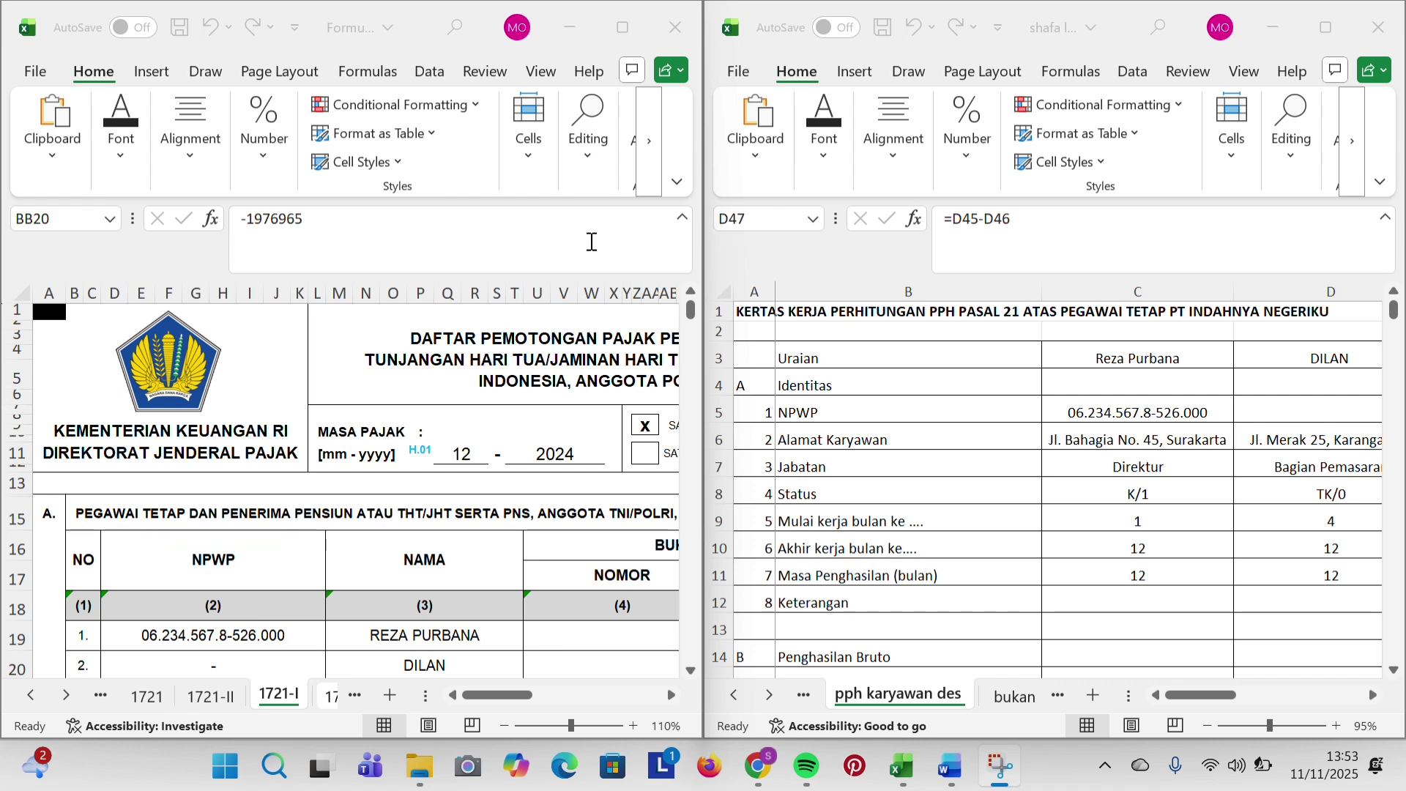
Look over the title and the NPWP row of the PPh Pasal 21 calculation worksheet.
{"action": "left_click", "coordinate": [767, 323]}
{"action": "left_click", "coordinate": [764, 316]}
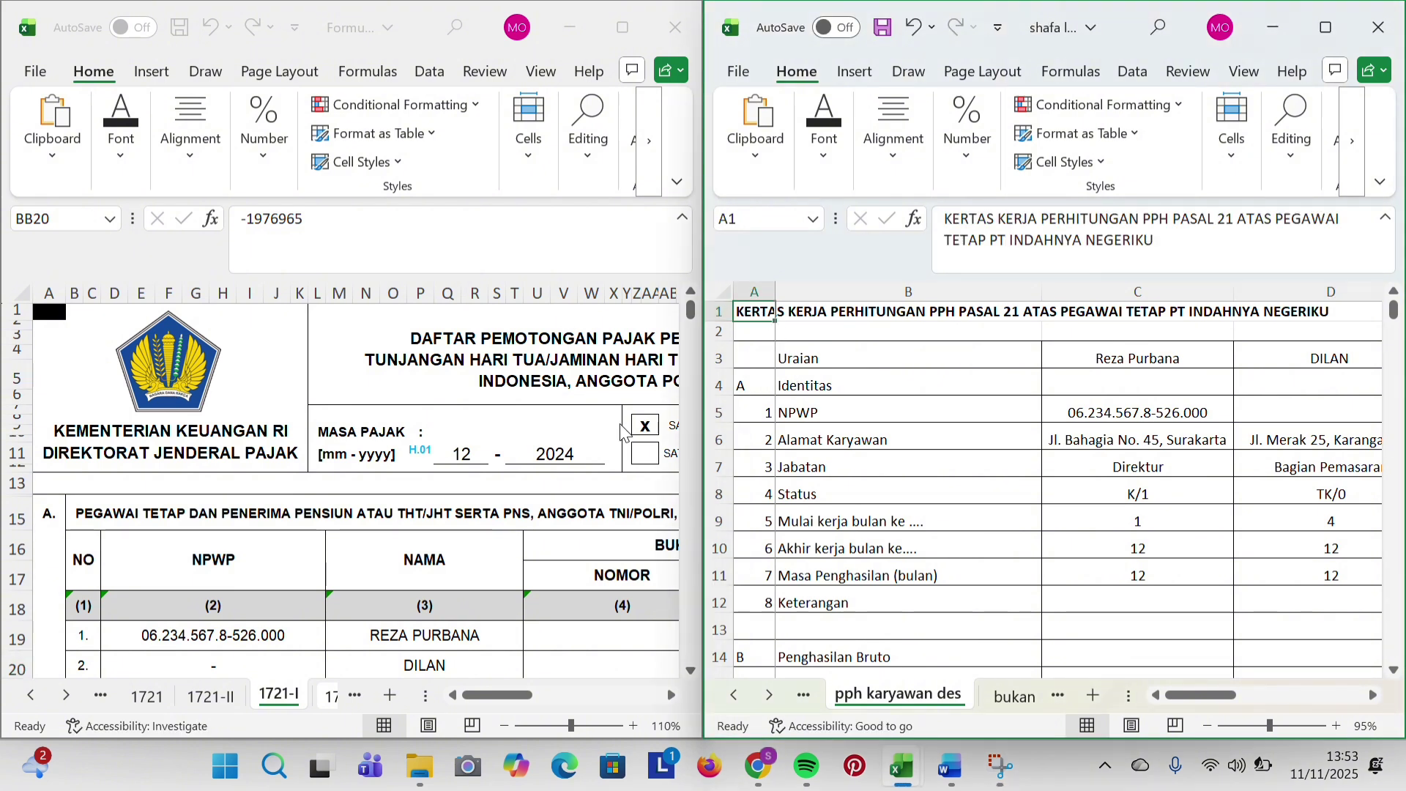
{"action": "left_click", "coordinate": [877, 416]}
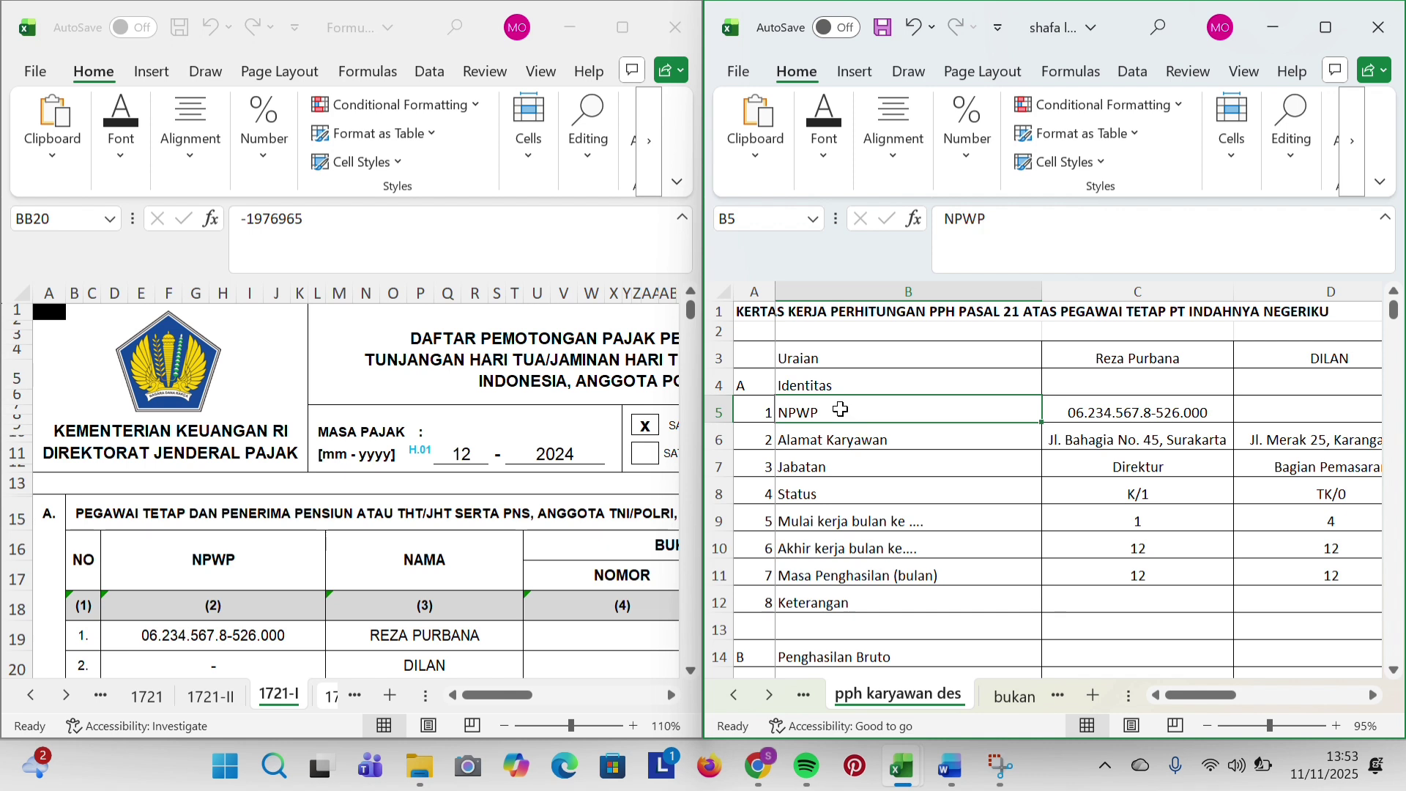
{"action": "left_click", "coordinate": [759, 317]}
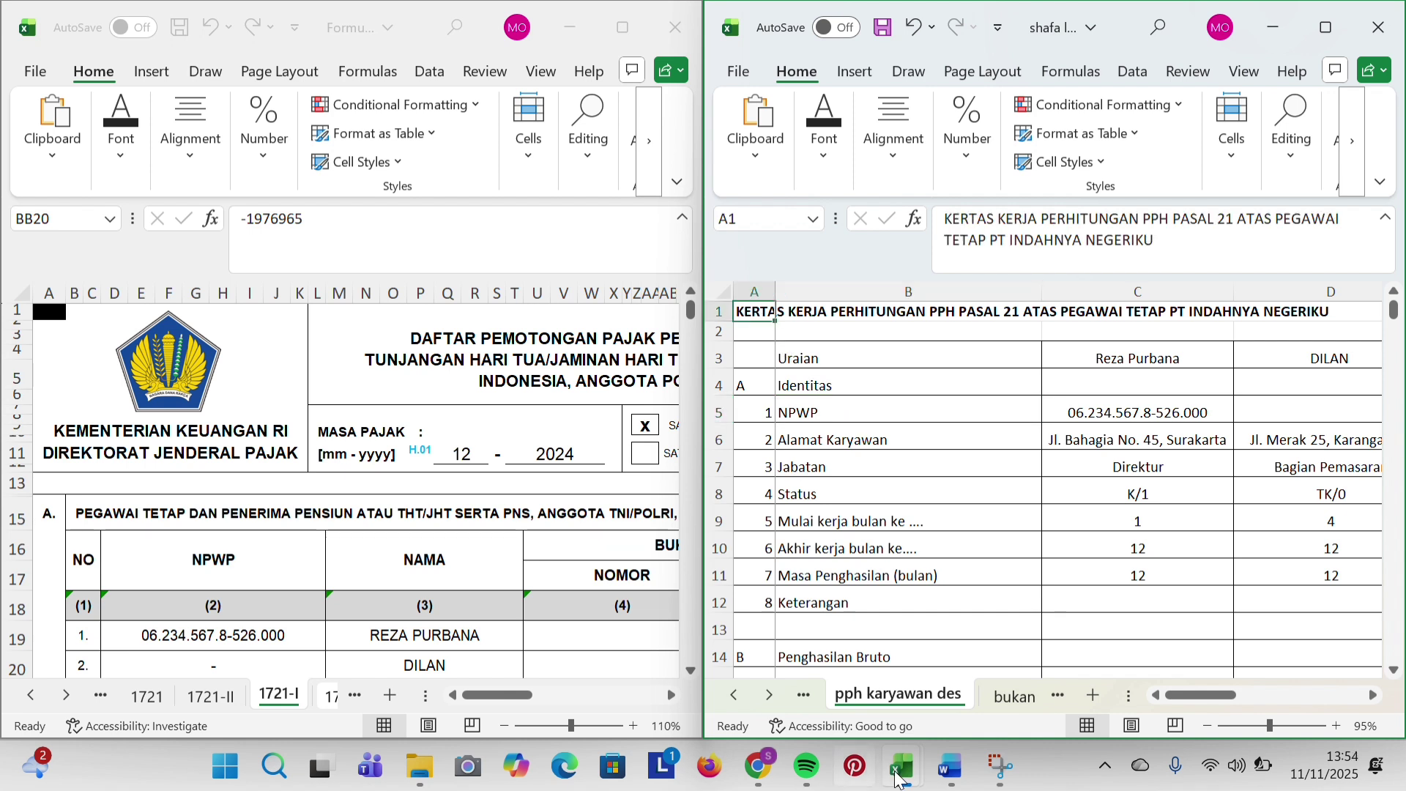
Consult the company details in the Praktikum BUKPOT PPh 21 document in Word and return to the side-by-side Excel workbooks.
{"action": "left_click", "coordinate": [952, 777]}
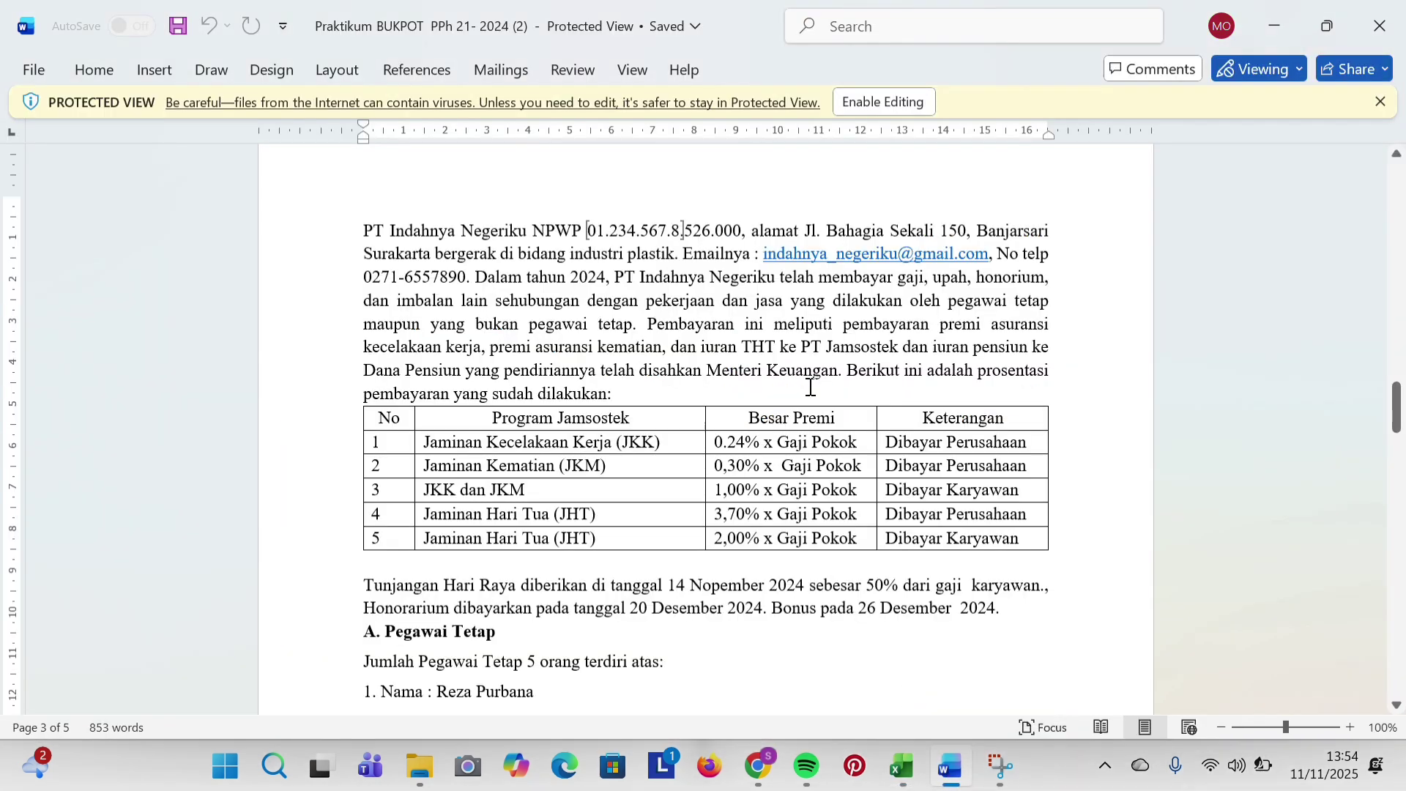
{"action": "mouse_move", "coordinate": [900, 766]}
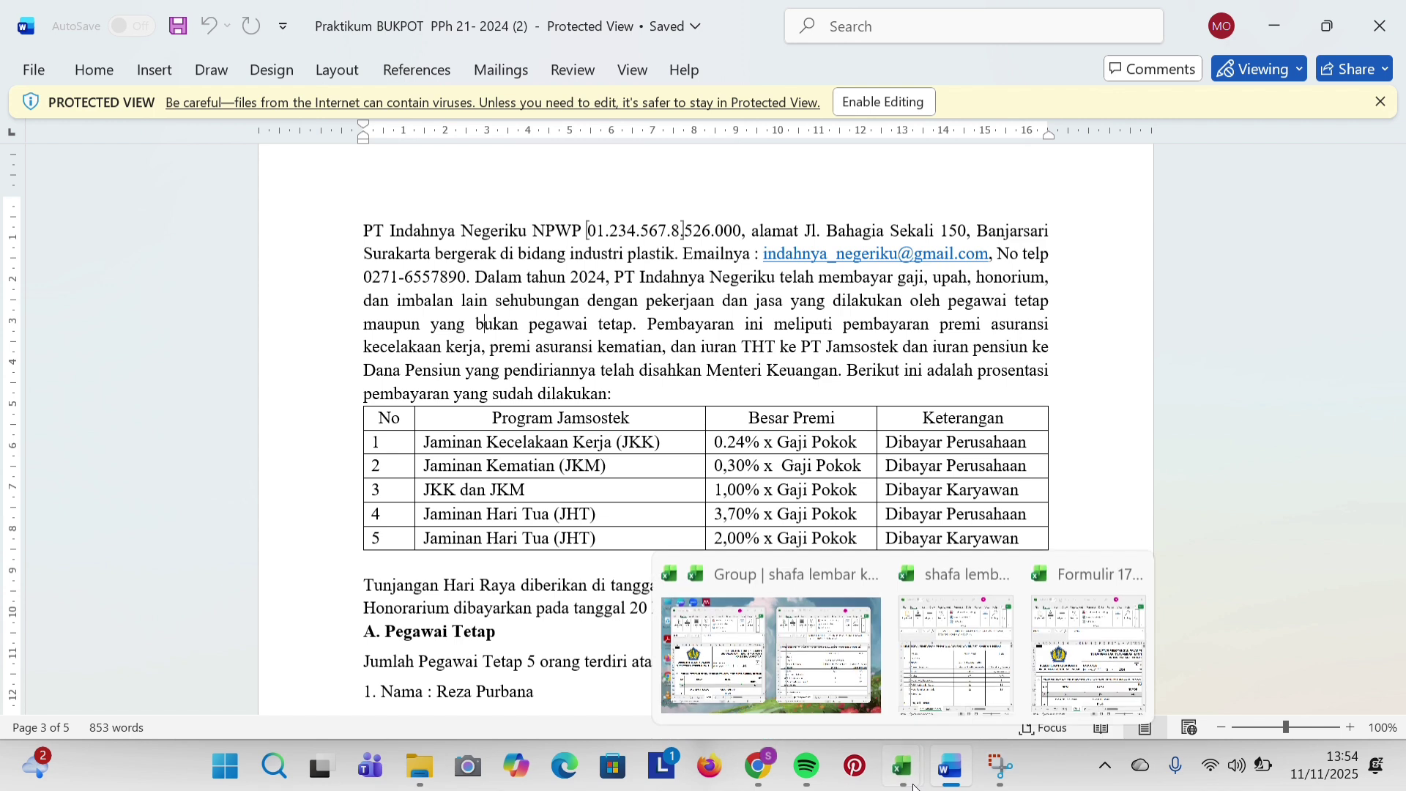
{"action": "left_click", "coordinate": [833, 692]}
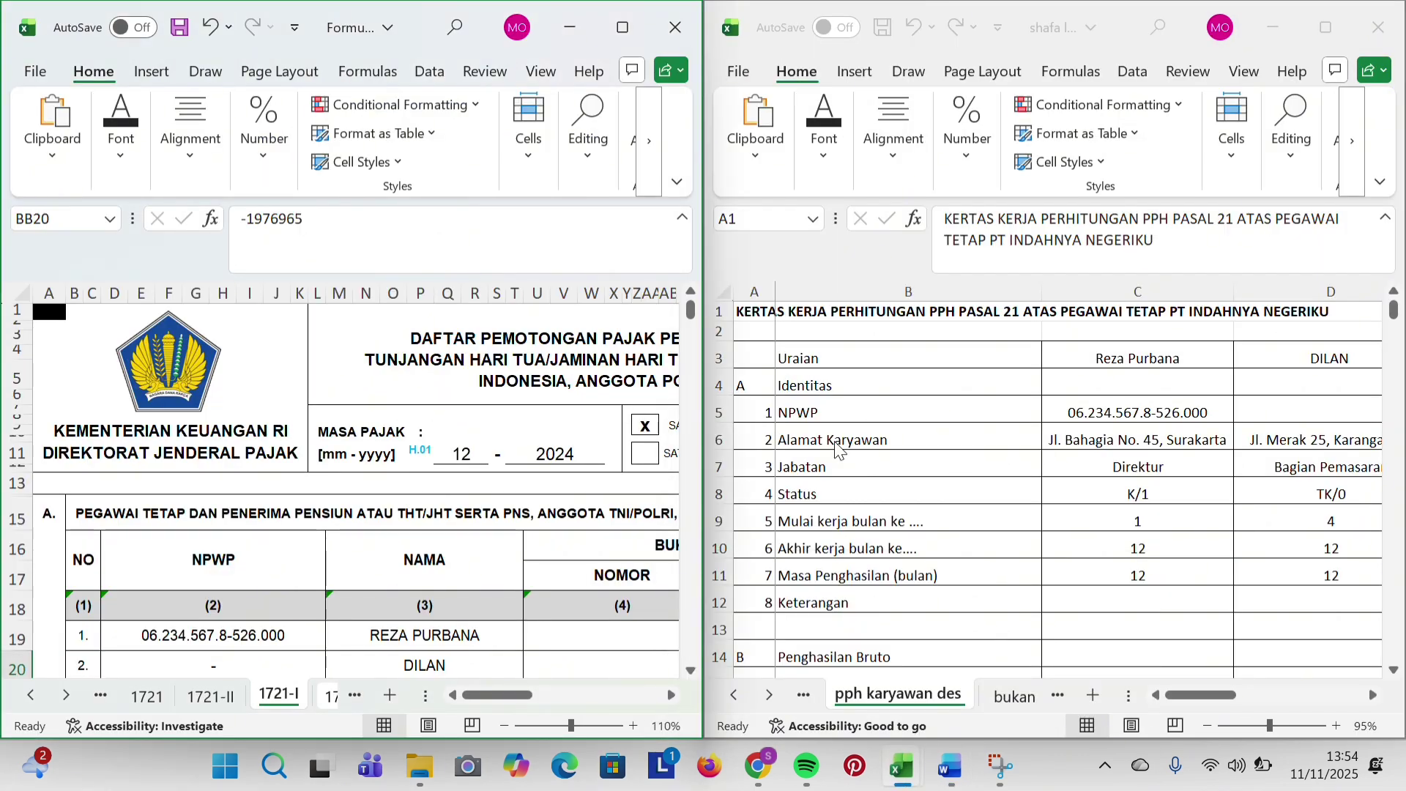
Review the Masa Pajak month and year in the header of form 1721-I.
{"action": "scroll", "coordinate": [424, 445], "scroll_direction": "right", "scroll_amount": 5}
{"action": "scroll", "coordinate": [423, 445], "scroll_direction": "right", "scroll_amount": 3}
{"action": "scroll", "coordinate": [423, 445], "scroll_direction": "left", "scroll_amount": 6}
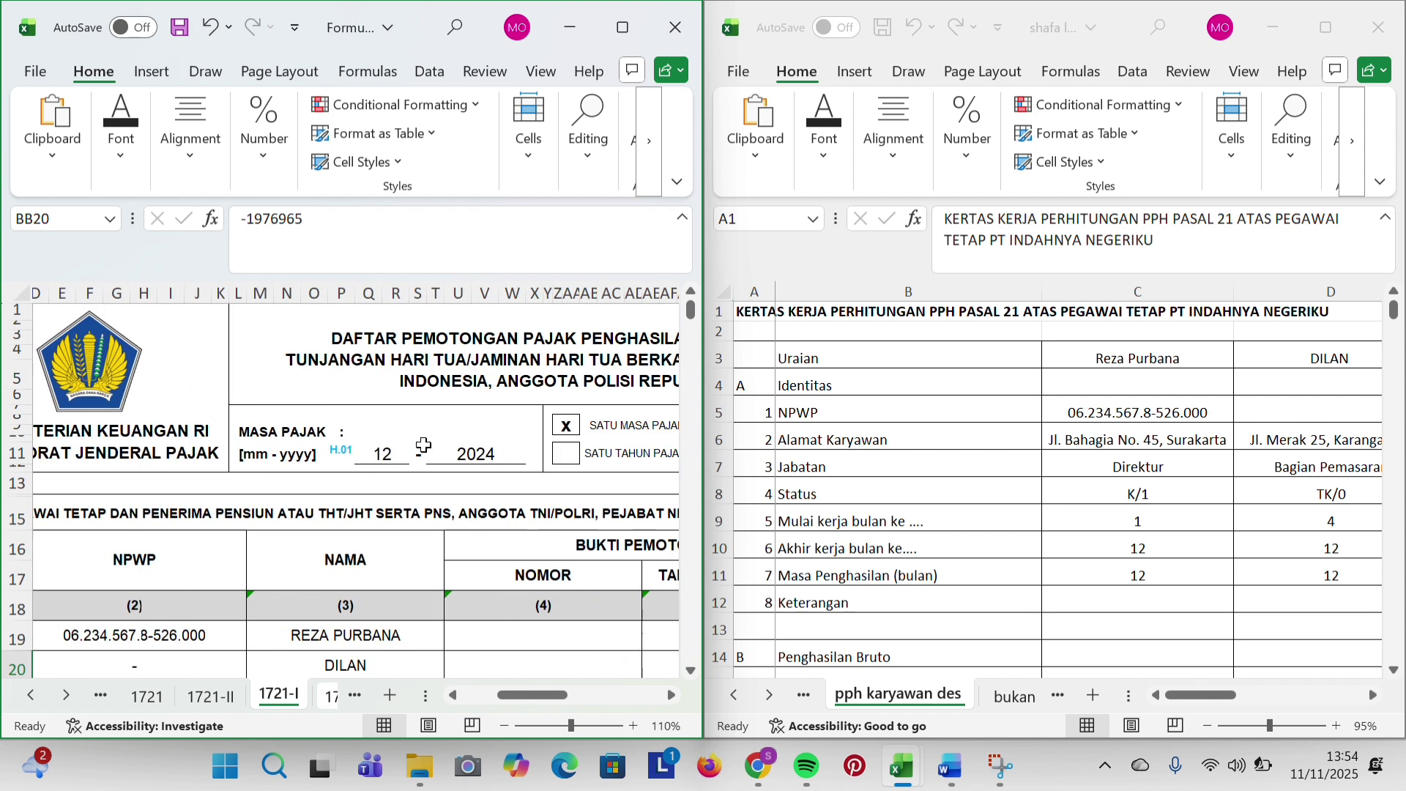
{"action": "scroll", "coordinate": [423, 445], "scroll_direction": "left", "scroll_amount": 3}
{"action": "left_click", "coordinate": [396, 444]}
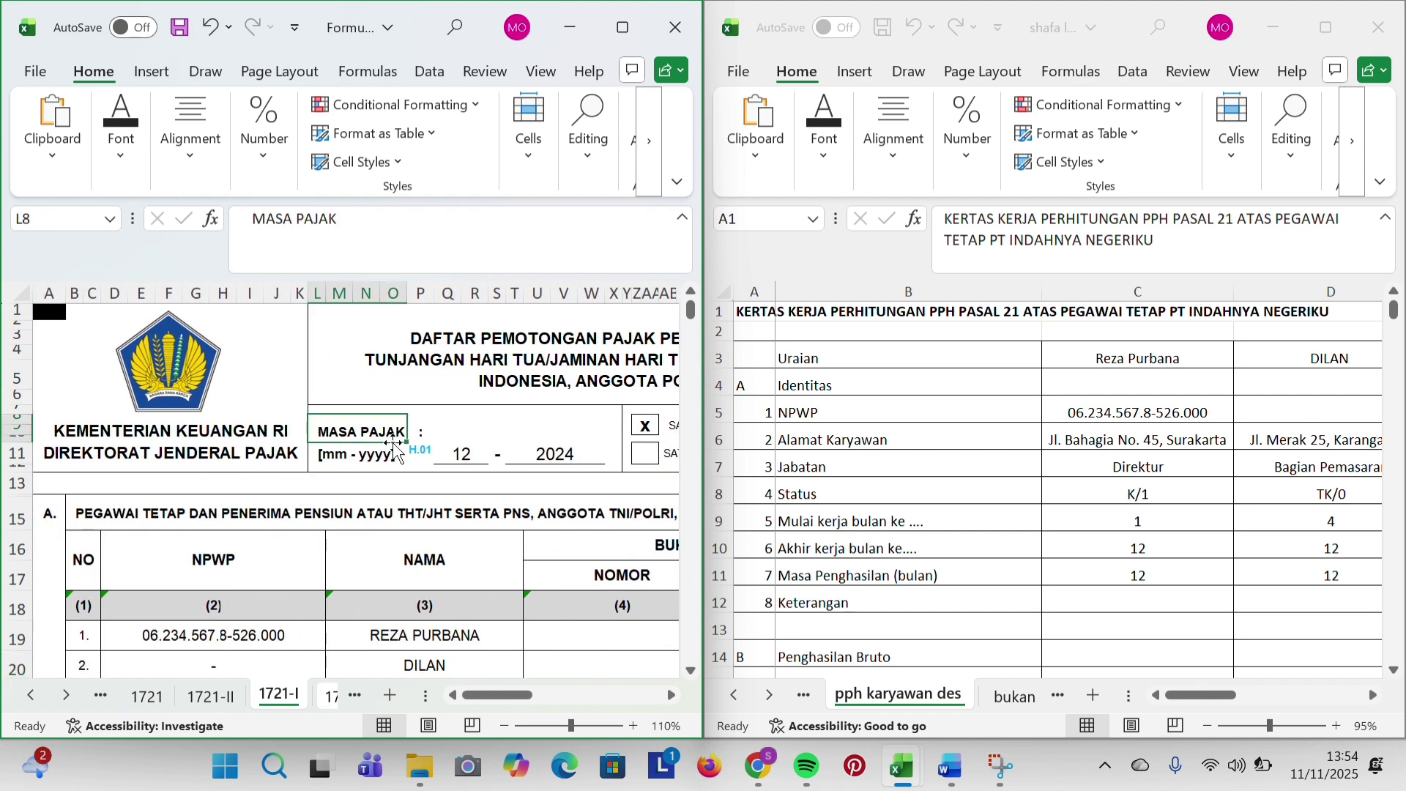
{"action": "left_click", "coordinate": [466, 458]}
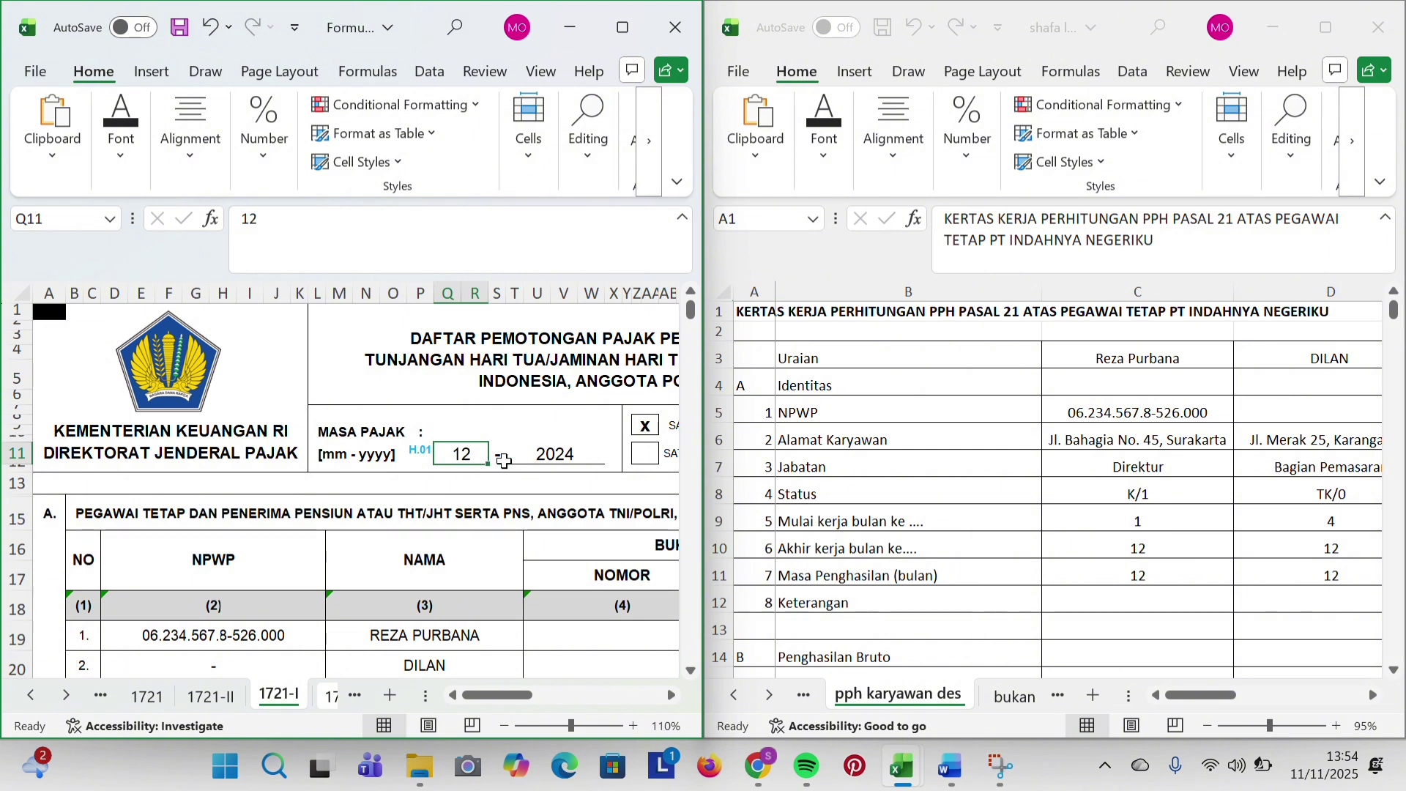
{"action": "left_click", "coordinate": [547, 466]}
Check the Satu Masa Pajak option and its mark box in the form header.
{"action": "scroll", "coordinate": [574, 453], "scroll_direction": "right", "scroll_amount": 4}
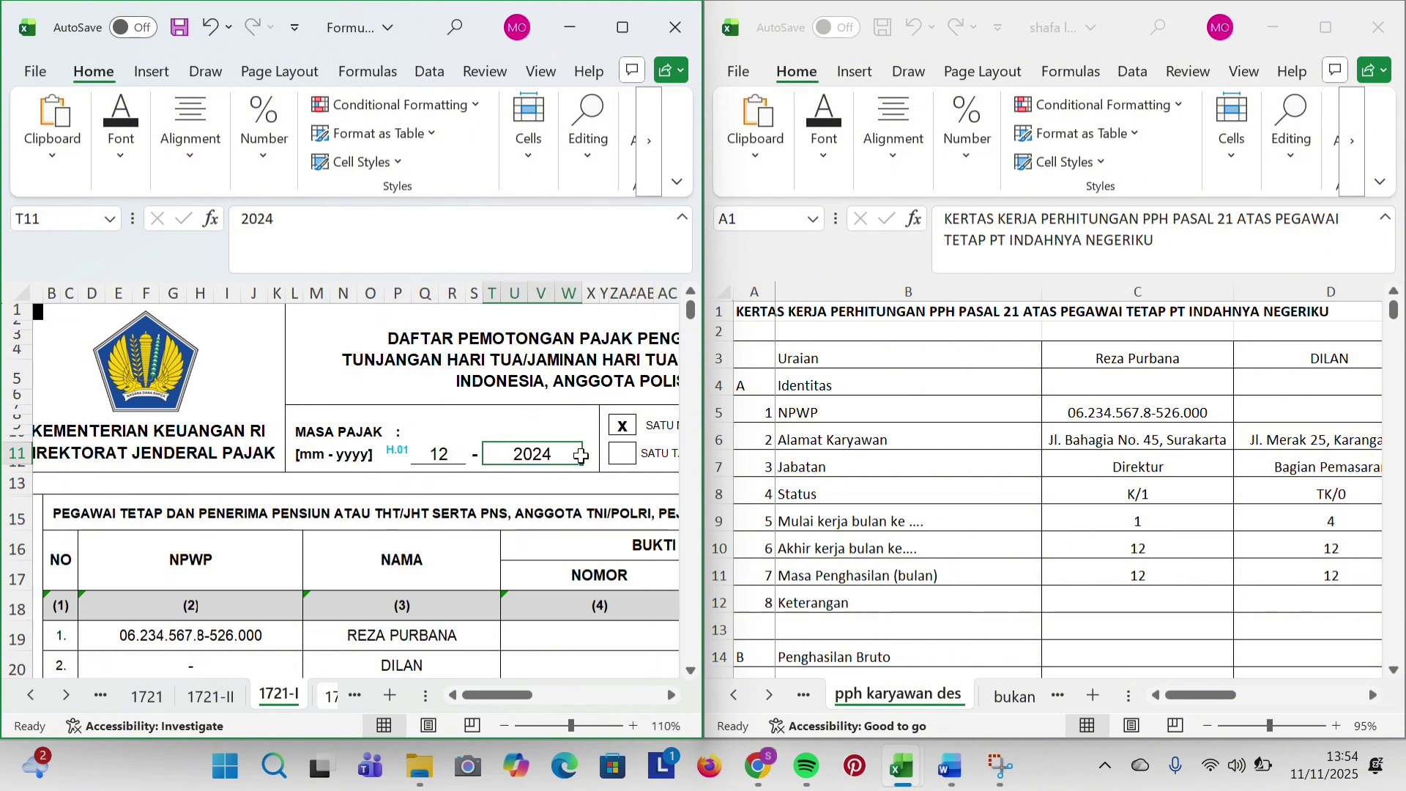
{"action": "left_click", "coordinate": [539, 425]}
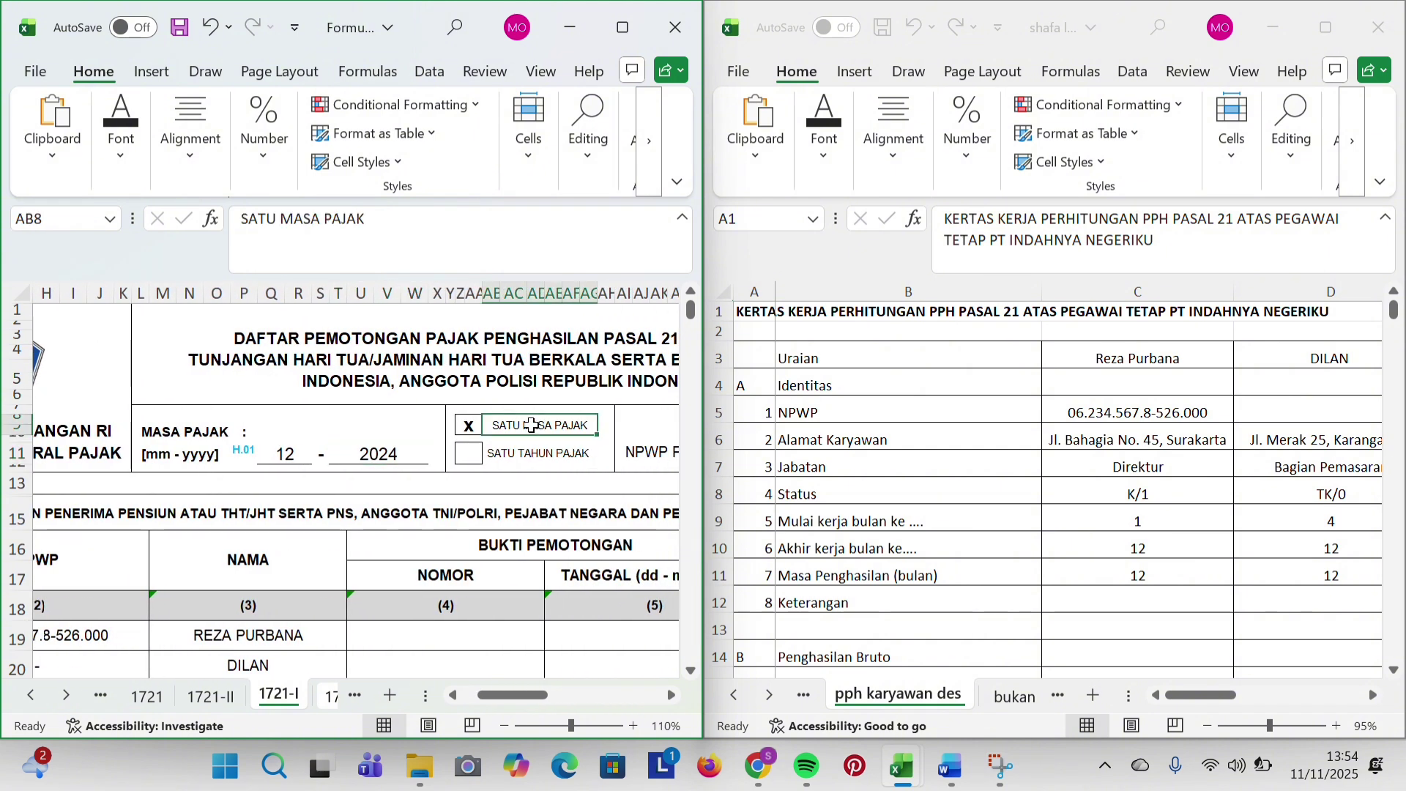
{"action": "left_click", "coordinate": [473, 426]}
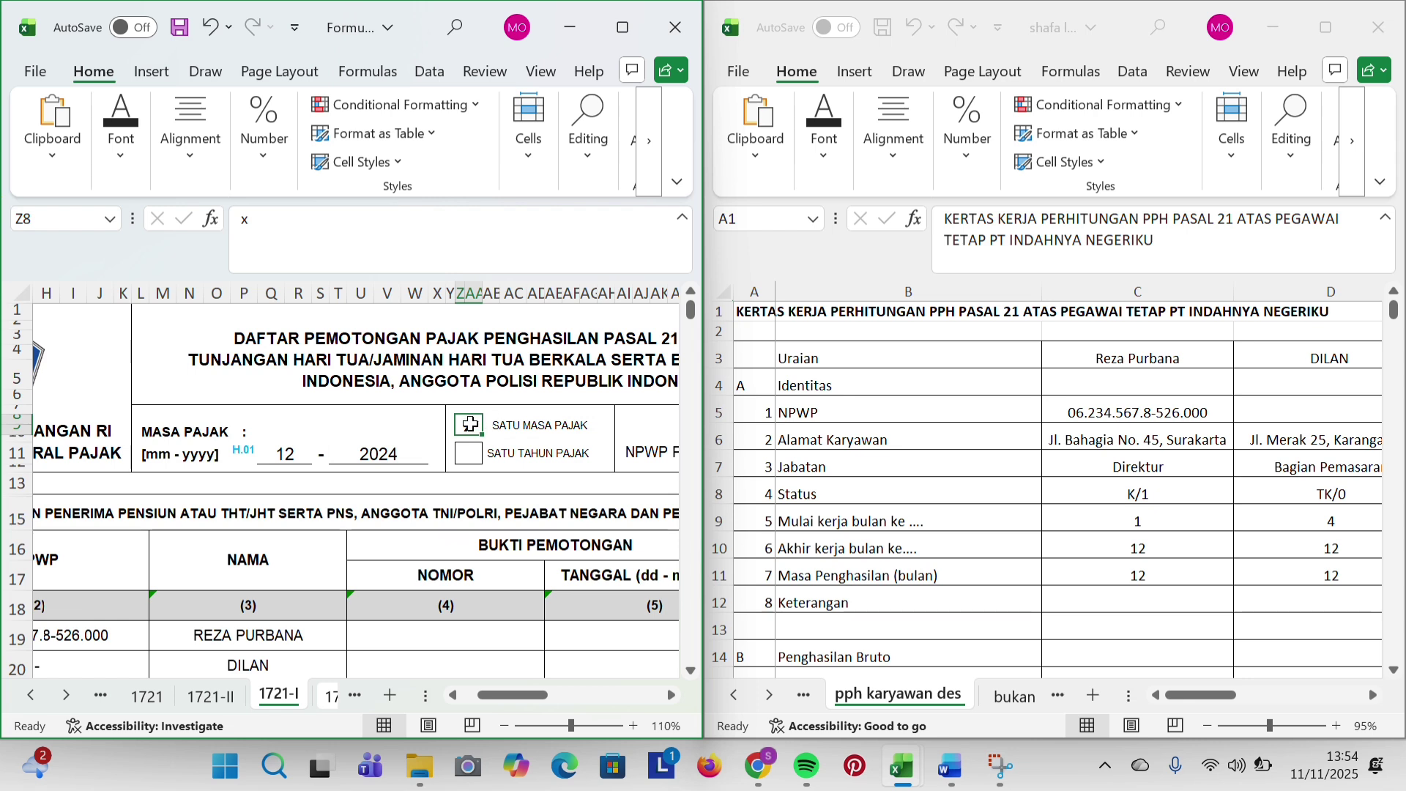
{"action": "left_click", "coordinate": [519, 428]}
Compare the NPWP Pemotong in the form header with the company's NPWP in the Word document, returning to the Excel workbooks.
{"action": "scroll", "coordinate": [521, 428], "scroll_direction": "right", "scroll_amount": 6}
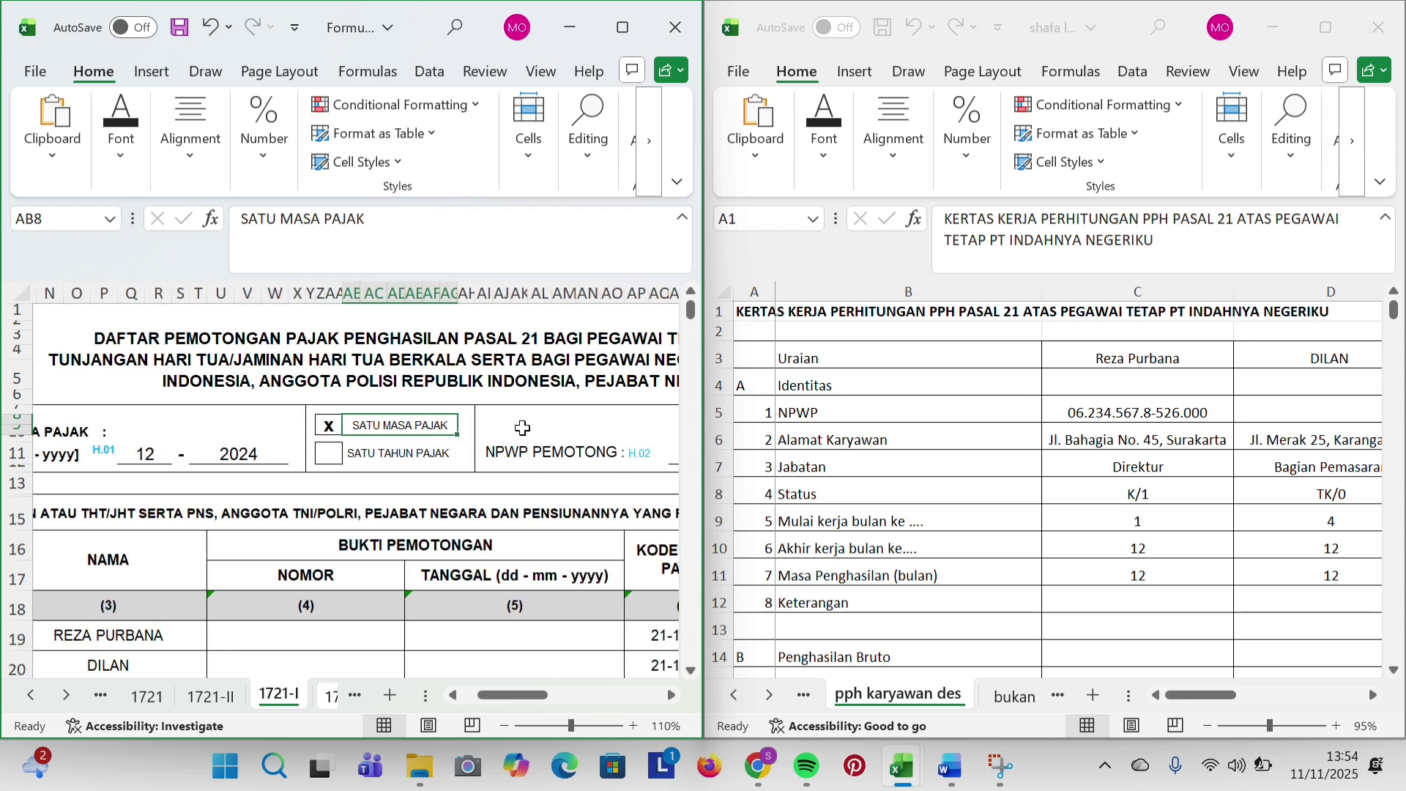
{"action": "scroll", "coordinate": [522, 428], "scroll_direction": "right", "scroll_amount": 1}
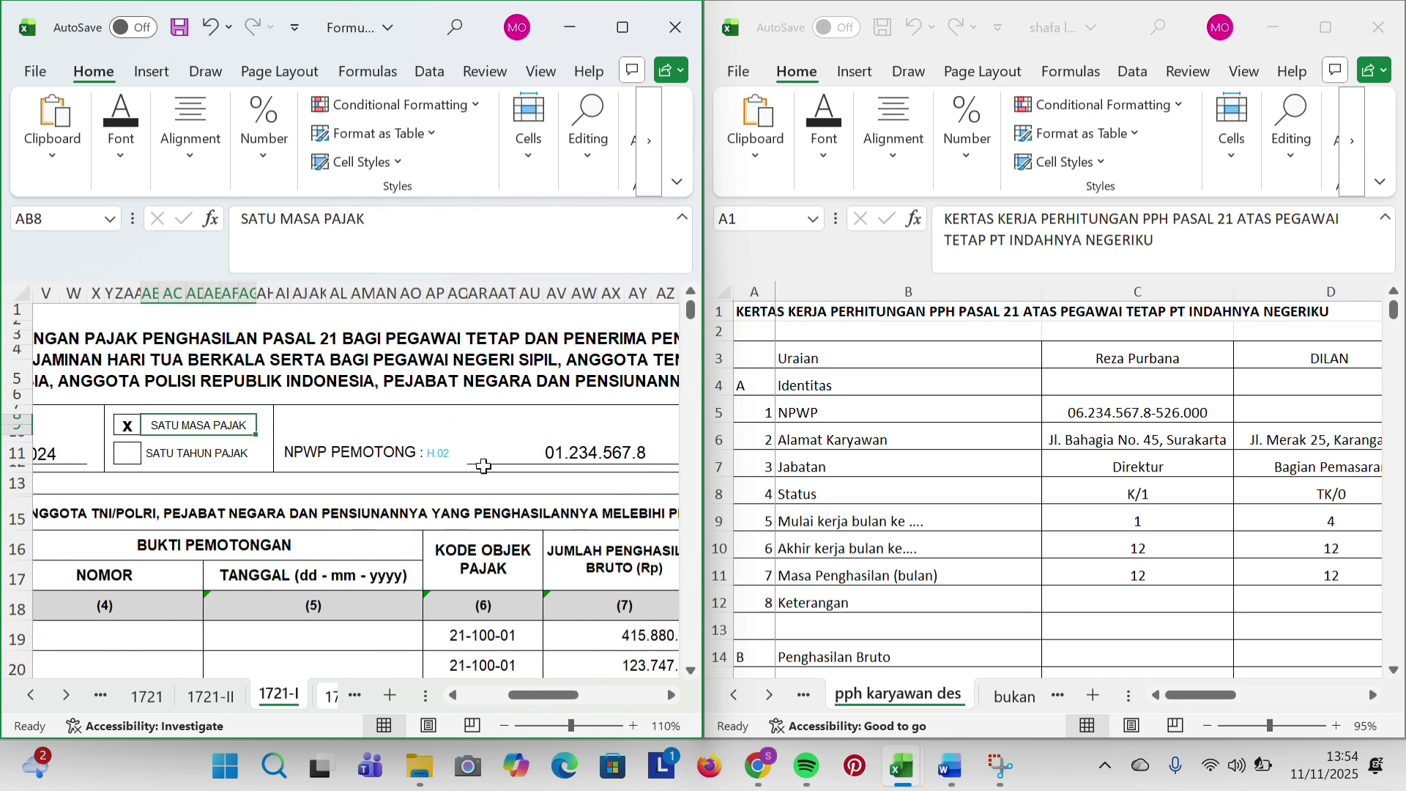
{"action": "scroll", "coordinate": [527, 451], "scroll_direction": "right", "scroll_amount": 6}
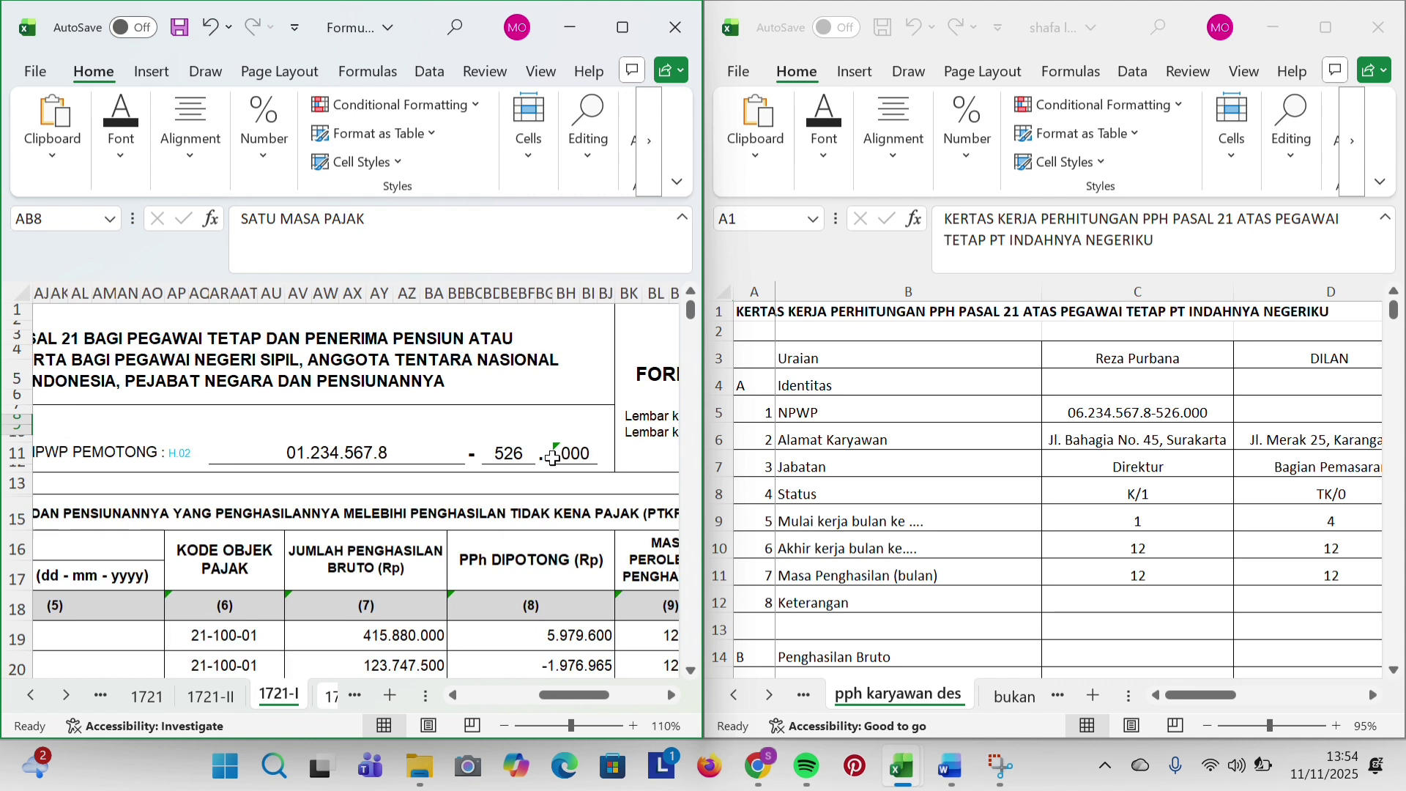
{"action": "mouse_move", "coordinate": [950, 767]}
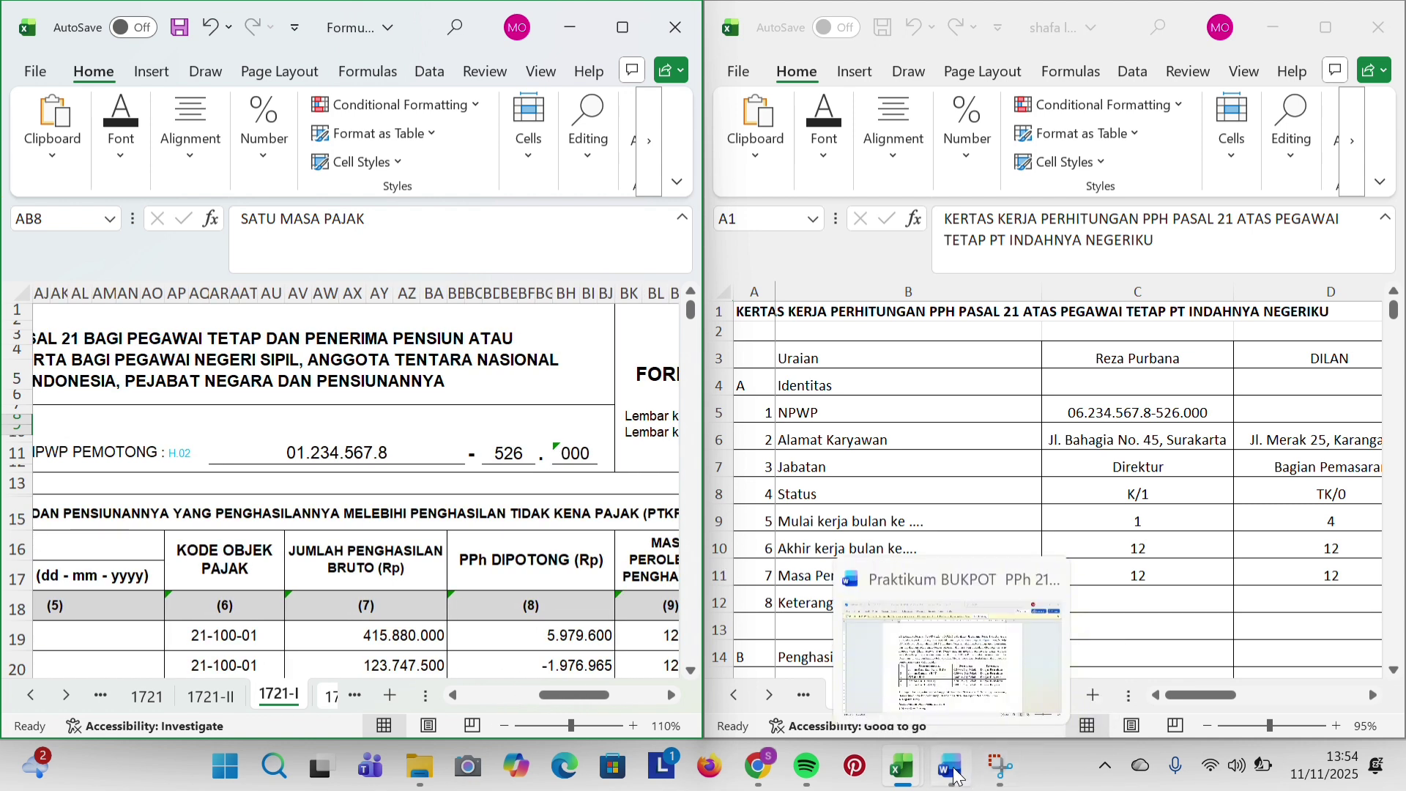
{"action": "left_click", "coordinate": [913, 689]}
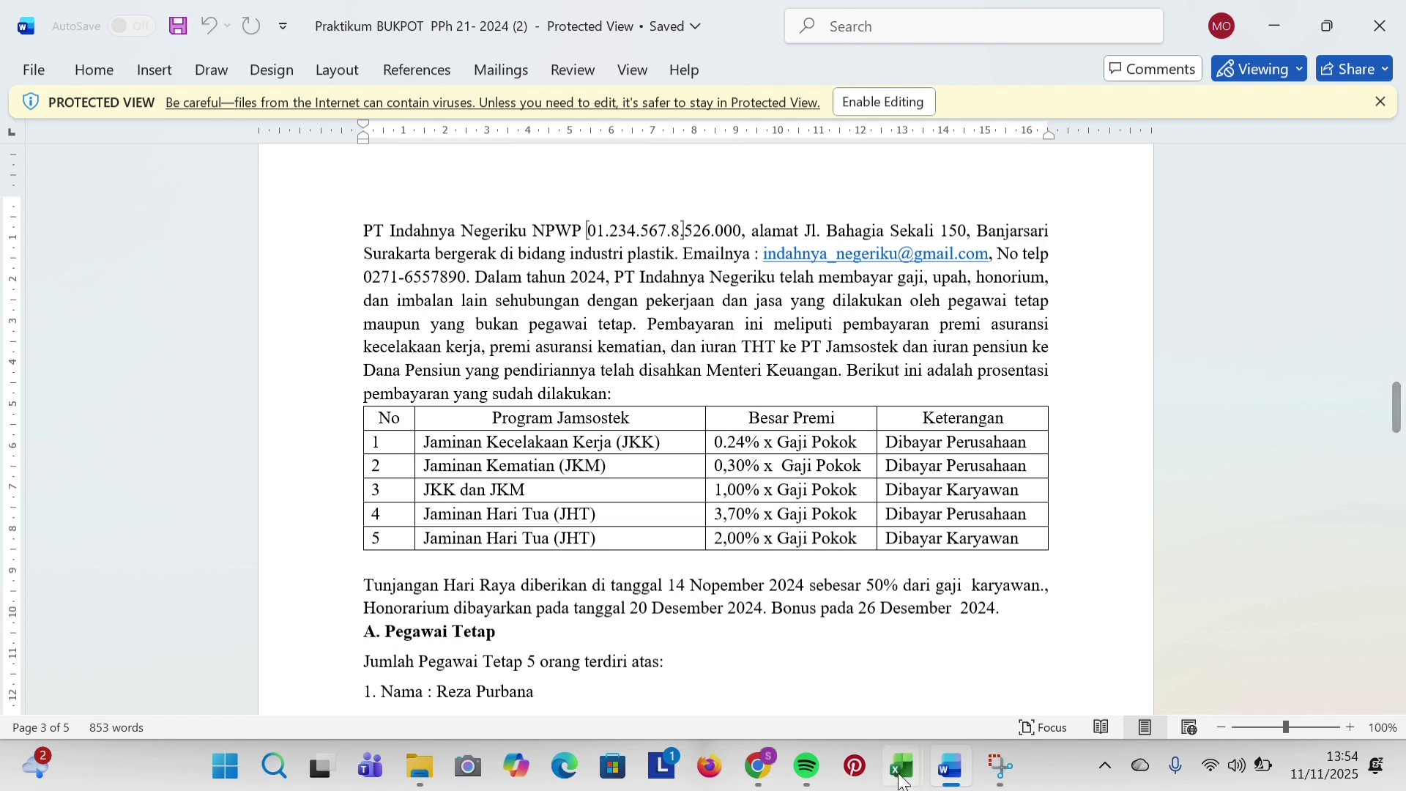
{"action": "mouse_move", "coordinate": [901, 766]}
{"action": "left_click", "coordinate": [761, 663]}
Compare the first employee's NPWP and name in section A of form 1721-I with the identity data in the calculation worksheet.
{"action": "scroll", "coordinate": [484, 520], "scroll_direction": "left", "scroll_amount": 10}
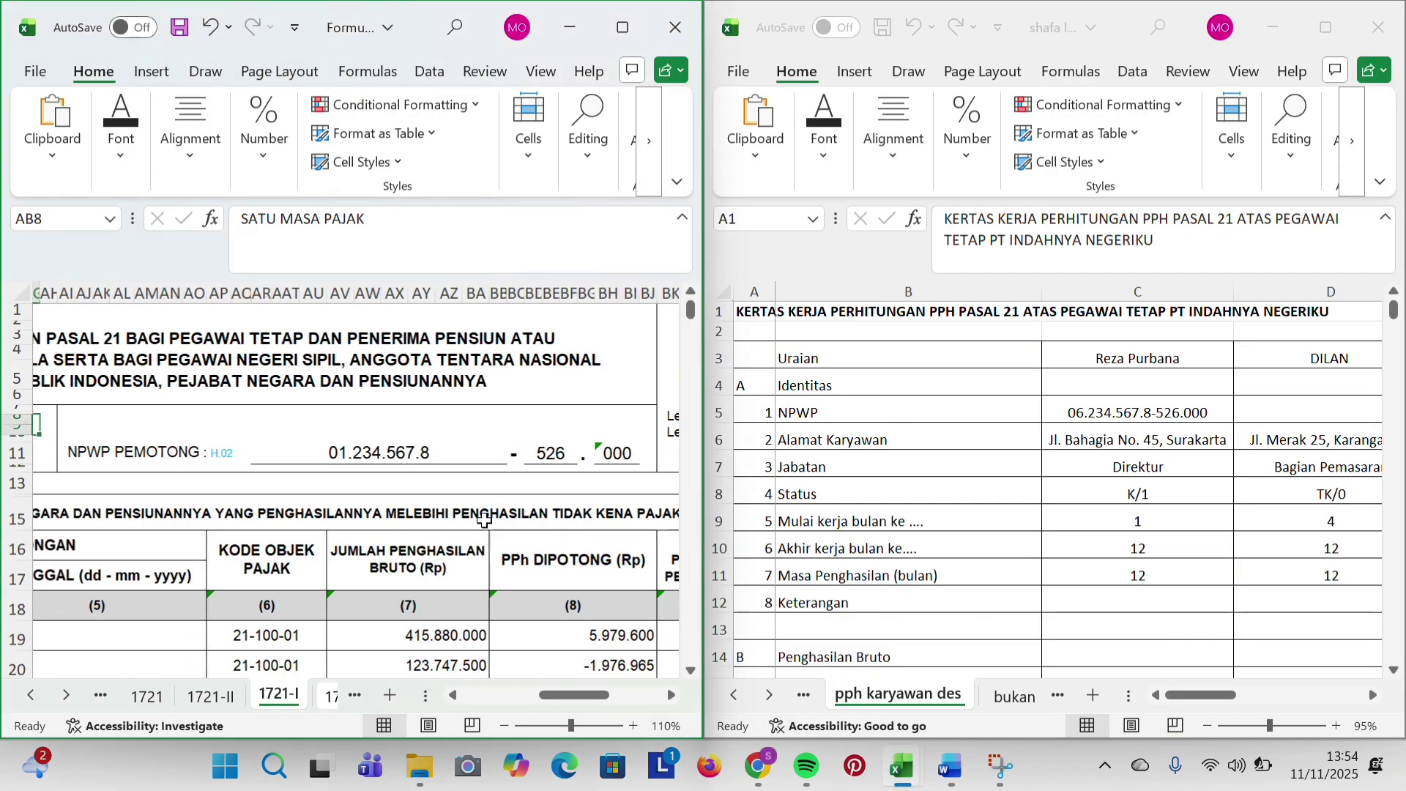
{"action": "scroll", "coordinate": [484, 519], "scroll_direction": "left", "scroll_amount": 2}
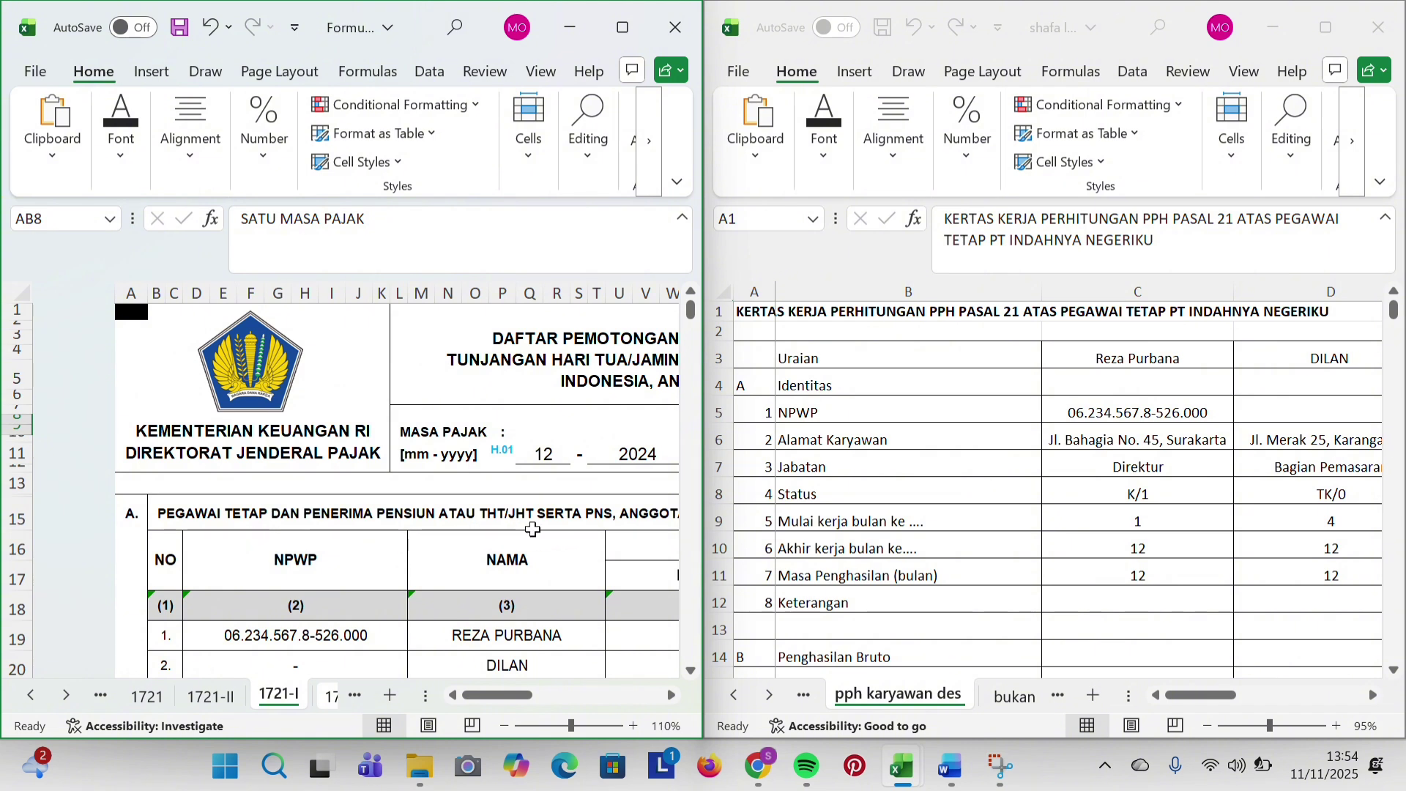
{"action": "scroll", "coordinate": [542, 528], "scroll_direction": "down", "scroll_amount": 4}
{"action": "left_click", "coordinate": [454, 461]}
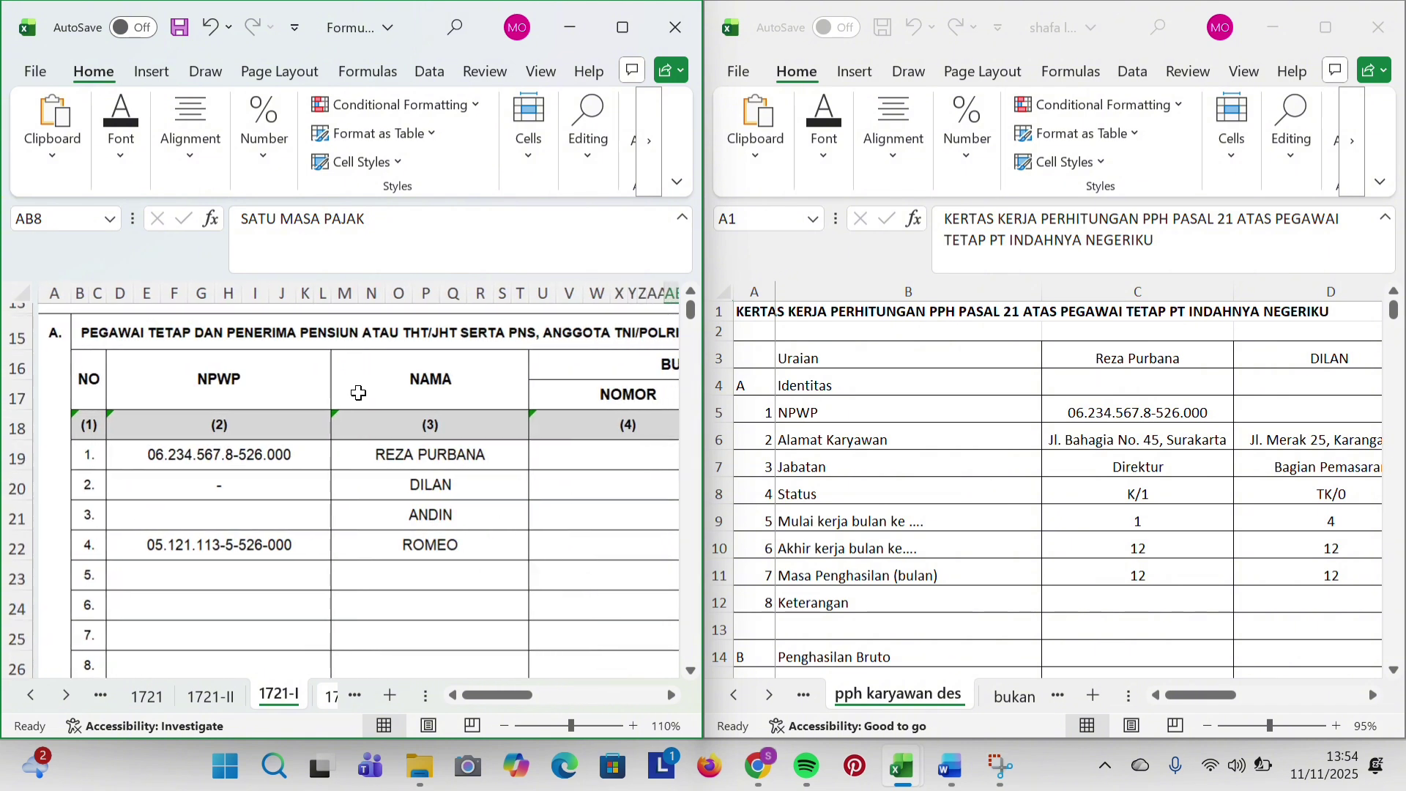
{"action": "left_click", "coordinate": [252, 461]}
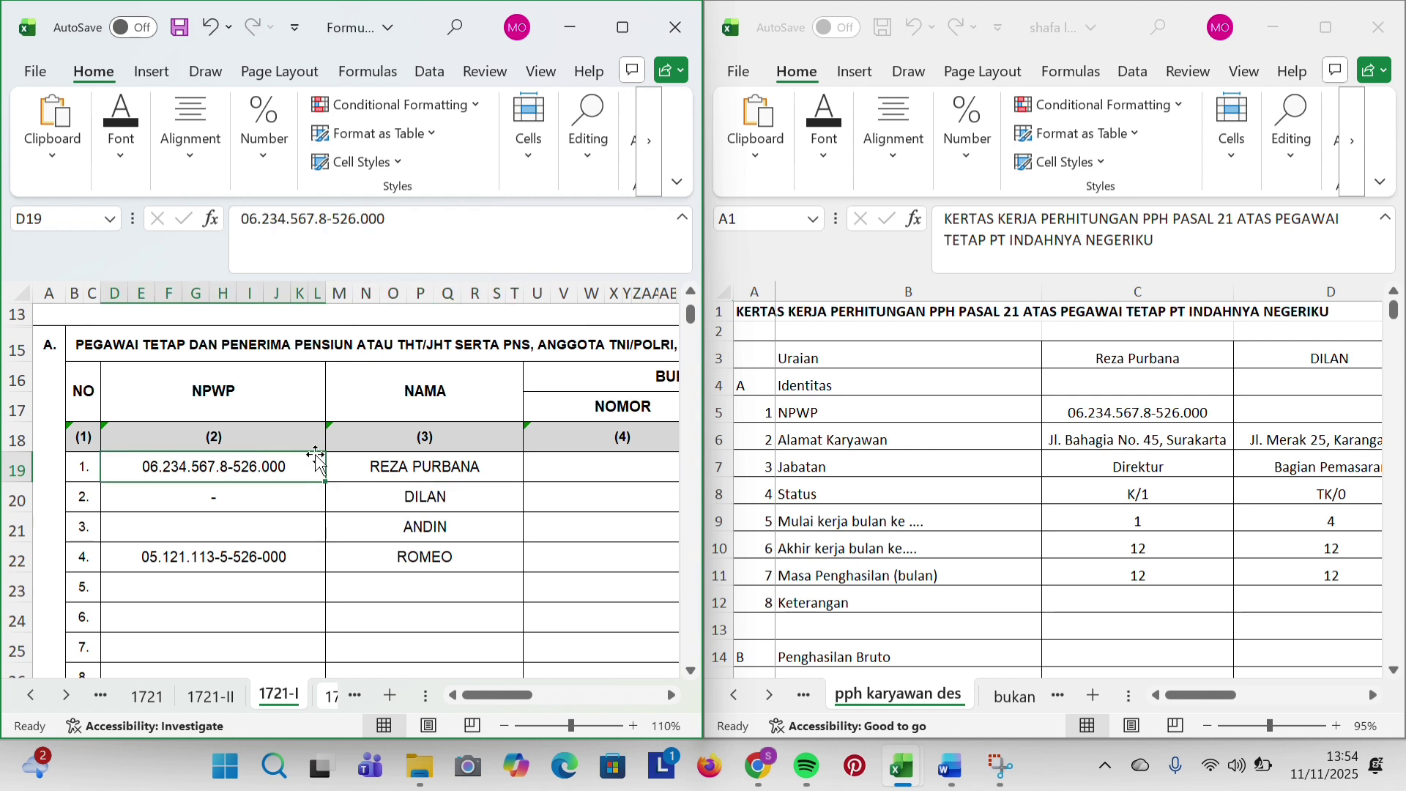
{"action": "left_click", "coordinate": [392, 465]}
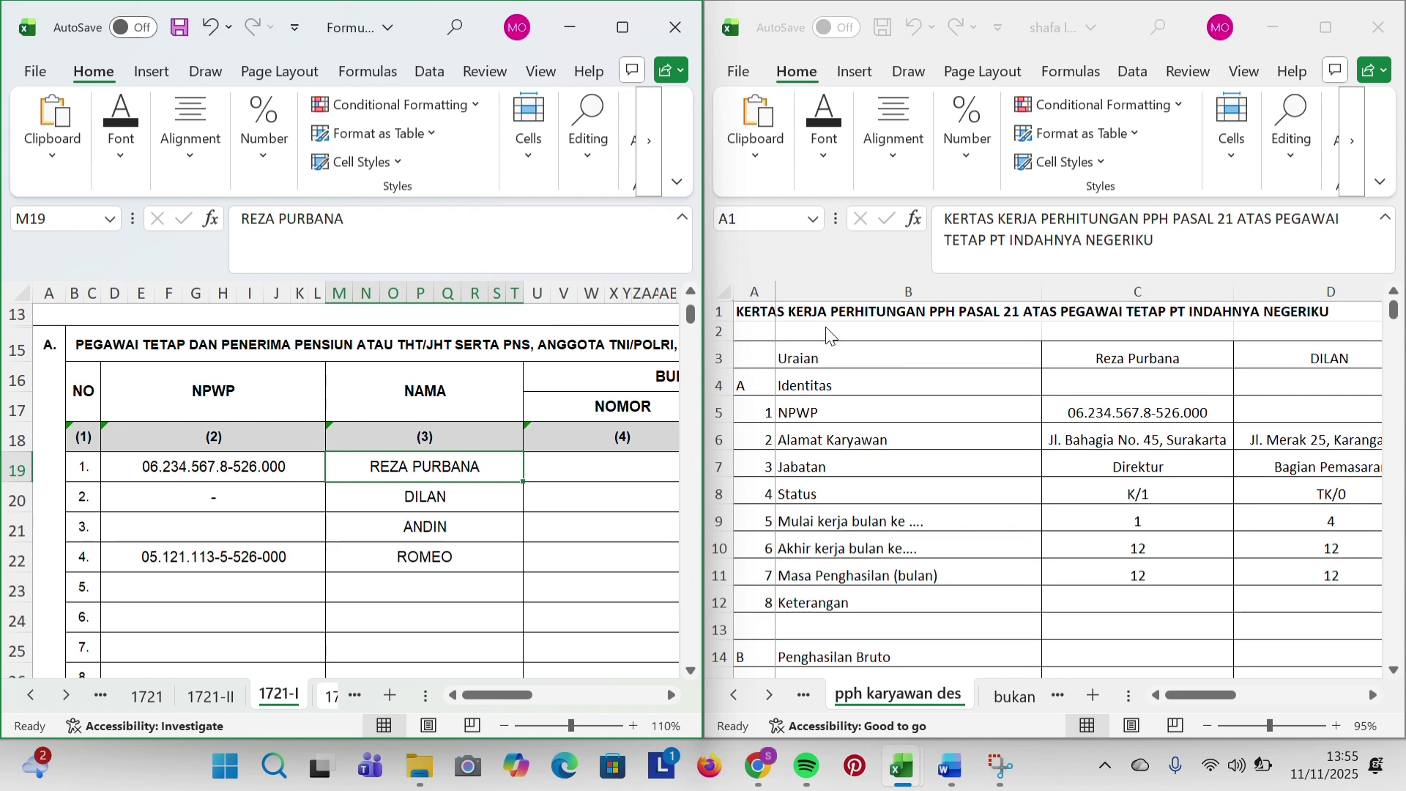
{"action": "left_click", "coordinate": [762, 315]}
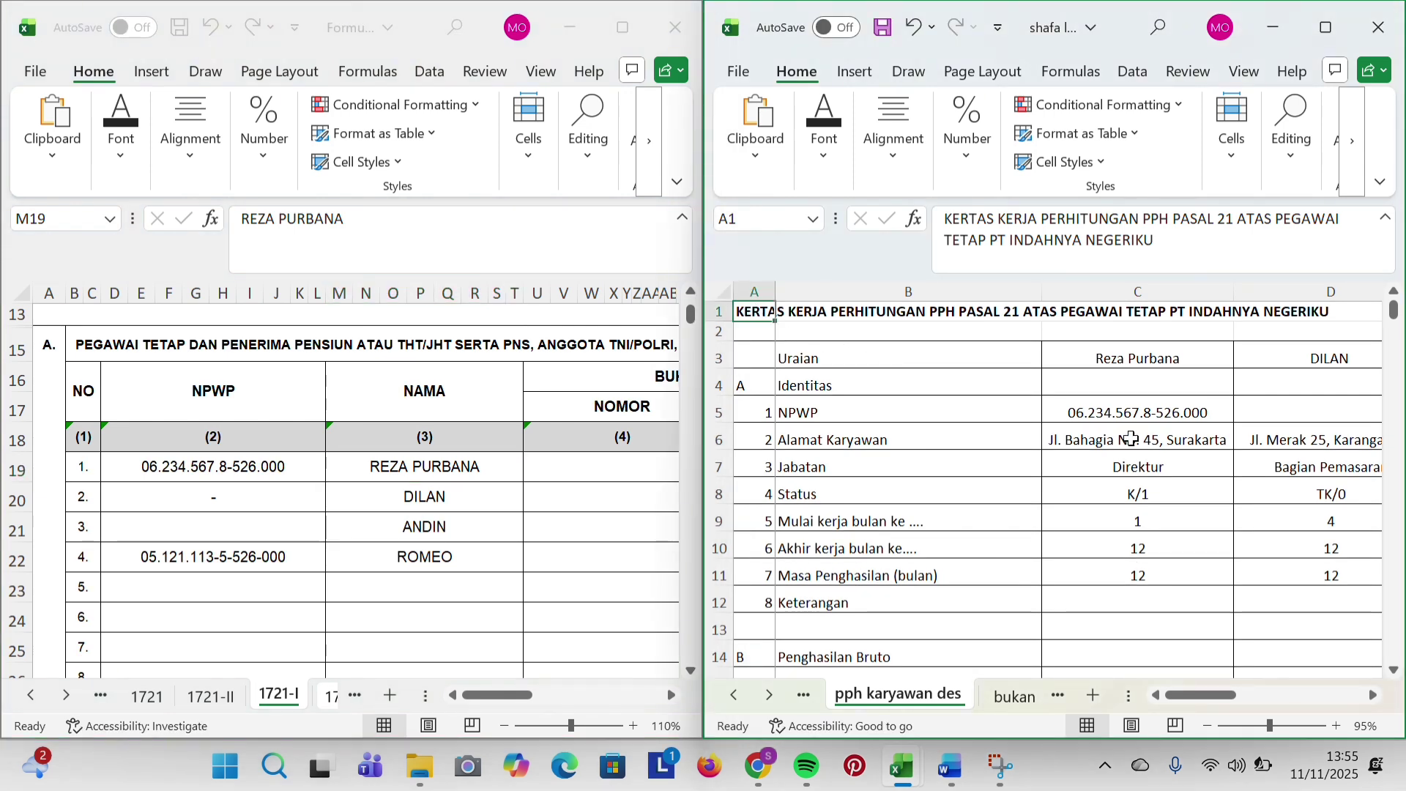
{"action": "left_click", "coordinate": [1112, 416]}
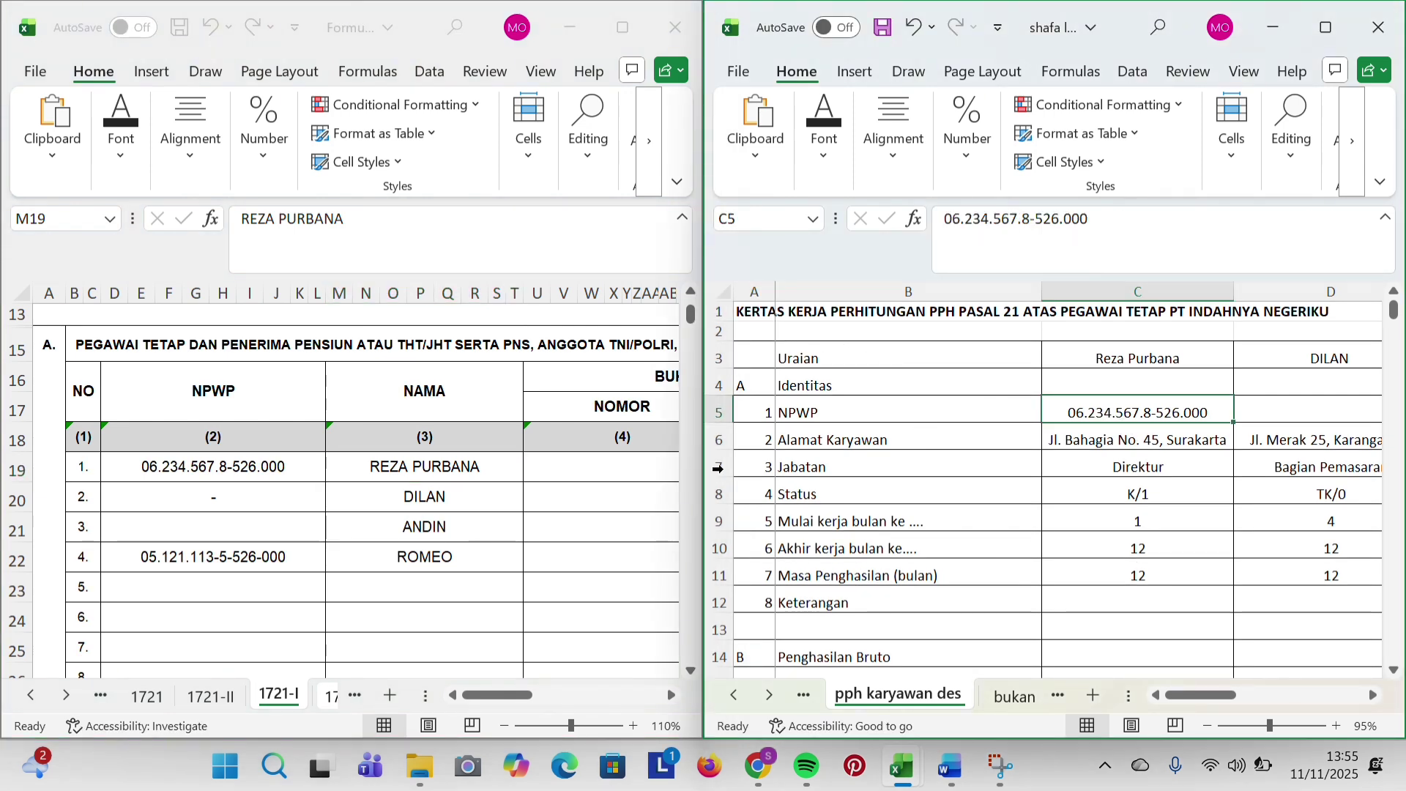
Check the first employee's Kode Objek Pajak and Jumlah Penghasilan Bruto entries in row 19 of form 1721-I.
{"action": "scroll", "coordinate": [518, 410], "scroll_direction": "right", "scroll_amount": 10}
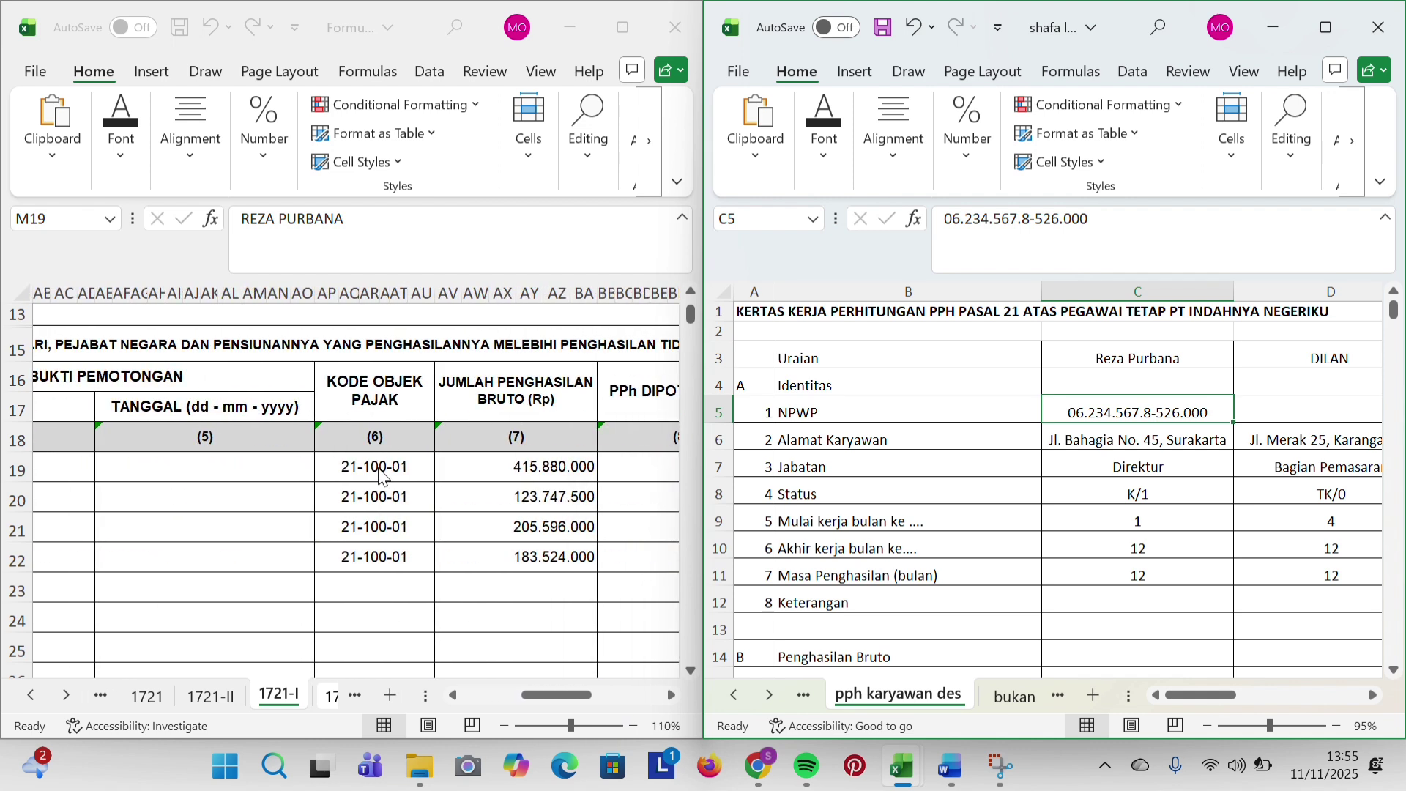
{"action": "left_click", "coordinate": [378, 467]}
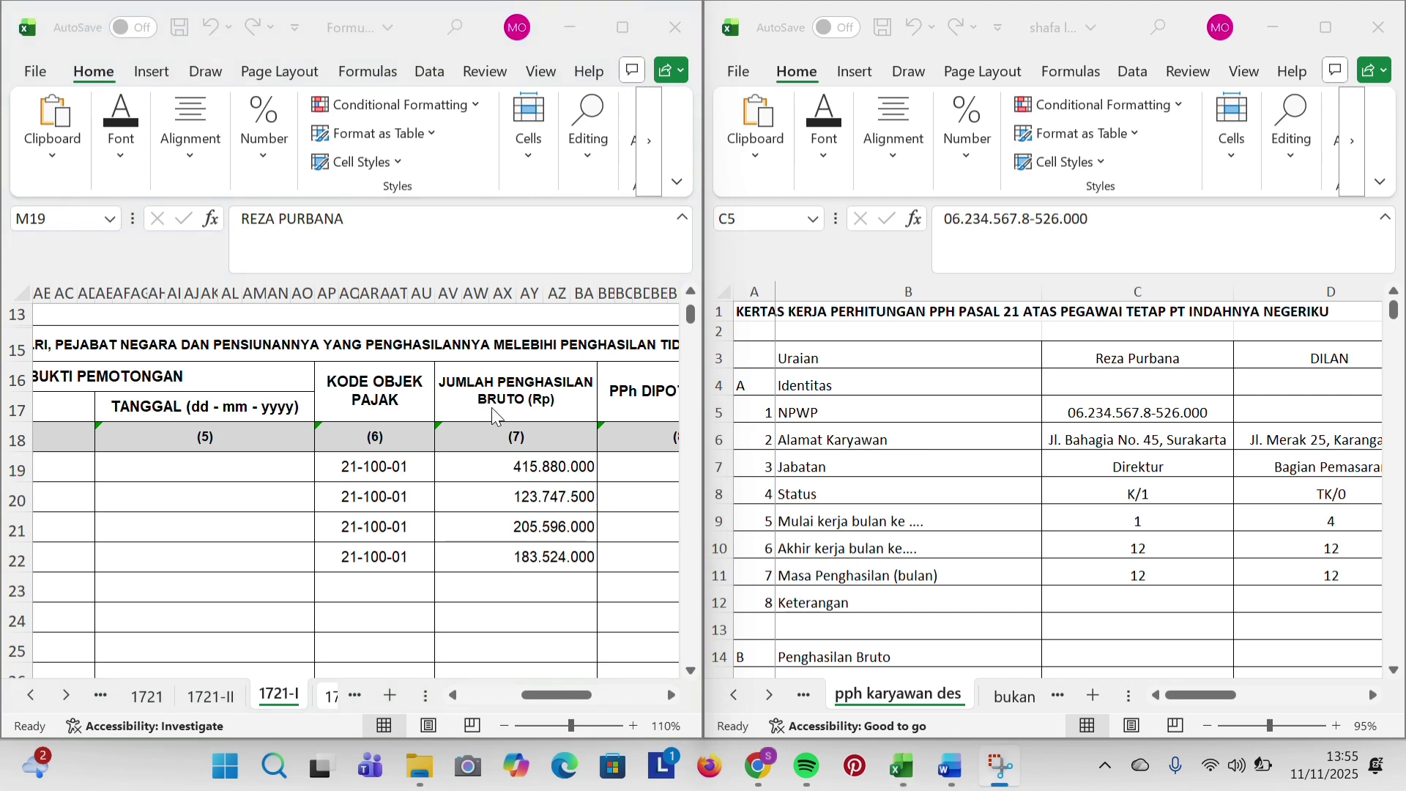
{"action": "left_click", "coordinate": [500, 469]}
Inspect the first employee's Total Penghasilan Bruto formula in C30 of the worksheet and the regular and irregular income rows behind it.
{"action": "scroll", "coordinate": [1011, 472], "scroll_direction": "down", "scroll_amount": 5}
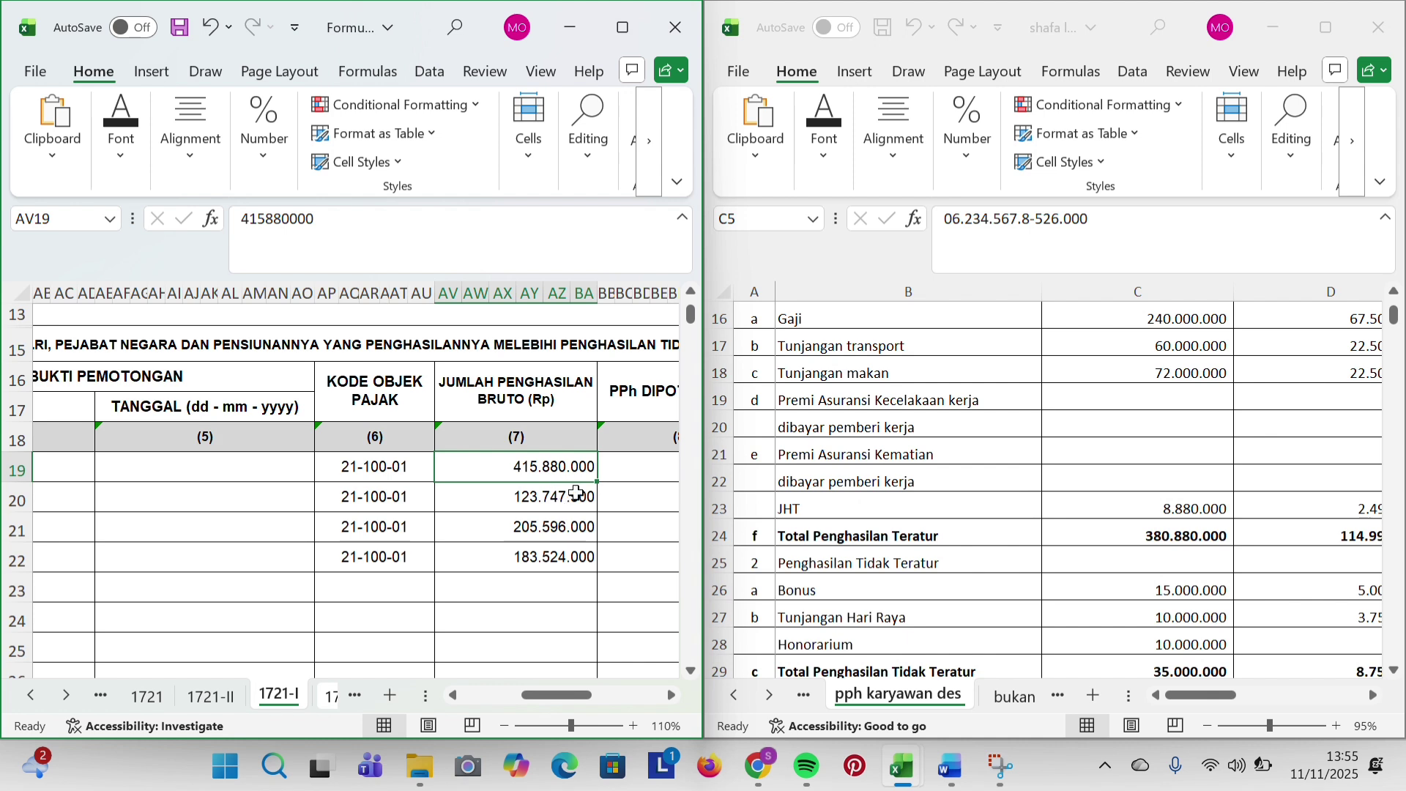
{"action": "scroll", "coordinate": [1112, 575], "scroll_direction": "down", "scroll_amount": 2}
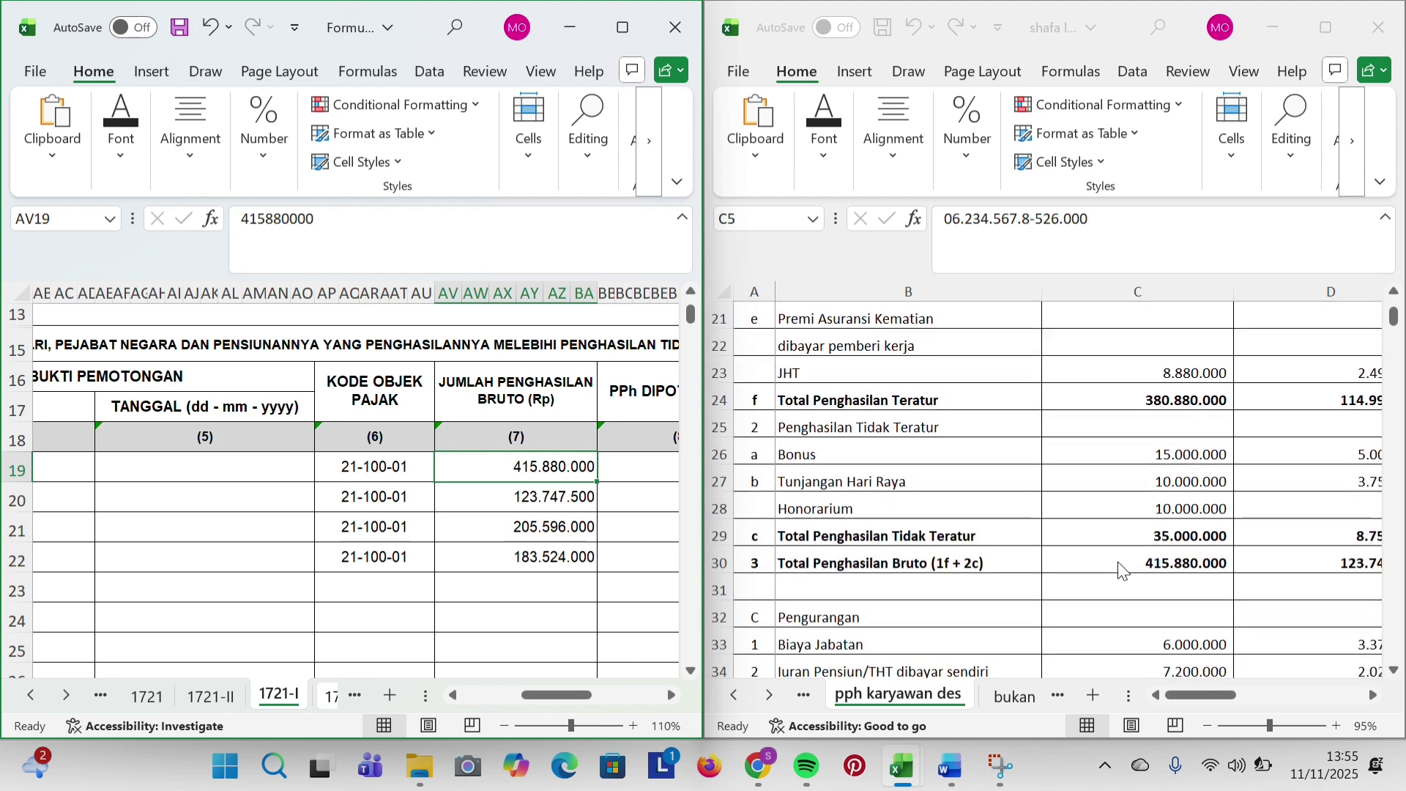
{"action": "left_click", "coordinate": [1118, 564]}
{"action": "double_click", "coordinate": [1118, 562]}
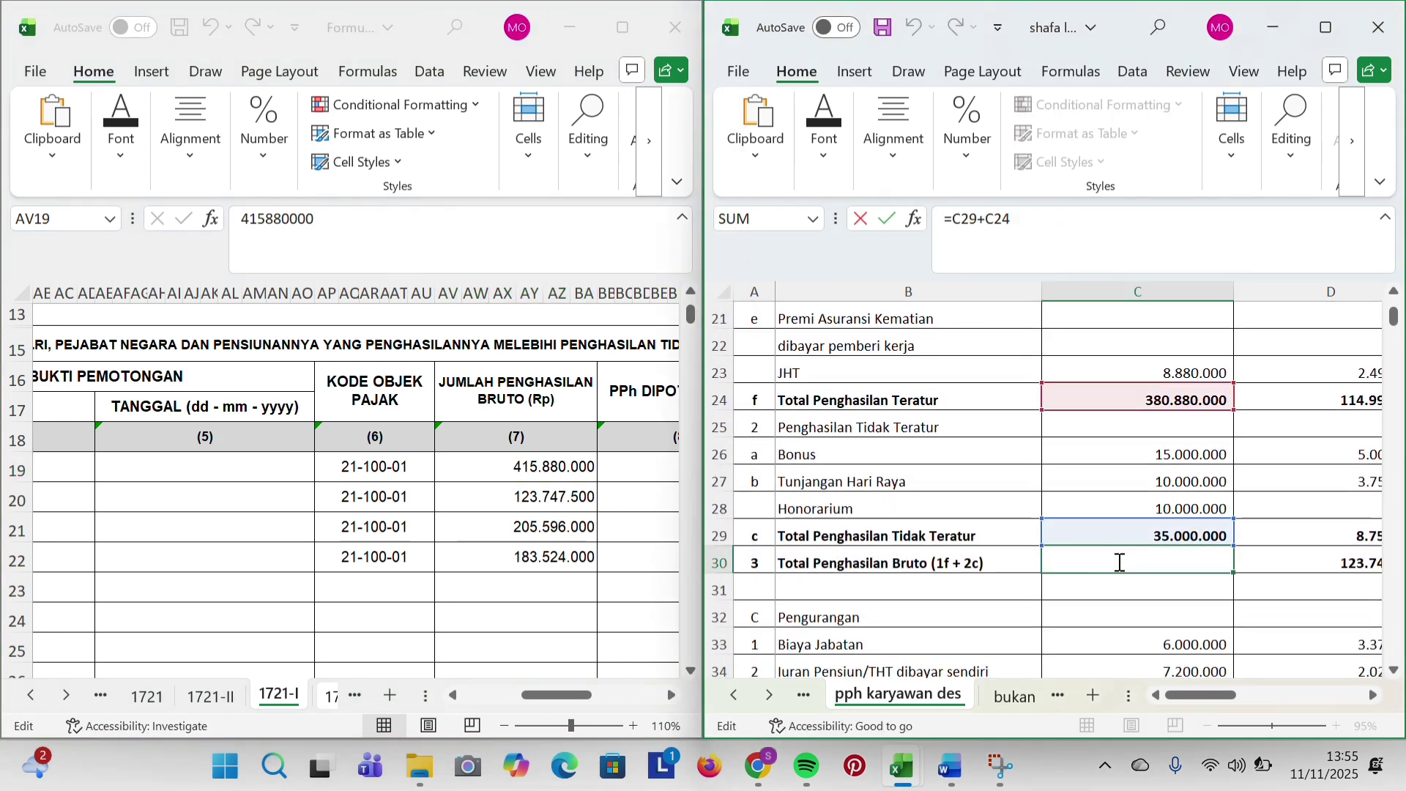
{"action": "scroll", "coordinate": [1116, 562], "scroll_direction": "up", "scroll_amount": 1}
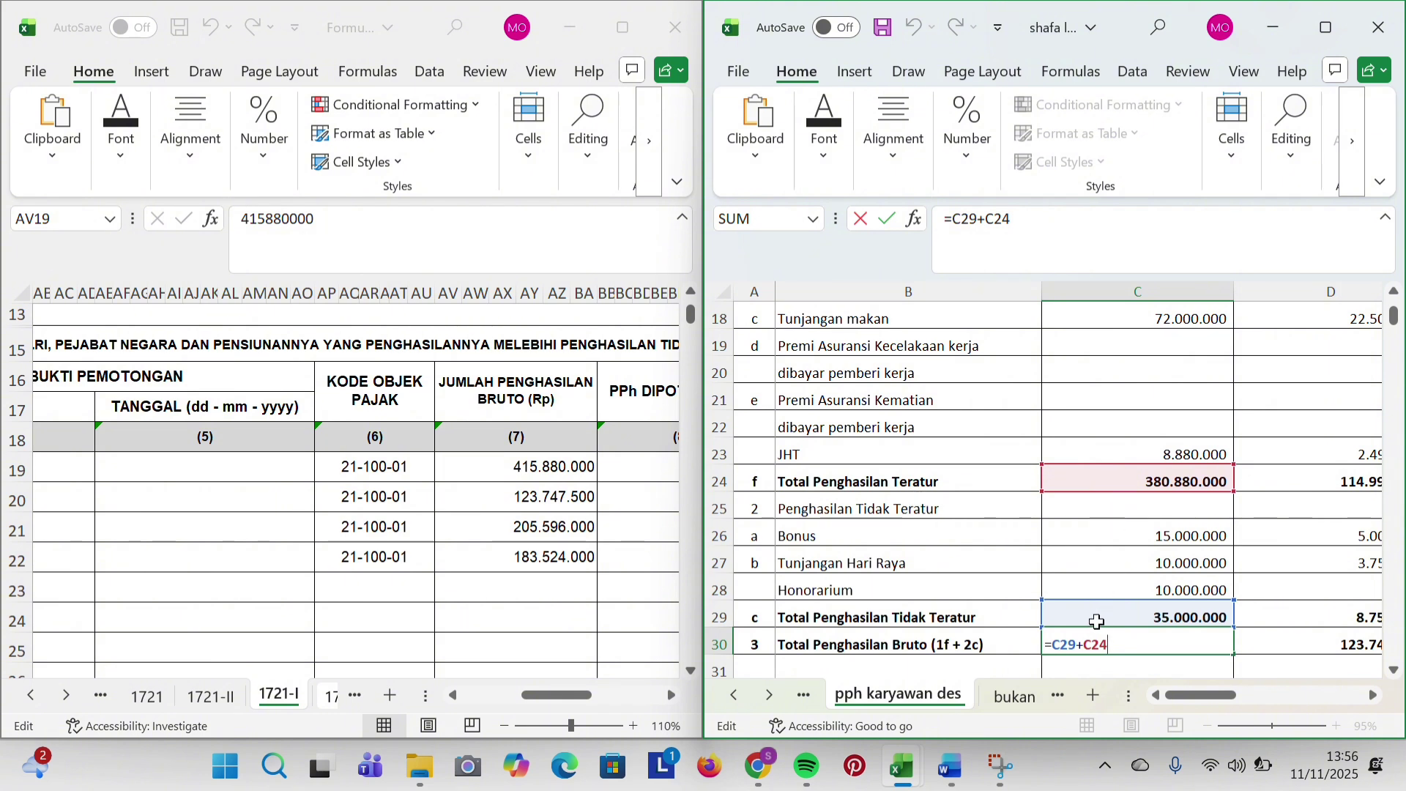
{"action": "scroll", "coordinate": [1116, 556], "scroll_direction": "up", "scroll_amount": 1}
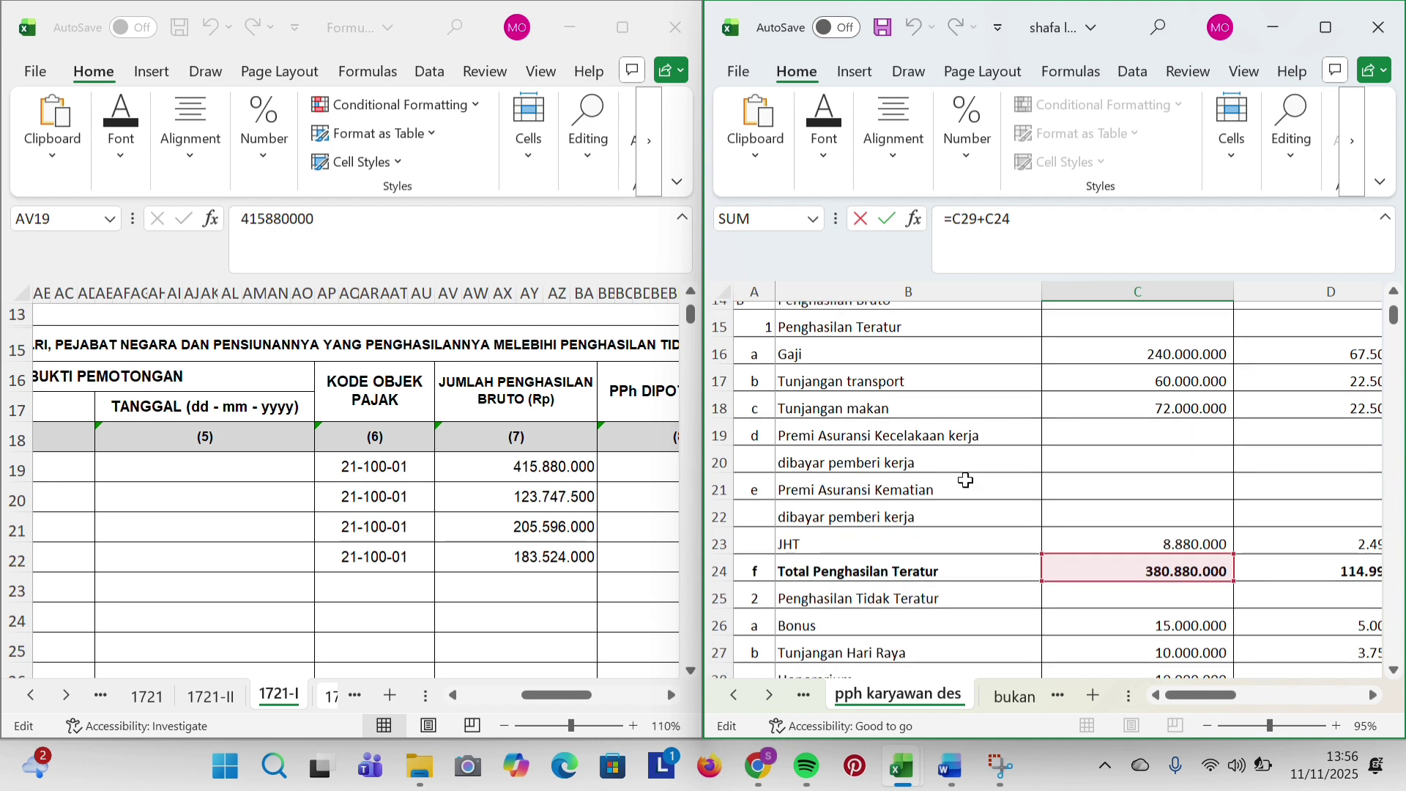
{"action": "scroll", "coordinate": [959, 468], "scroll_direction": "up", "scroll_amount": 1}
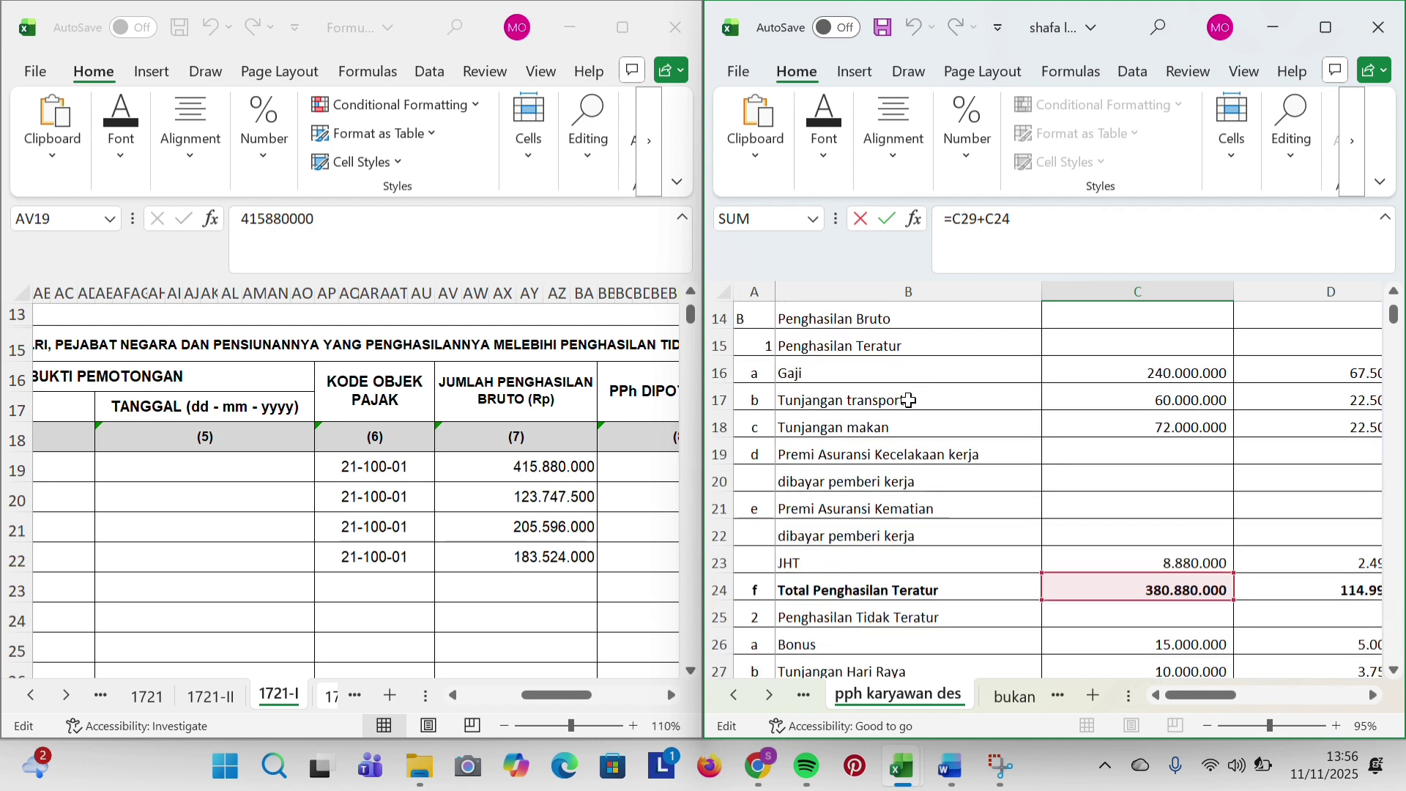
{"action": "scroll", "coordinate": [922, 432], "scroll_direction": "down", "scroll_amount": 2}
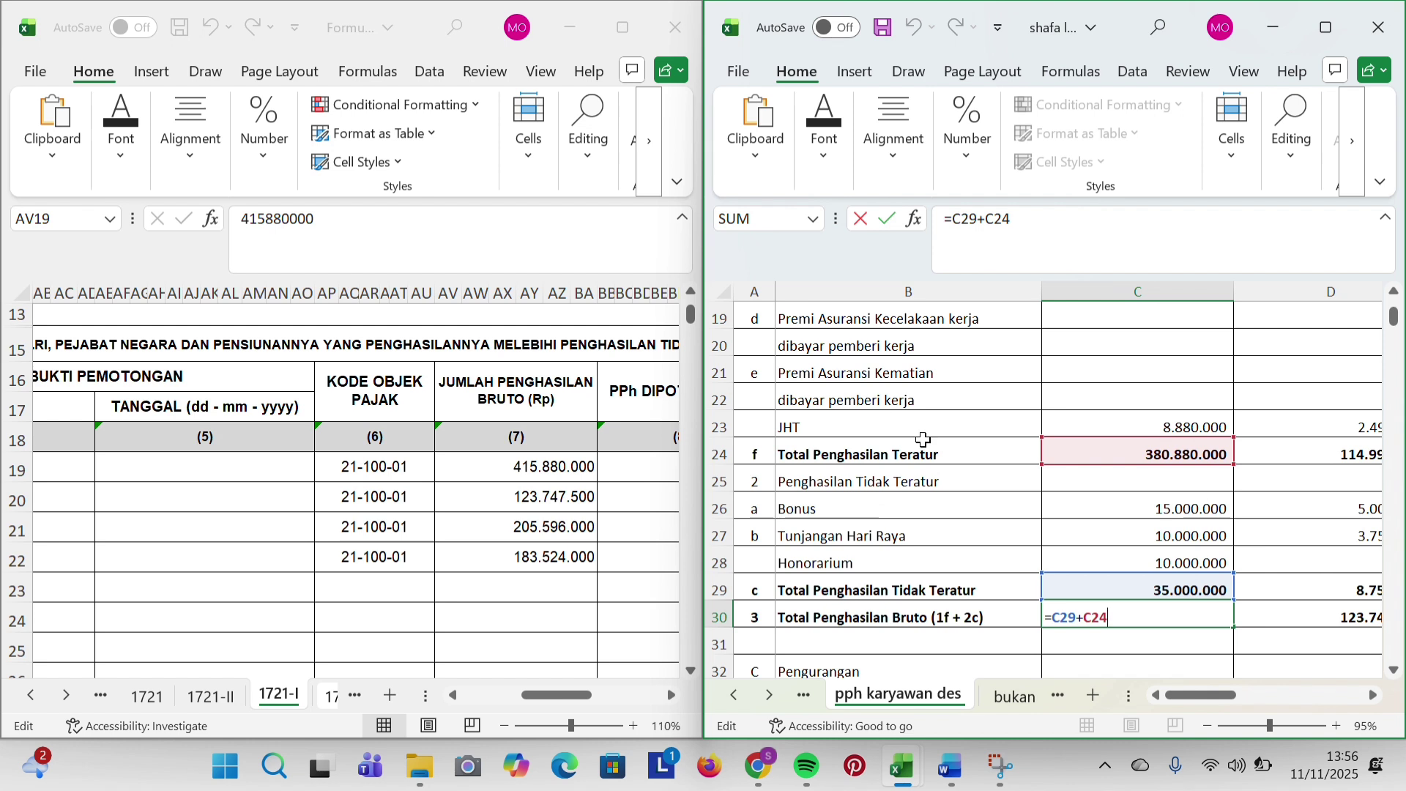
{"action": "scroll", "coordinate": [887, 416], "scroll_direction": "down", "scroll_amount": 1}
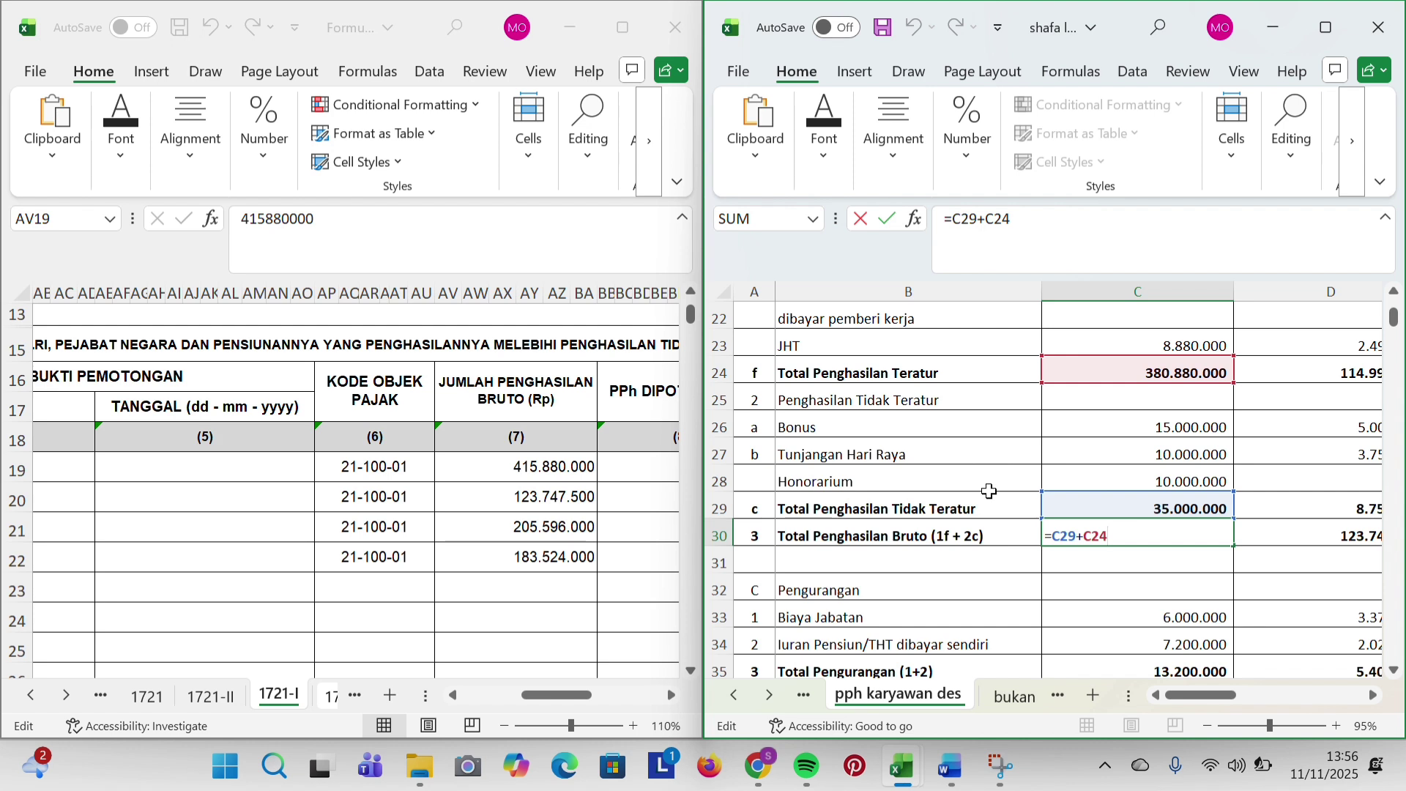
{"action": "key", "text": "Return"}
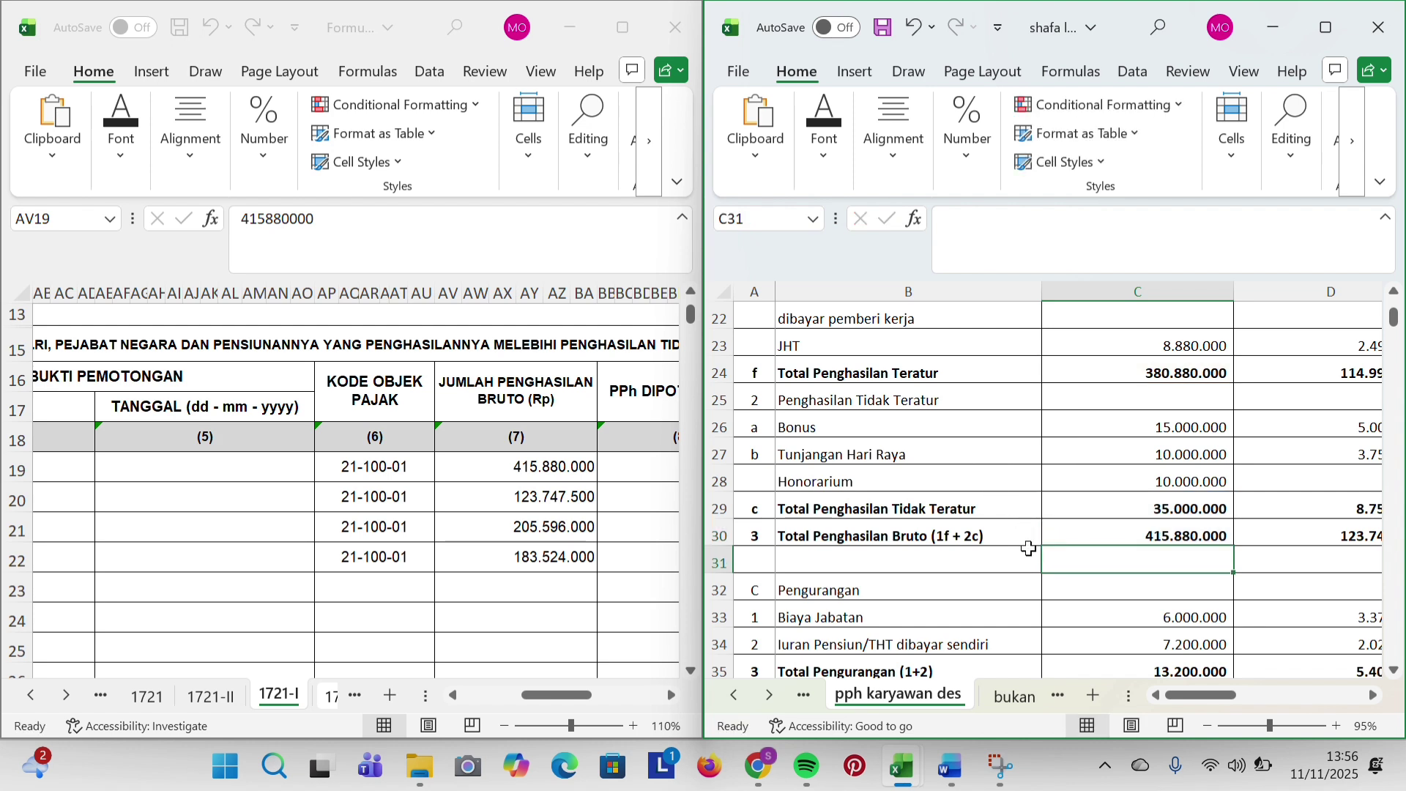
Compare the first employee's PPh Dipotong in row 19 of form 1721-I with the PPh Pasal 21 kurang (lebih) potong formula in worksheet cell C47.
{"action": "left_click_drag", "start_coordinate": [1054, 538], "coordinate": [1162, 531]}
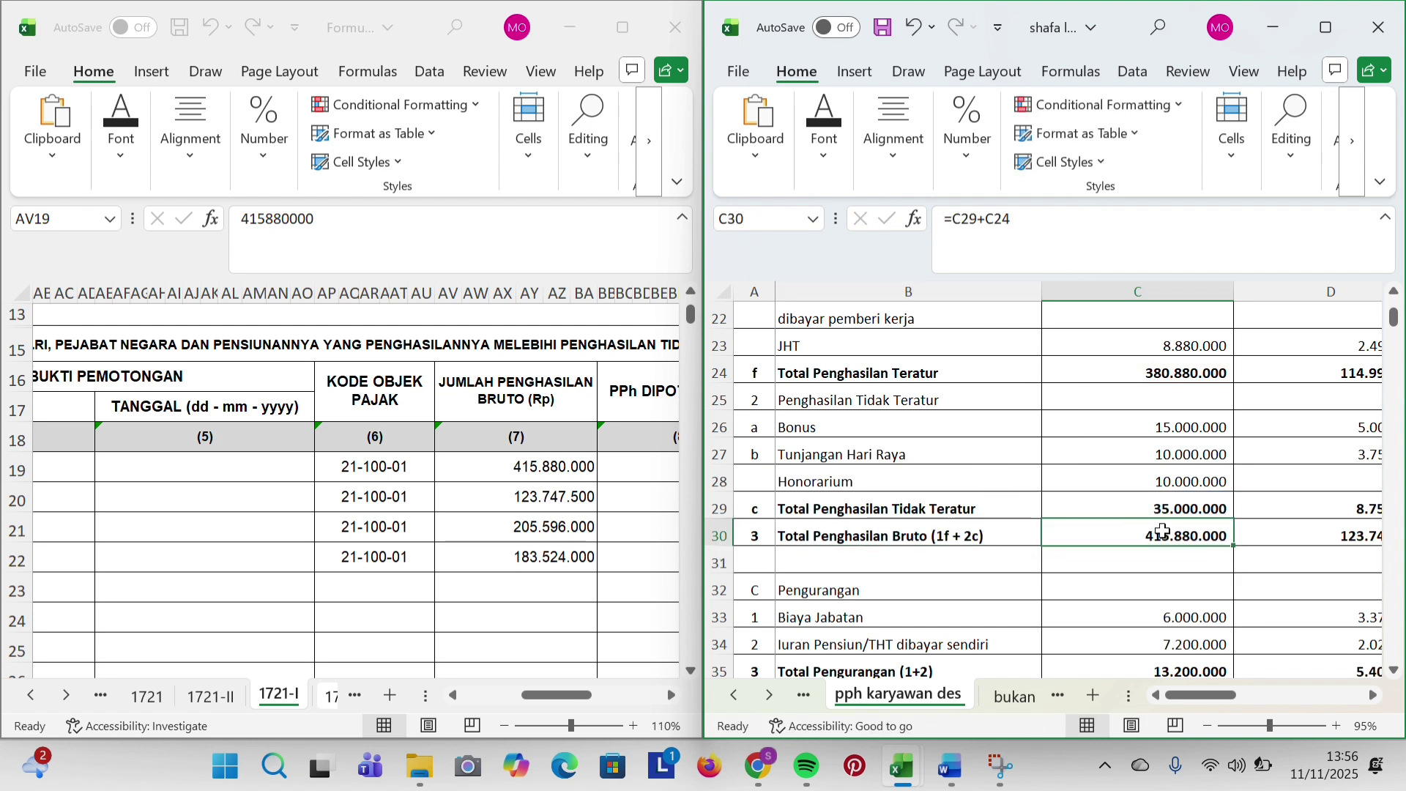
{"action": "scroll", "coordinate": [527, 474], "scroll_direction": "right", "scroll_amount": 5}
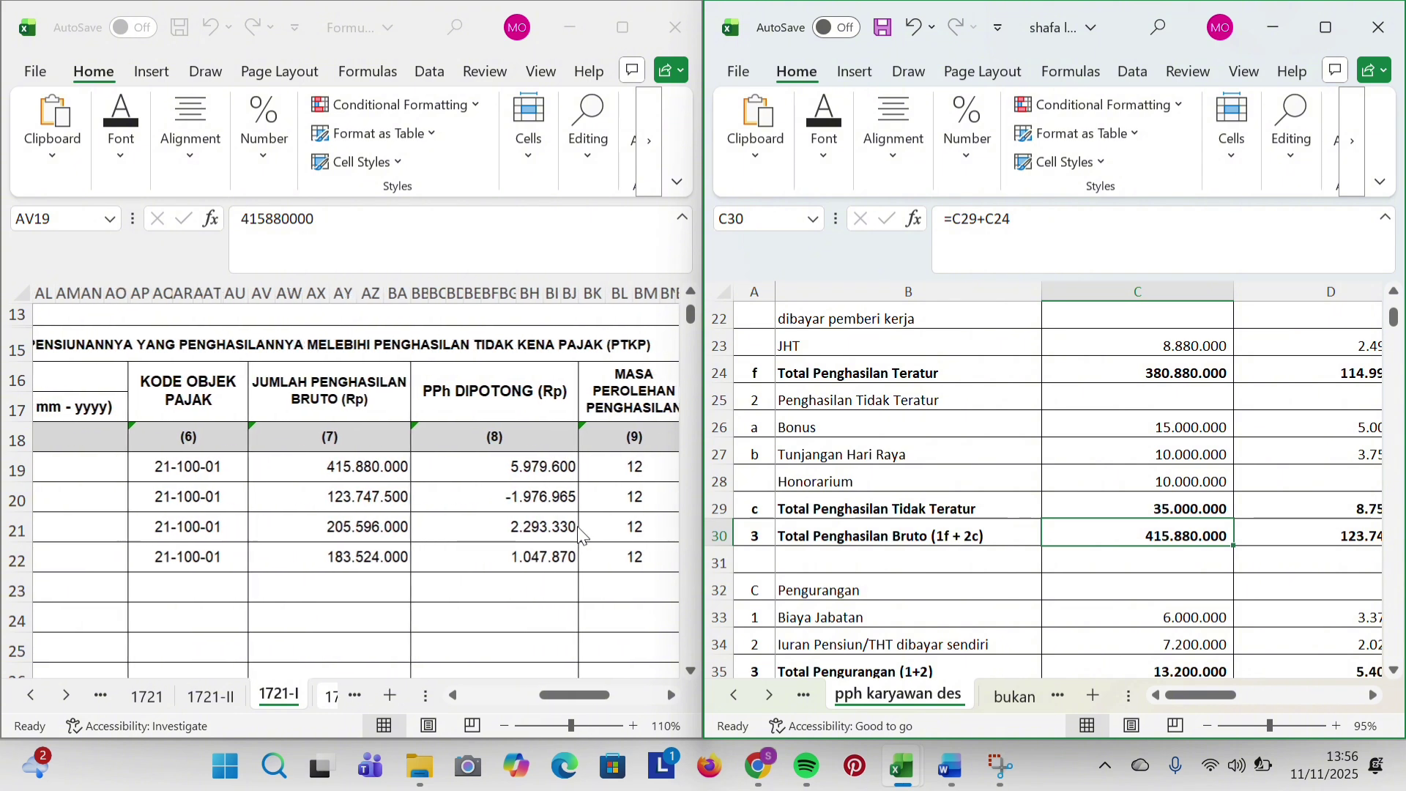
{"action": "left_click", "coordinate": [527, 475]}
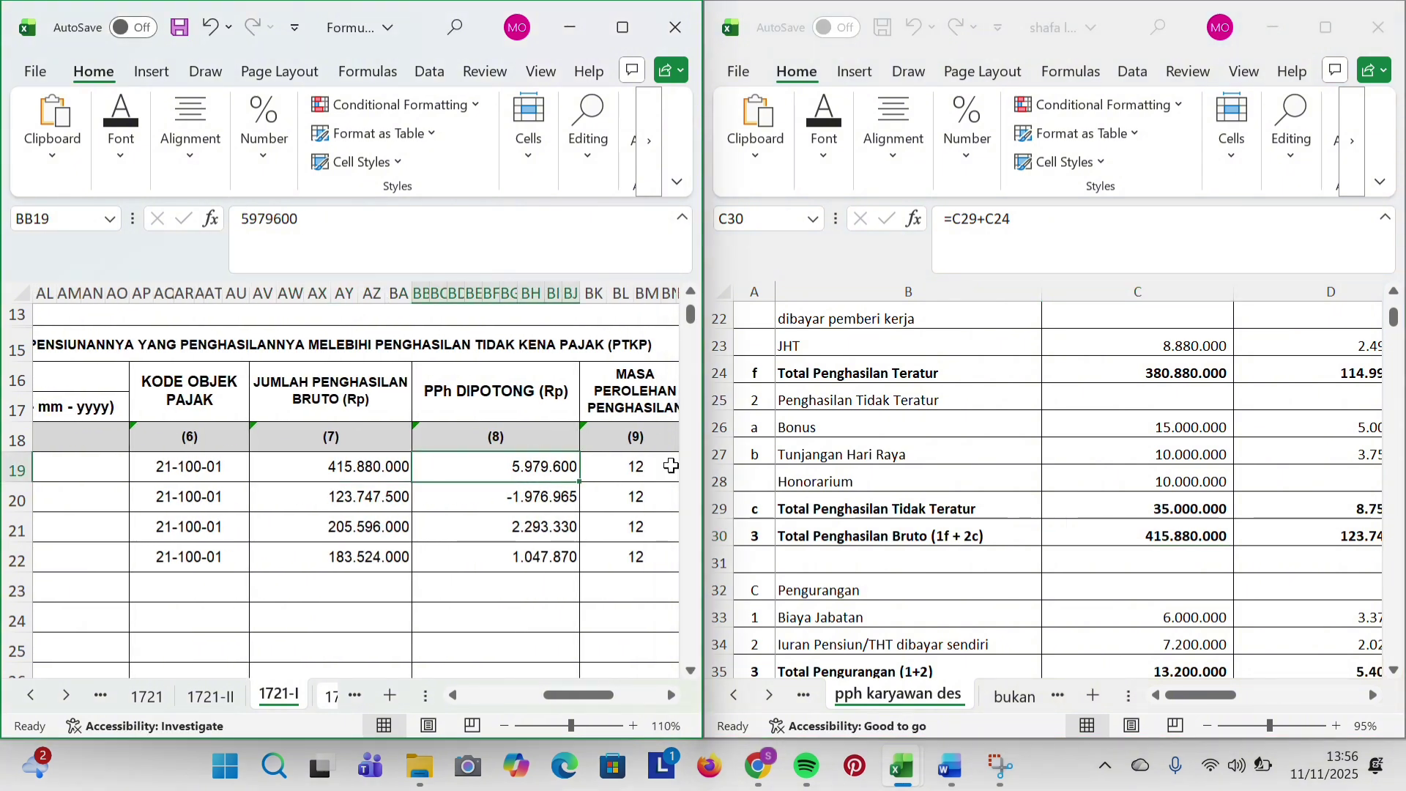
{"action": "scroll", "coordinate": [1021, 488], "scroll_direction": "down", "scroll_amount": 1}
{"action": "scroll", "coordinate": [1021, 488], "scroll_direction": "down", "scroll_amount": 2}
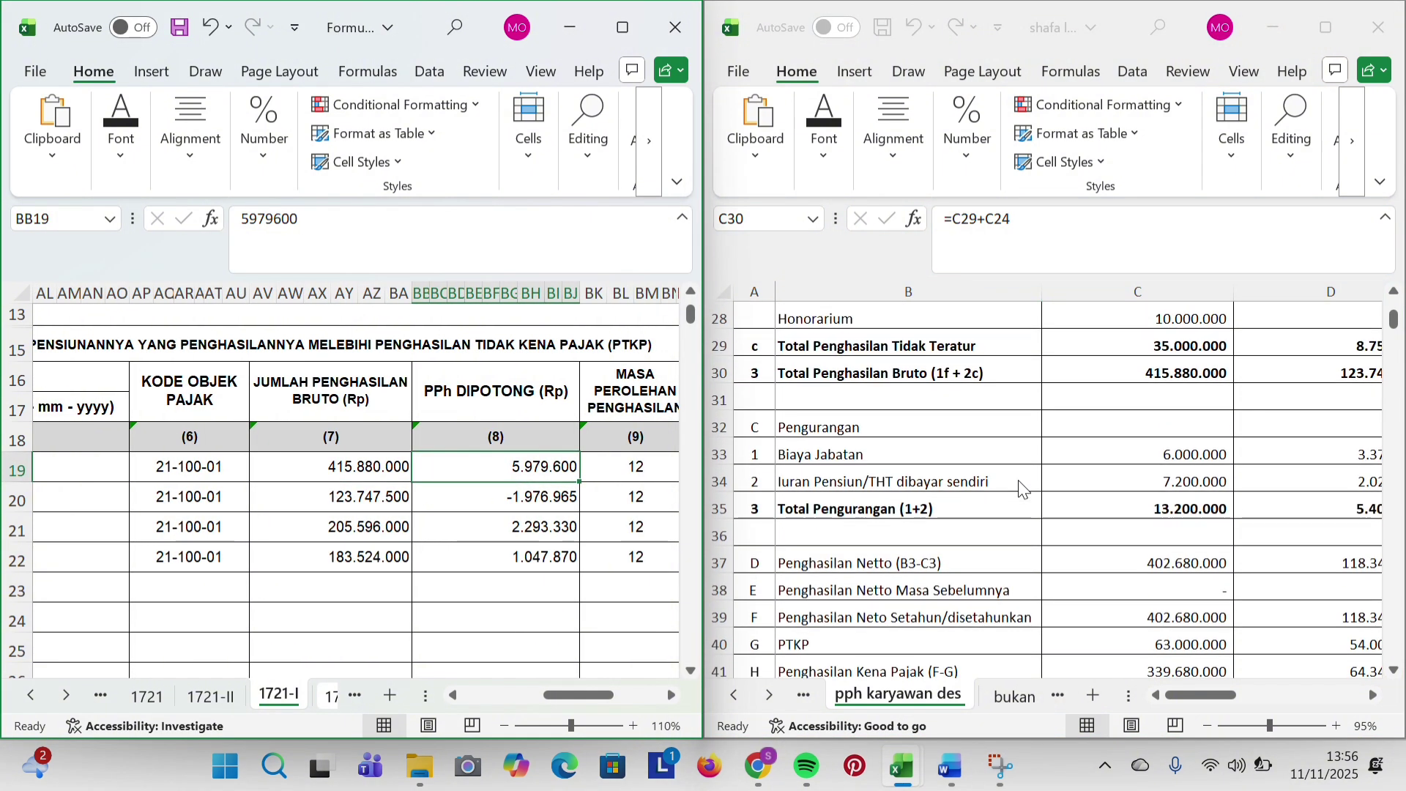
{"action": "scroll", "coordinate": [1021, 488], "scroll_direction": "down", "scroll_amount": 4}
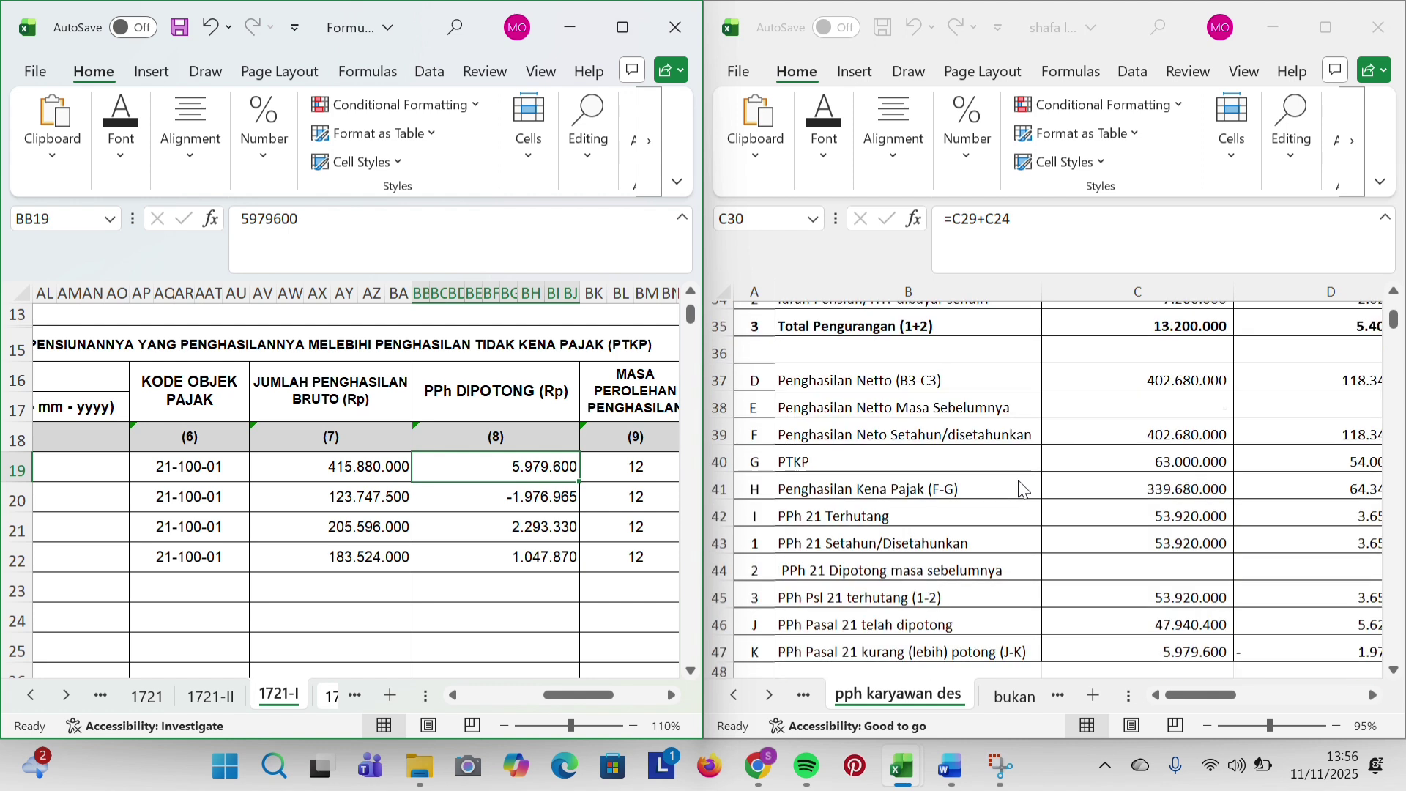
{"action": "left_click", "coordinate": [1108, 479]}
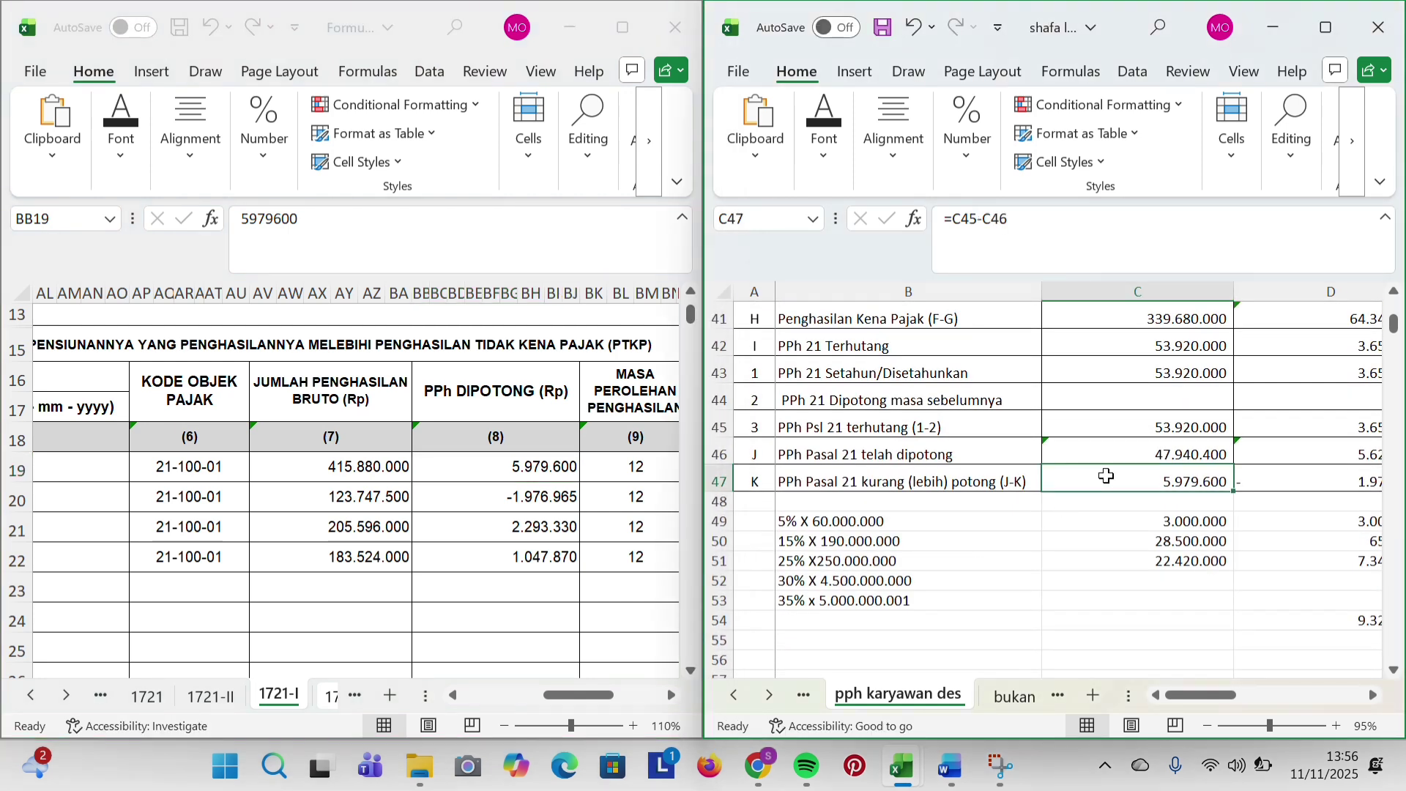
{"action": "double_click", "coordinate": [1107, 477]}
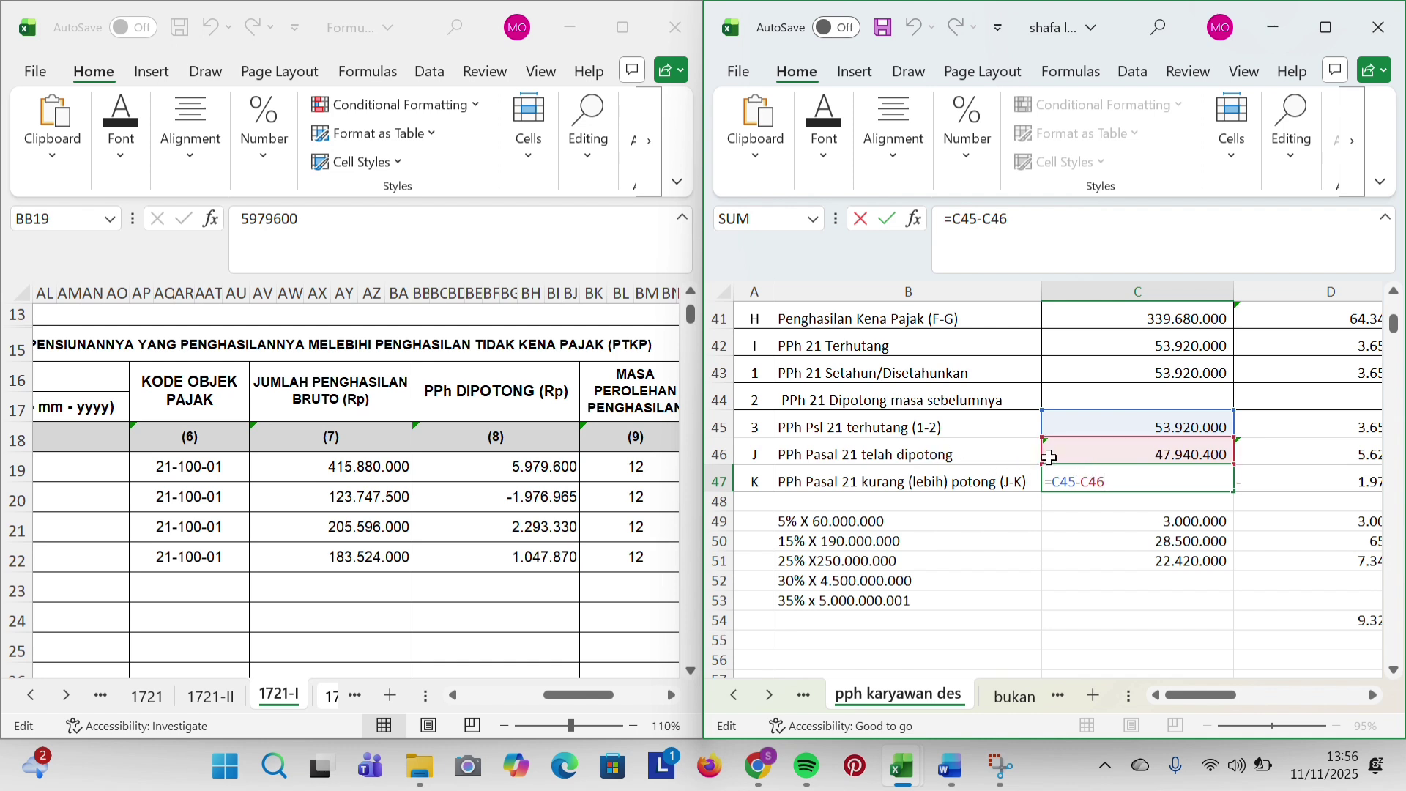
{"action": "key", "text": "Return"}
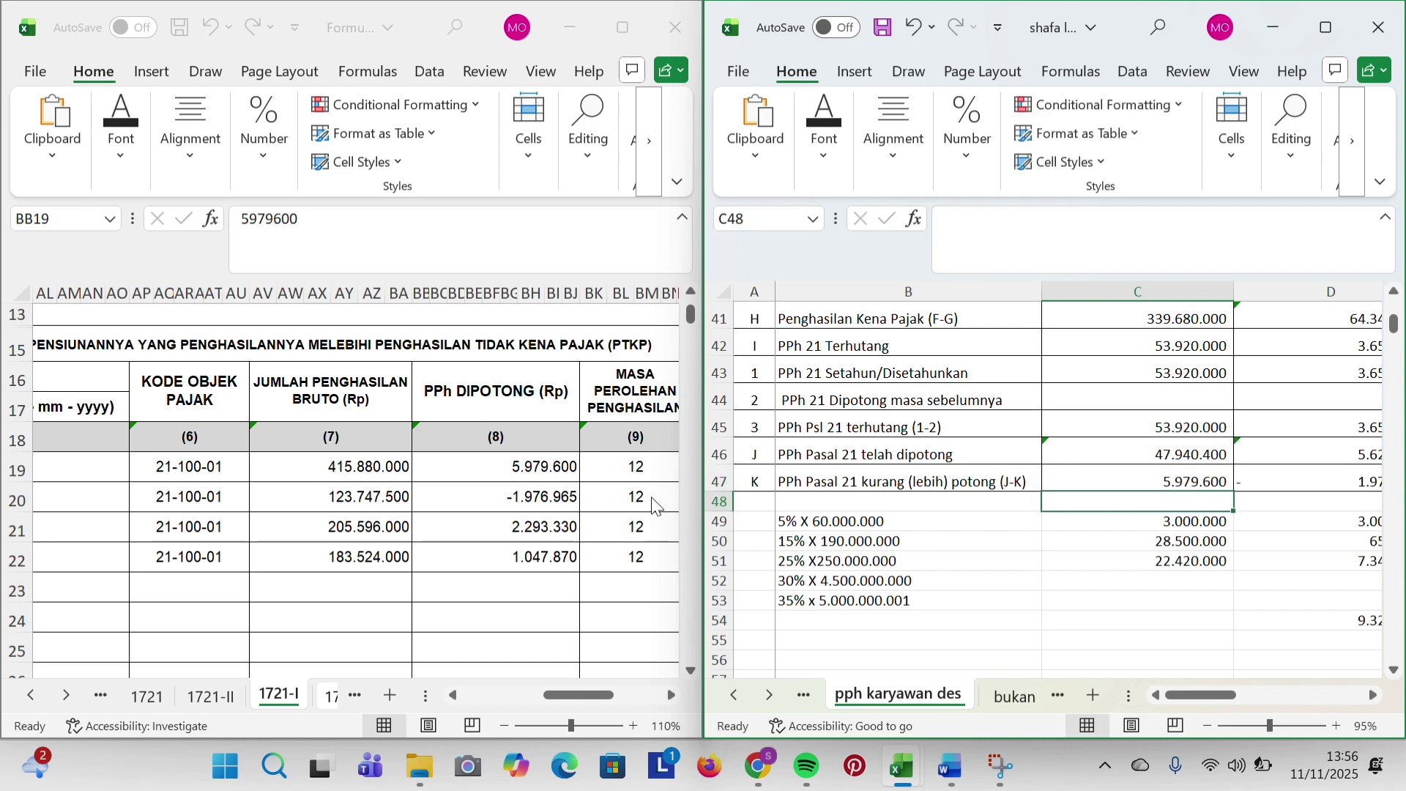
Check the first employee's Masa Perolehan Penghasilan entry in row 19 of form 1721-I.
{"action": "scroll", "coordinate": [621, 410], "scroll_direction": "right", "scroll_amount": 2}
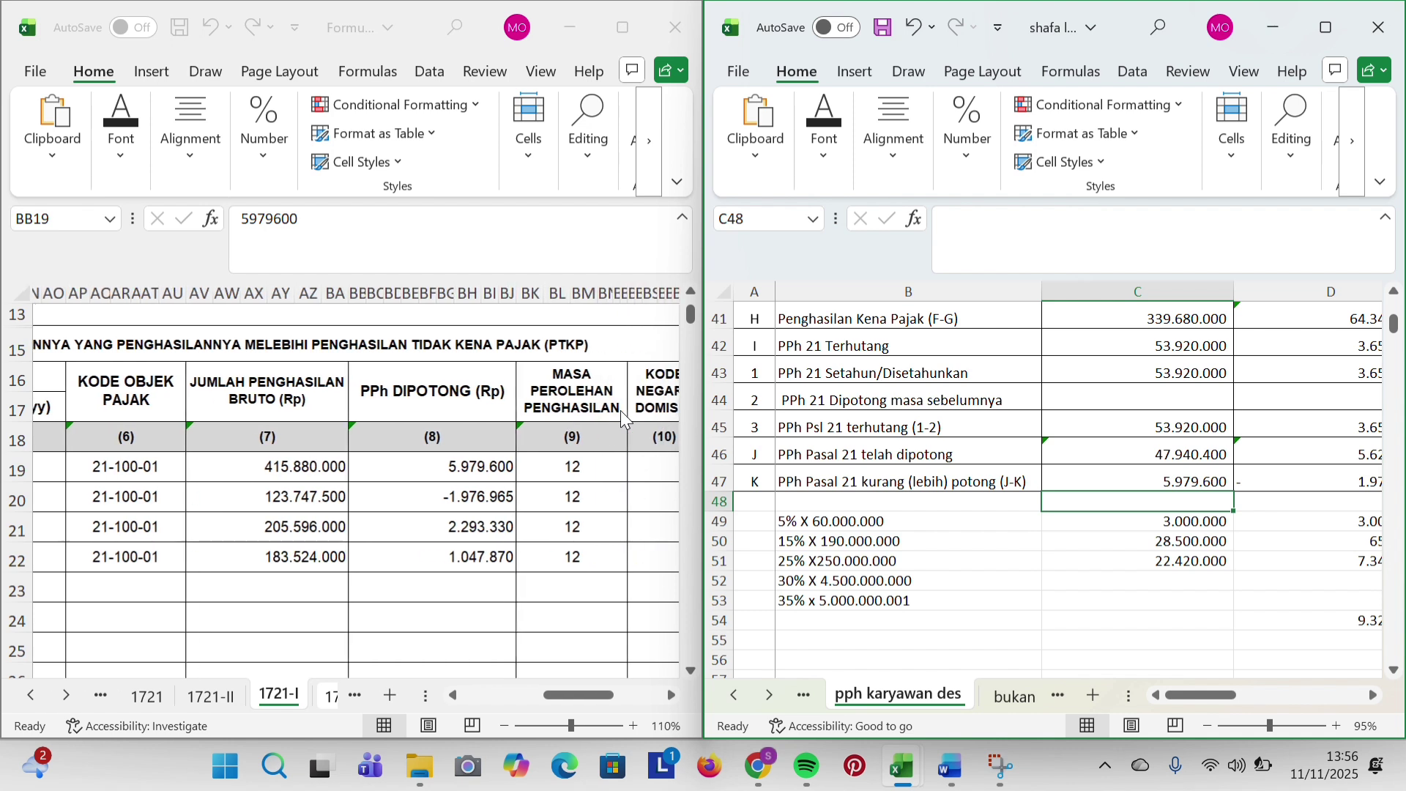
{"action": "left_click", "coordinate": [562, 469]}
{"action": "left_click", "coordinate": [563, 469]}
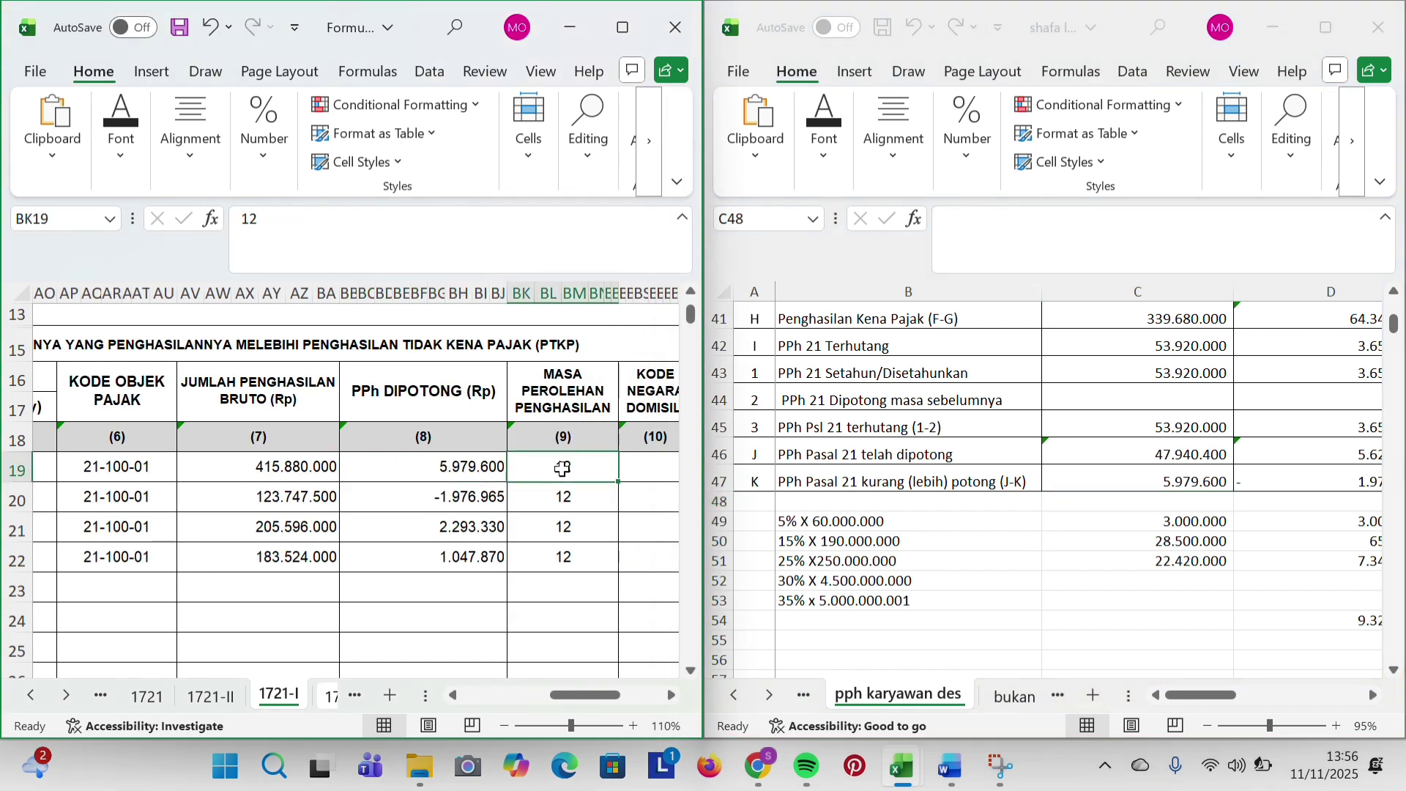
Compare the second employee's NPWP and name in row 20 of form 1721-I with the identity data in the calculation worksheet.
{"action": "scroll", "coordinate": [563, 469], "scroll_direction": "left", "scroll_amount": 10}
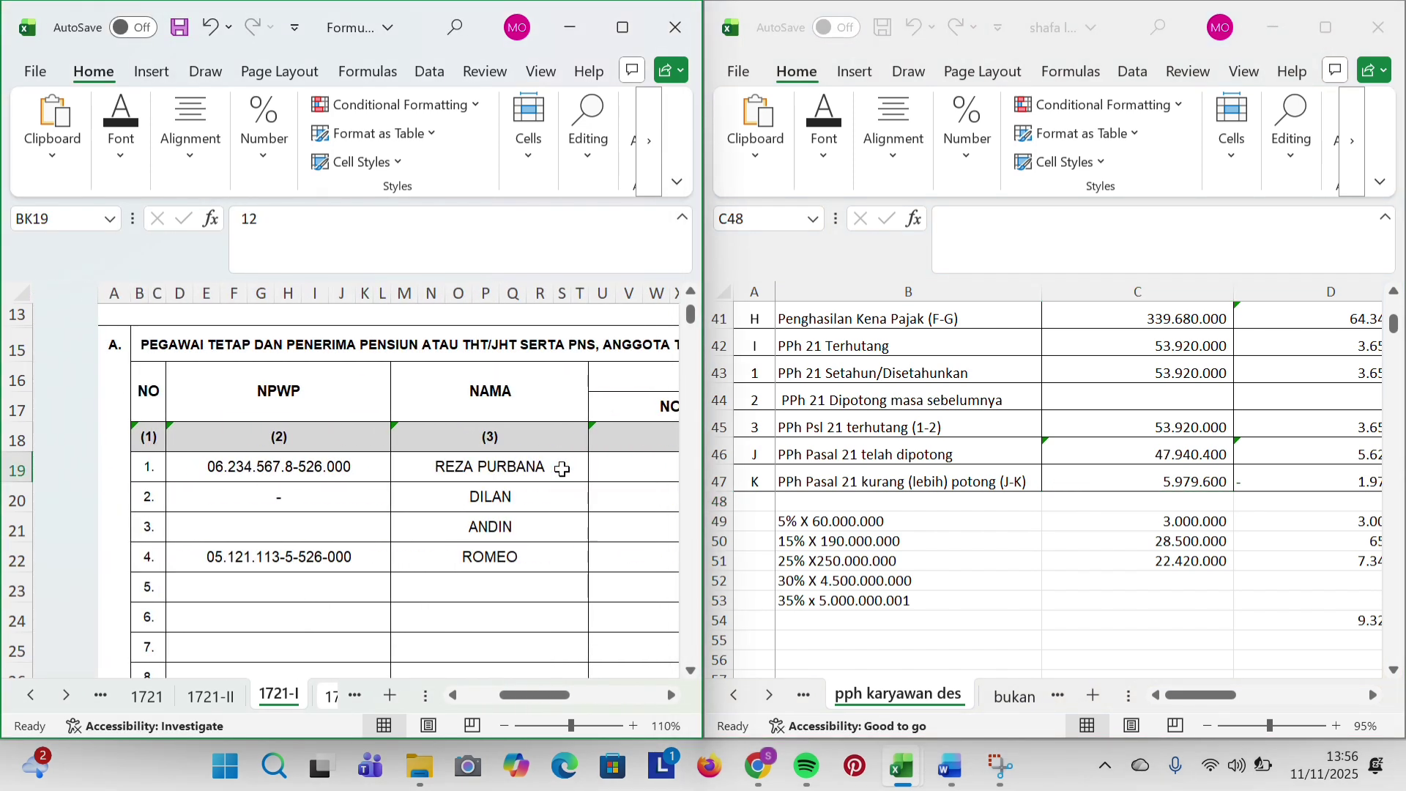
{"action": "left_click", "coordinate": [104, 508]}
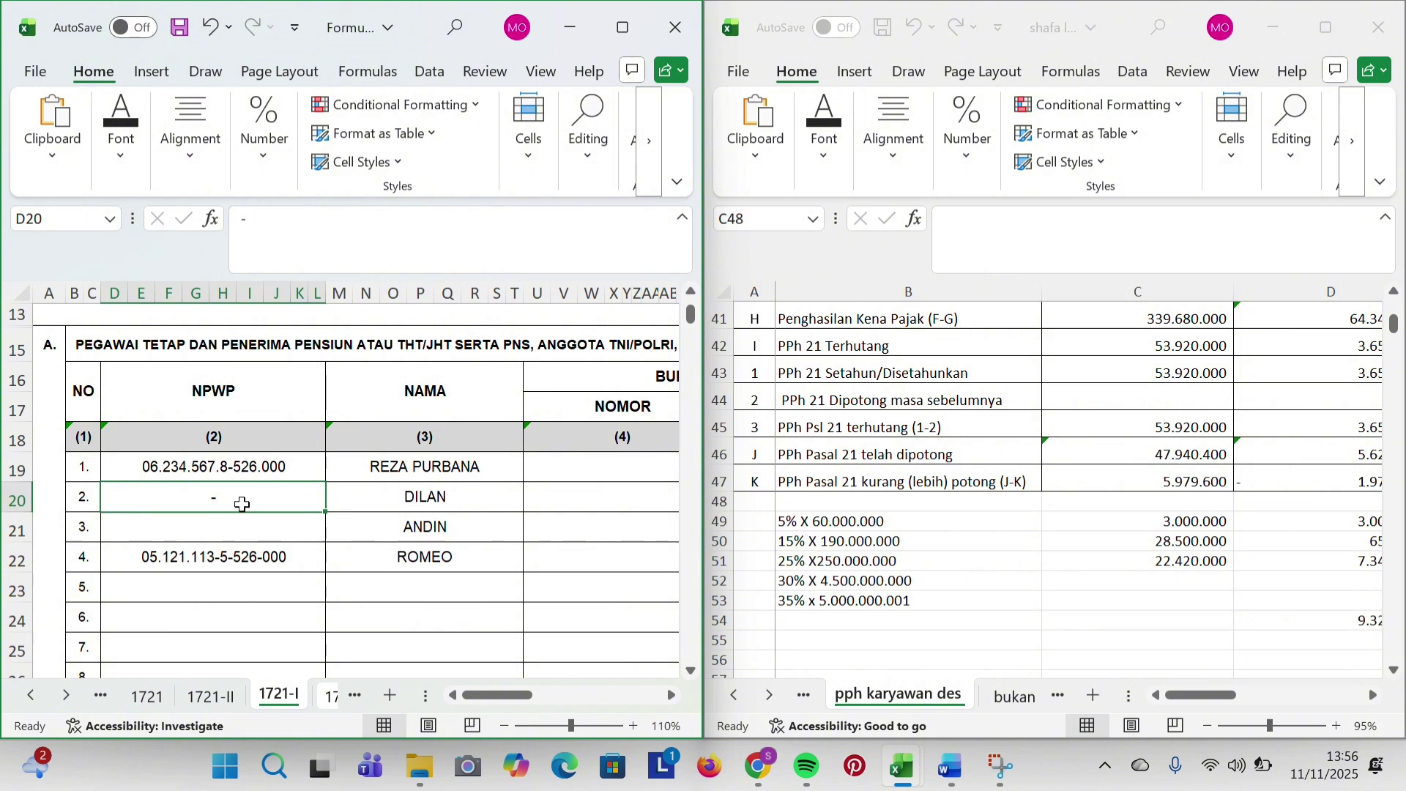
{"action": "scroll", "coordinate": [1064, 524], "scroll_direction": "up", "scroll_amount": 2}
{"action": "scroll", "coordinate": [1064, 523], "scroll_direction": "up", "scroll_amount": 12}
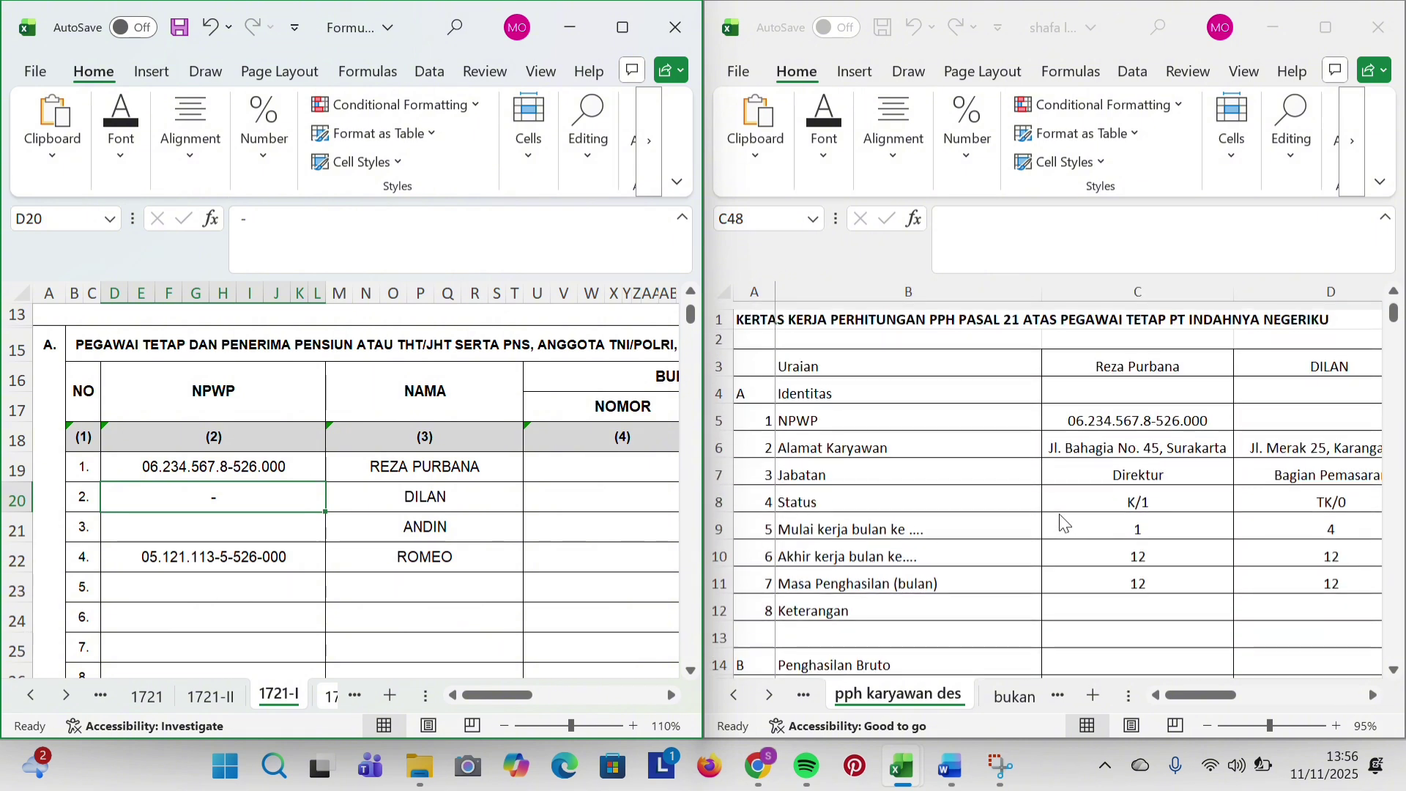
{"action": "scroll", "coordinate": [1064, 524], "scroll_direction": "right", "scroll_amount": 3}
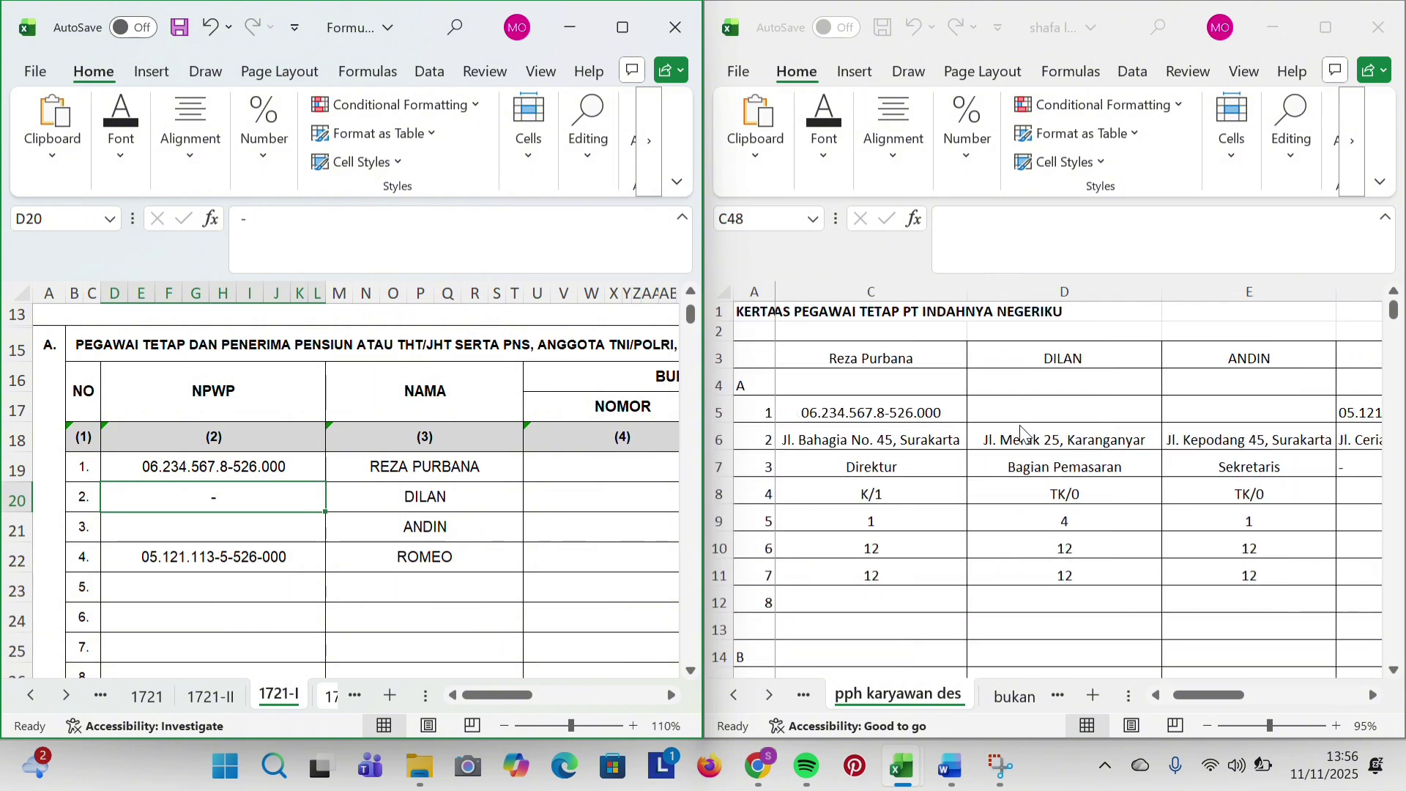
{"action": "left_click", "coordinate": [437, 501]}
Compare the second employee's Jumlah Penghasilan Bruto in row 20 of form 1721-I with the gross income total in worksheet cell D30.
{"action": "scroll", "coordinate": [436, 501], "scroll_direction": "right", "scroll_amount": 8}
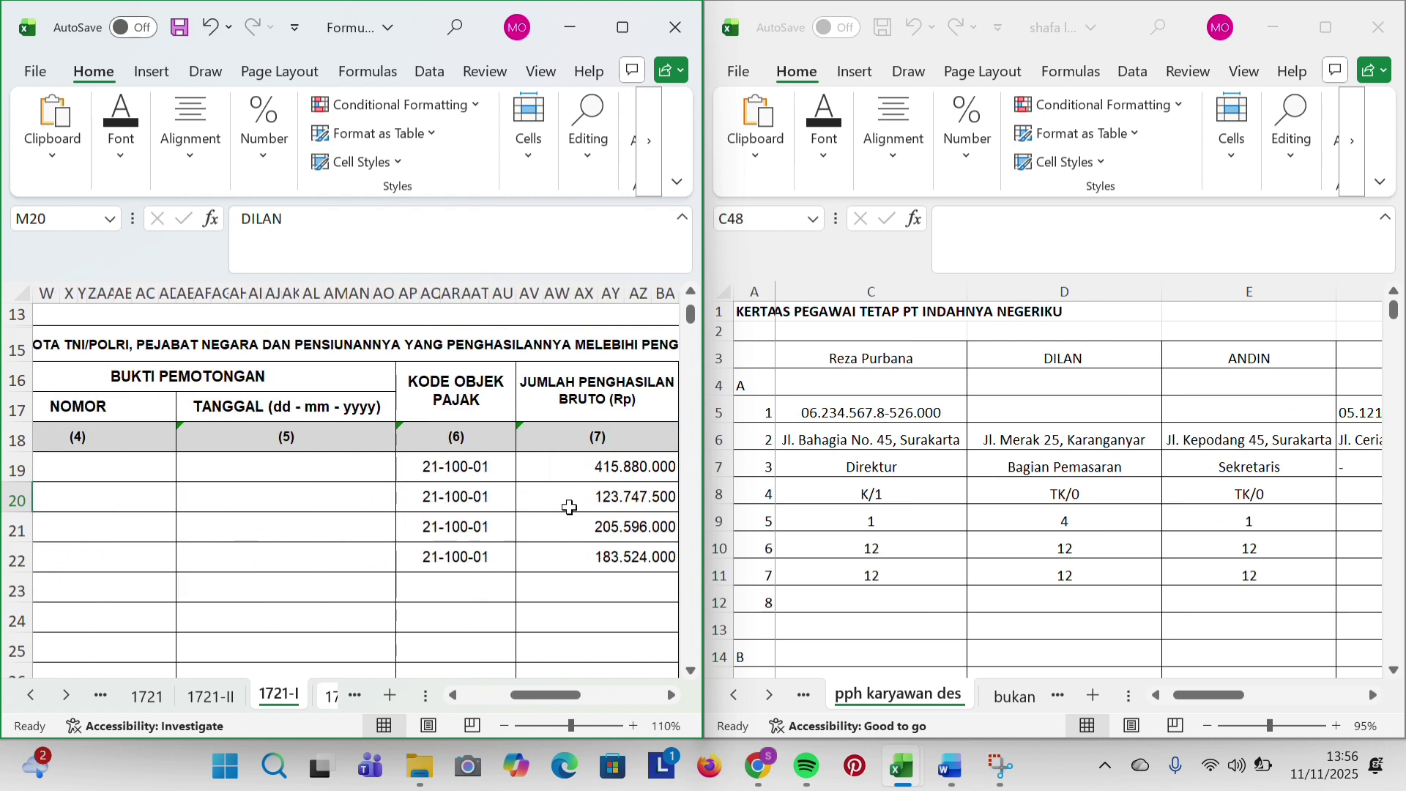
{"action": "scroll", "coordinate": [476, 535], "scroll_direction": "right", "scroll_amount": 3}
{"action": "left_click", "coordinate": [496, 502]}
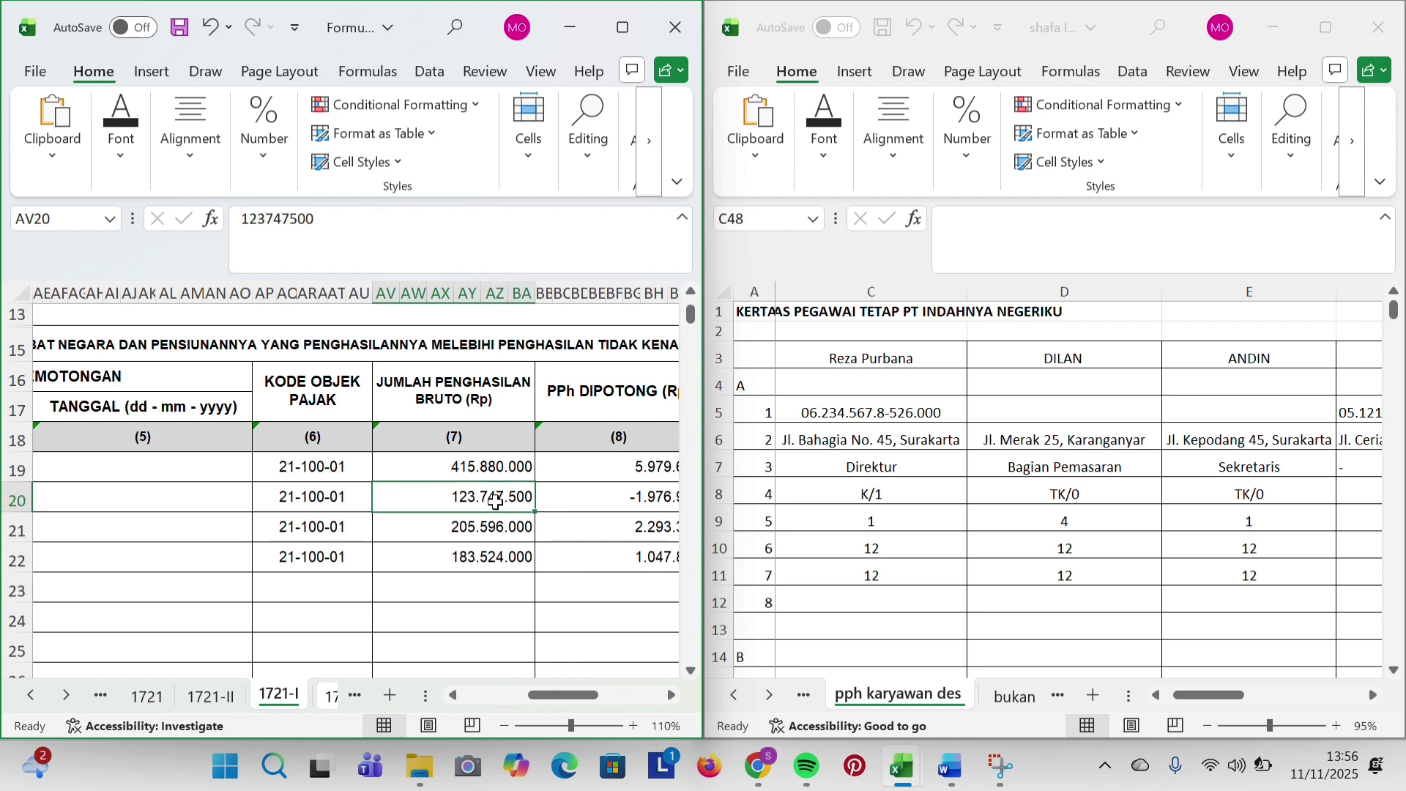
{"action": "scroll", "coordinate": [1024, 498], "scroll_direction": "down", "scroll_amount": 4}
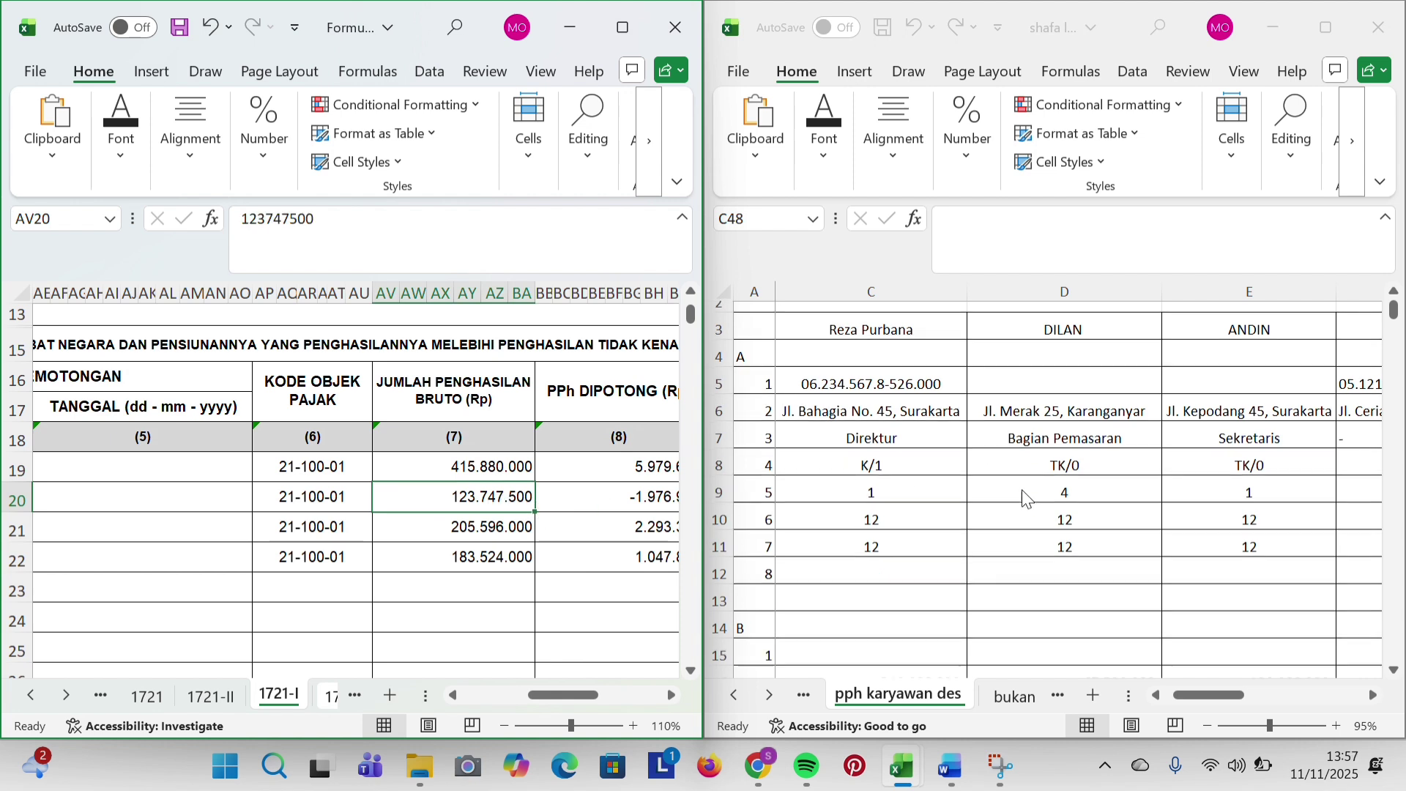
{"action": "scroll", "coordinate": [1024, 498], "scroll_direction": "down", "scroll_amount": 4}
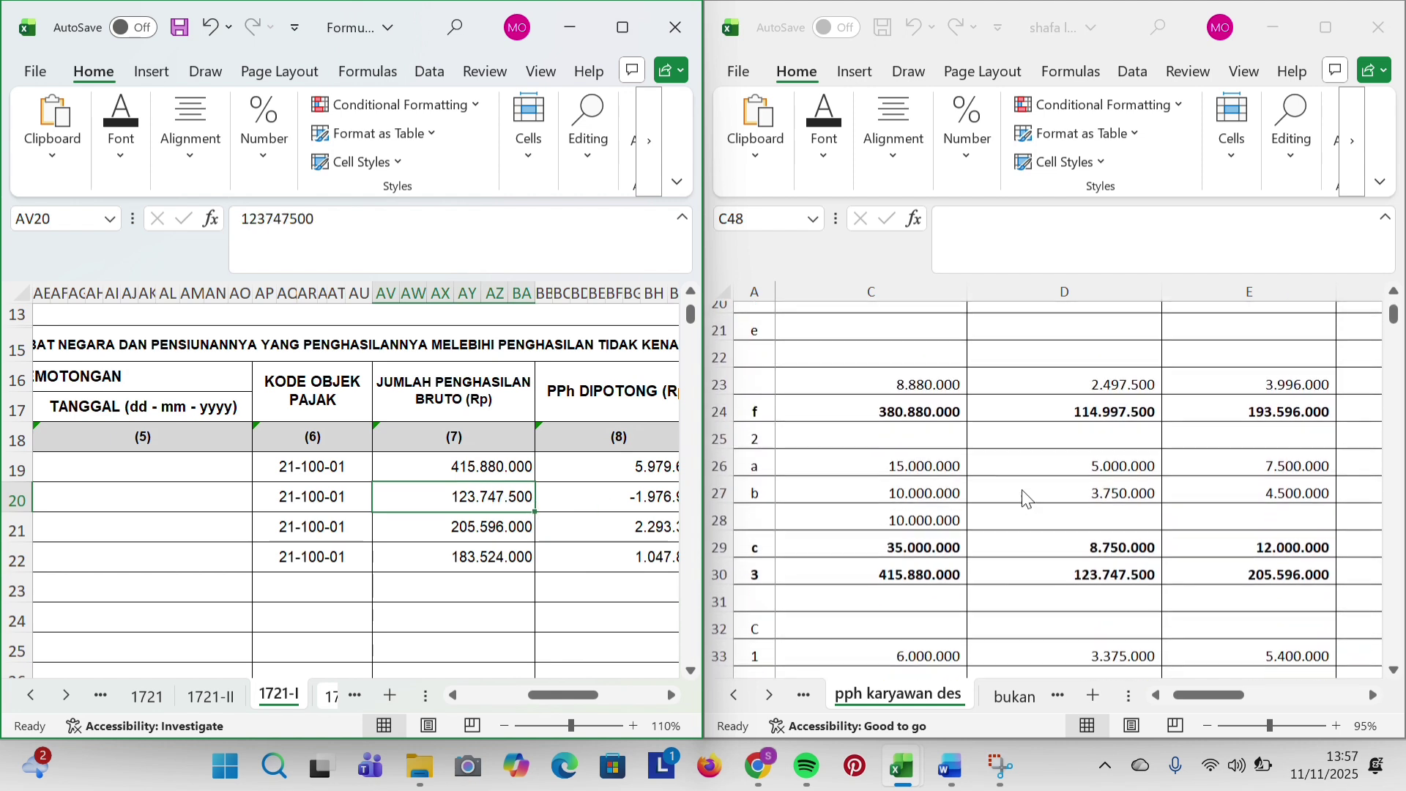
{"action": "left_click", "coordinate": [1023, 500]}
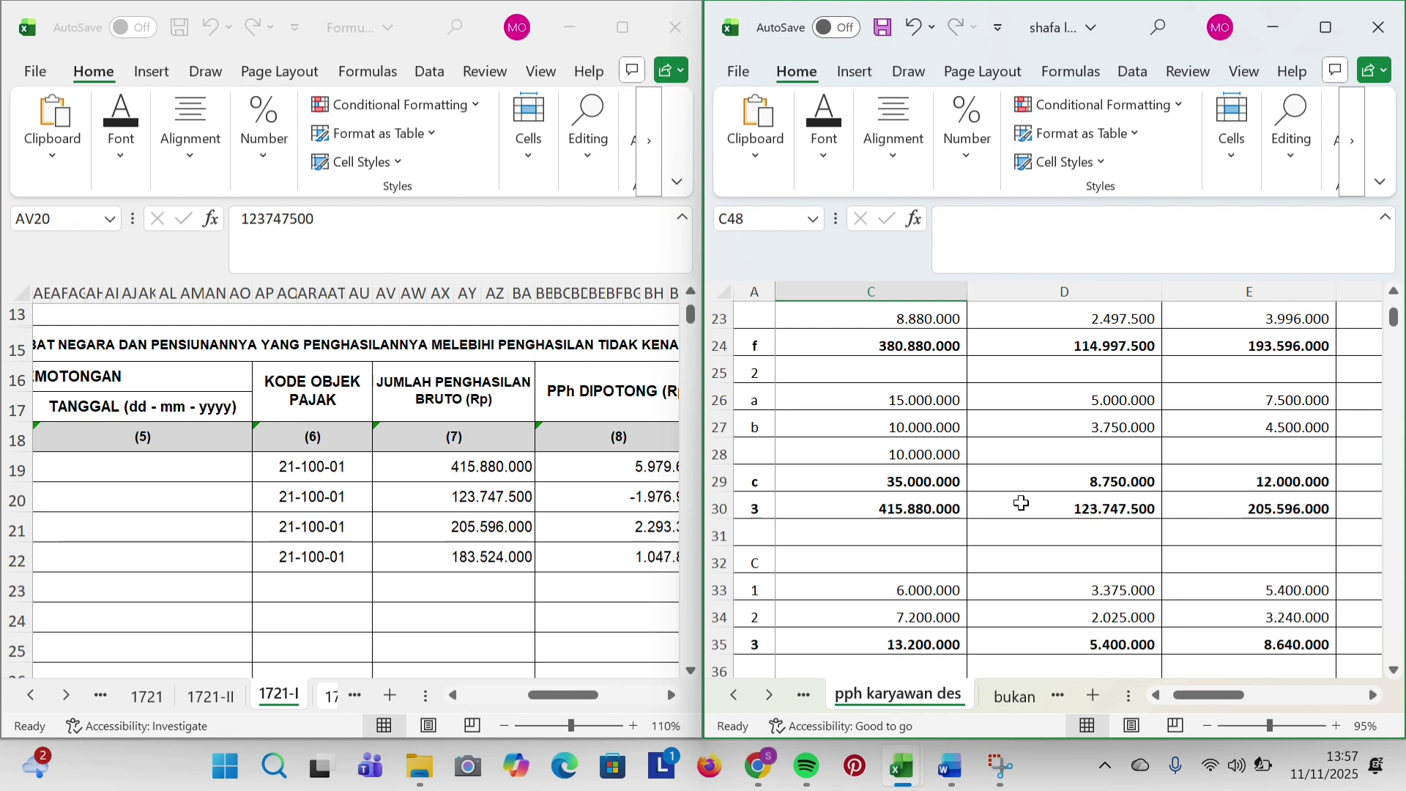
{"action": "left_click", "coordinate": [1022, 510]}
{"action": "scroll", "coordinate": [1022, 509], "scroll_direction": "down", "scroll_amount": 1}
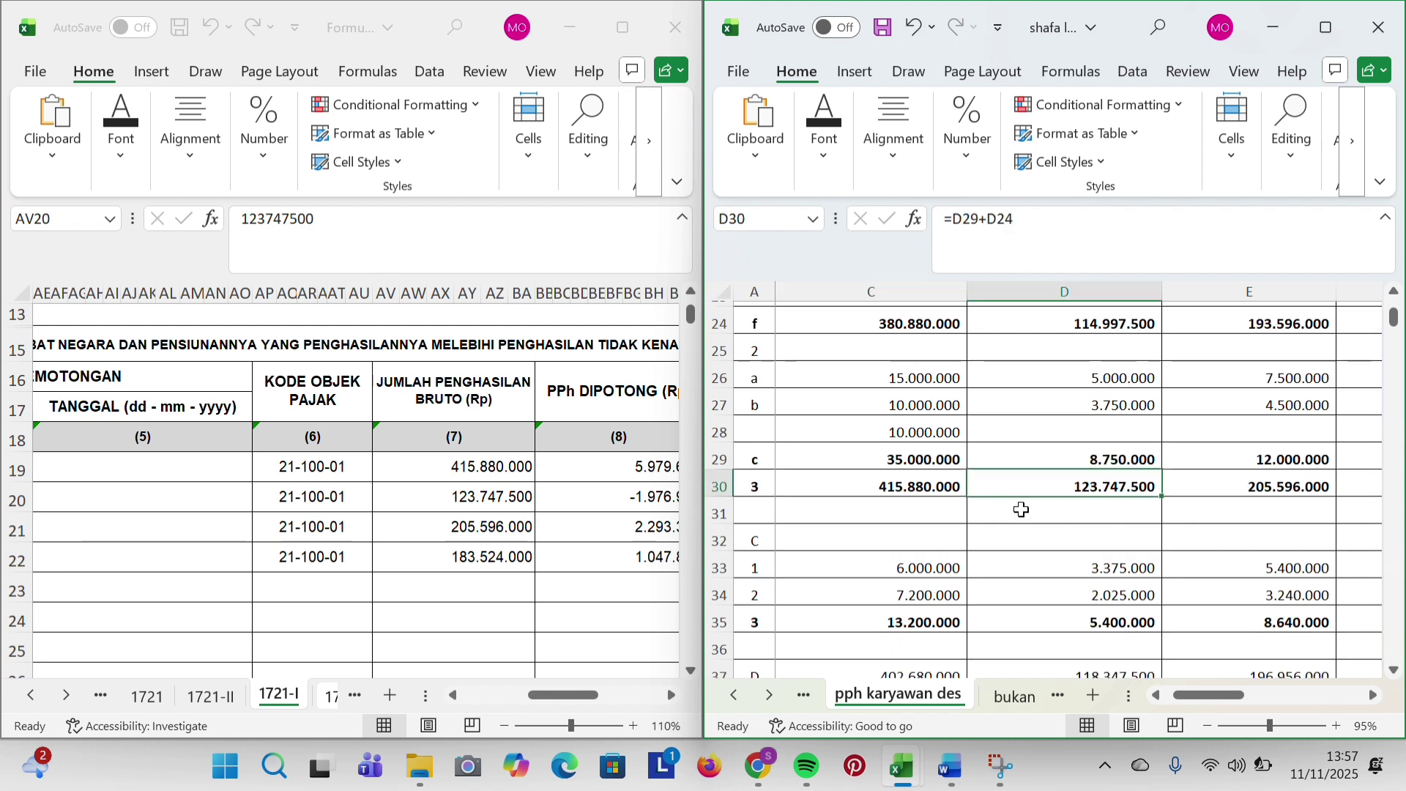
{"action": "scroll", "coordinate": [1021, 509], "scroll_direction": "down", "scroll_amount": 2}
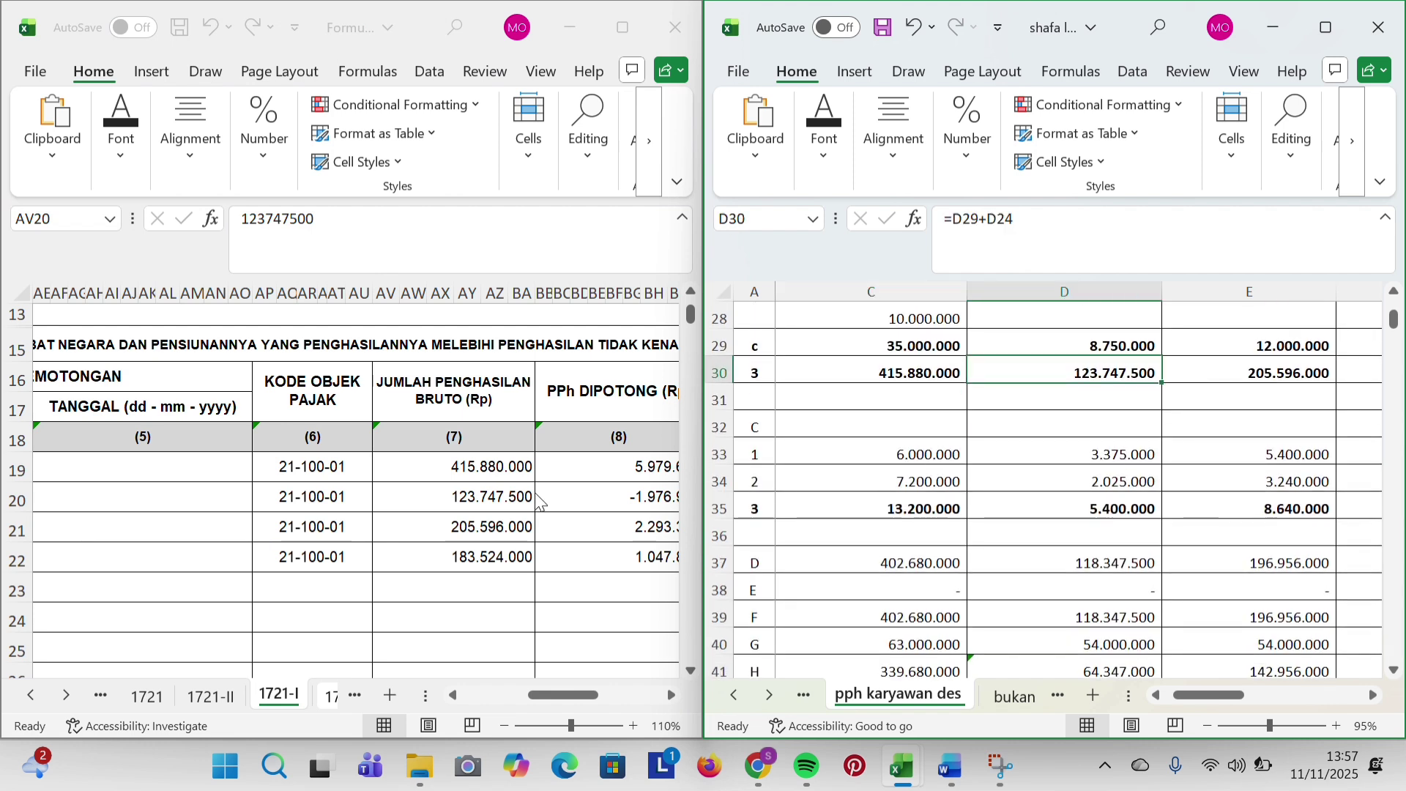
Compare the second employee's PPh Dipotong in row 20 of form 1721-I with the formula in worksheet cell D47.
{"action": "scroll", "coordinate": [538, 503], "scroll_direction": "right", "scroll_amount": 3}
{"action": "left_click", "coordinate": [420, 497]}
{"action": "left_click", "coordinate": [419, 496]}
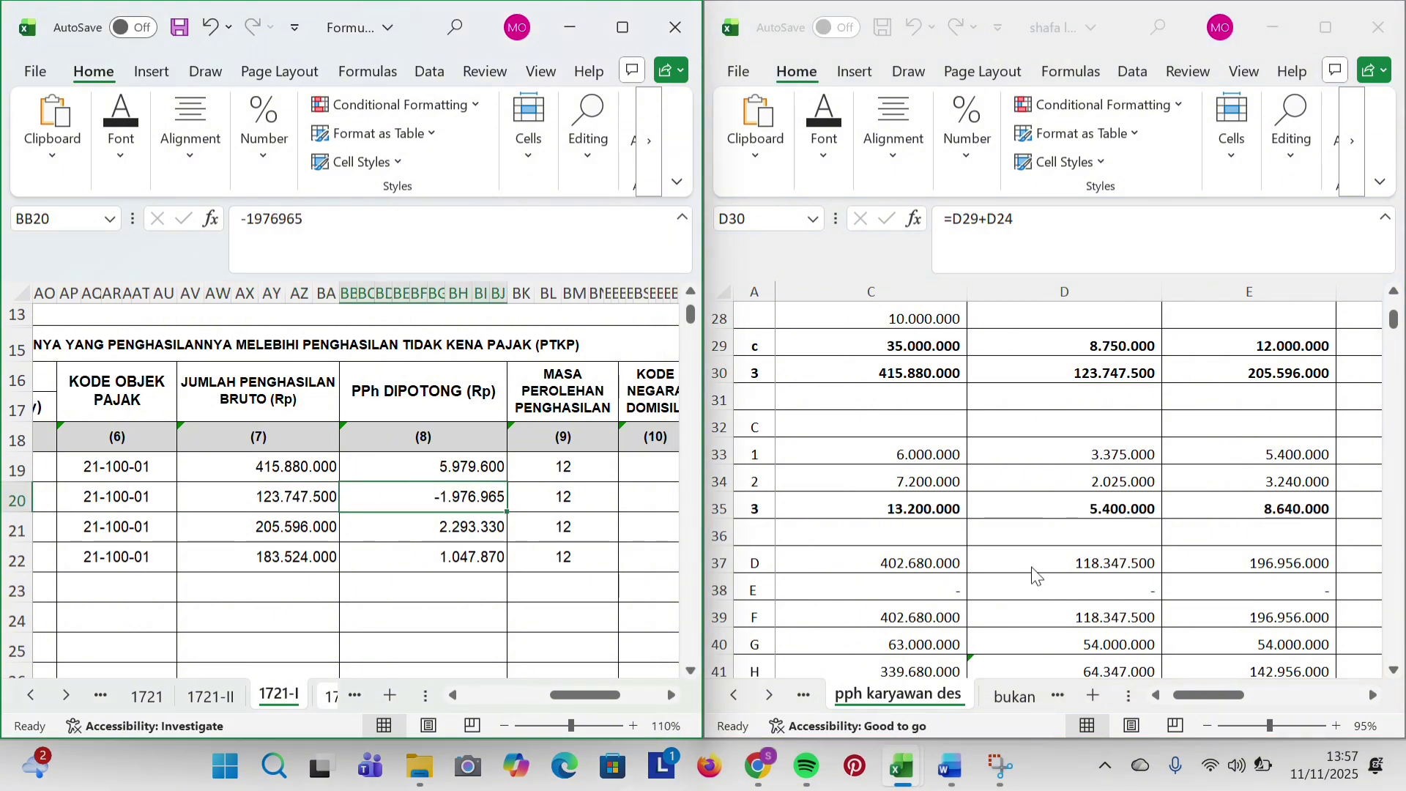
{"action": "scroll", "coordinate": [1033, 577], "scroll_direction": "down", "scroll_amount": 1}
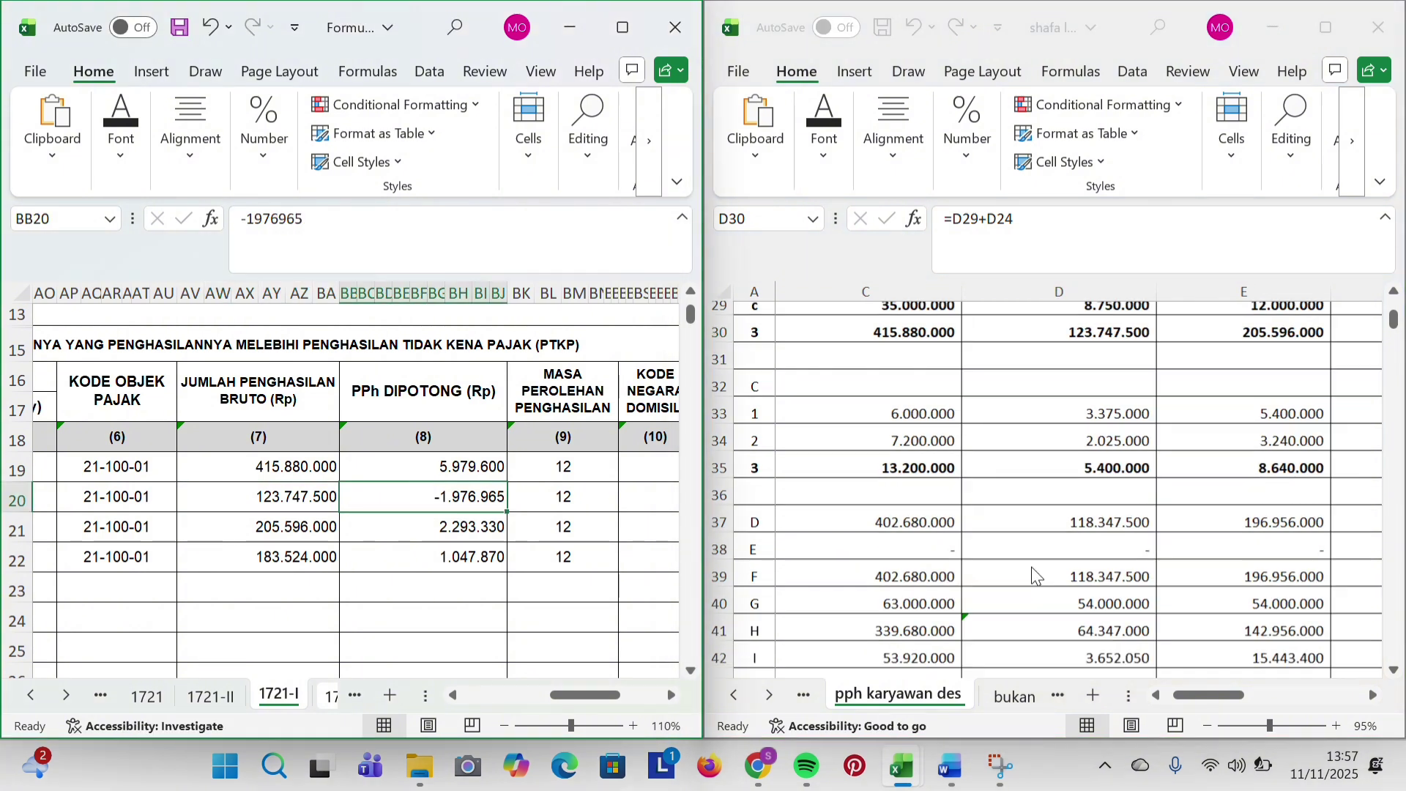
{"action": "scroll", "coordinate": [1033, 576], "scroll_direction": "down", "scroll_amount": 3}
{"action": "left_click", "coordinate": [1022, 565]}
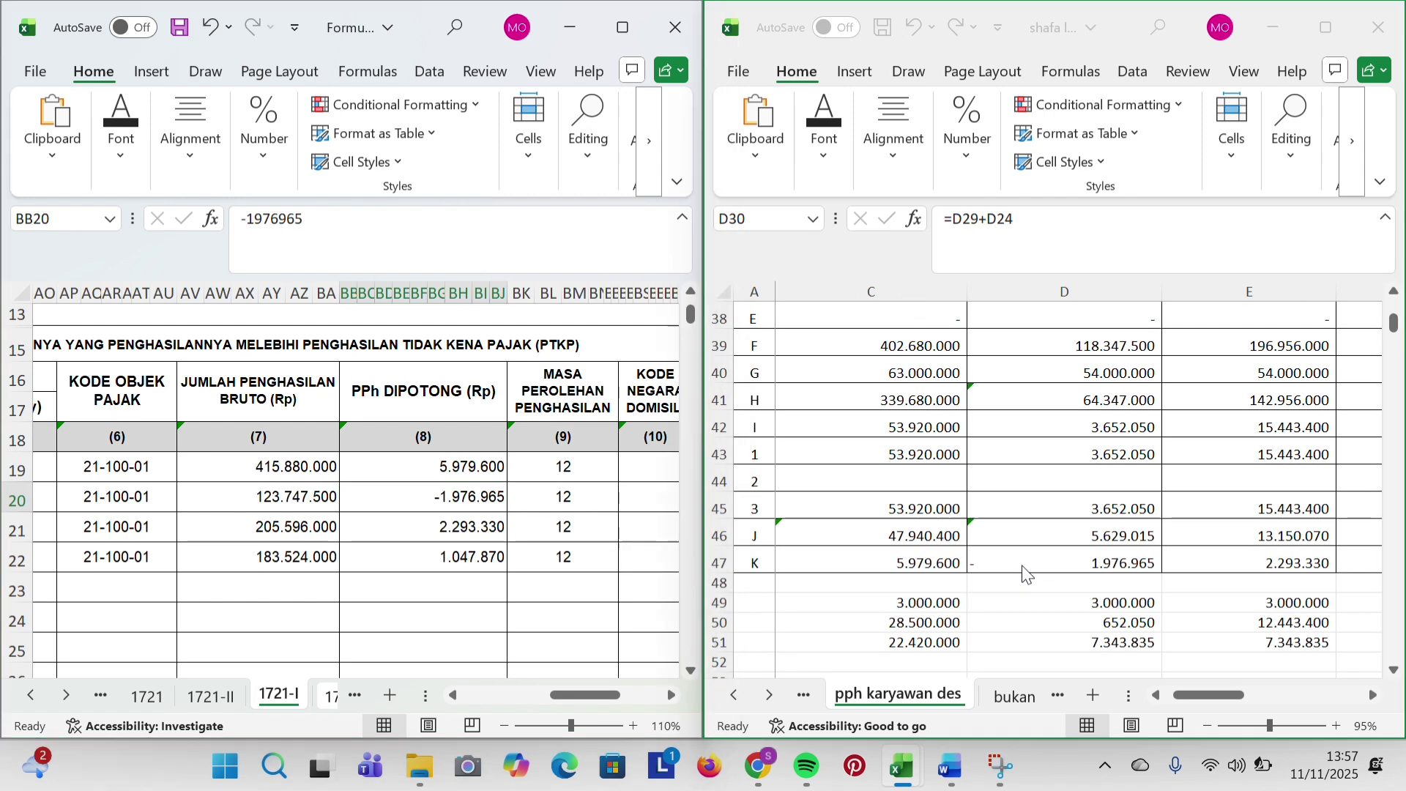
{"action": "left_click", "coordinate": [1022, 565]}
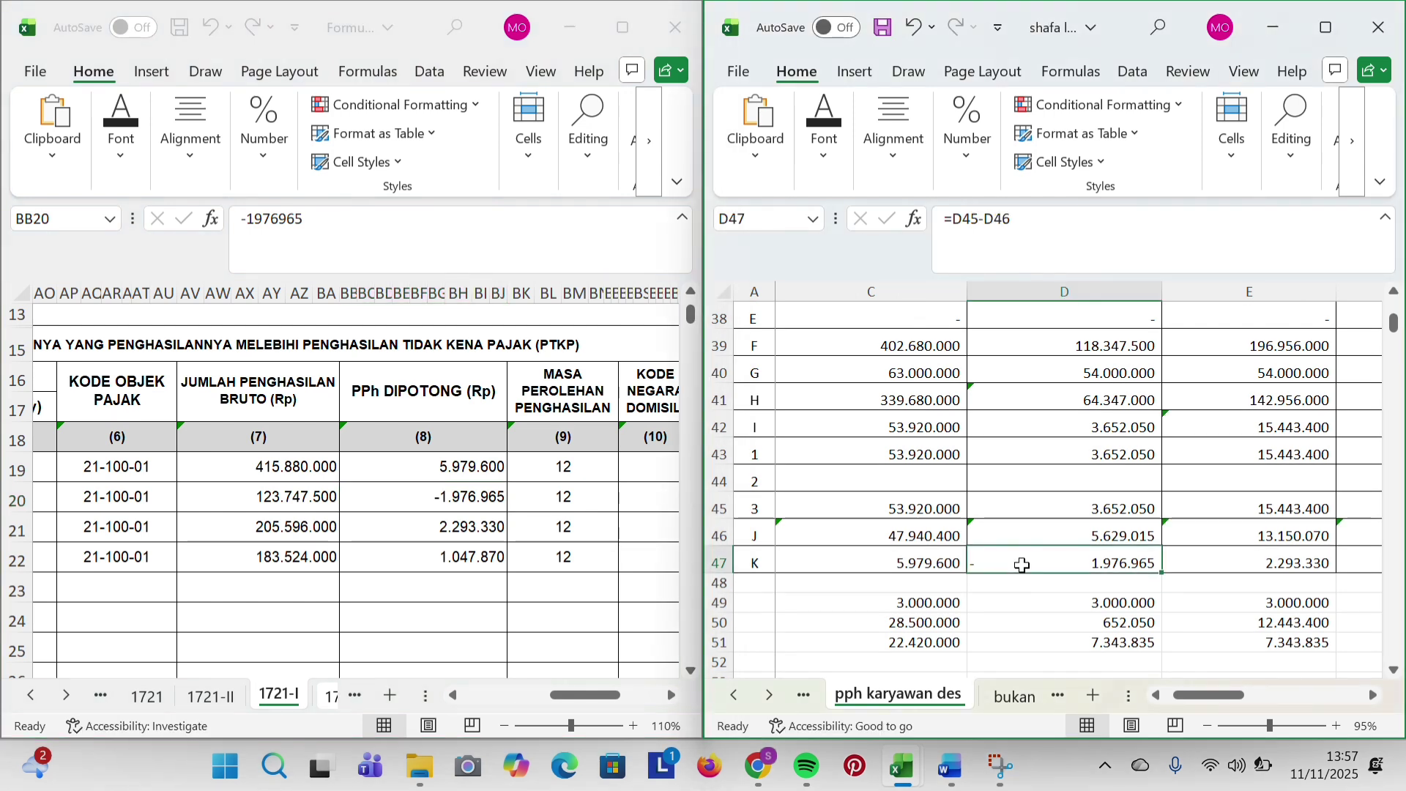
{"action": "double_click", "coordinate": [1022, 566]}
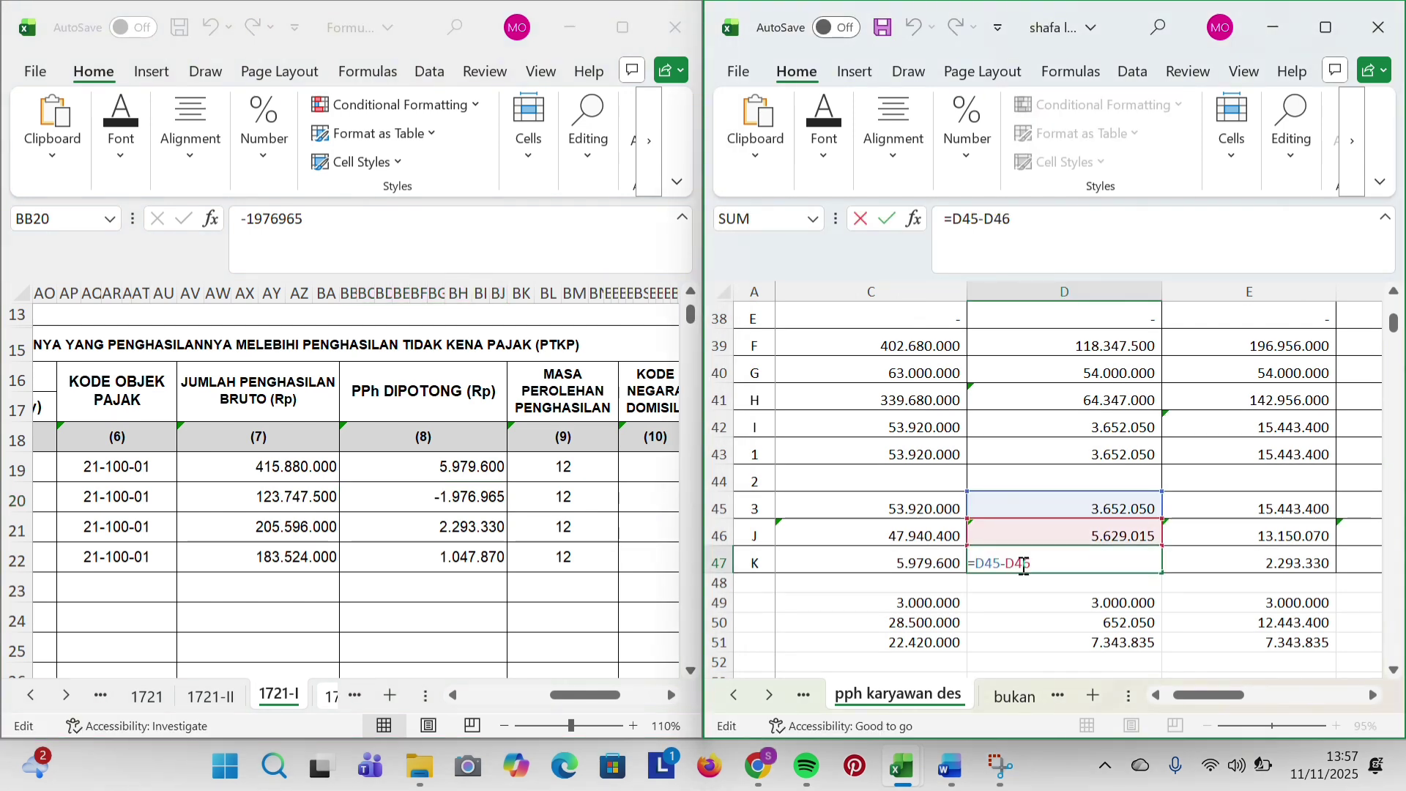
{"action": "key", "text": "Return"}
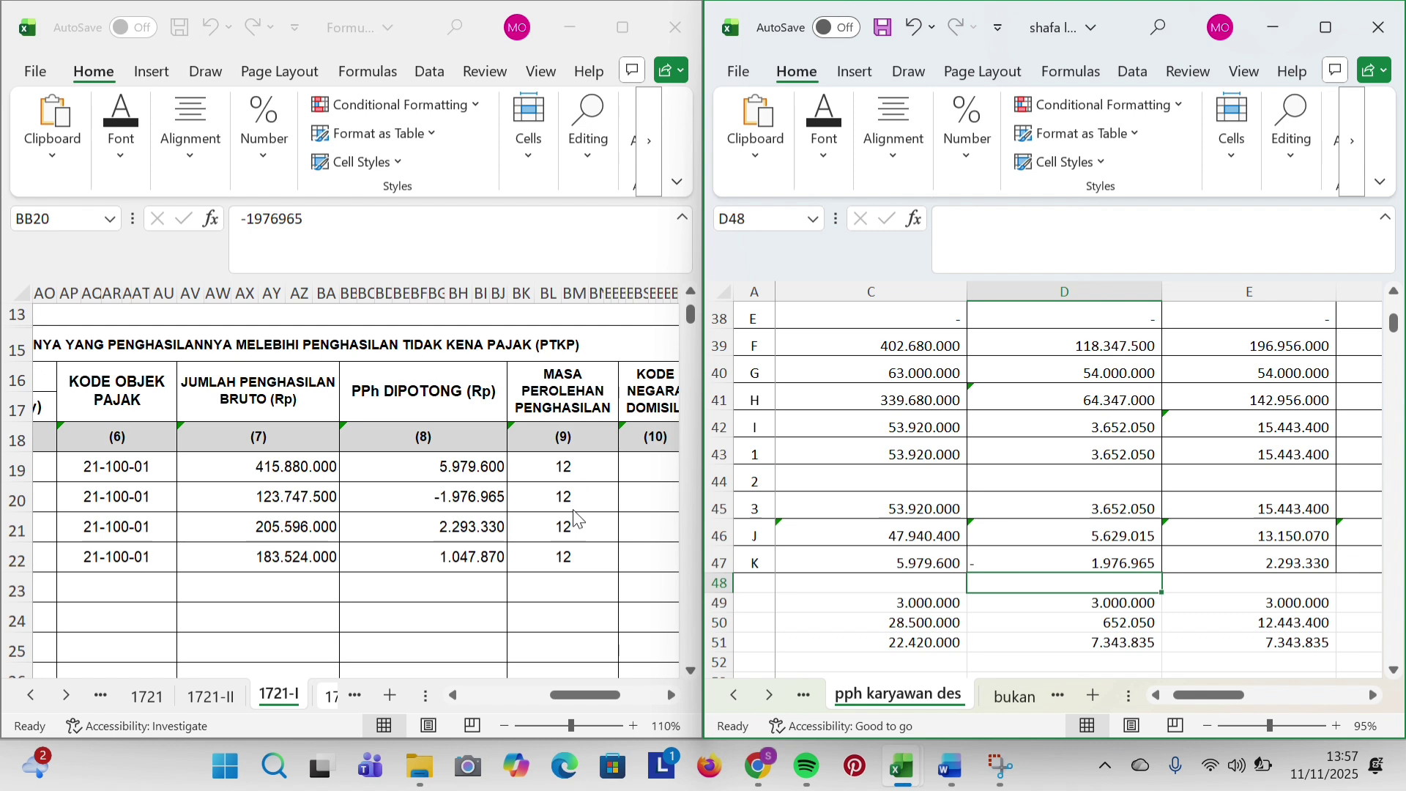
Check the third employee's NPWP and name fields in row 21 of form 1721-I.
{"action": "scroll", "coordinate": [542, 522], "scroll_direction": "left", "scroll_amount": 10}
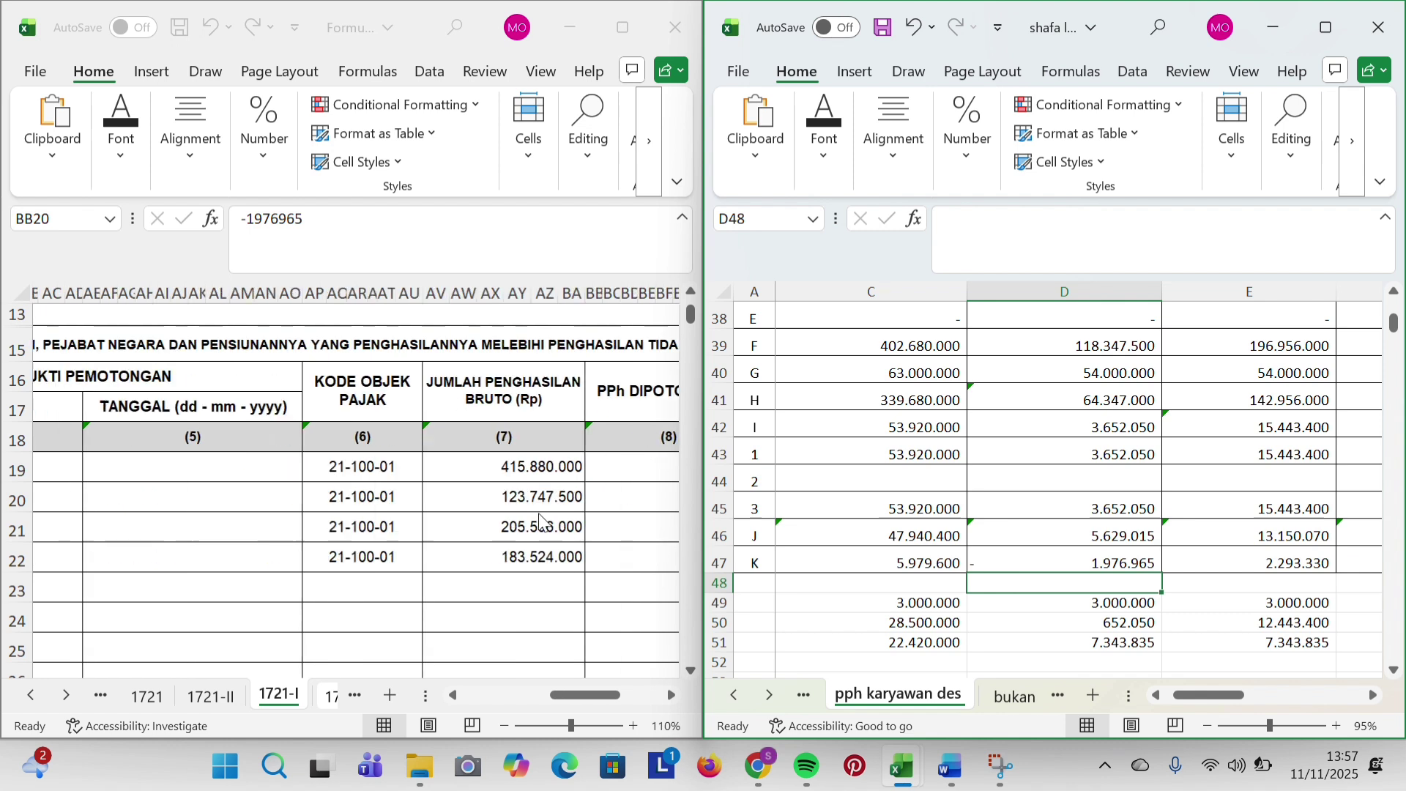
{"action": "left_click", "coordinate": [179, 536]}
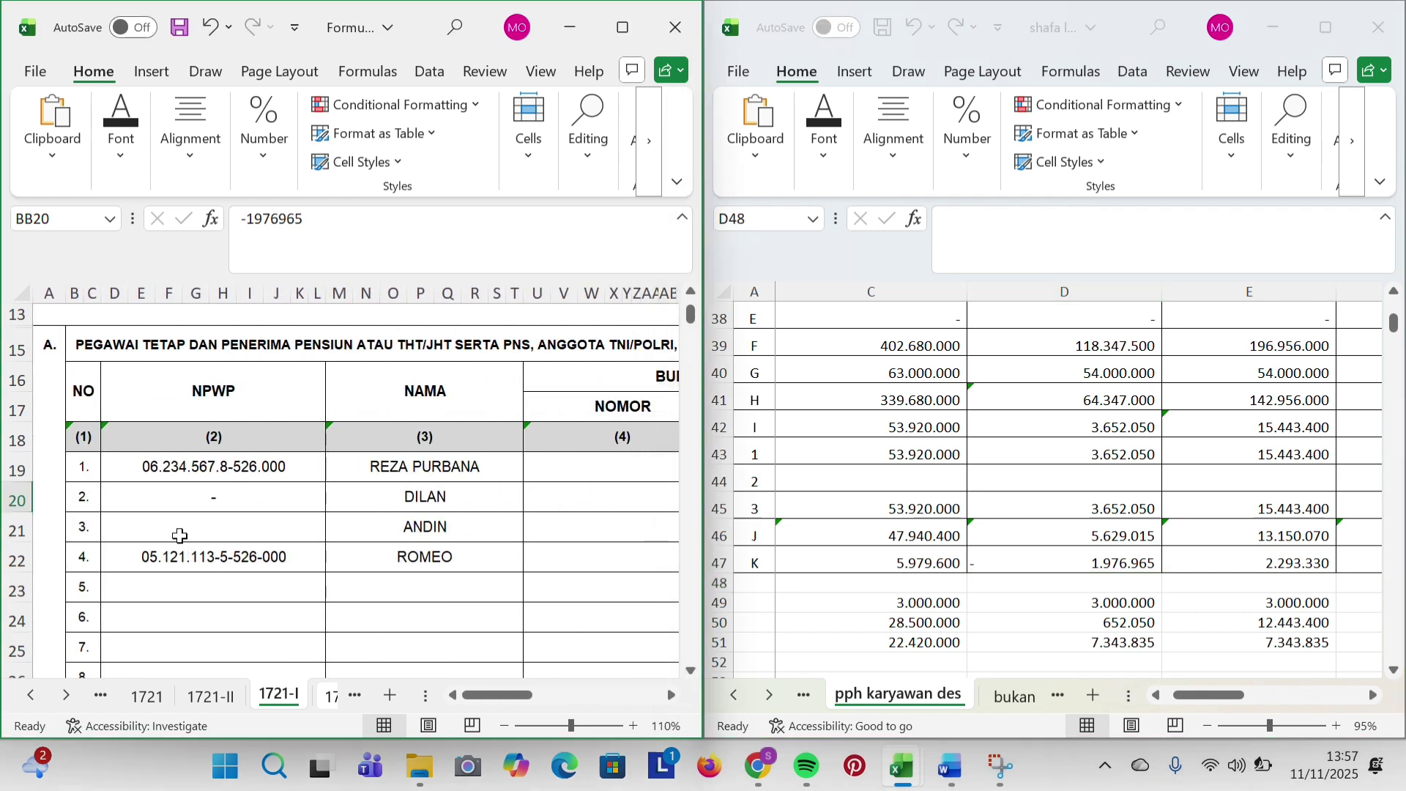
{"action": "left_click", "coordinate": [491, 531]}
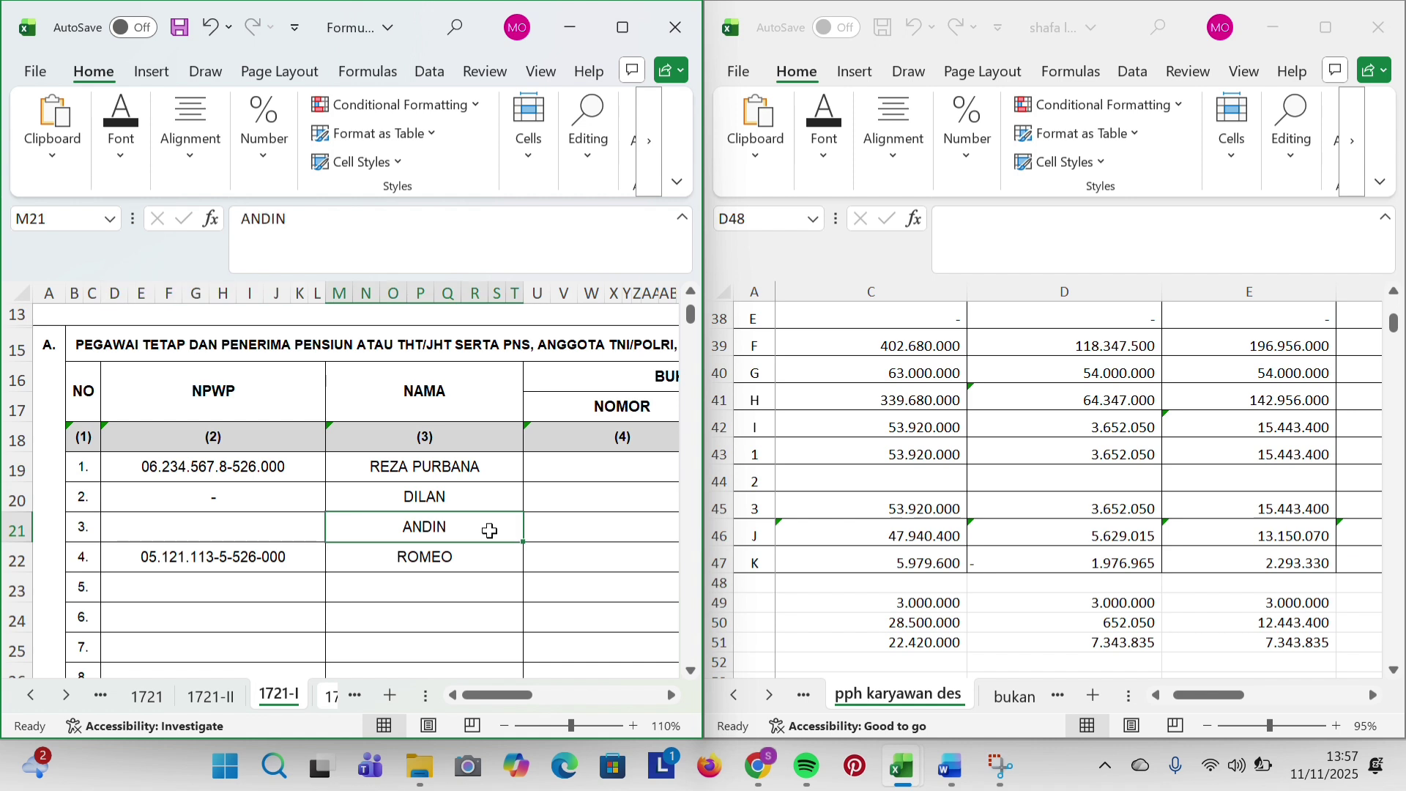
Compare the third employee's Jumlah Penghasilan Bruto in row 21 of form 1721-I with the gross income total in worksheet cell E30.
{"action": "scroll", "coordinate": [490, 530], "scroll_direction": "right", "scroll_amount": 2}
{"action": "scroll", "coordinate": [490, 531], "scroll_direction": "right", "scroll_amount": 5}
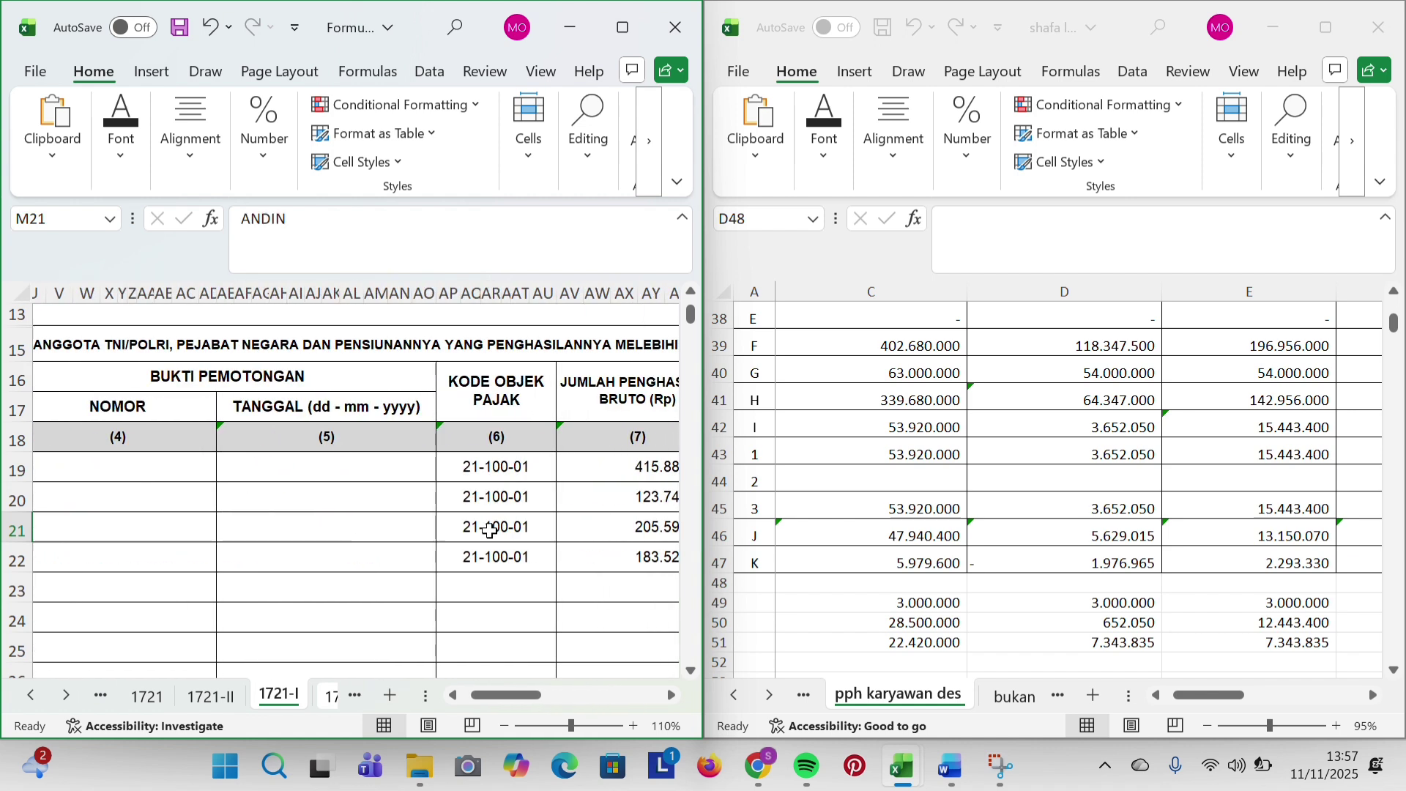
{"action": "left_click", "coordinate": [541, 533]}
{"action": "scroll", "coordinate": [544, 533], "scroll_direction": "right", "scroll_amount": 2}
{"action": "left_click", "coordinate": [545, 525]}
{"action": "scroll", "coordinate": [1029, 513], "scroll_direction": "up", "scroll_amount": 5}
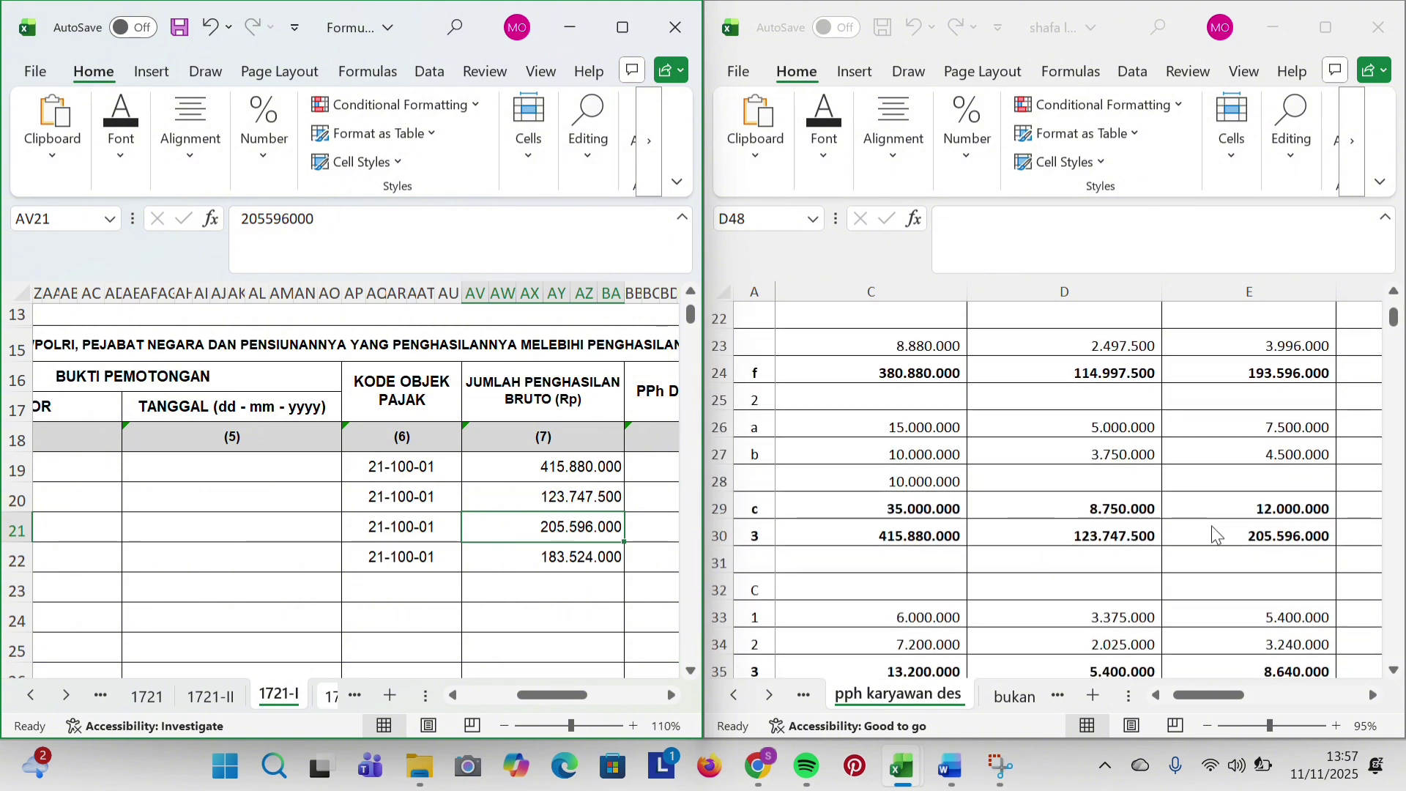
{"action": "scroll", "coordinate": [1216, 535], "scroll_direction": "right", "scroll_amount": 2}
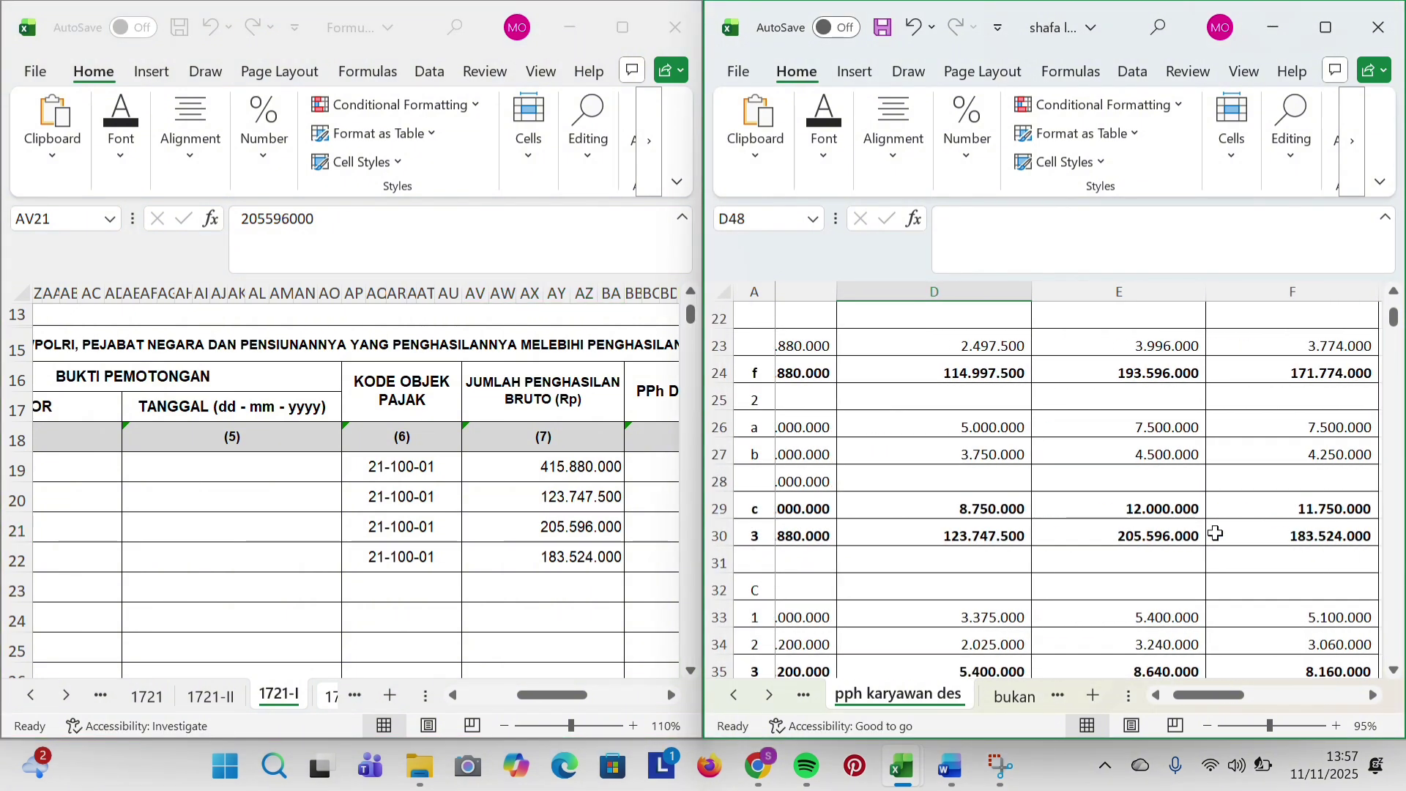
{"action": "left_click", "coordinate": [1128, 536]}
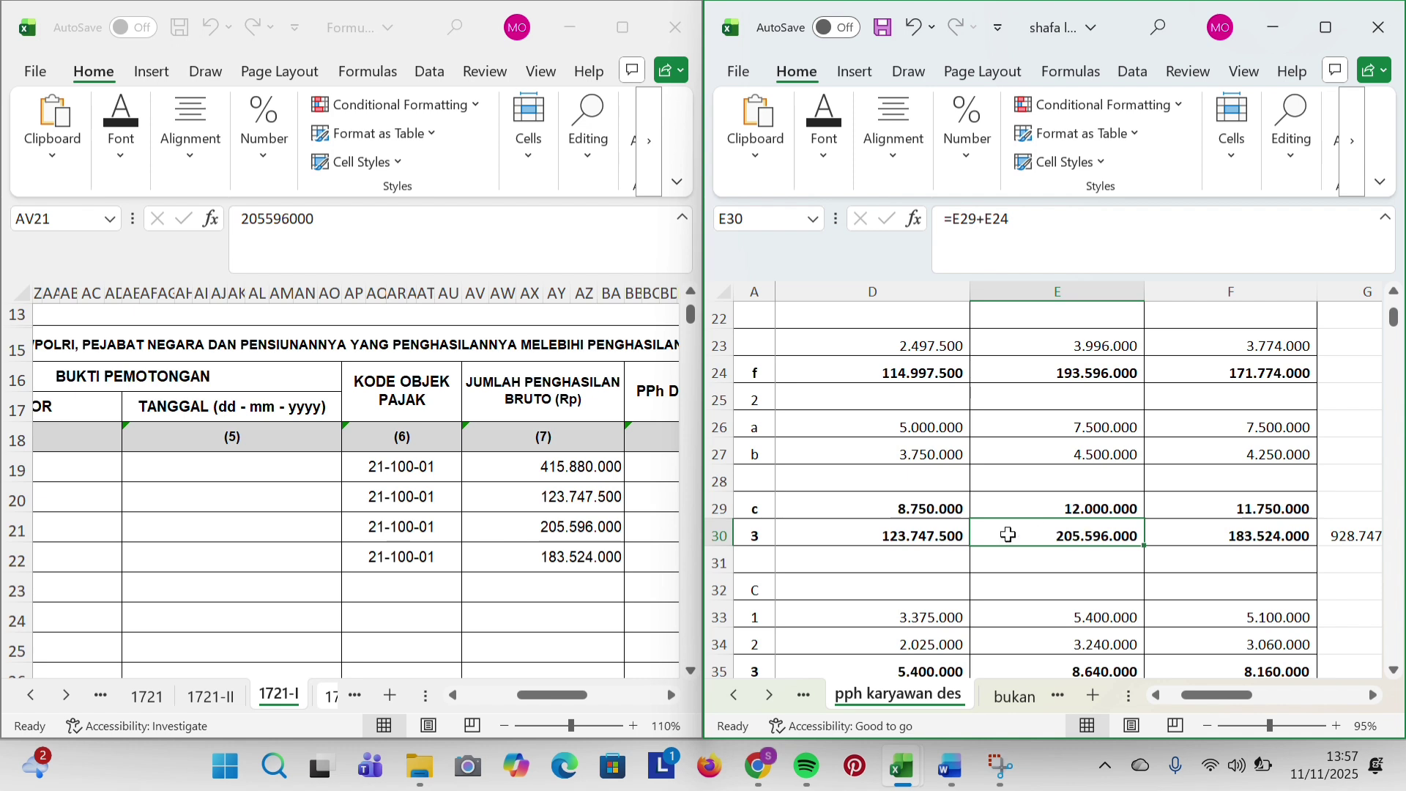
{"action": "left_click", "coordinate": [556, 524]}
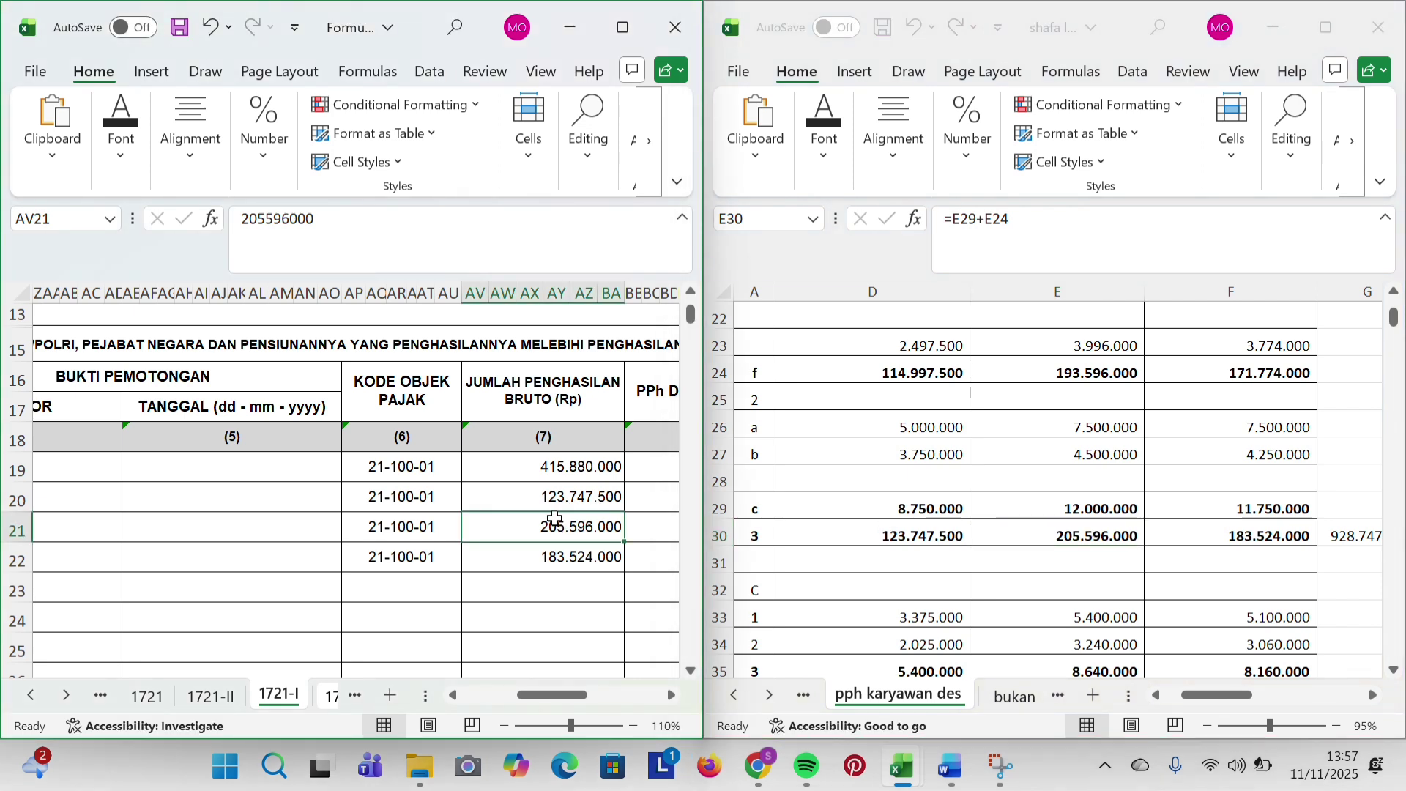
Compare the third employee's PPh Dipotong in row 21 of form 1721-I with worksheet cell E47.
{"action": "left_click", "coordinate": [539, 524]}
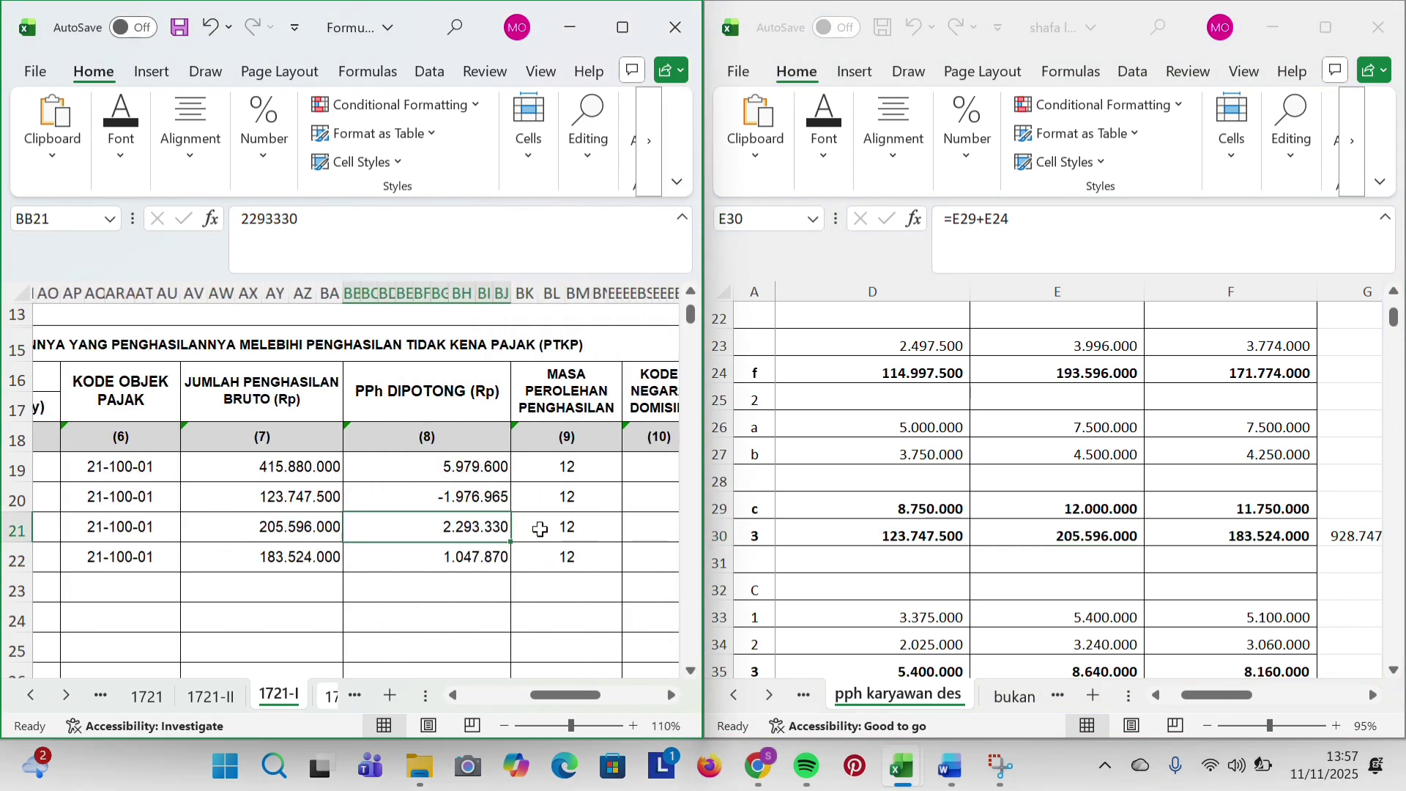
{"action": "scroll", "coordinate": [1220, 504], "scroll_direction": "down", "scroll_amount": 4}
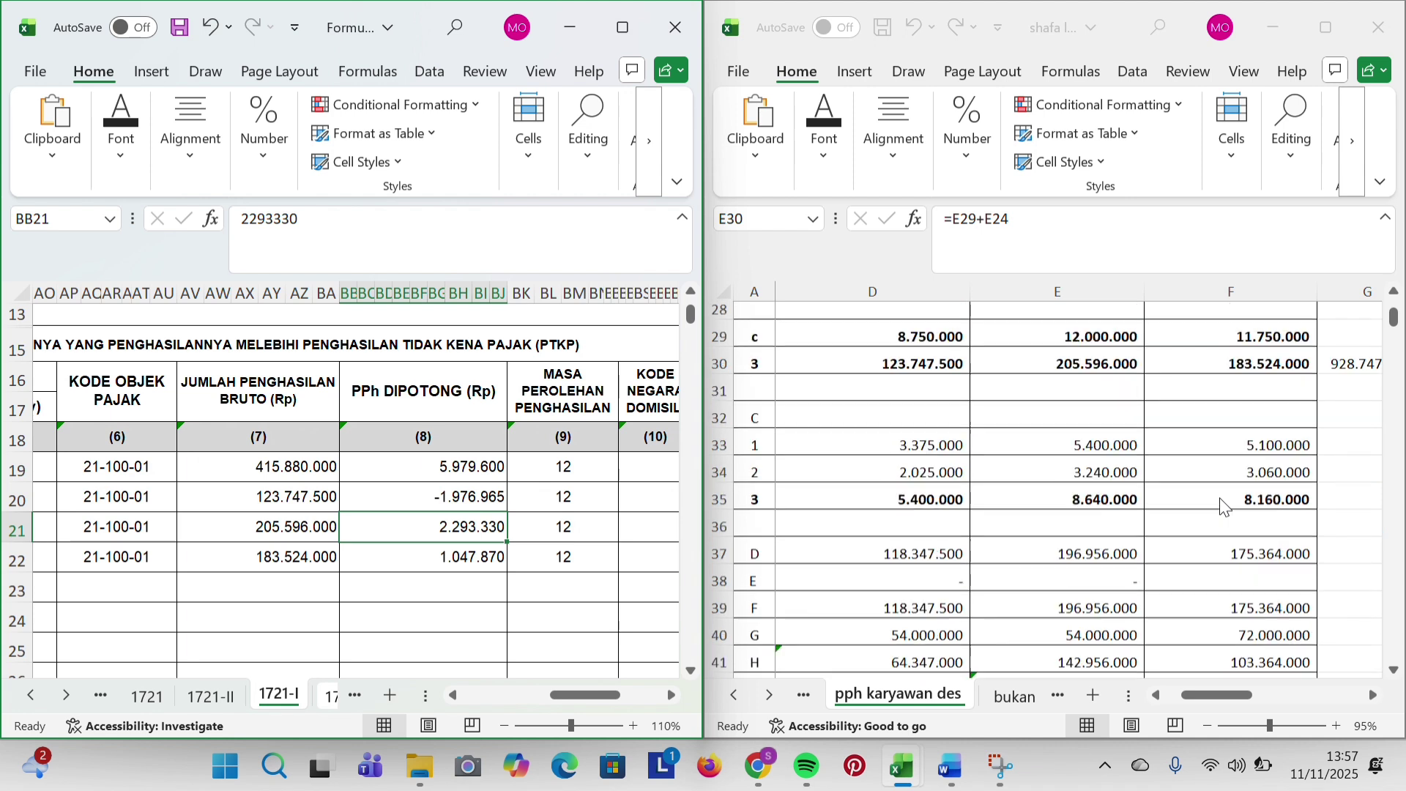
{"action": "scroll", "coordinate": [1226, 505], "scroll_direction": "down", "scroll_amount": 1}
{"action": "left_click", "coordinate": [1089, 532]}
{"action": "scroll", "coordinate": [1089, 532], "scroll_direction": "down", "scroll_amount": 2}
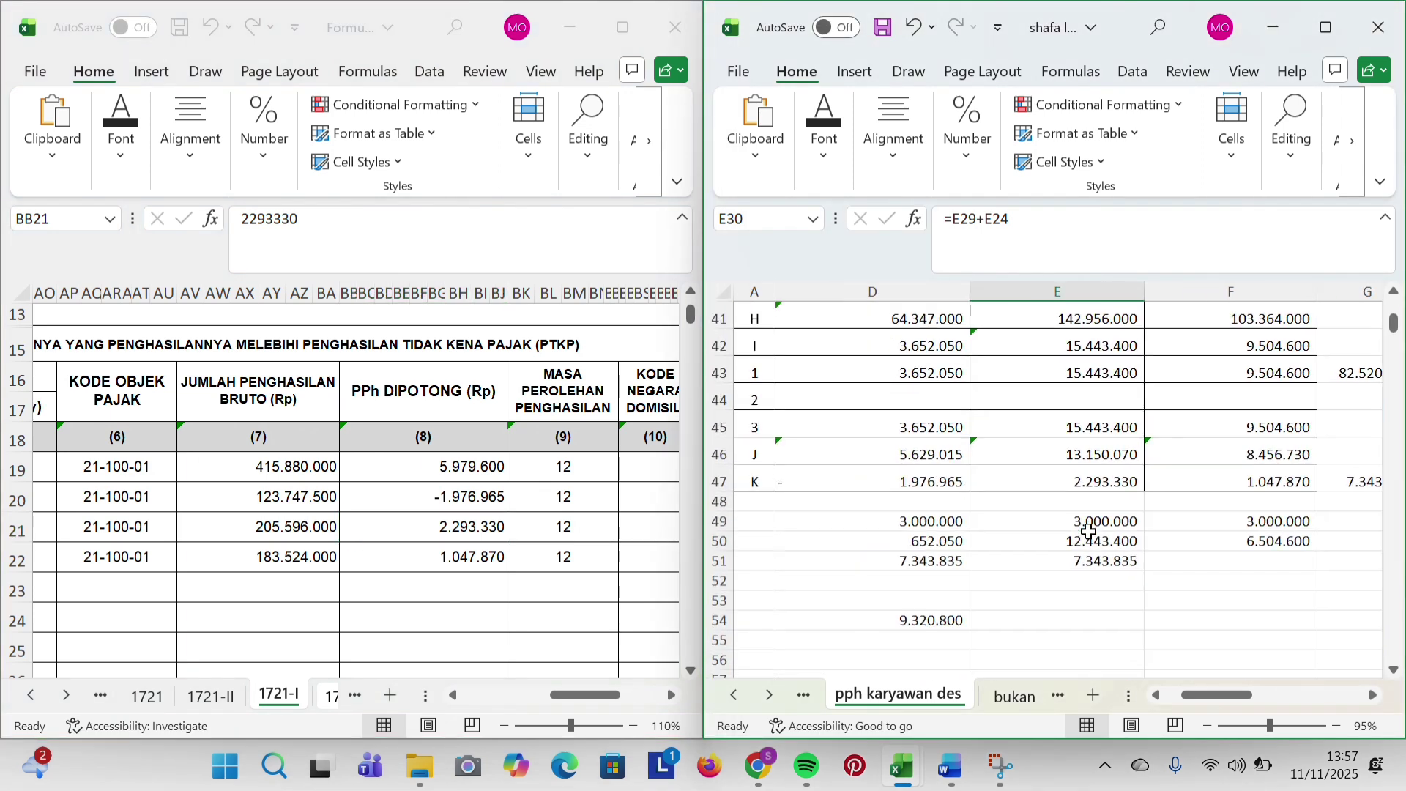
Check the fourth employee's NPWP and name in row 22 of form 1721-I against the identity rows of the calculation worksheet.
{"action": "scroll", "coordinate": [542, 529], "scroll_direction": "left", "scroll_amount": 2}
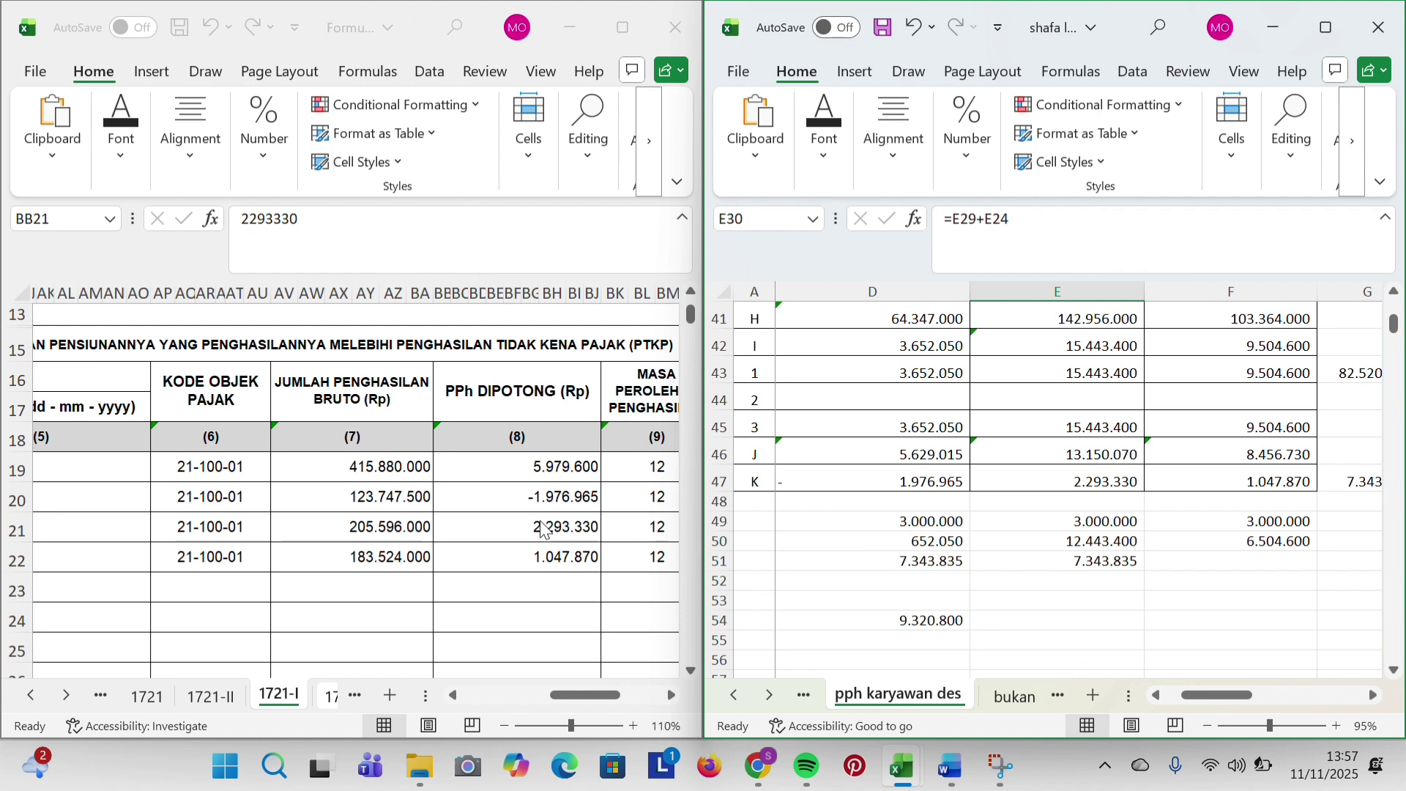
{"action": "scroll", "coordinate": [542, 529], "scroll_direction": "left", "scroll_amount": 10}
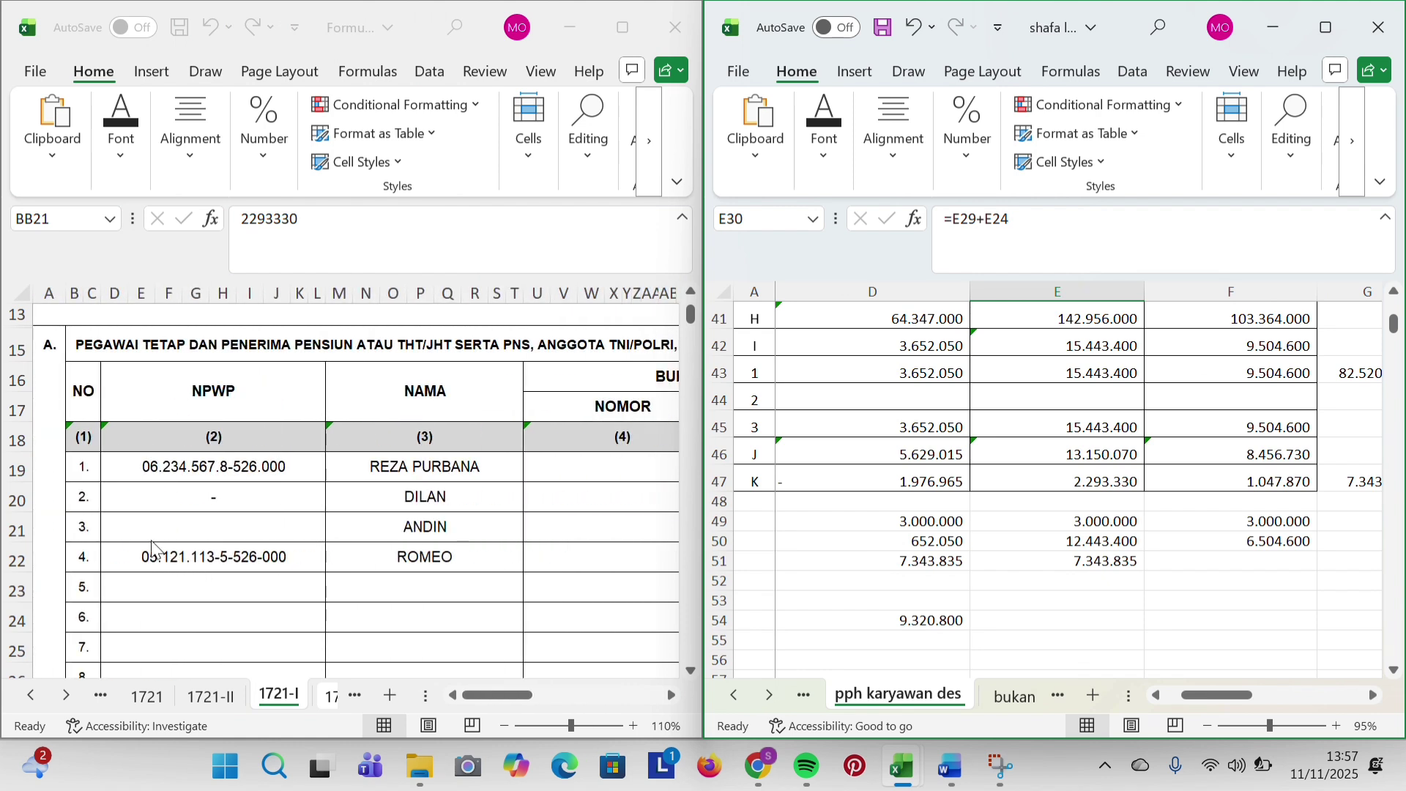
{"action": "left_click", "coordinate": [144, 558]}
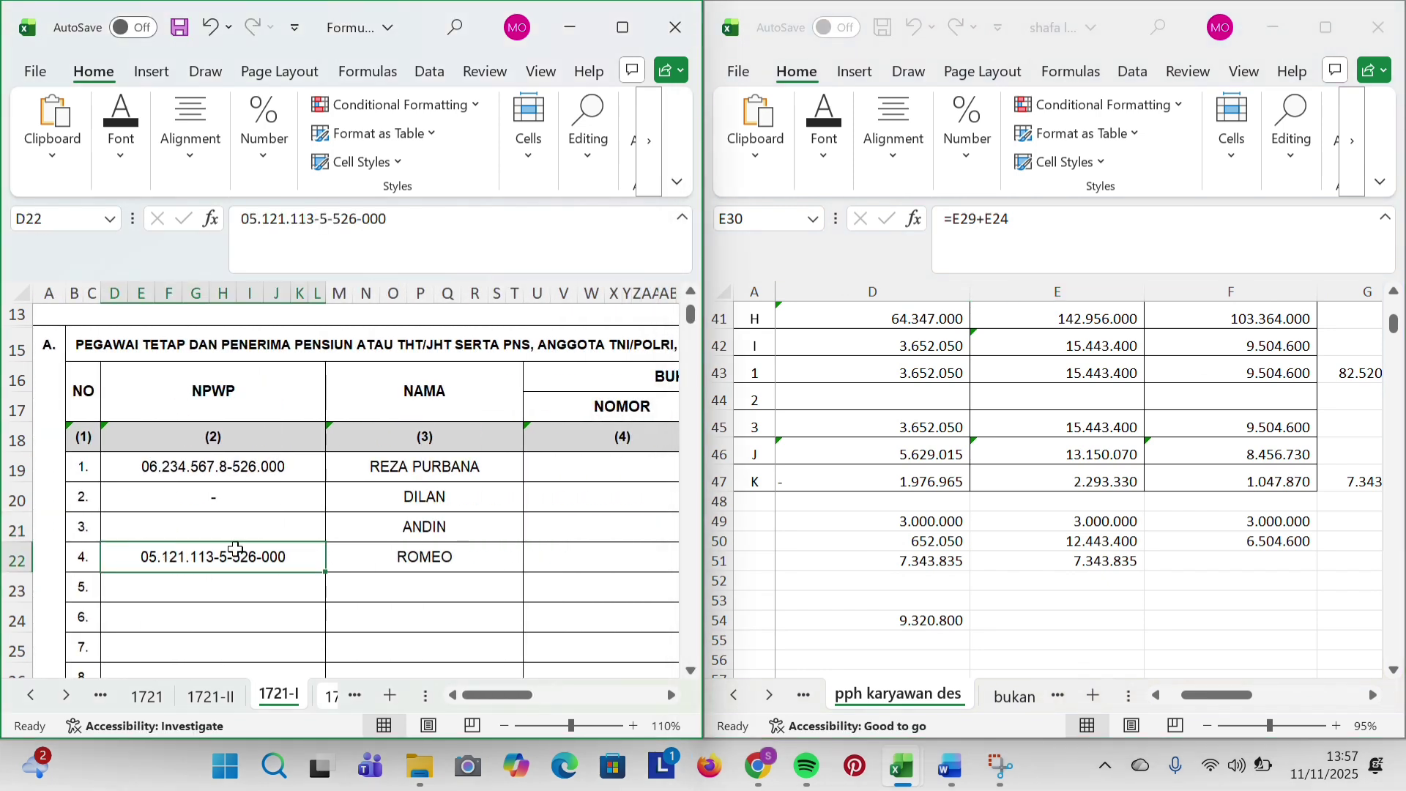
{"action": "left_click", "coordinate": [386, 551]}
{"action": "scroll", "coordinate": [894, 456], "scroll_direction": "up", "scroll_amount": 13}
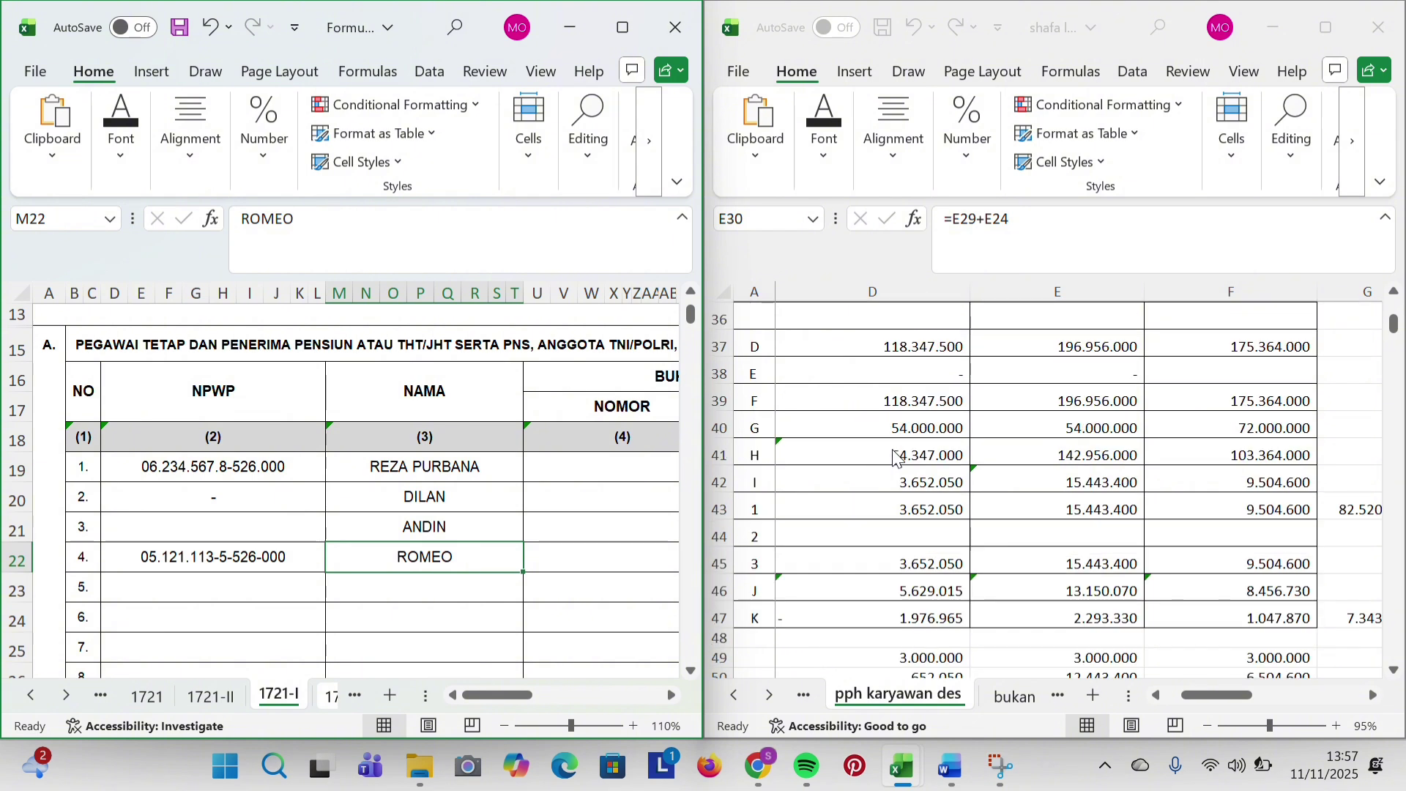
{"action": "scroll", "coordinate": [894, 455], "scroll_direction": "down", "scroll_amount": 1}
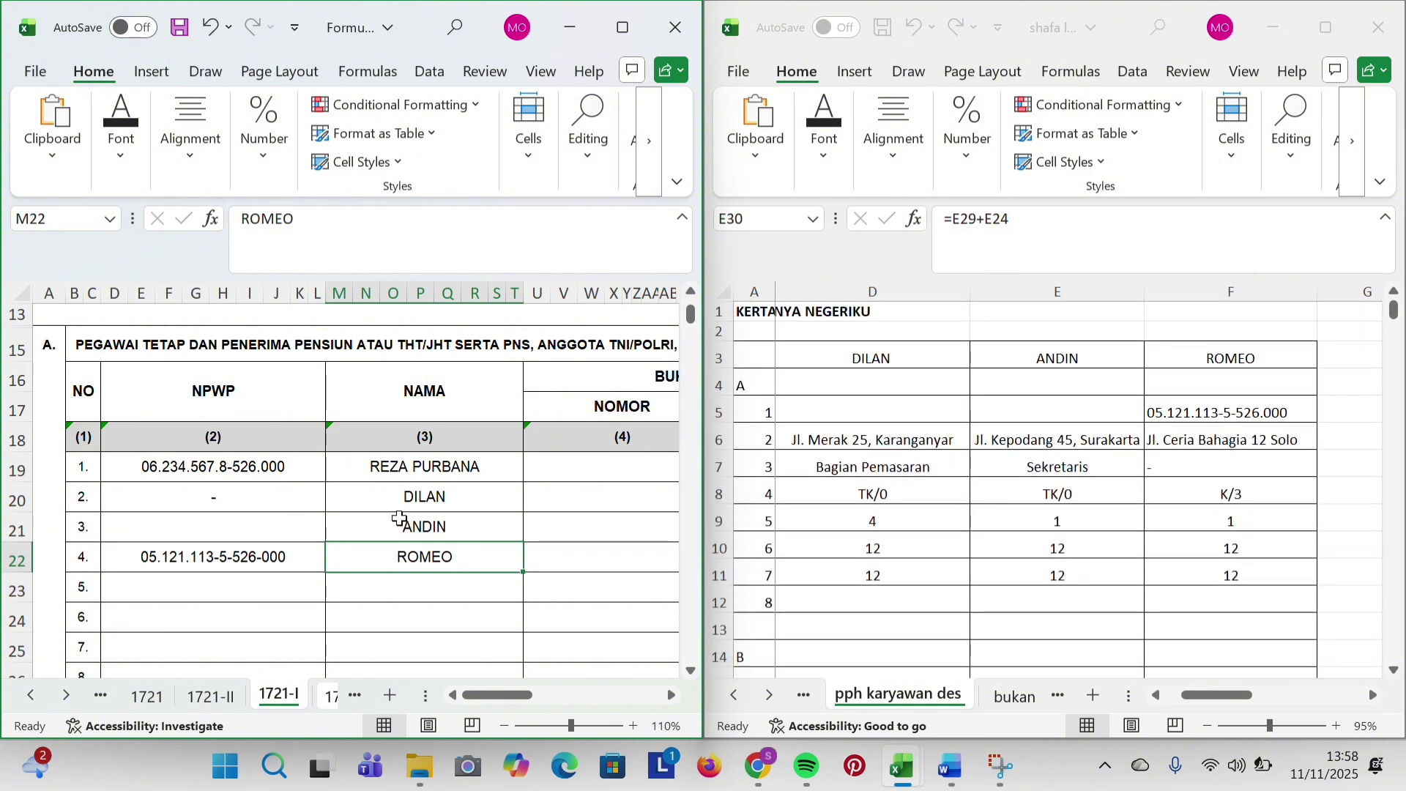
Compare the fourth employee's Jumlah Penghasilan Bruto in row 22 of form 1721-I with the gross income formula in worksheet cell F30.
{"action": "scroll", "coordinate": [393, 546], "scroll_direction": "right", "scroll_amount": 1}
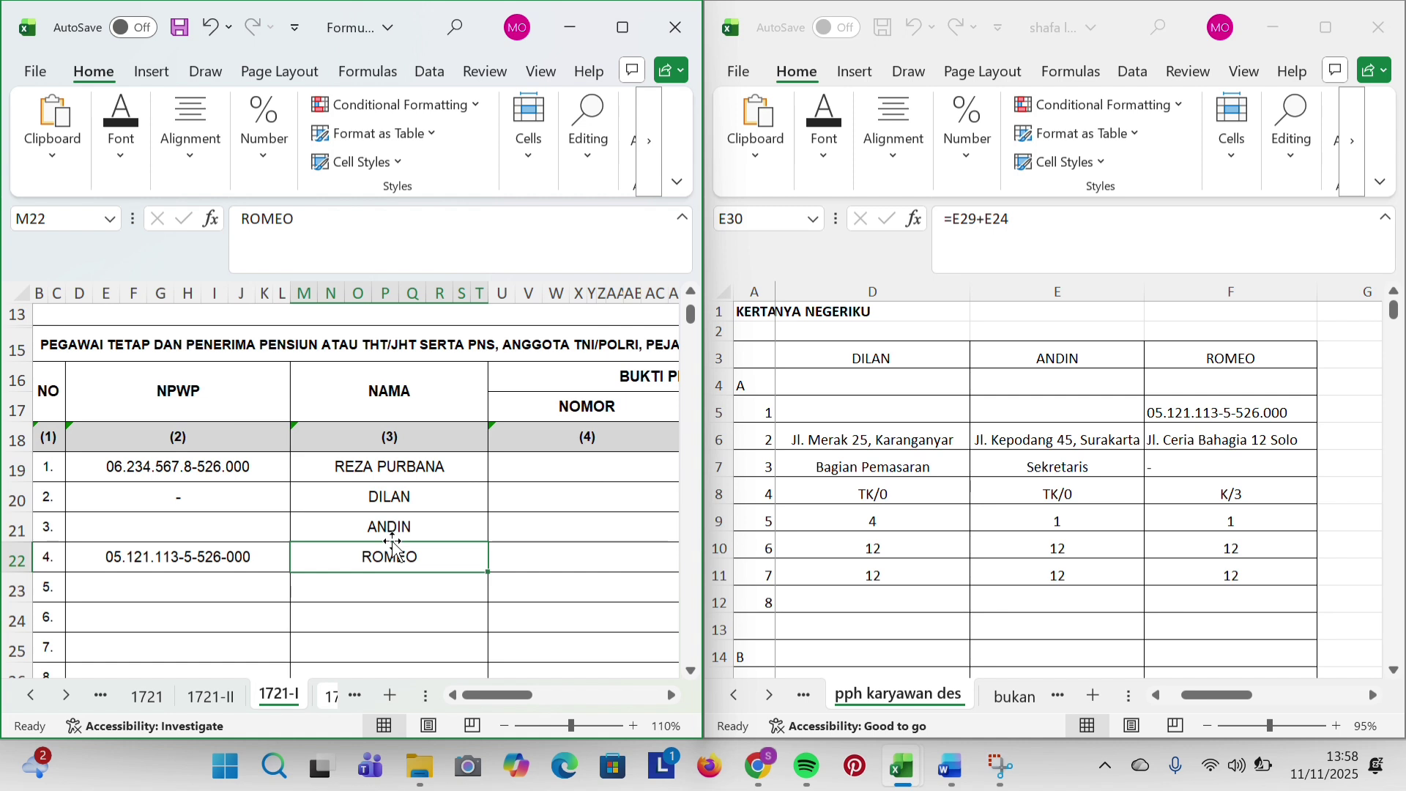
{"action": "scroll", "coordinate": [393, 546], "scroll_direction": "right", "scroll_amount": 5}
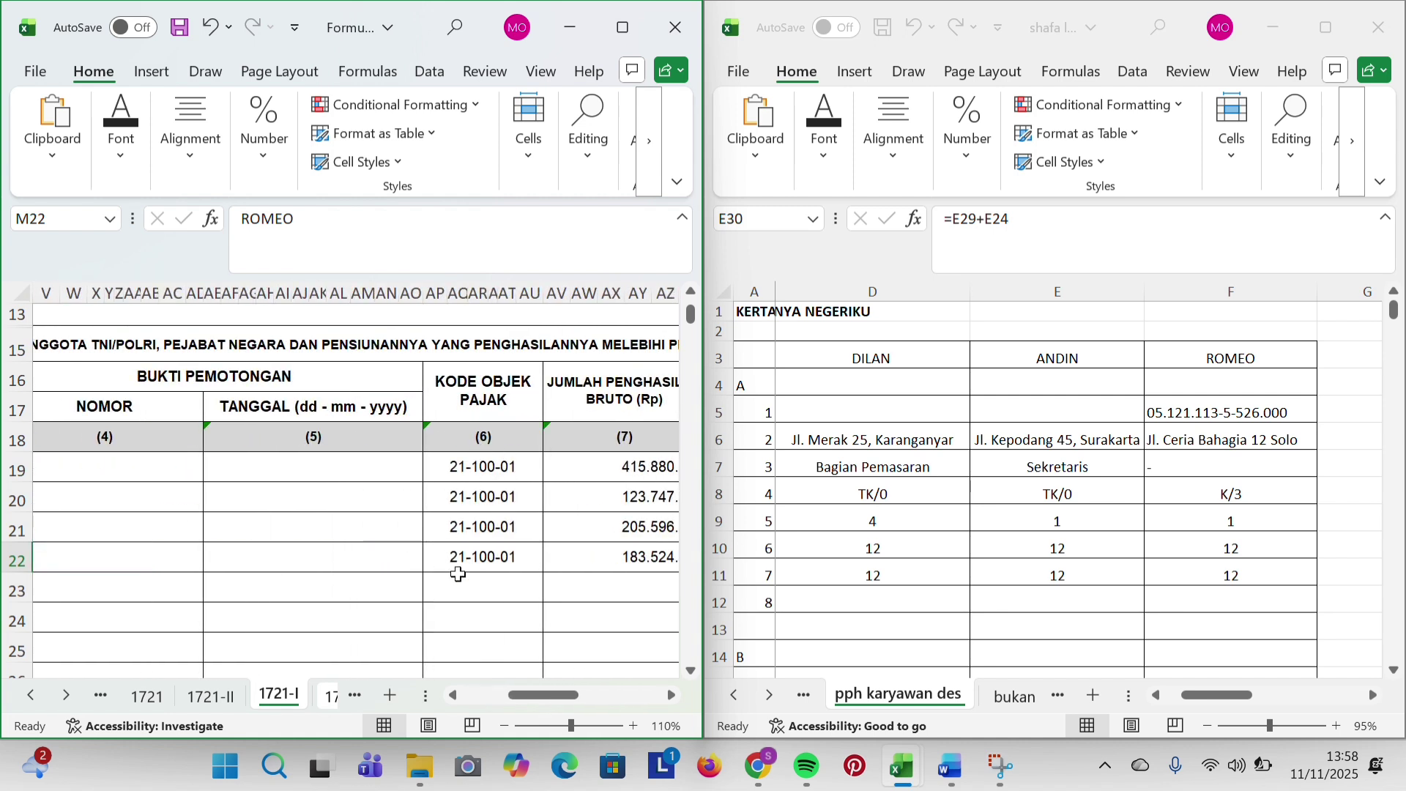
{"action": "scroll", "coordinate": [585, 550], "scroll_direction": "right", "scroll_amount": 3}
{"action": "left_click", "coordinate": [413, 570]}
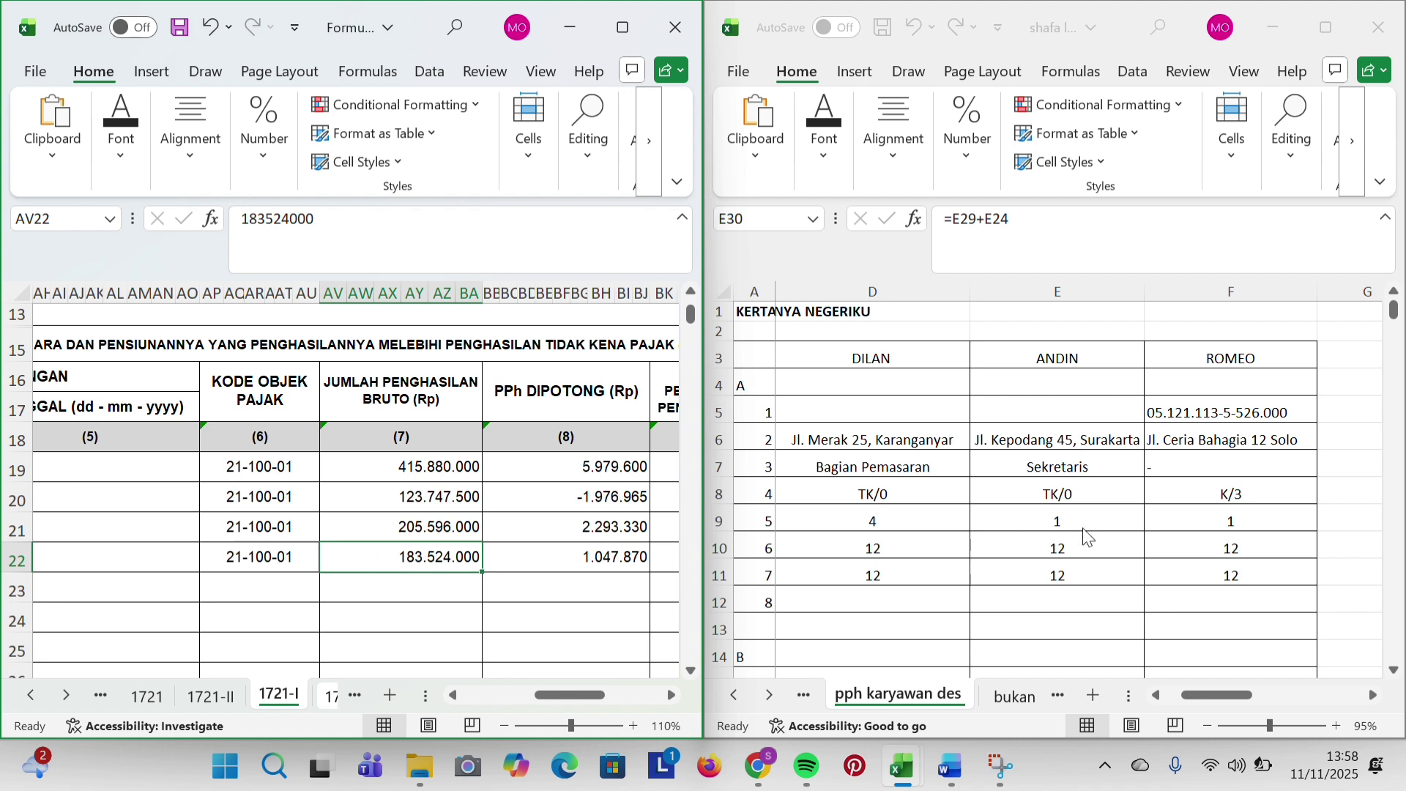
{"action": "scroll", "coordinate": [1116, 524], "scroll_direction": "down", "scroll_amount": 5}
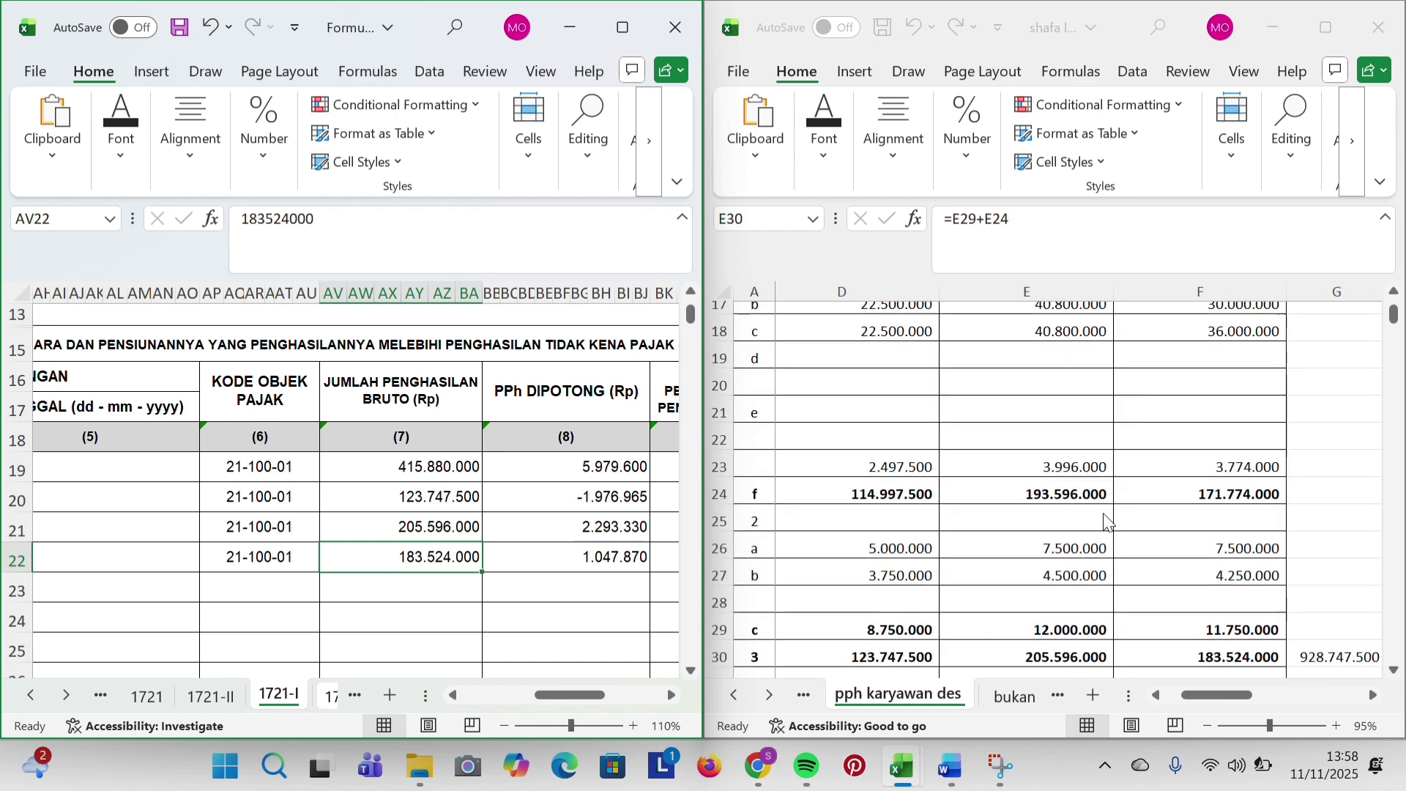
{"action": "left_click", "coordinate": [1174, 640]}
{"action": "scroll", "coordinate": [1174, 652], "scroll_direction": "up", "scroll_amount": 1}
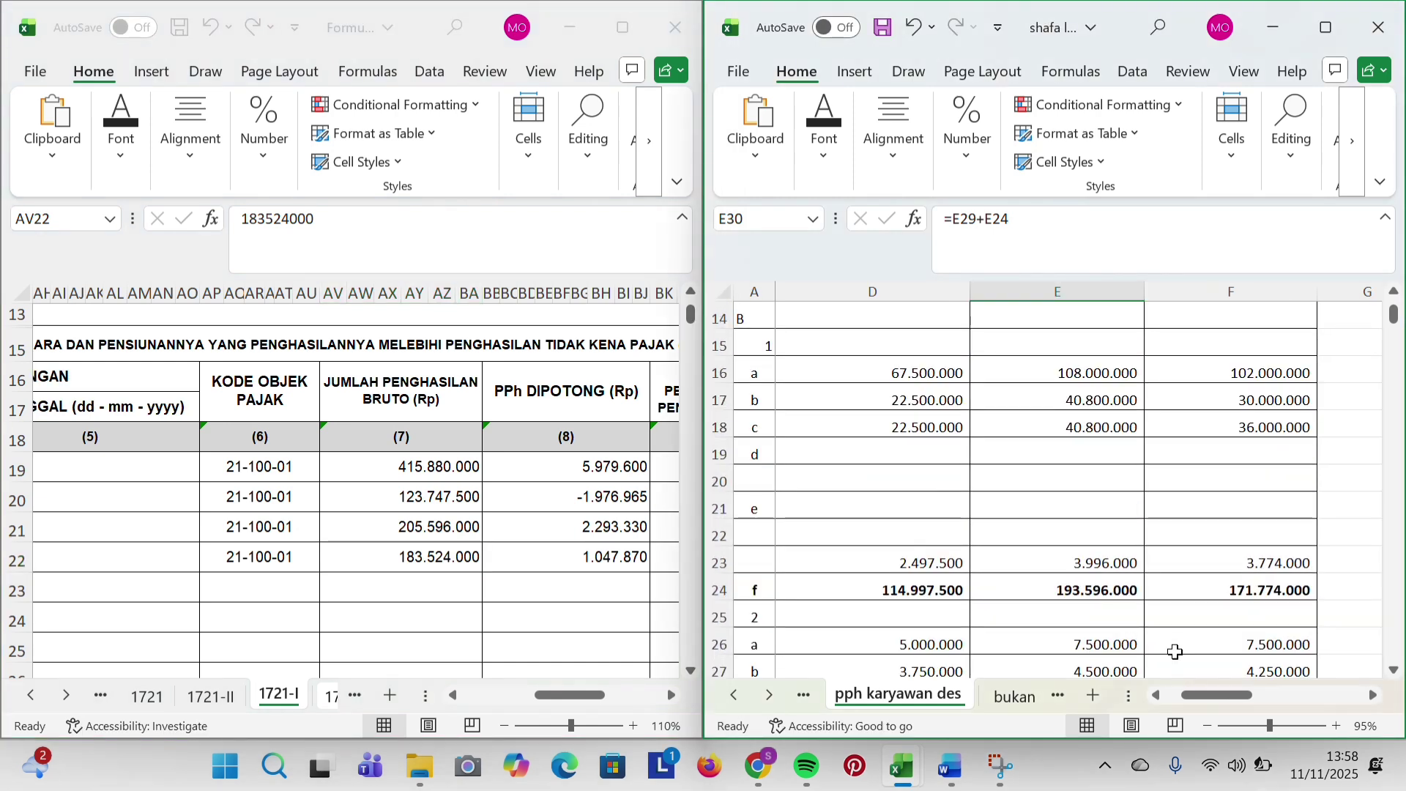
{"action": "scroll", "coordinate": [1199, 599], "scroll_direction": "down", "scroll_amount": 2}
{"action": "double_click", "coordinate": [1201, 590]}
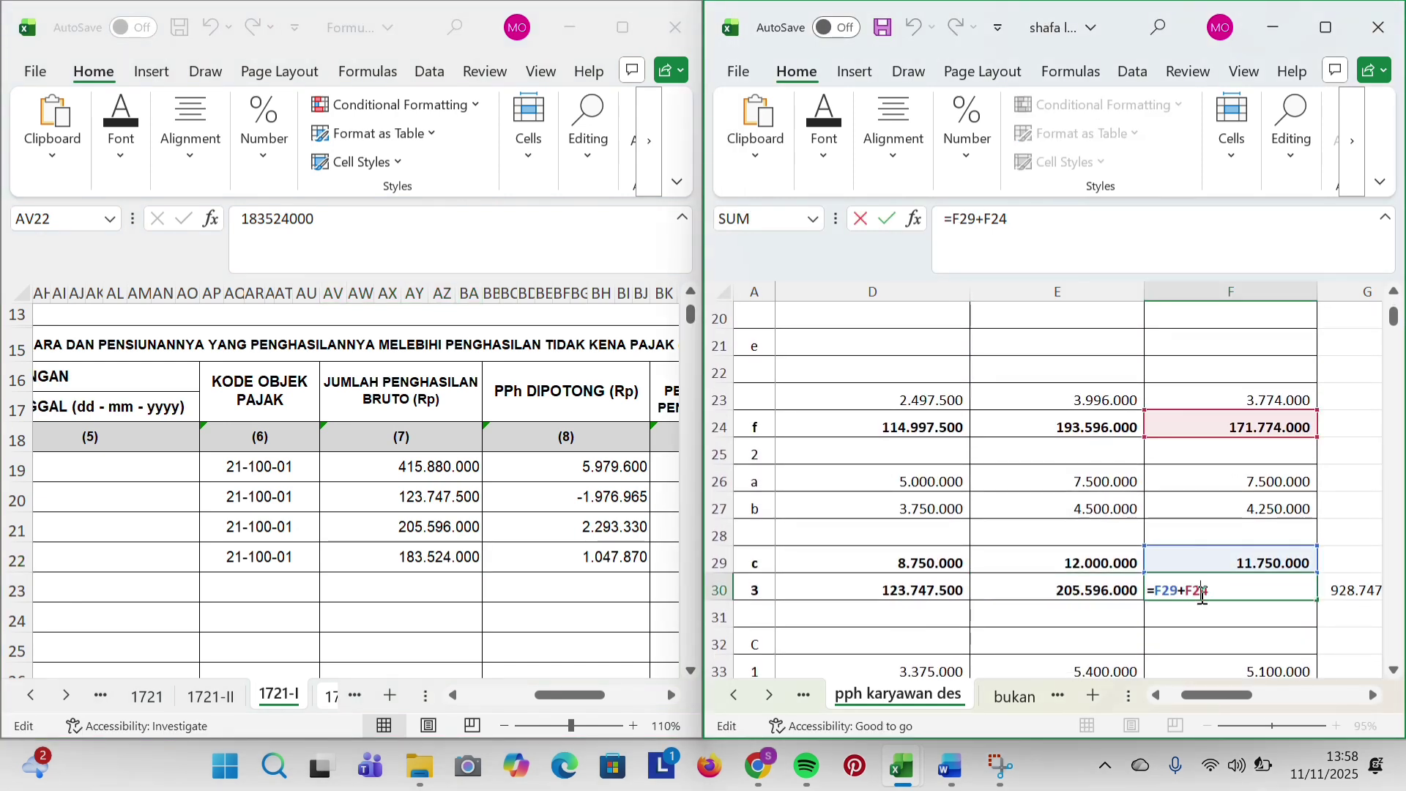
{"action": "key", "text": "Return"}
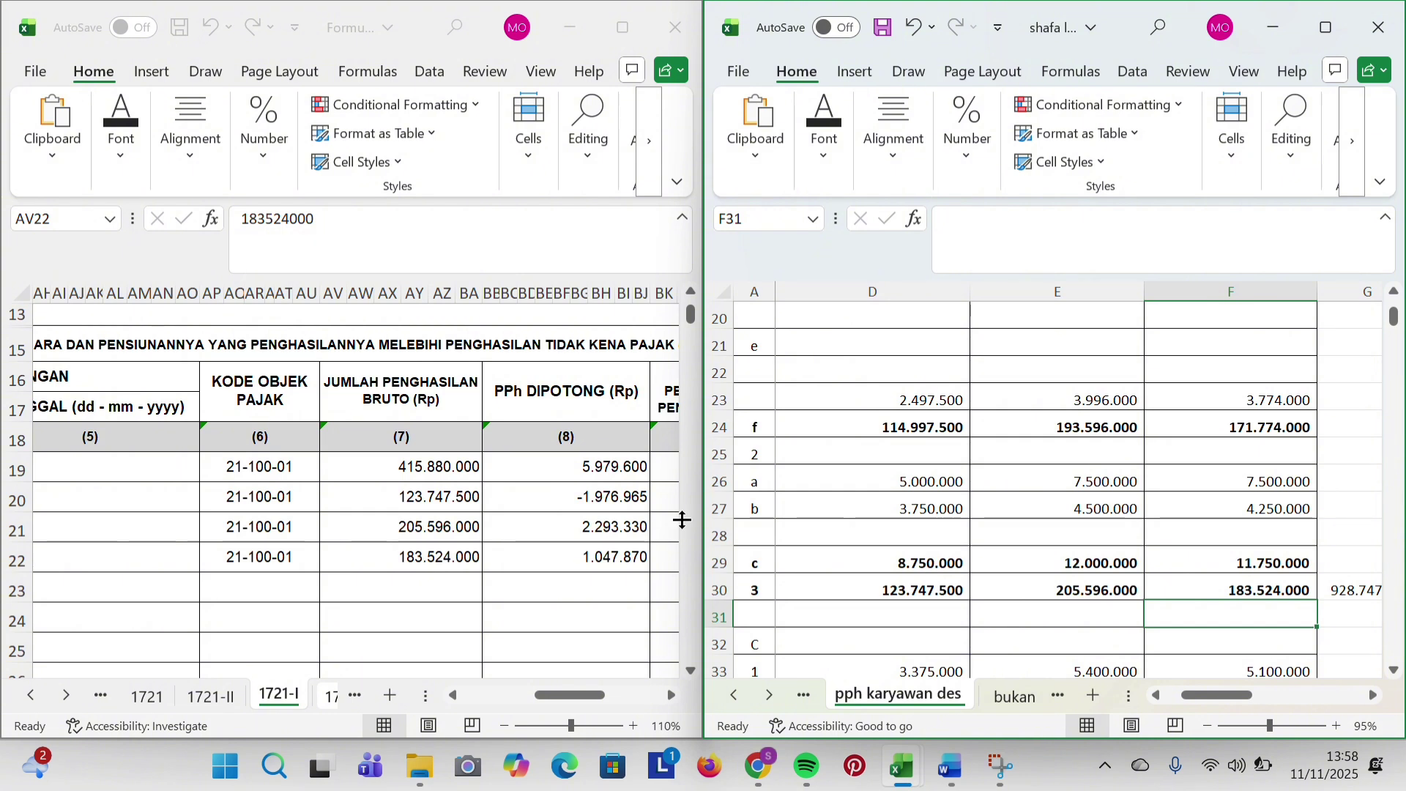
Compare the fourth employee's PPh Dipotong in row 22 of form 1721-I with the formula in worksheet cell F47.
{"action": "scroll", "coordinate": [532, 511], "scroll_direction": "right", "scroll_amount": 3}
{"action": "scroll", "coordinate": [532, 511], "scroll_direction": "right", "scroll_amount": 1}
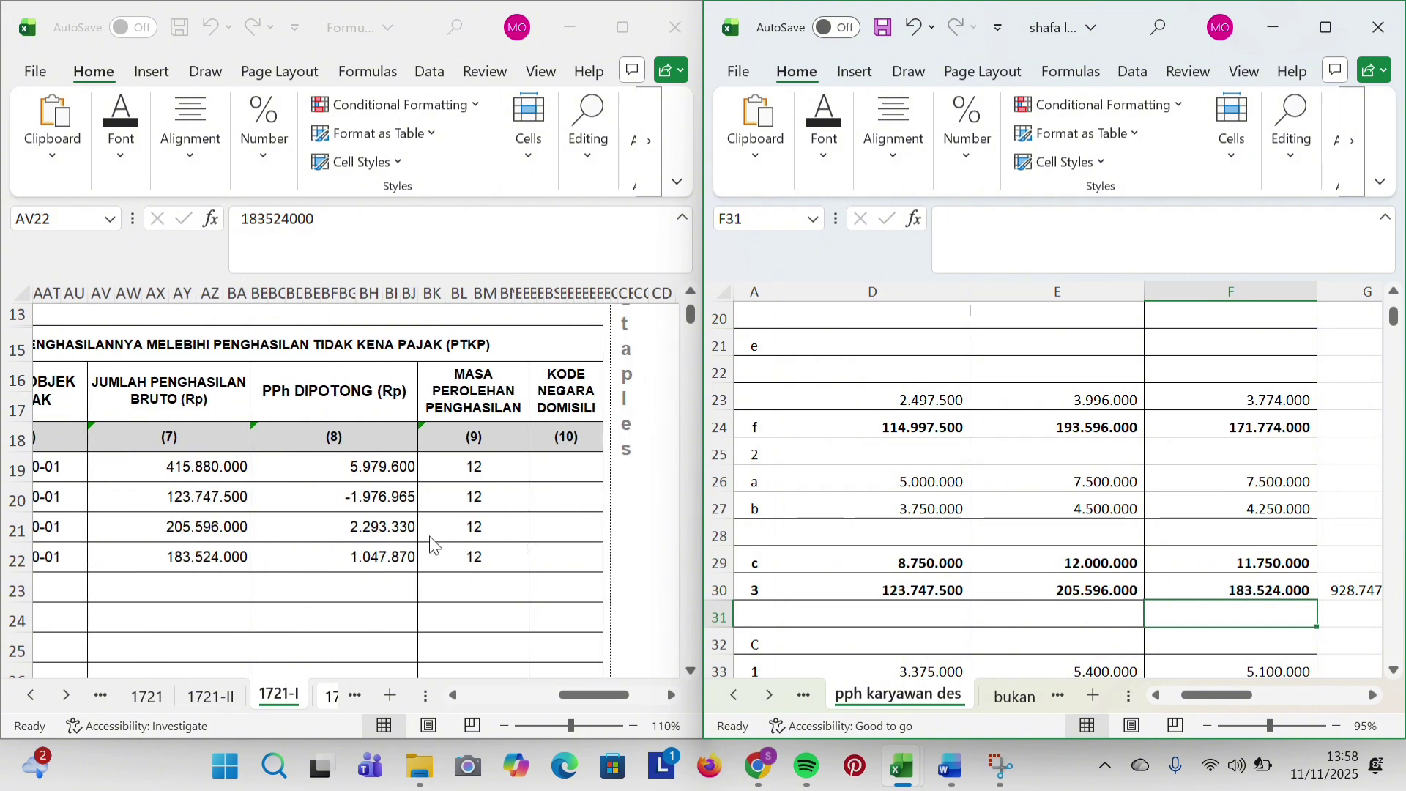
{"action": "left_click", "coordinate": [400, 564]}
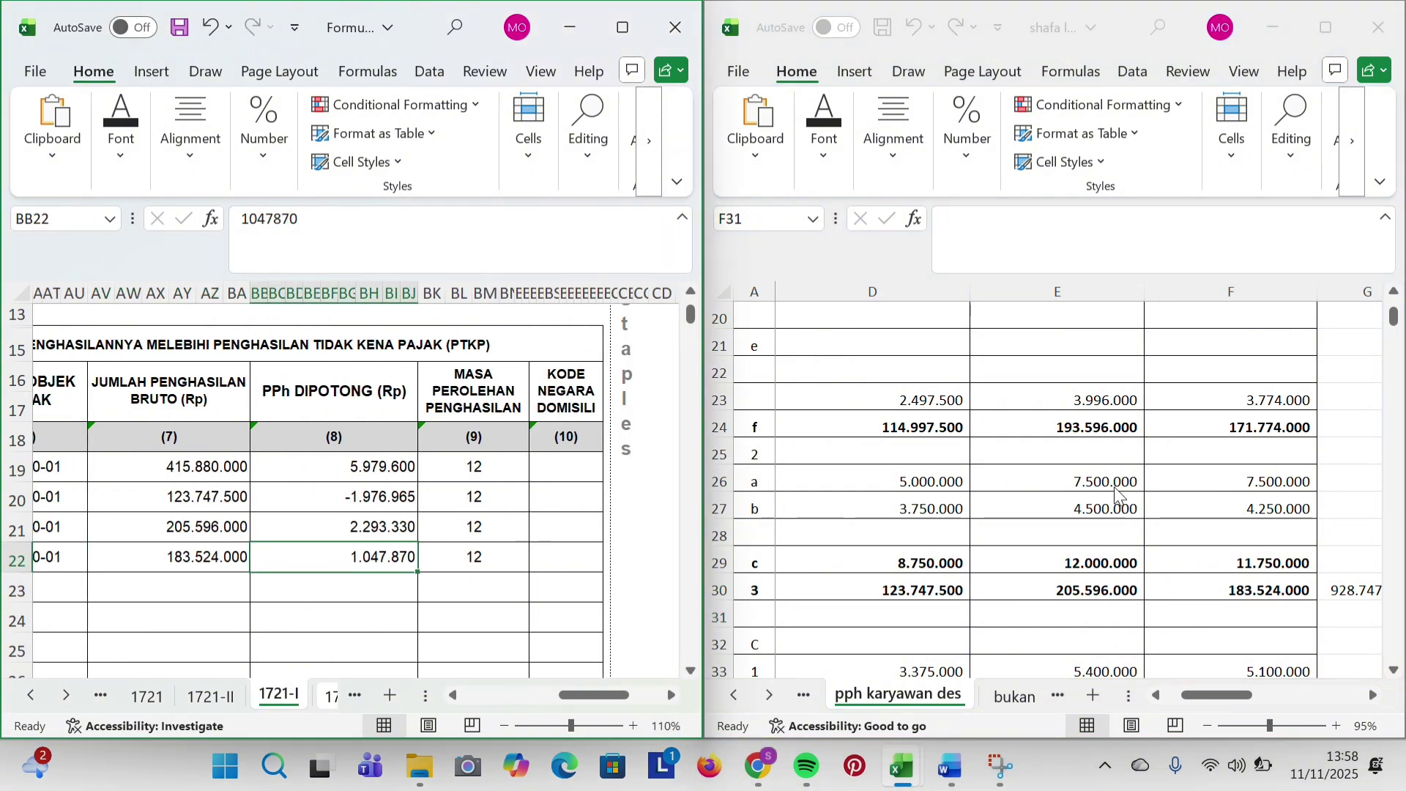
{"action": "scroll", "coordinate": [1268, 489], "scroll_direction": "down", "scroll_amount": 1}
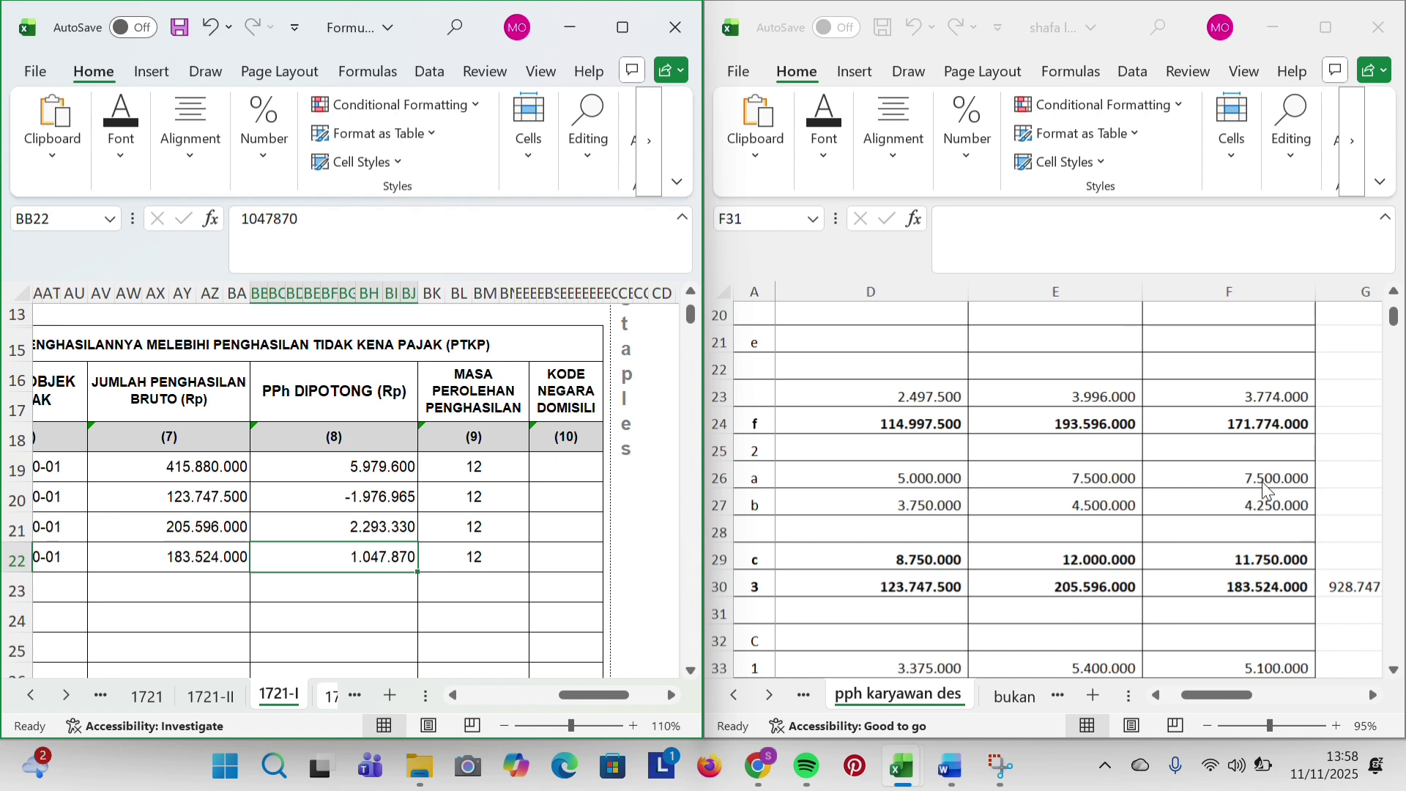
{"action": "scroll", "coordinate": [1268, 490], "scroll_direction": "down", "scroll_amount": 6}
{"action": "left_click", "coordinate": [1267, 537]}
{"action": "left_click", "coordinate": [1268, 537]}
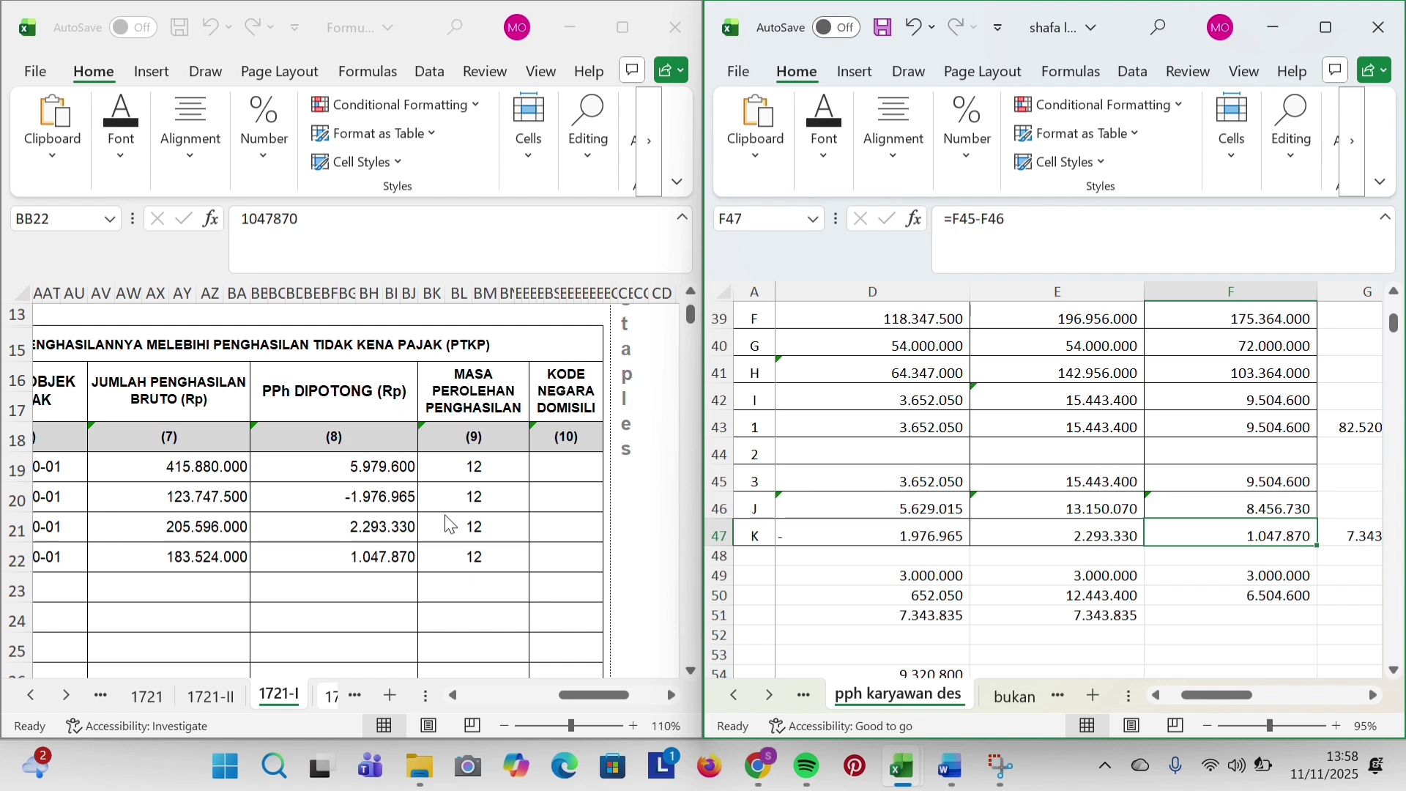
Inspect the Jumlah A sum formula for gross income in cell AV39 of form 1721-I and the range it covers.
{"action": "scroll", "coordinate": [450, 525], "scroll_direction": "down", "scroll_amount": 7}
{"action": "scroll", "coordinate": [450, 525], "scroll_direction": "left", "scroll_amount": 10}
{"action": "scroll", "coordinate": [357, 479], "scroll_direction": "up", "scroll_amount": 1}
{"action": "left_click", "coordinate": [307, 448]}
{"action": "scroll", "coordinate": [306, 444], "scroll_direction": "right", "scroll_amount": 4}
{"action": "scroll", "coordinate": [306, 445], "scroll_direction": "right", "scroll_amount": 4}
{"action": "double_click", "coordinate": [433, 457]}
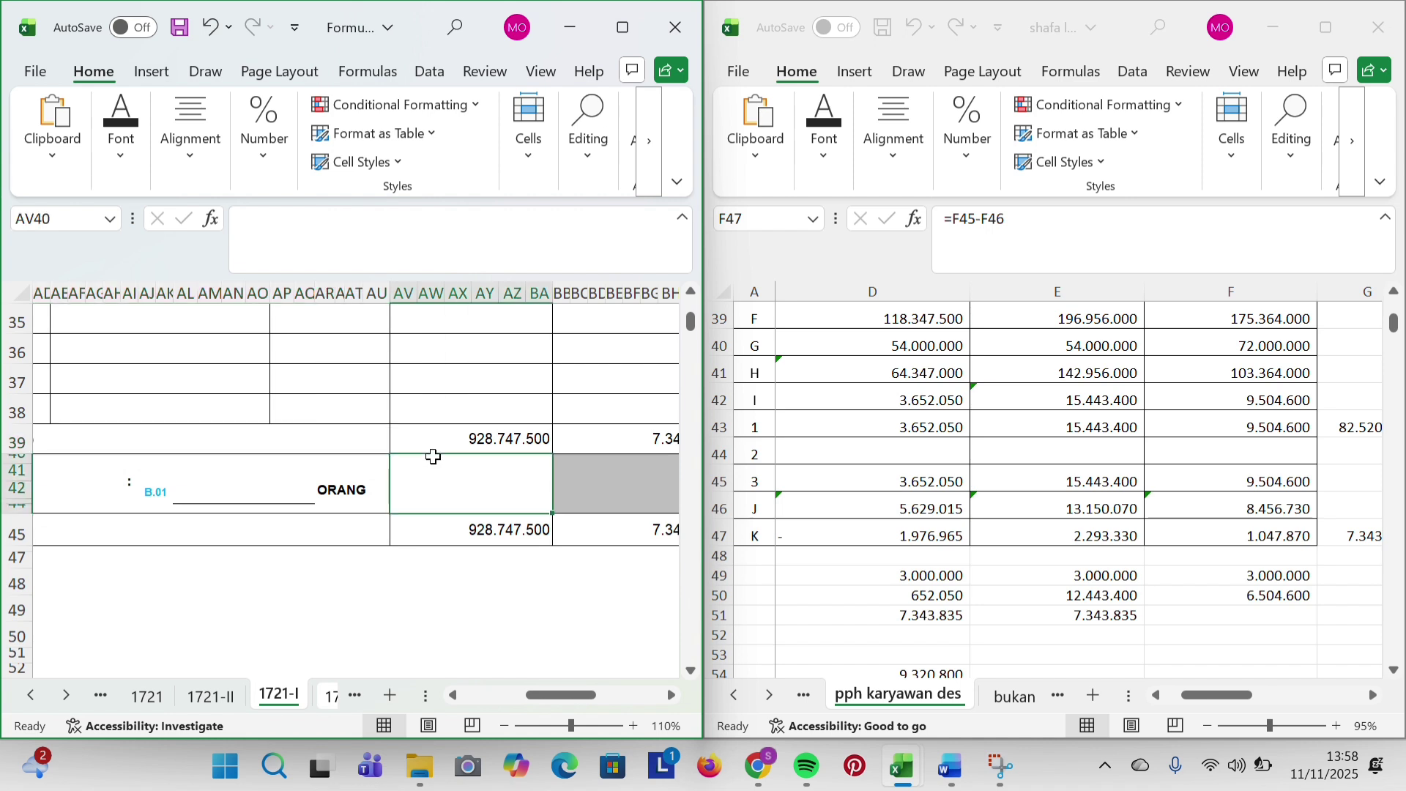
{"action": "key", "text": "alt+equal"}
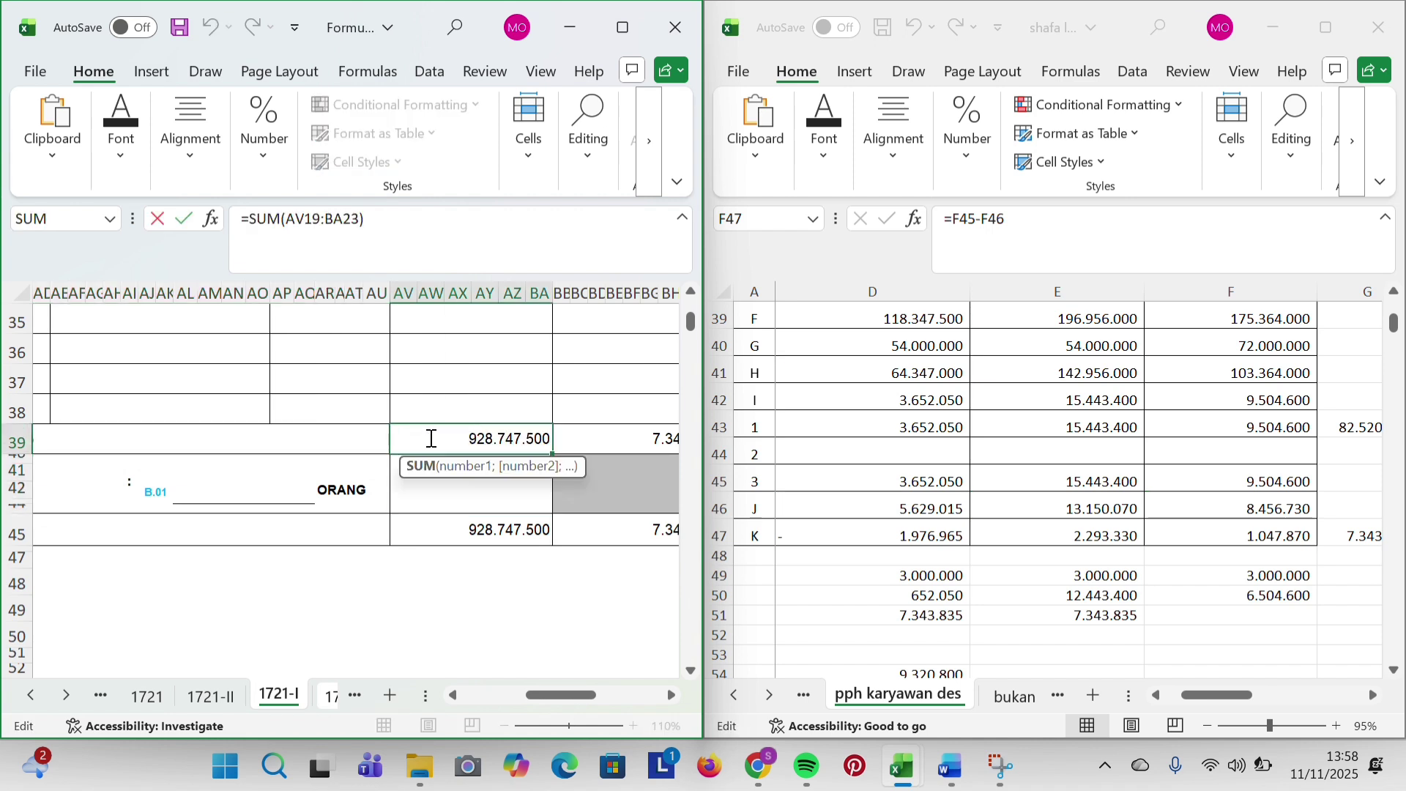
{"action": "scroll", "coordinate": [430, 440], "scroll_direction": "up", "scroll_amount": 6}
{"action": "scroll", "coordinate": [461, 498], "scroll_direction": "down", "scroll_amount": 2}
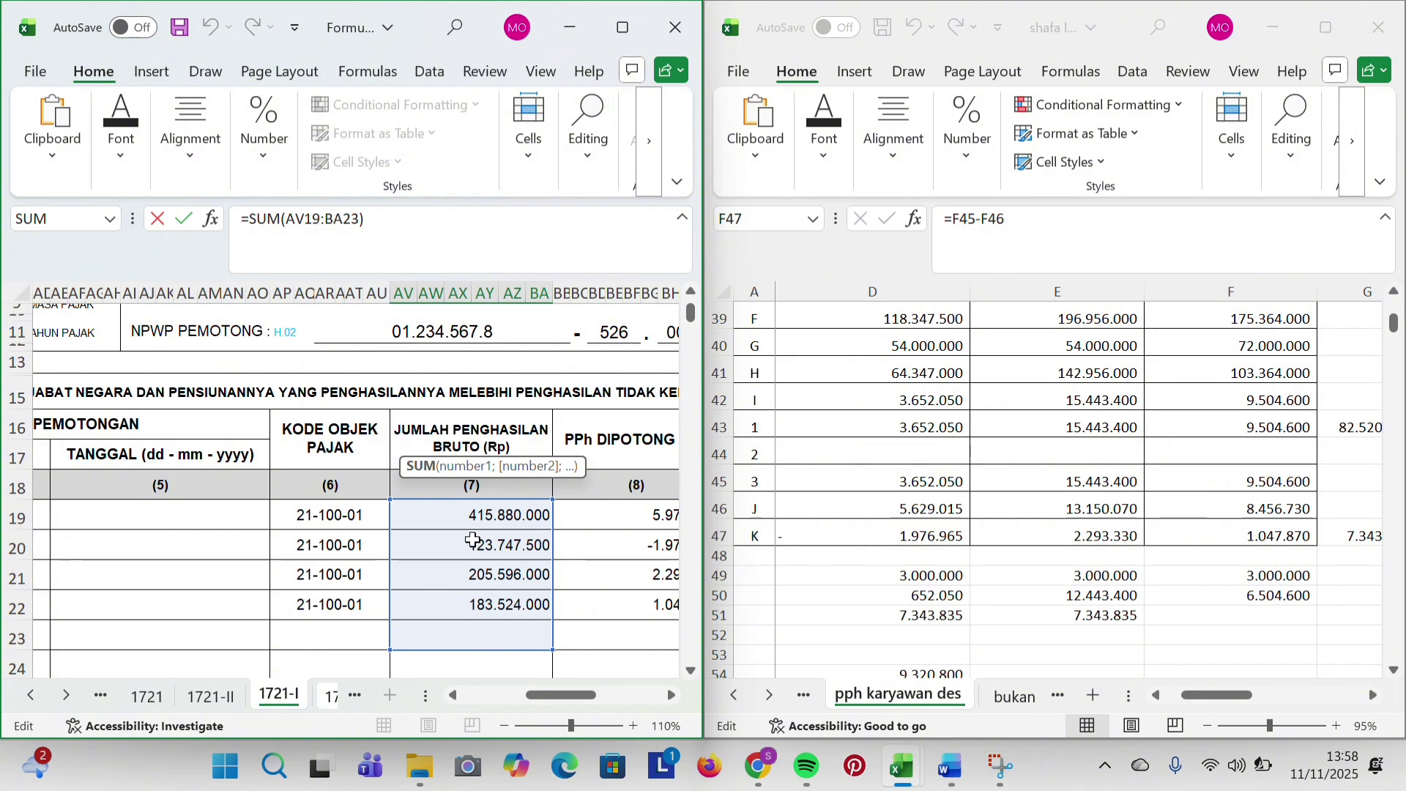
{"action": "key", "text": "Return"}
{"action": "scroll", "coordinate": [470, 539], "scroll_direction": "down", "scroll_amount": 5}
{"action": "scroll", "coordinate": [527, 322], "scroll_direction": "up", "scroll_amount": 4}
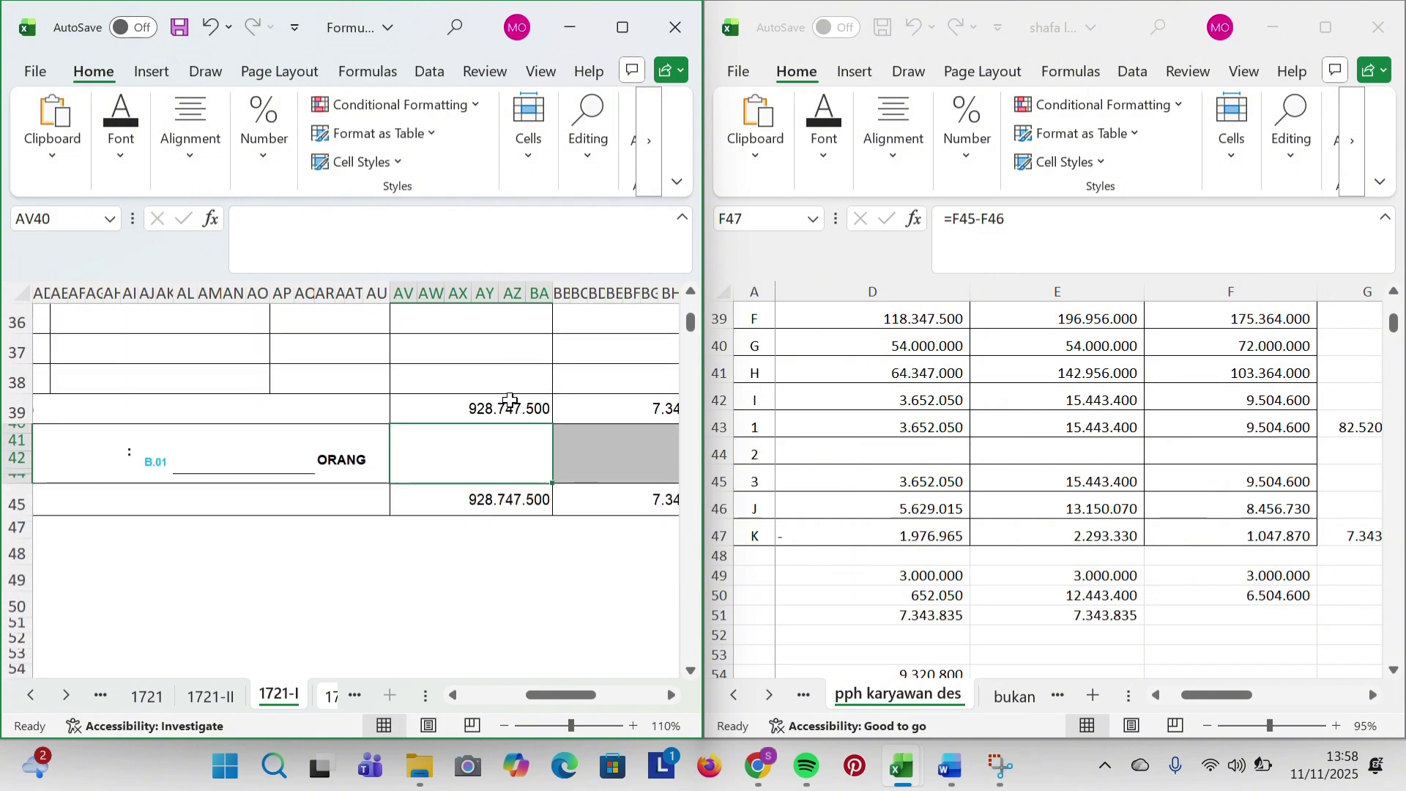
{"action": "left_click", "coordinate": [494, 419]}
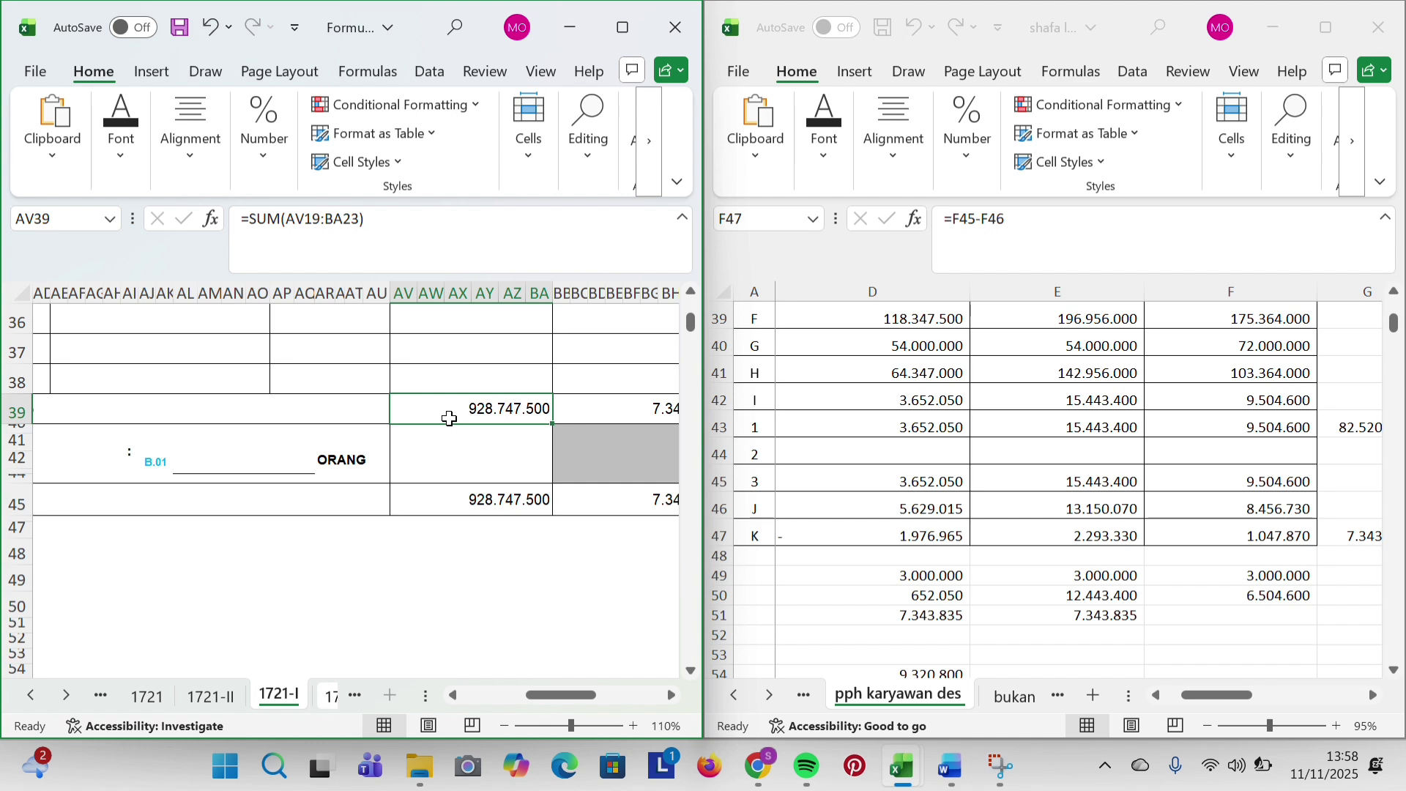
Examine the Total (Jumlah A + B) row of form 1721-I and its gross income formula in cell AV45.
{"action": "scroll", "coordinate": [472, 456], "scroll_direction": "left", "scroll_amount": 10}
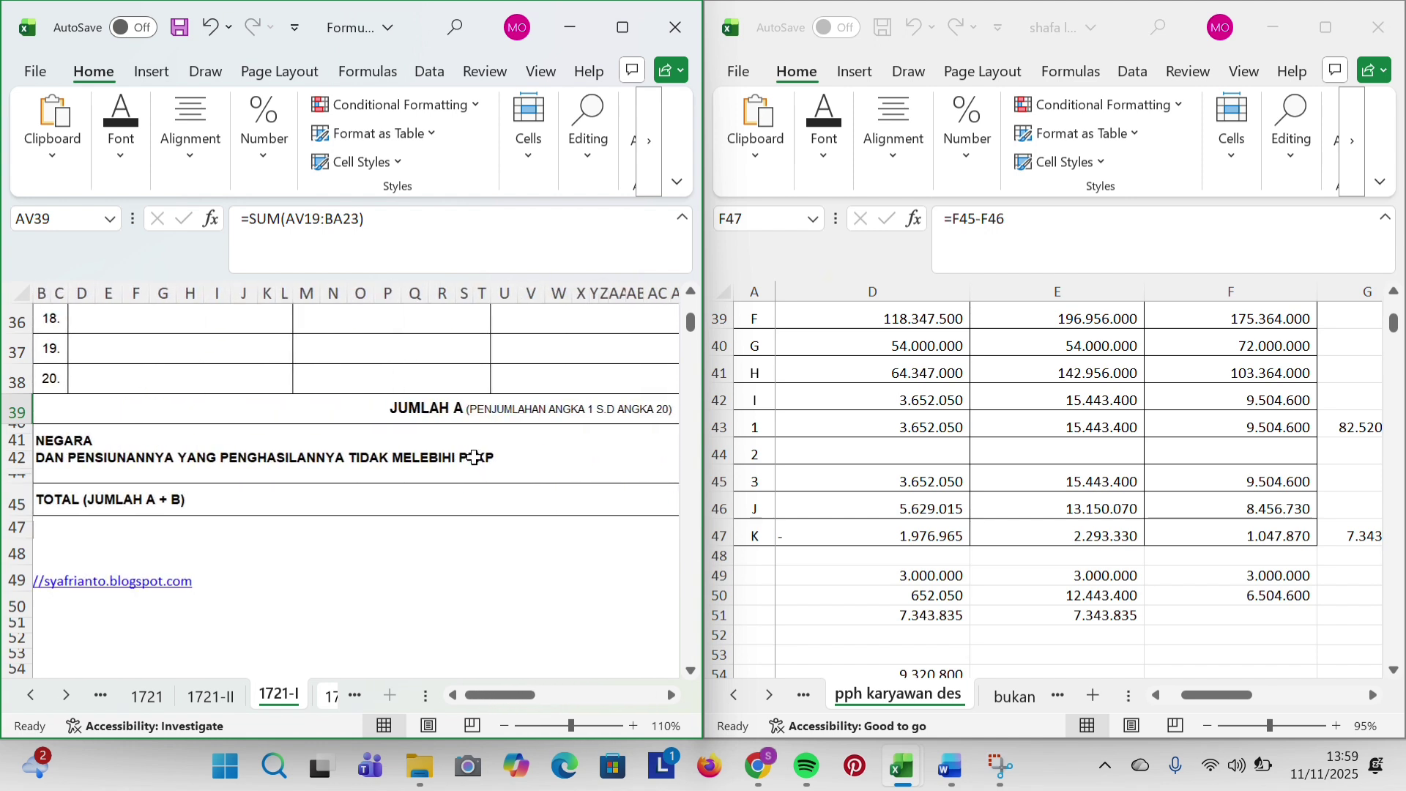
{"action": "scroll", "coordinate": [214, 502], "scroll_direction": "left", "scroll_amount": 2}
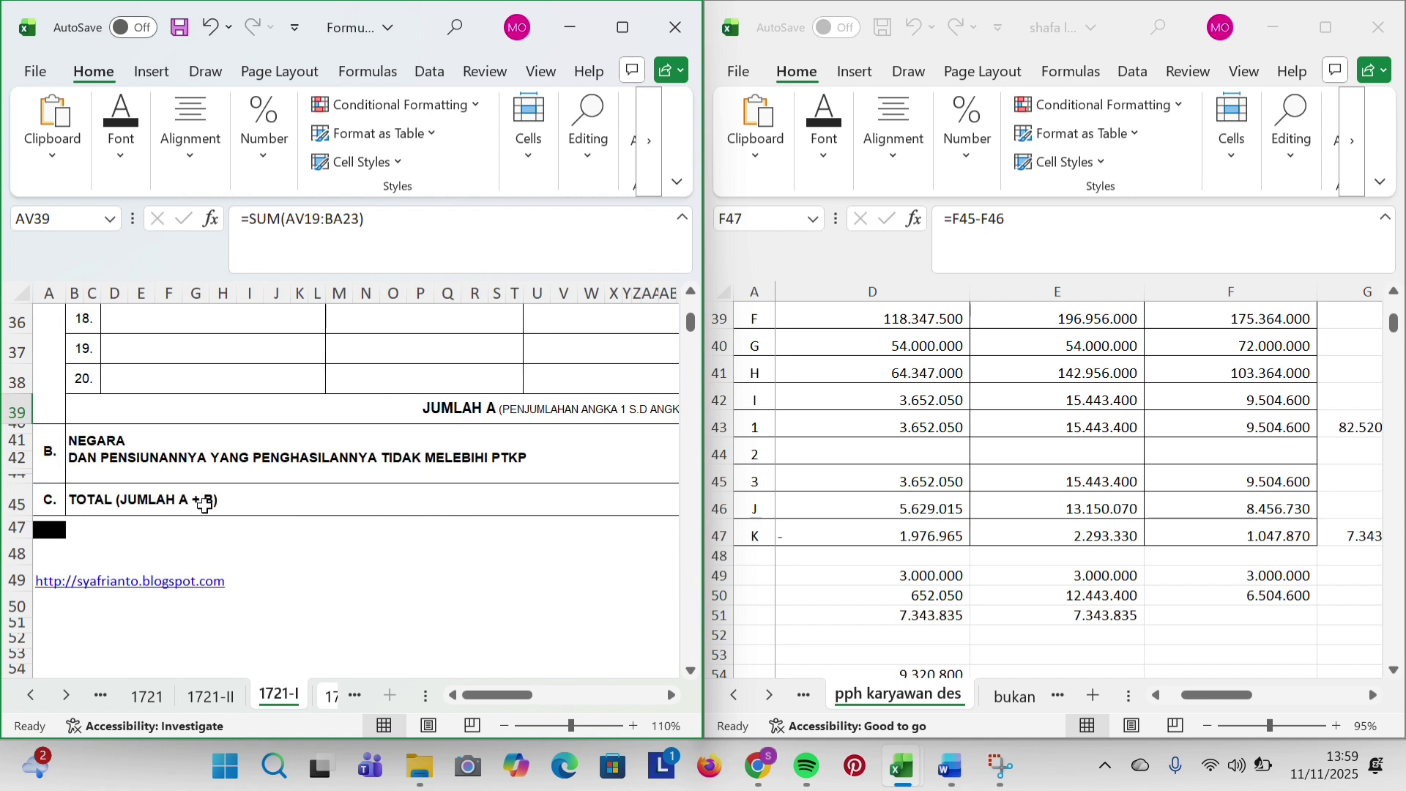
{"action": "left_click", "coordinate": [205, 505]}
{"action": "scroll", "coordinate": [205, 505], "scroll_direction": "right", "scroll_amount": 12}
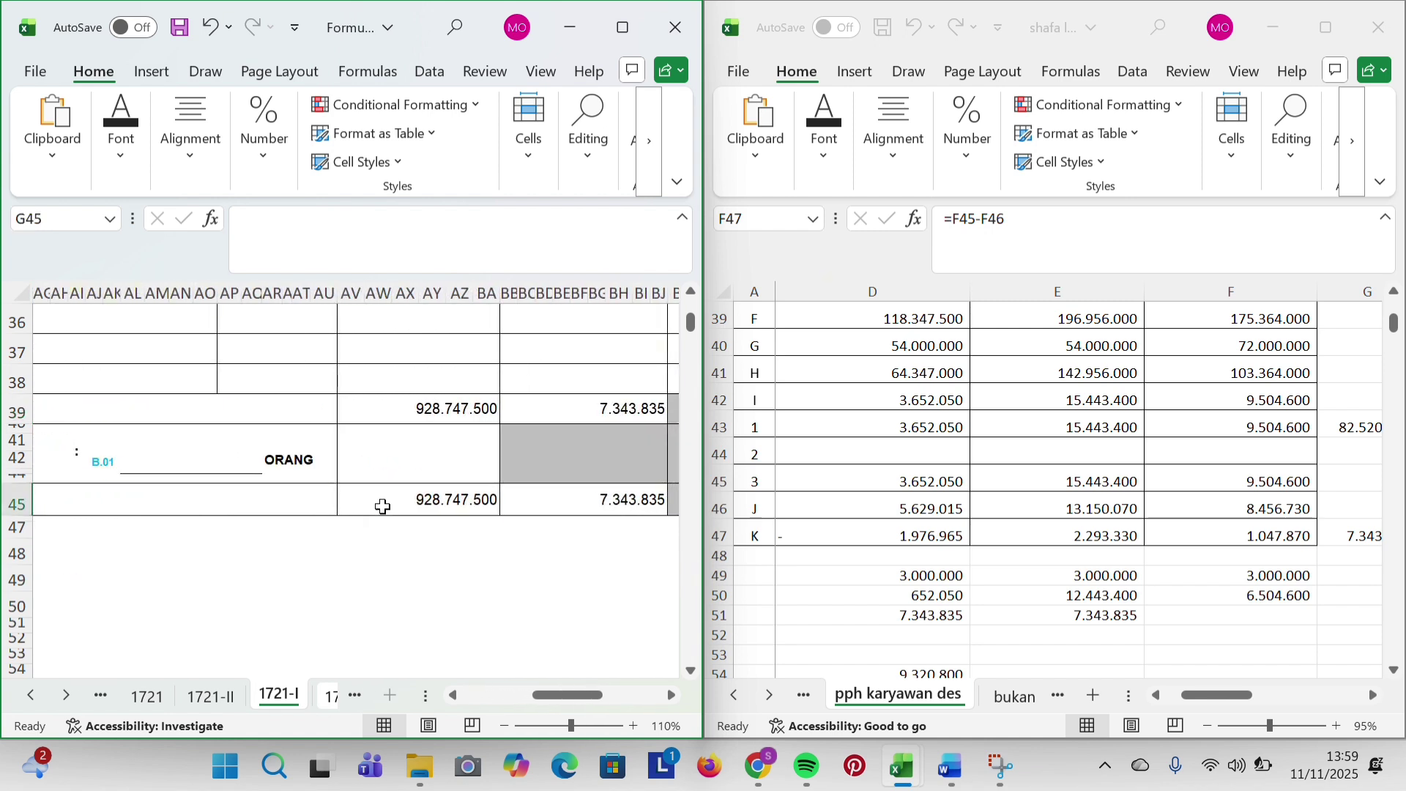
{"action": "left_click", "coordinate": [440, 498]}
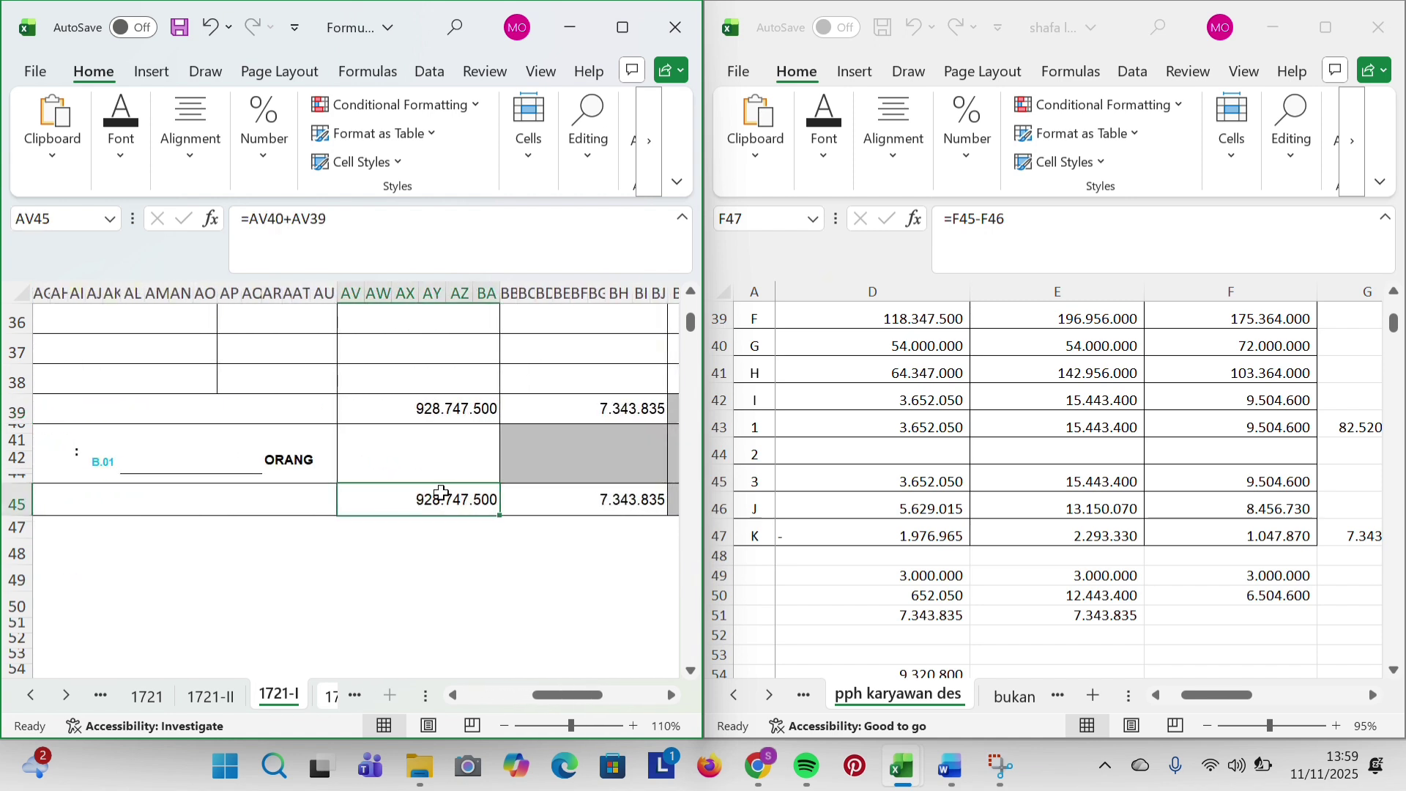
Inspect the Jumlah A sum formula for PPh Dipotong in cell BB39 of form 1721-I and the range it covers.
{"action": "double_click", "coordinate": [587, 412]}
{"action": "scroll", "coordinate": [588, 412], "scroll_direction": "up", "scroll_amount": 7}
{"action": "scroll", "coordinate": [588, 413], "scroll_direction": "down", "scroll_amount": 1}
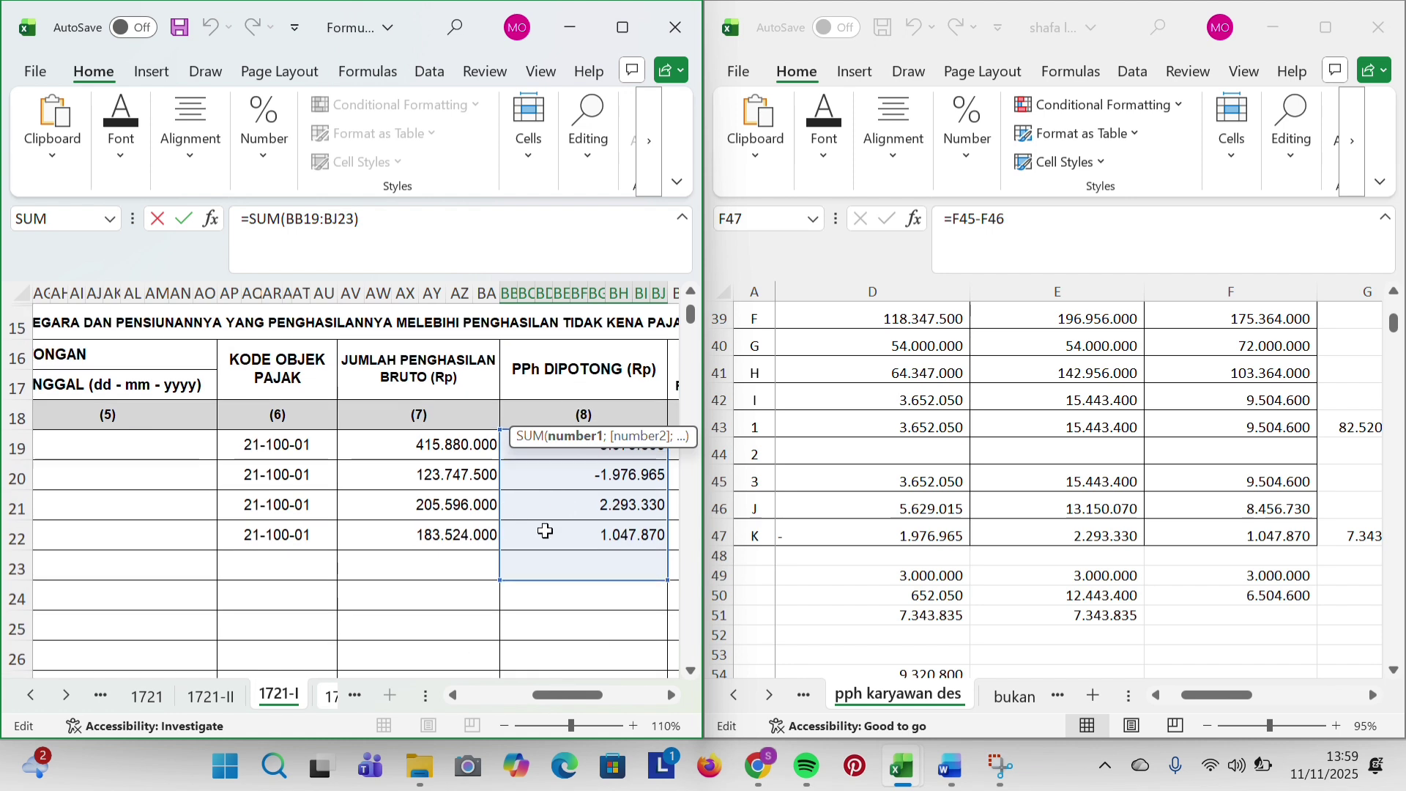
{"action": "key", "text": "Return"}
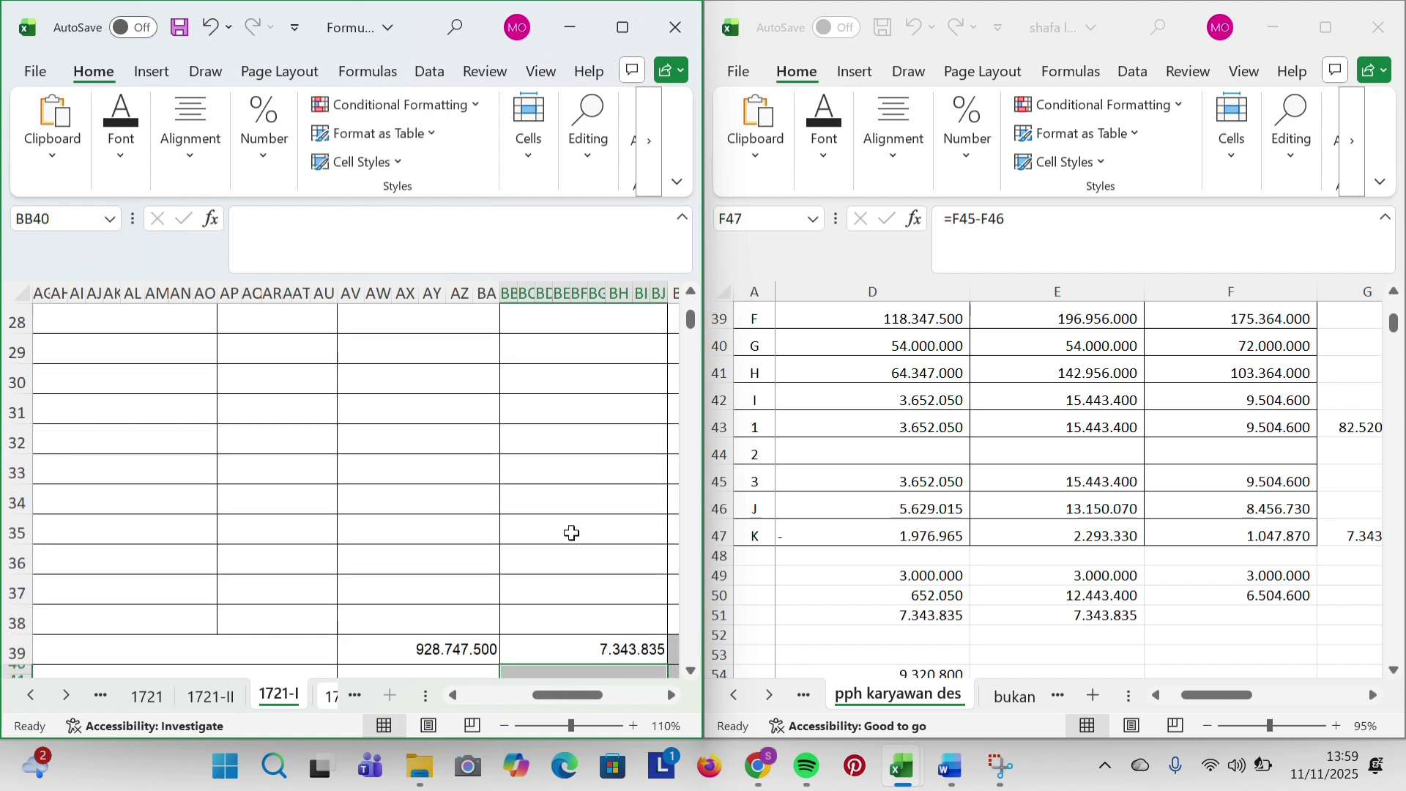
{"action": "scroll", "coordinate": [572, 534], "scroll_direction": "down", "scroll_amount": 2}
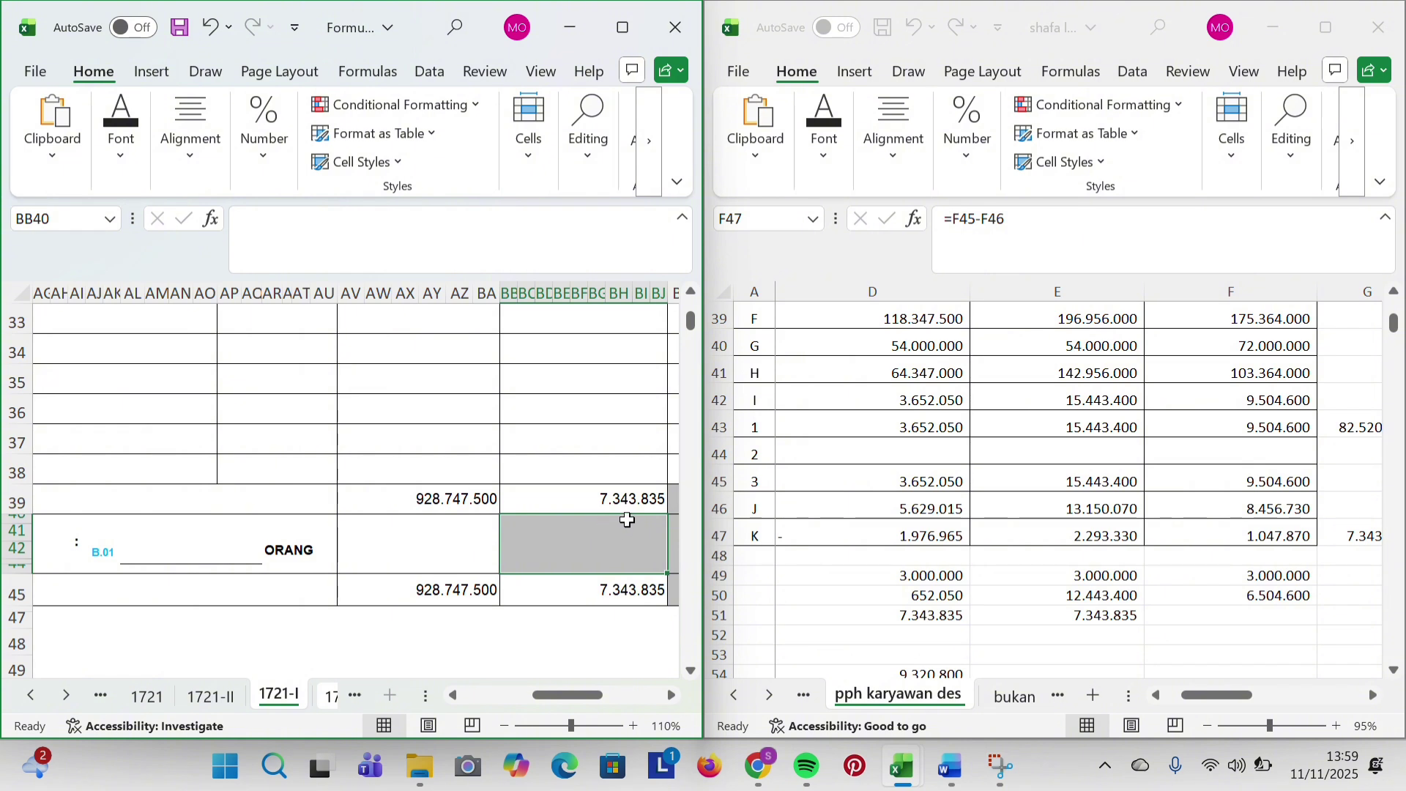
Check the total PPh Dipotong formula in cell BB45, and review form 1721-I and the calculation worksheet from their headers.
{"action": "left_click", "coordinate": [588, 599]}
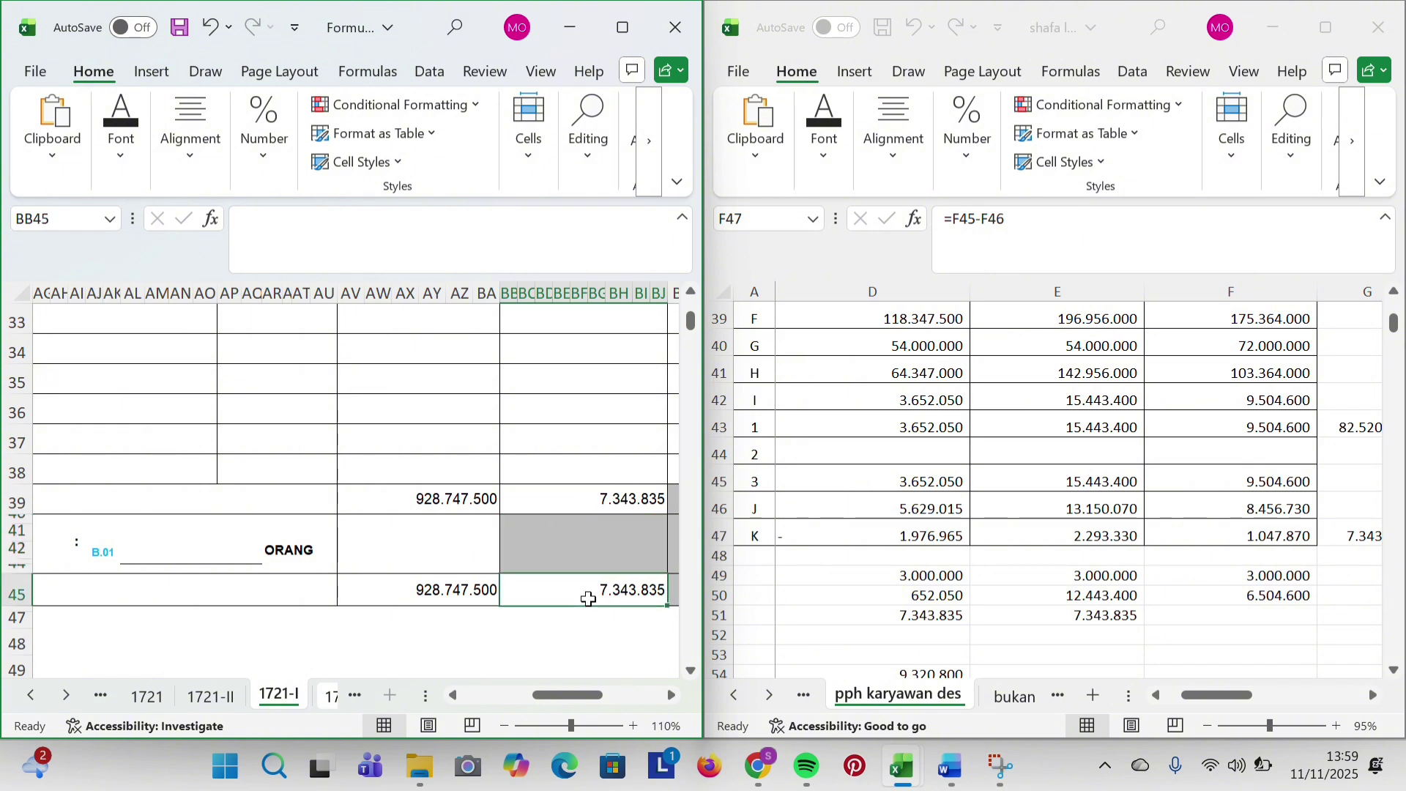
{"action": "scroll", "coordinate": [462, 498], "scroll_direction": "down", "scroll_amount": 4}
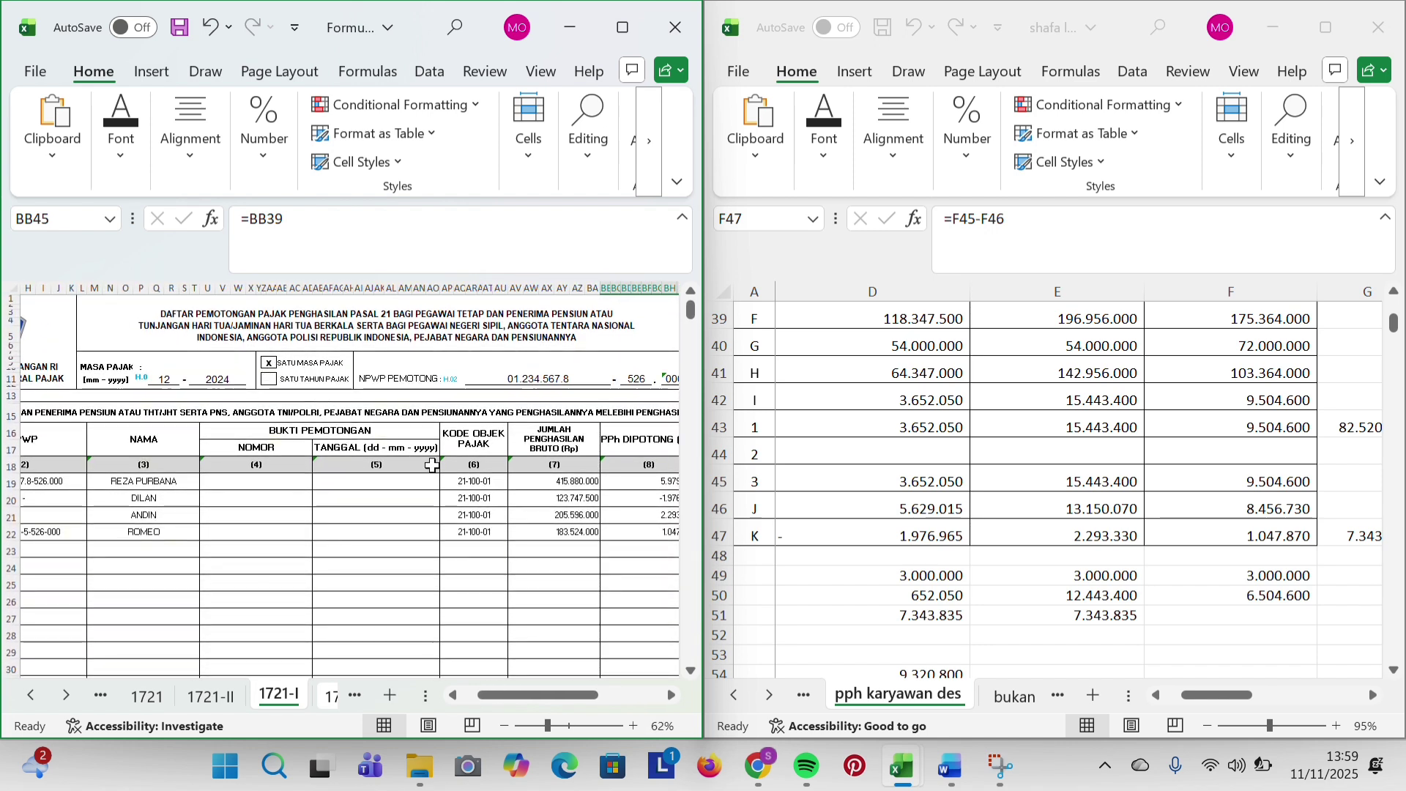
{"action": "scroll", "coordinate": [905, 487], "scroll_direction": "up", "scroll_amount": 12}
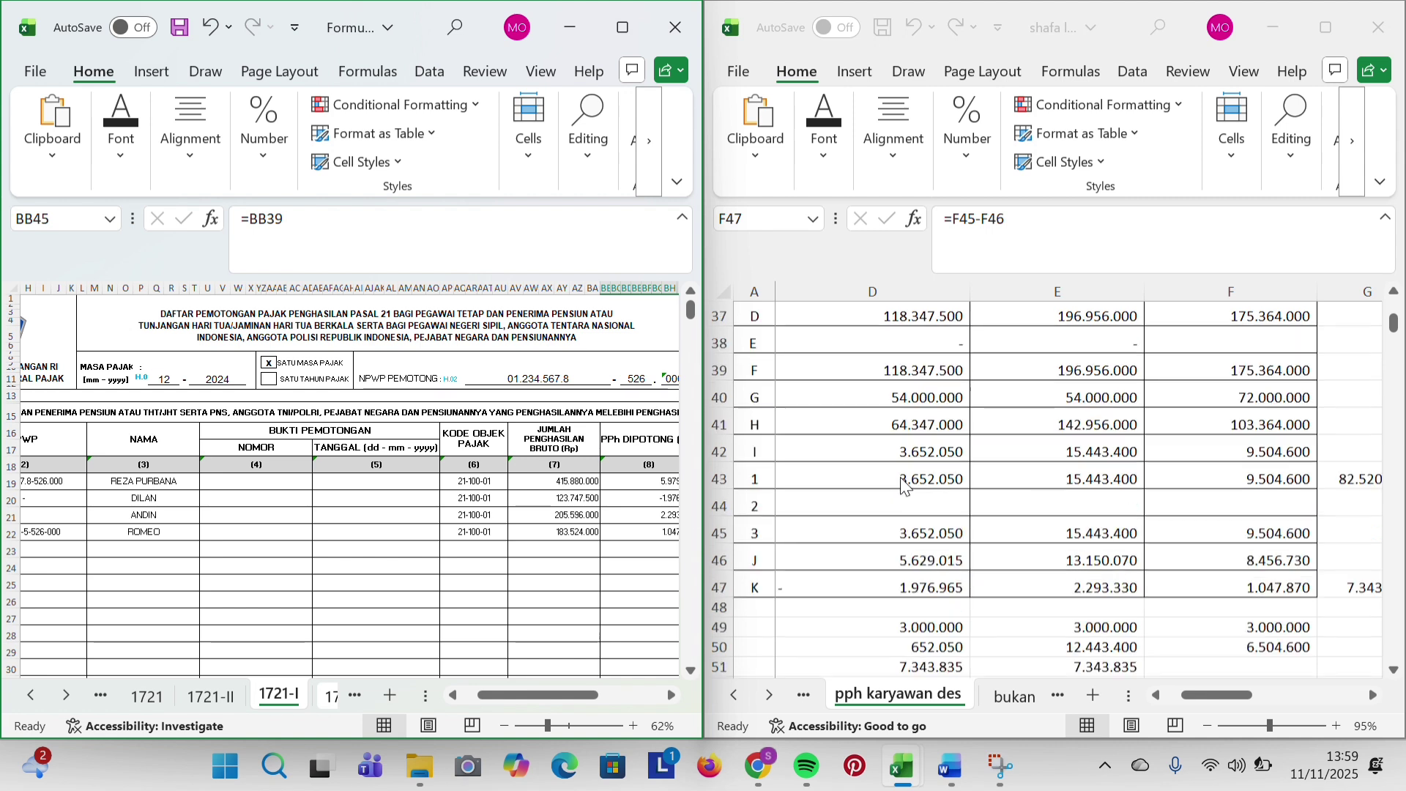
{"action": "scroll", "coordinate": [905, 487], "scroll_direction": "up", "scroll_amount": 1}
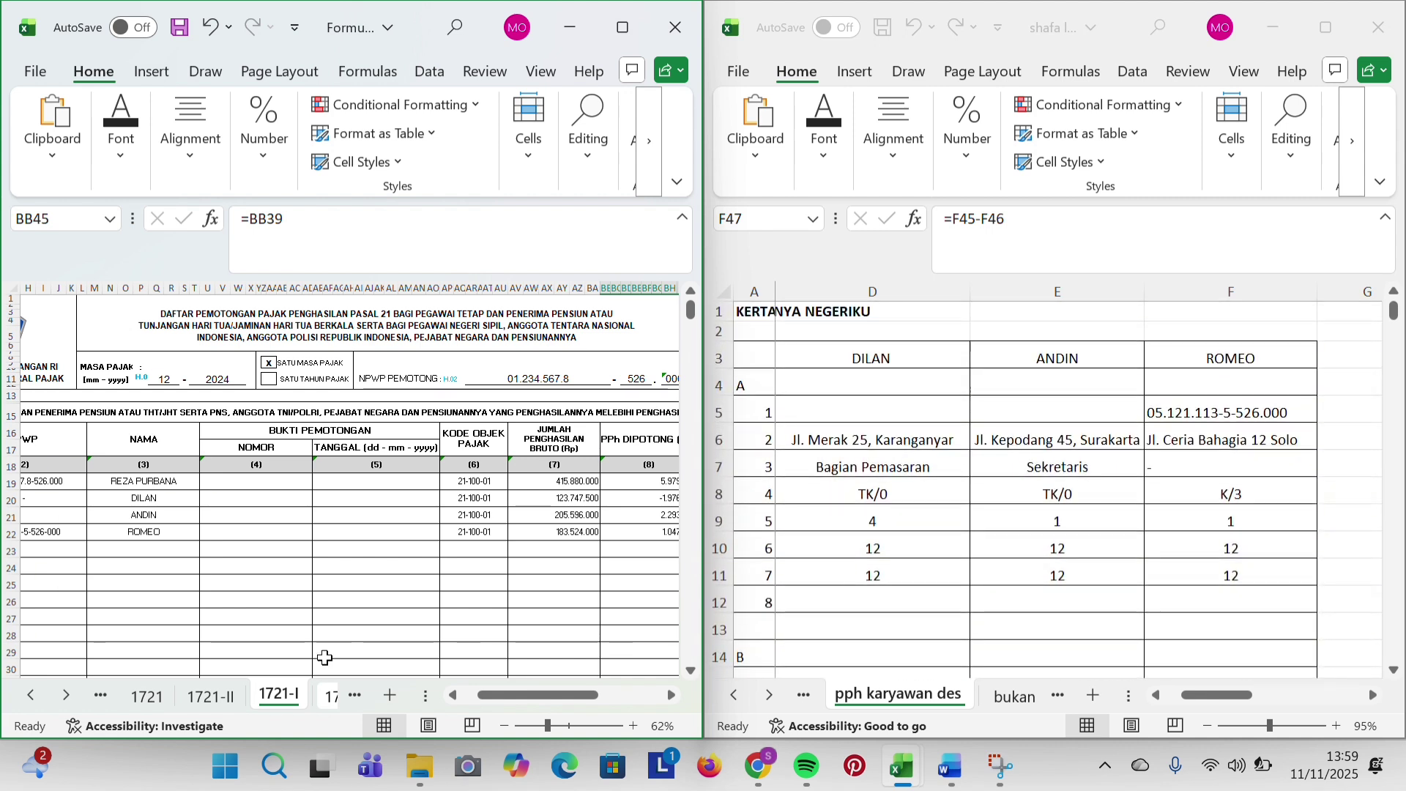
Bring up form 1721-II alongside the bukan karyawan calculation worksheet, and view both from their first columns.
{"action": "left_click", "coordinate": [231, 704]}
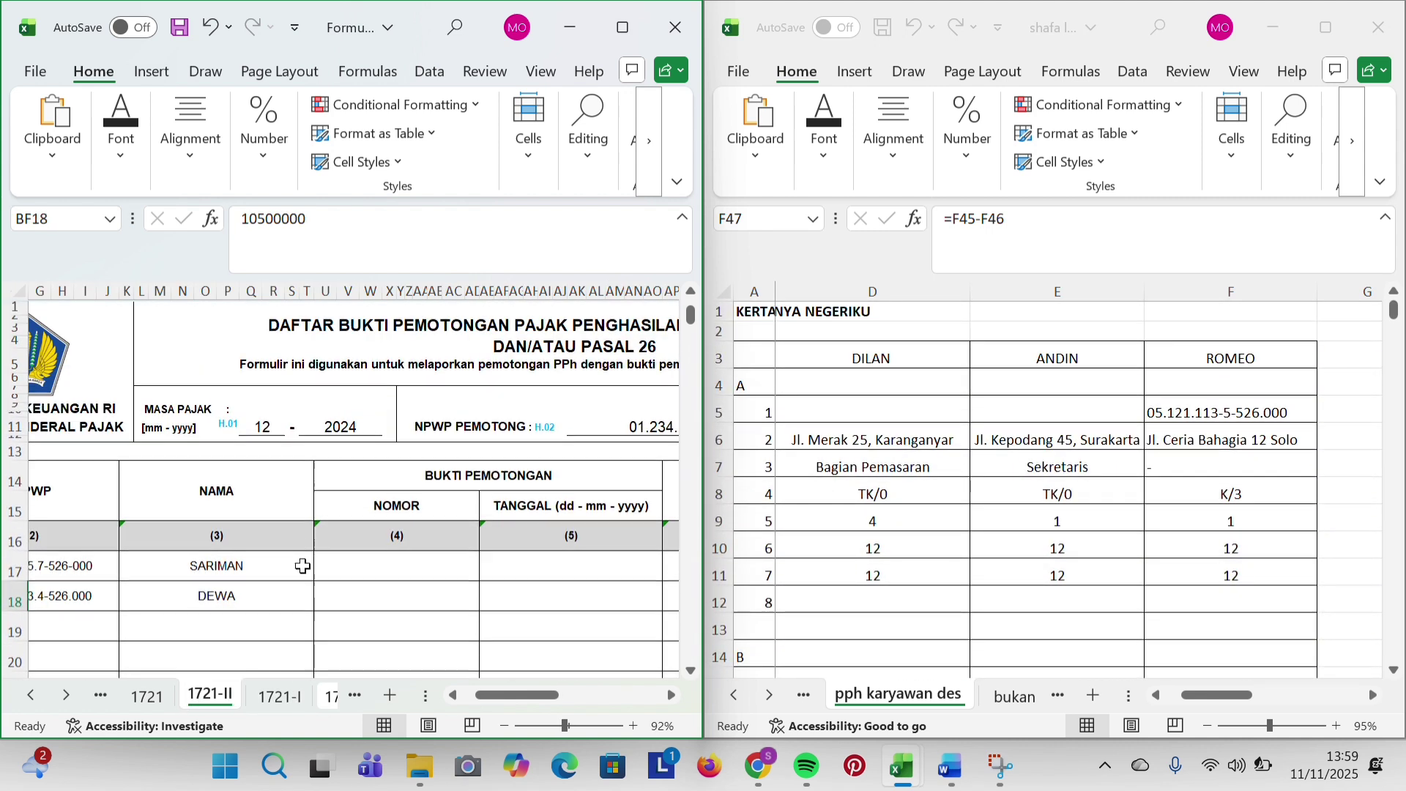
{"action": "scroll", "coordinate": [381, 520], "scroll_direction": "right", "scroll_amount": 3}
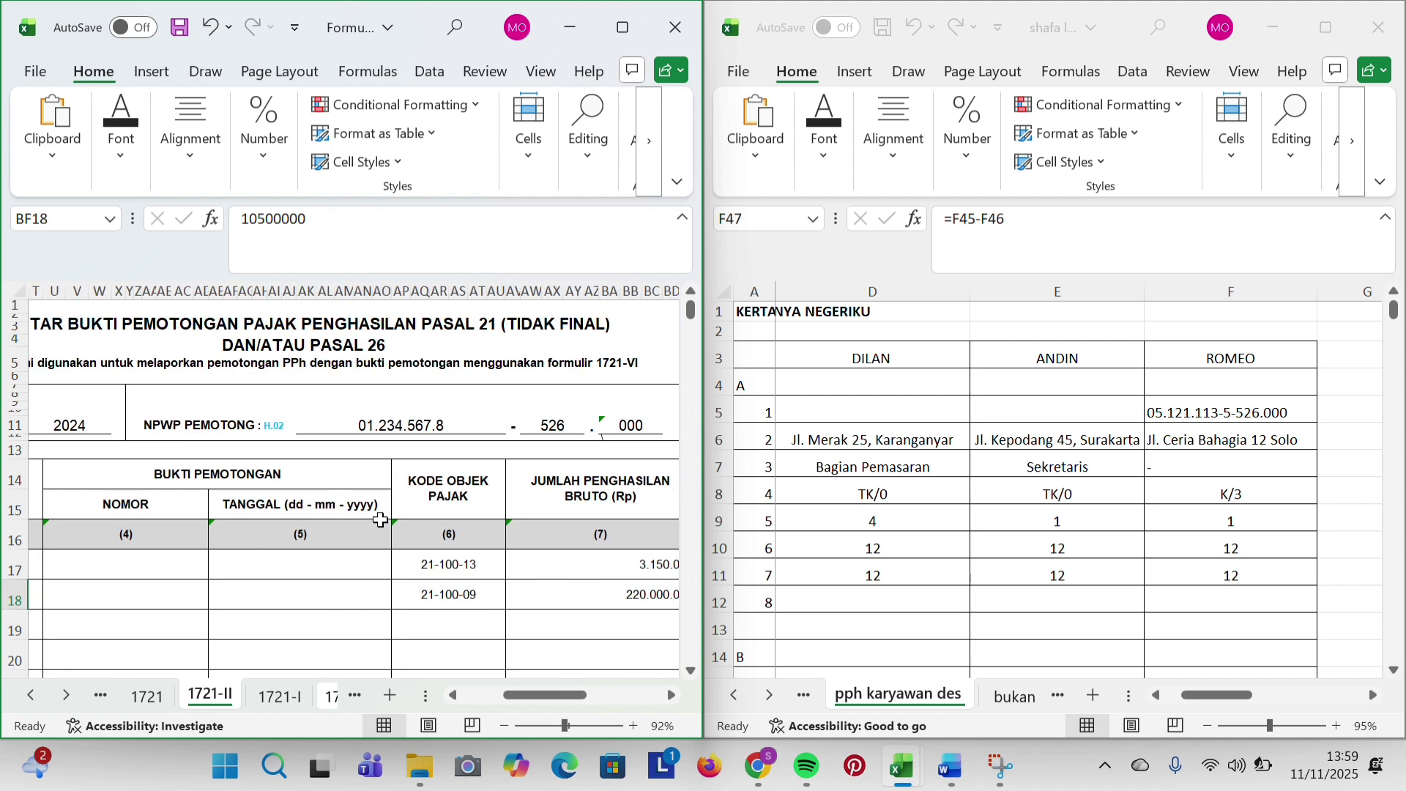
{"action": "left_click", "coordinate": [1017, 701]}
{"action": "left_click", "coordinate": [1017, 702]}
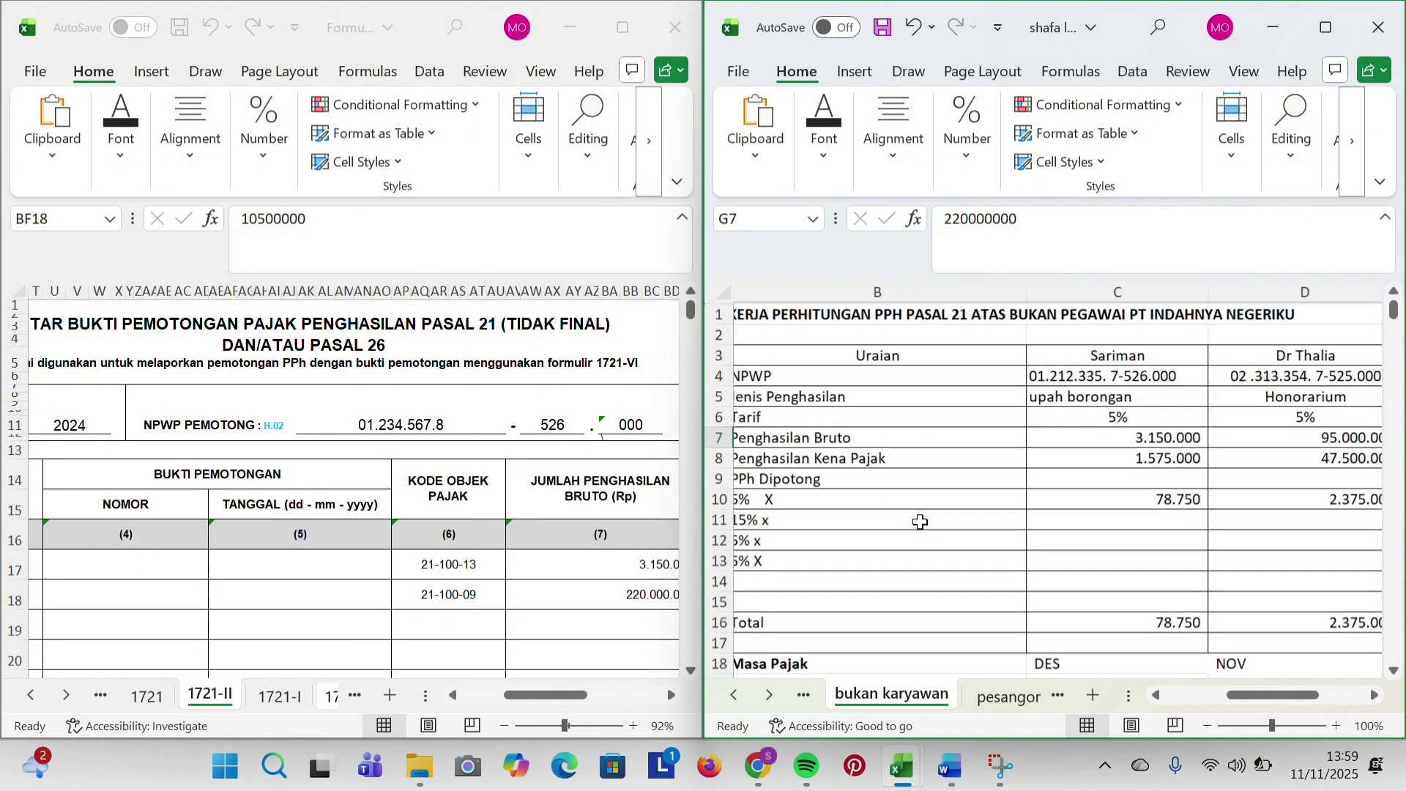
{"action": "scroll", "coordinate": [921, 521], "scroll_direction": "left", "scroll_amount": 3}
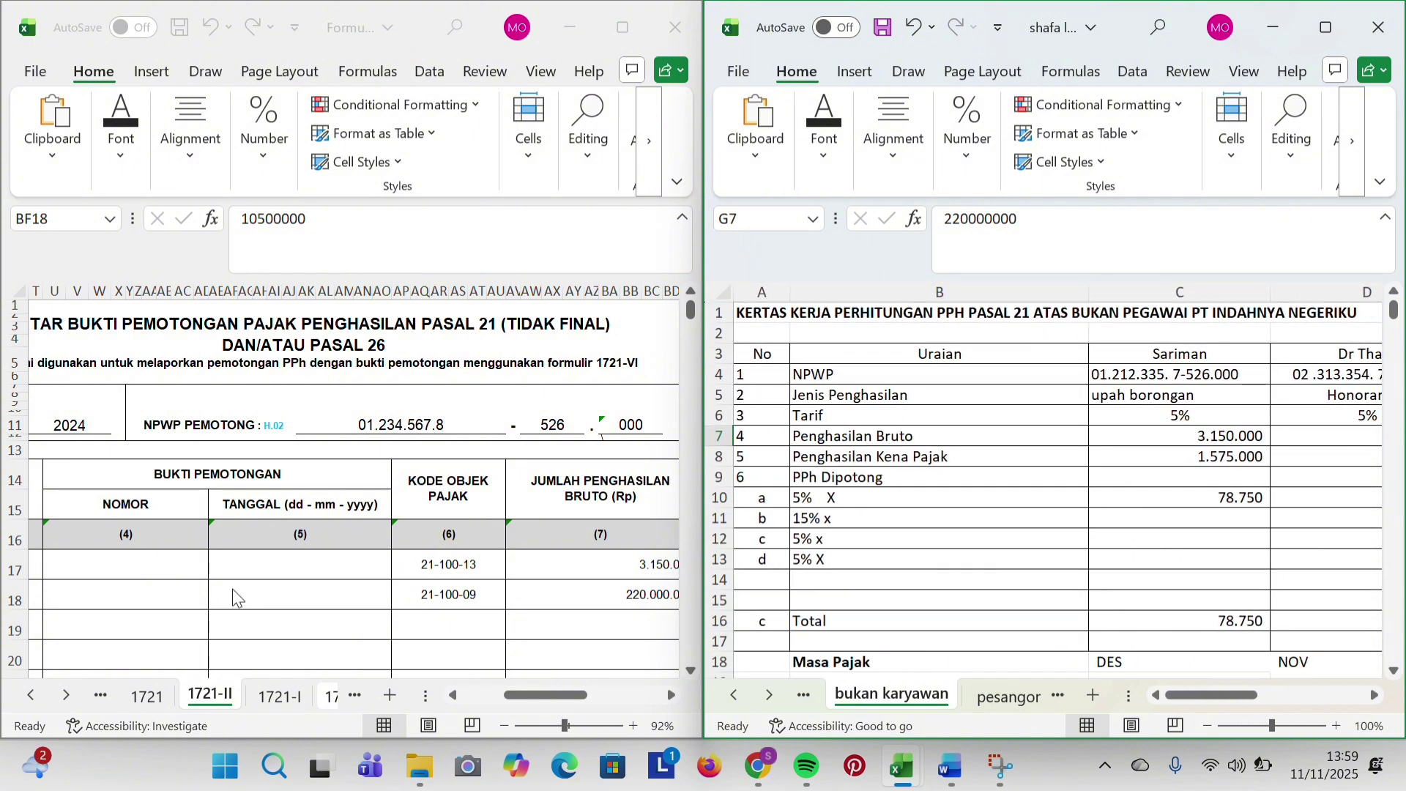
{"action": "scroll", "coordinate": [232, 589], "scroll_direction": "left", "scroll_amount": 10}
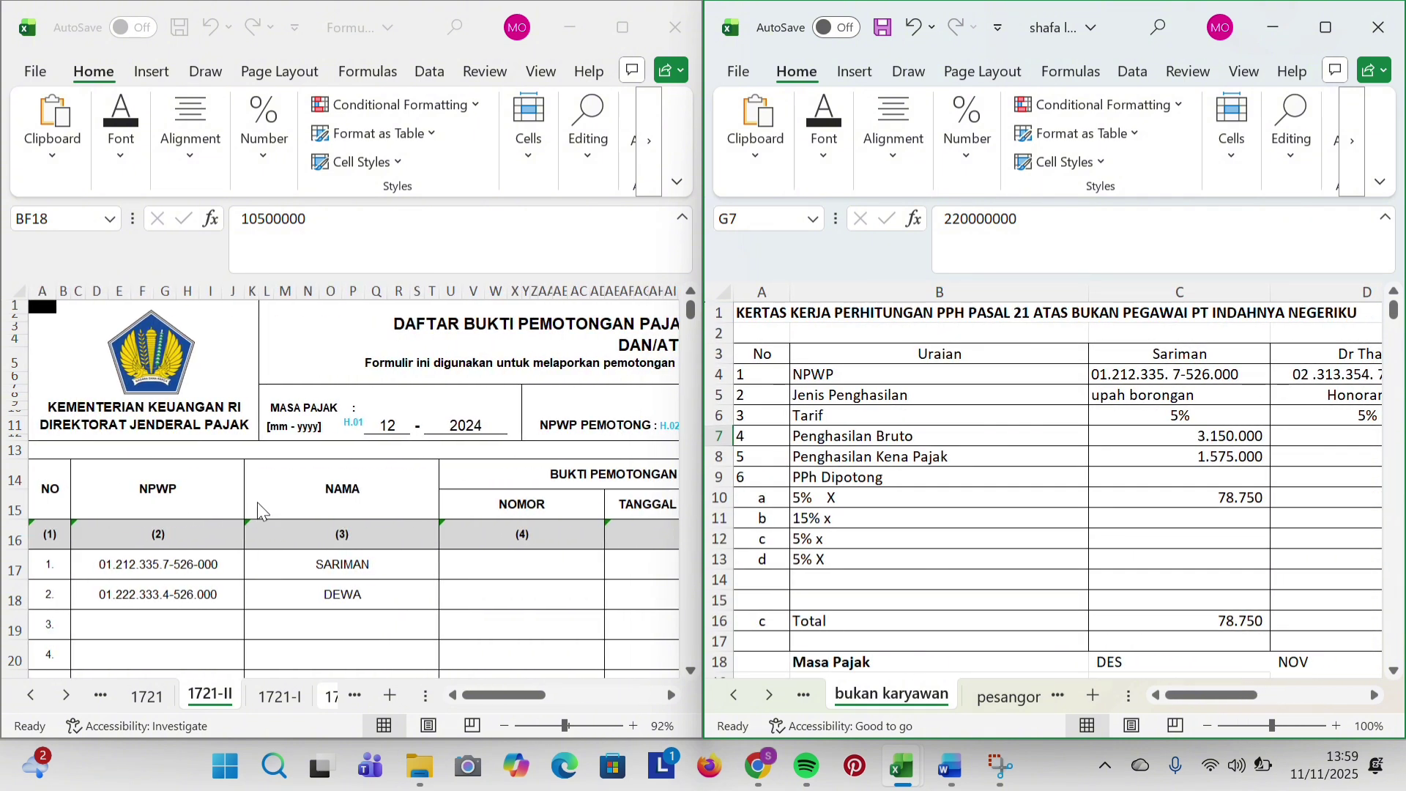
Review the header of form 1721-II: the tax period month in Q11, the year in T11 and the withholder's NPWP.
{"action": "left_click", "coordinate": [395, 425]}
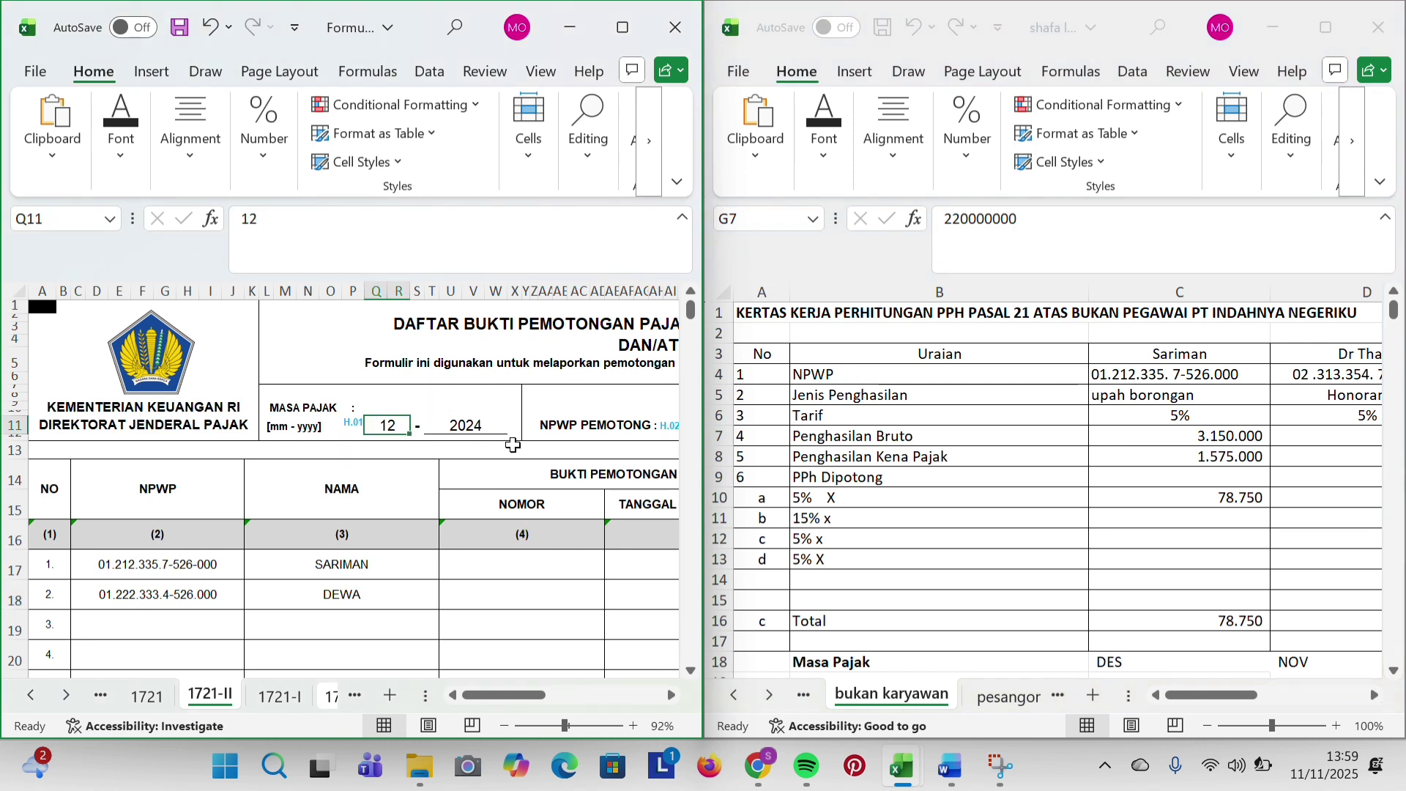
{"action": "left_click", "coordinate": [446, 433]}
{"action": "scroll", "coordinate": [579, 443], "scroll_direction": "right", "scroll_amount": 5}
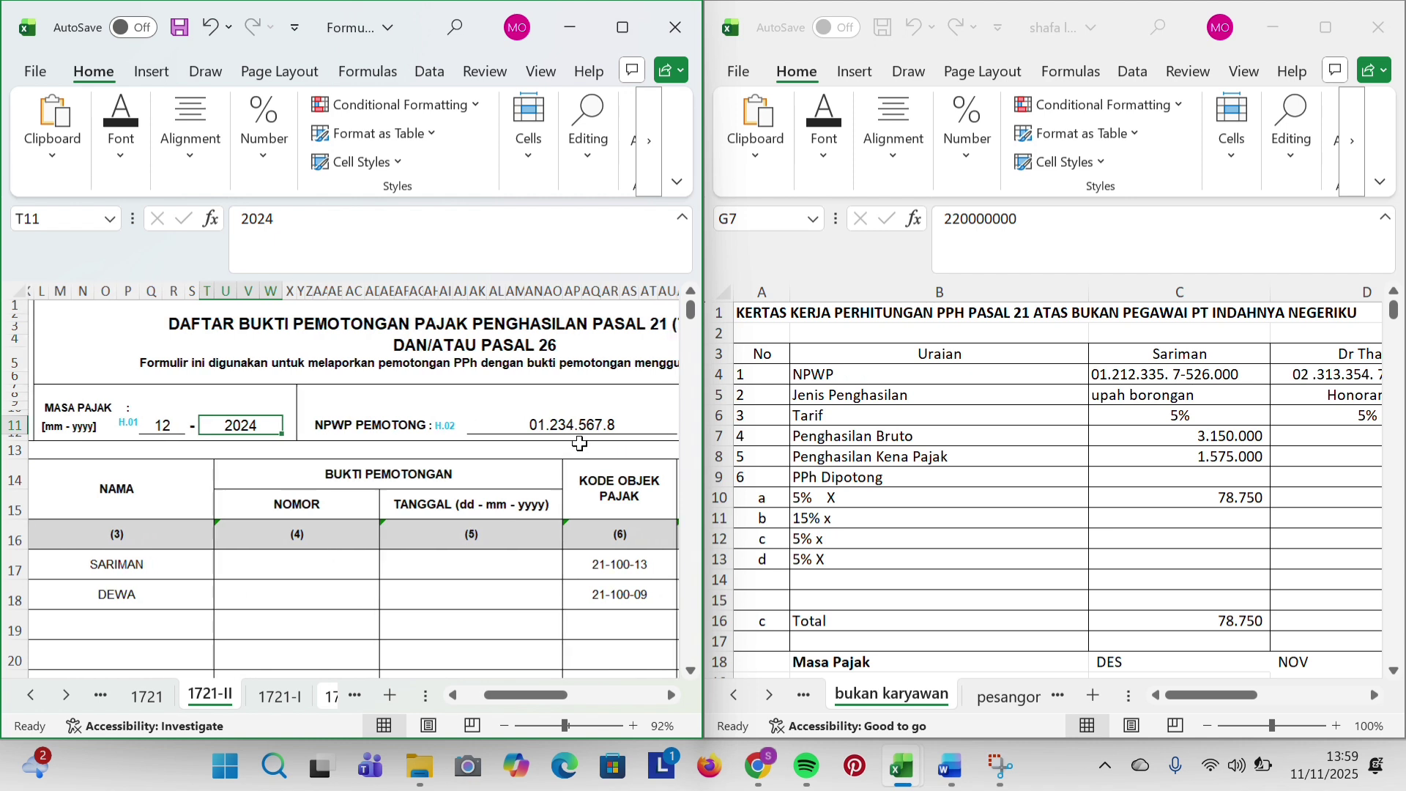
{"action": "scroll", "coordinate": [580, 443], "scroll_direction": "right", "scroll_amount": 4}
{"action": "scroll", "coordinate": [516, 425], "scroll_direction": "right", "scroll_amount": 3}
{"action": "scroll", "coordinate": [516, 425], "scroll_direction": "left", "scroll_amount": 10}
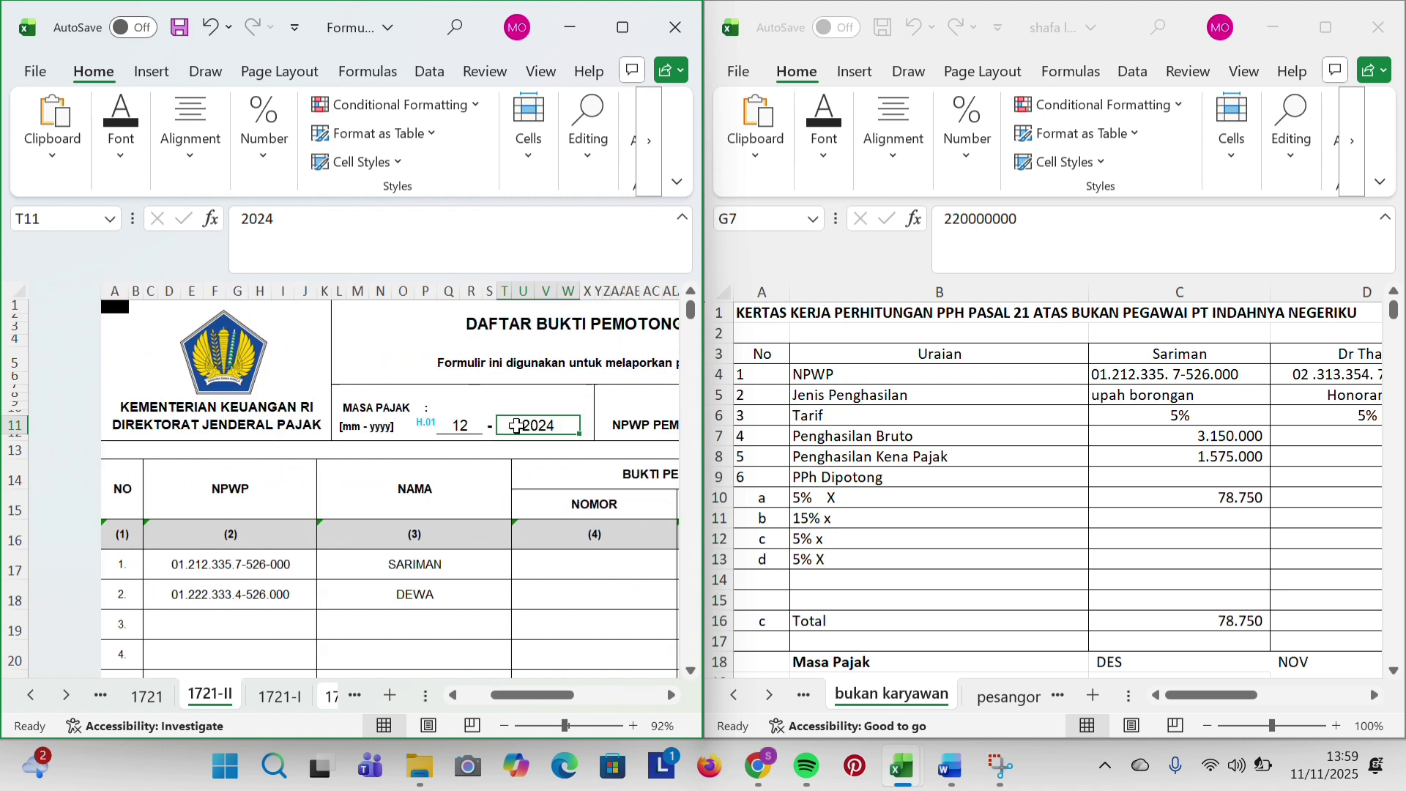
{"action": "scroll", "coordinate": [517, 425], "scroll_direction": "left", "scroll_amount": 3}
Compare the NPWP and name in row 17 of form 1721-II with the first recipient's column in the bukan karyawan worksheet.
{"action": "left_click", "coordinate": [191, 490]}
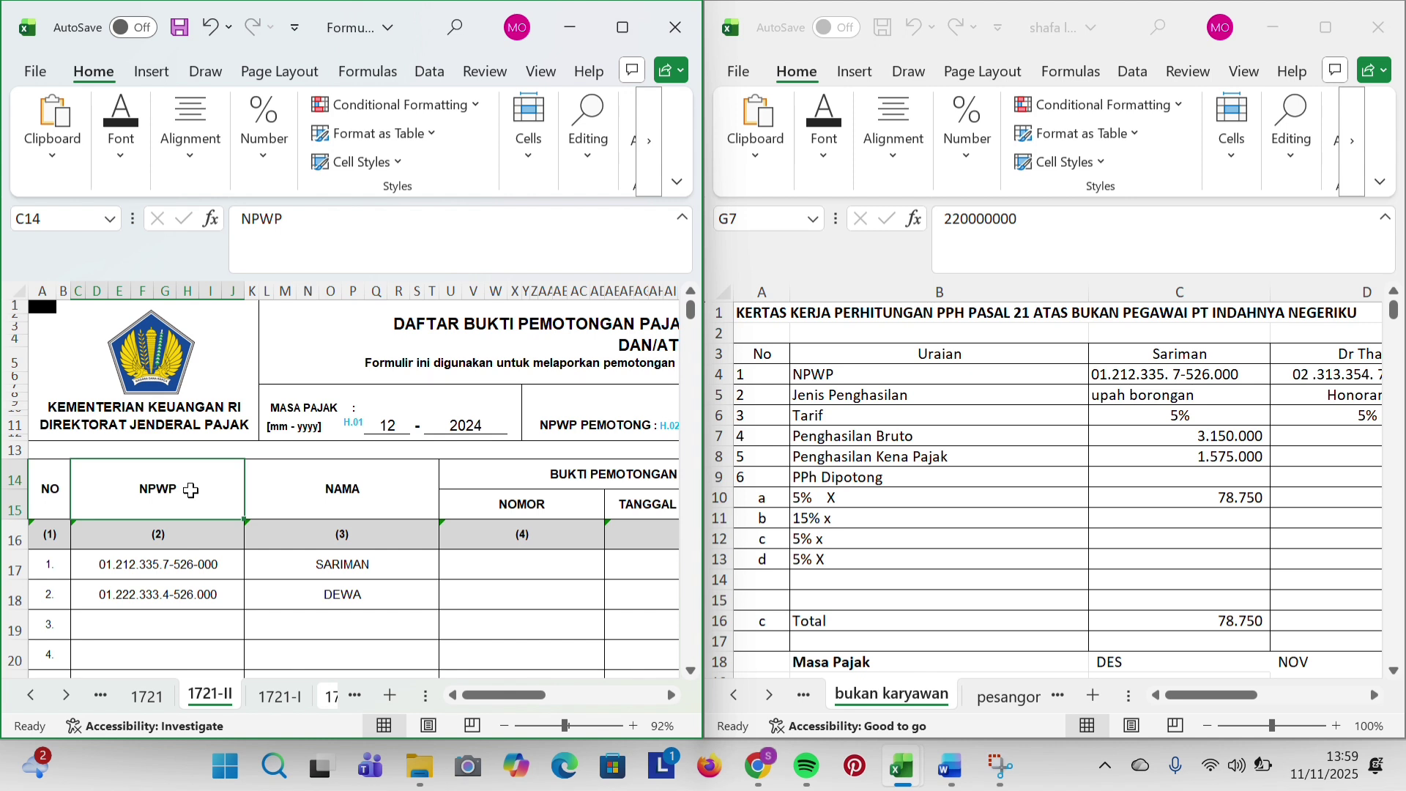
{"action": "left_click", "coordinate": [184, 569]}
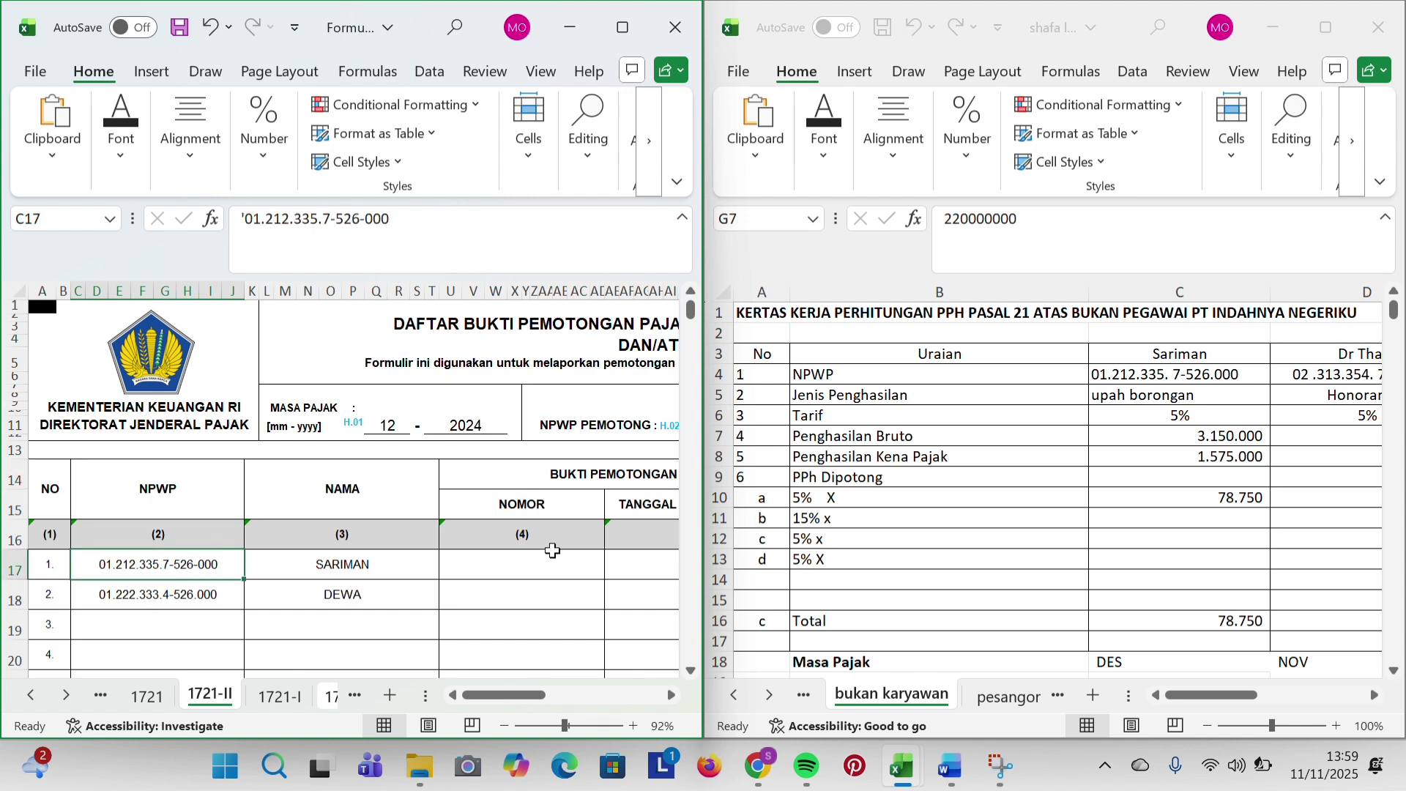
{"action": "left_click", "coordinate": [427, 566]}
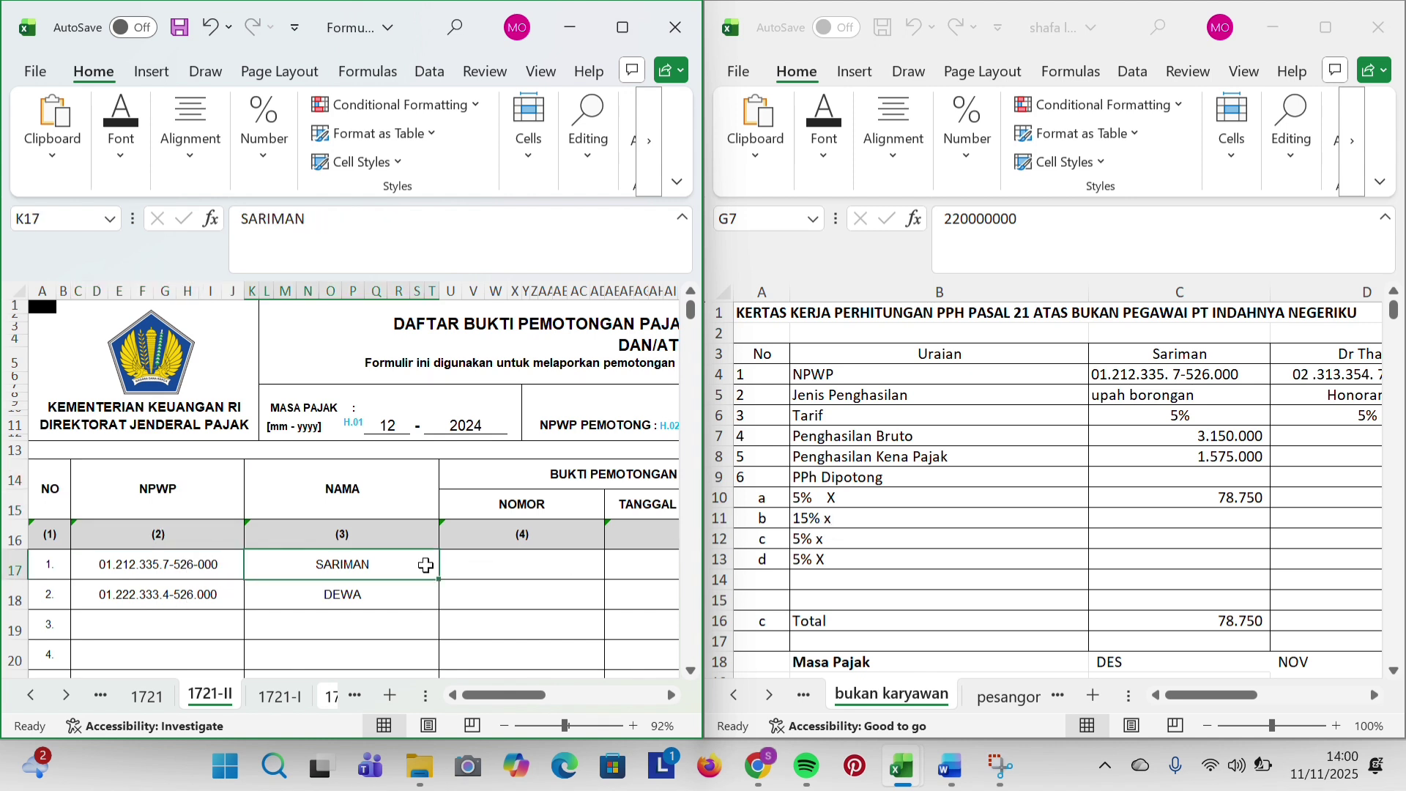
{"action": "scroll", "coordinate": [1190, 385], "scroll_direction": "up", "scroll_amount": 5, "text": "ctrl"}
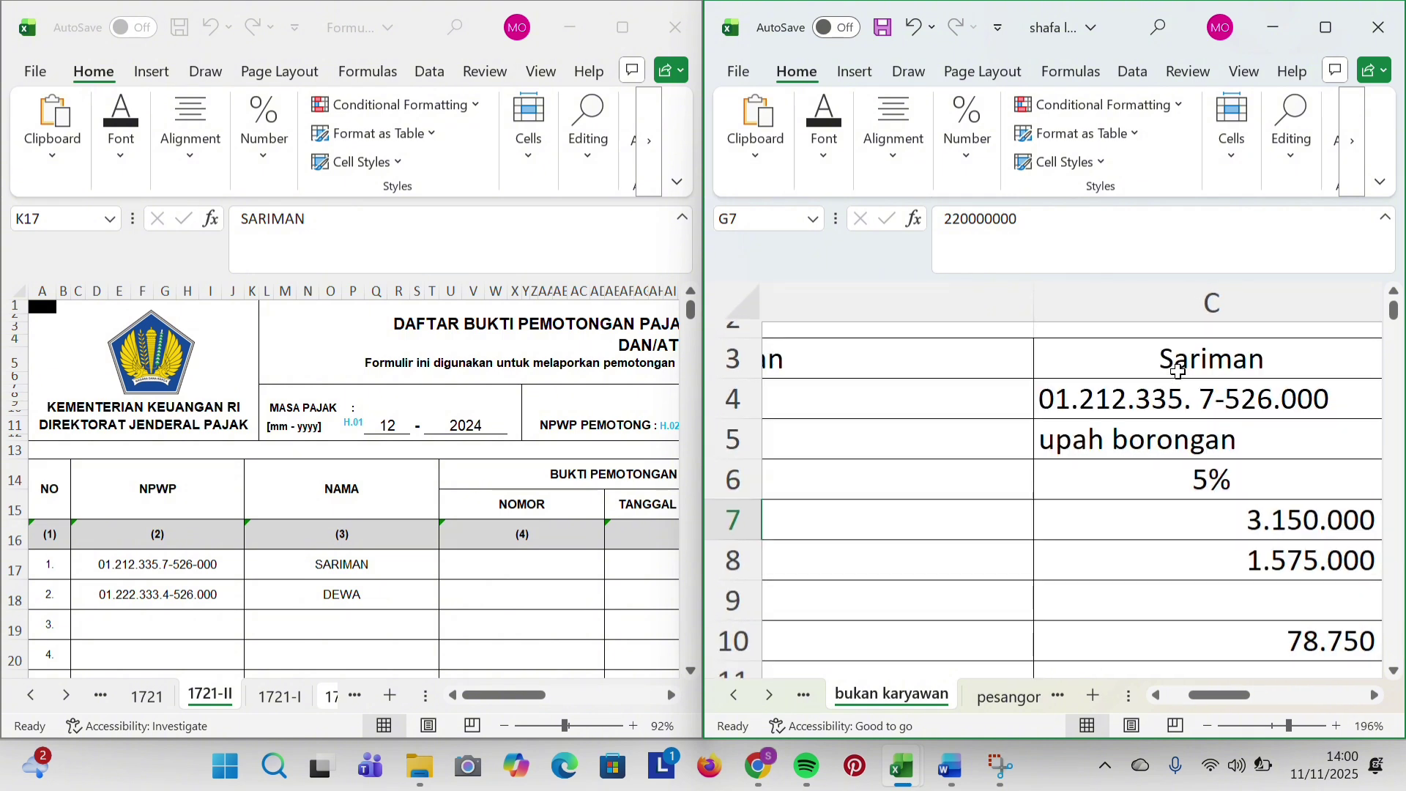
{"action": "scroll", "coordinate": [1178, 372], "scroll_direction": "down", "scroll_amount": 2, "text": "ctrl"}
{"action": "scroll", "coordinate": [499, 521], "scroll_direction": "right", "scroll_amount": 5}
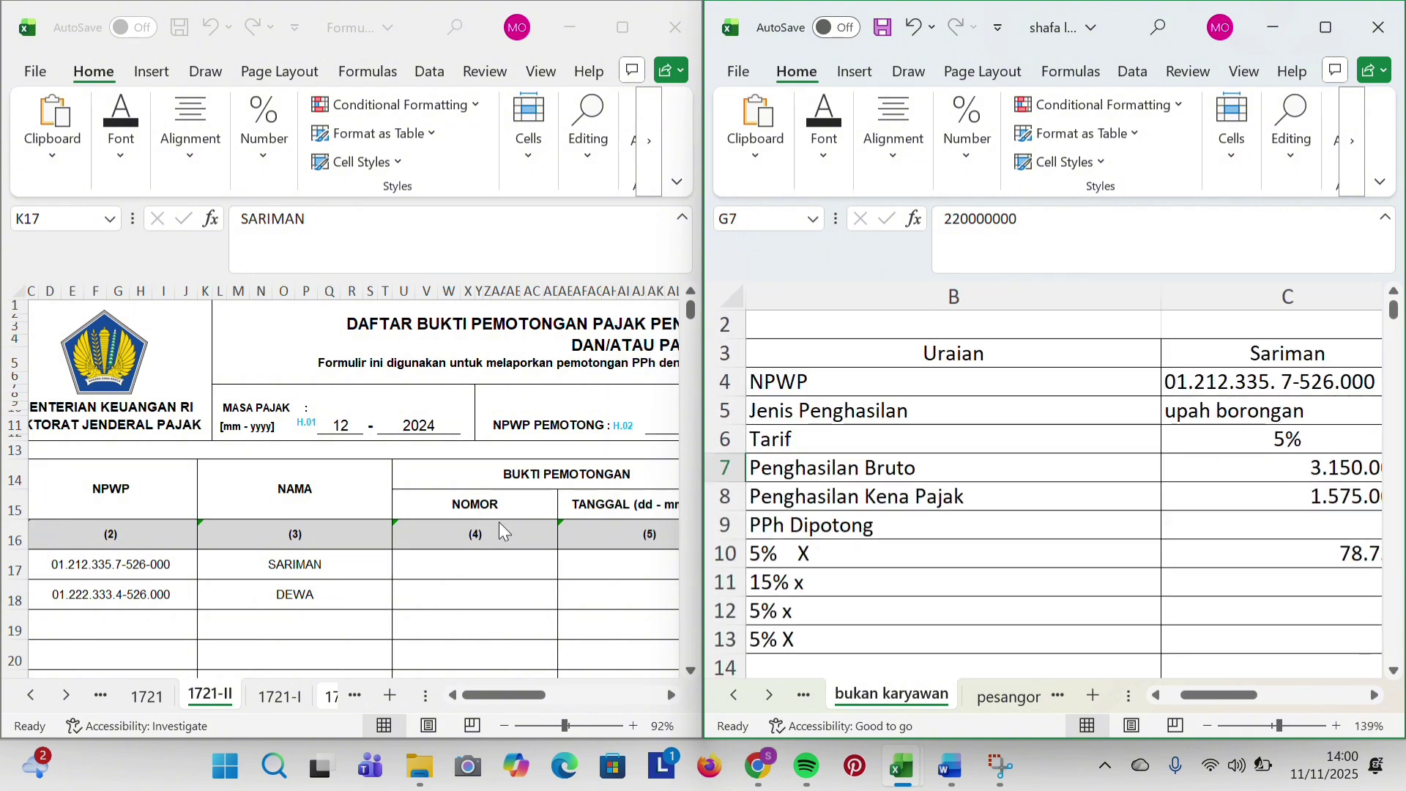
{"action": "scroll", "coordinate": [498, 521], "scroll_direction": "right", "scroll_amount": 3}
Check the tax object code in AP17 of form 1721-II against the Jenis Penghasilan entry in worksheet cell C5.
{"action": "left_click", "coordinate": [551, 565]}
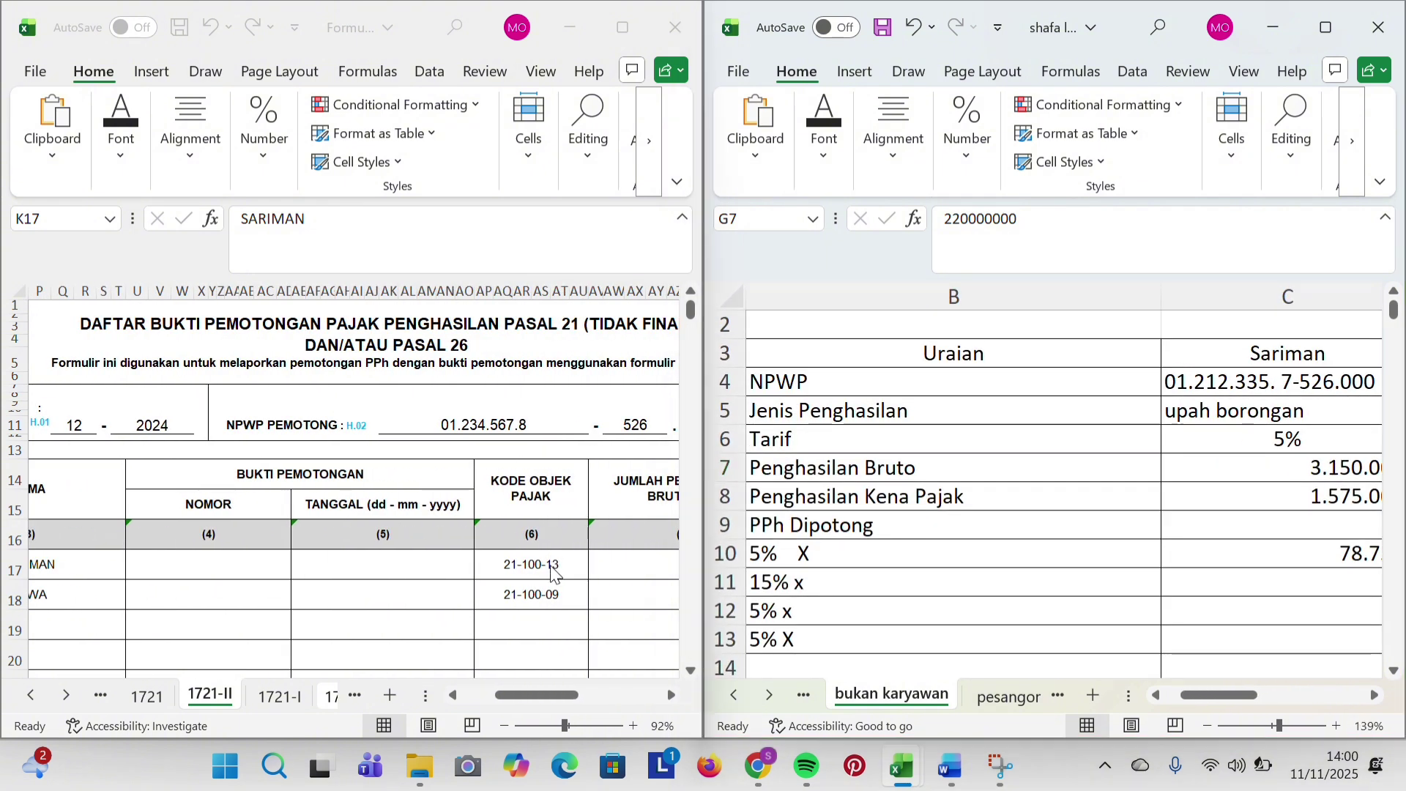
{"action": "left_click", "coordinate": [552, 564]}
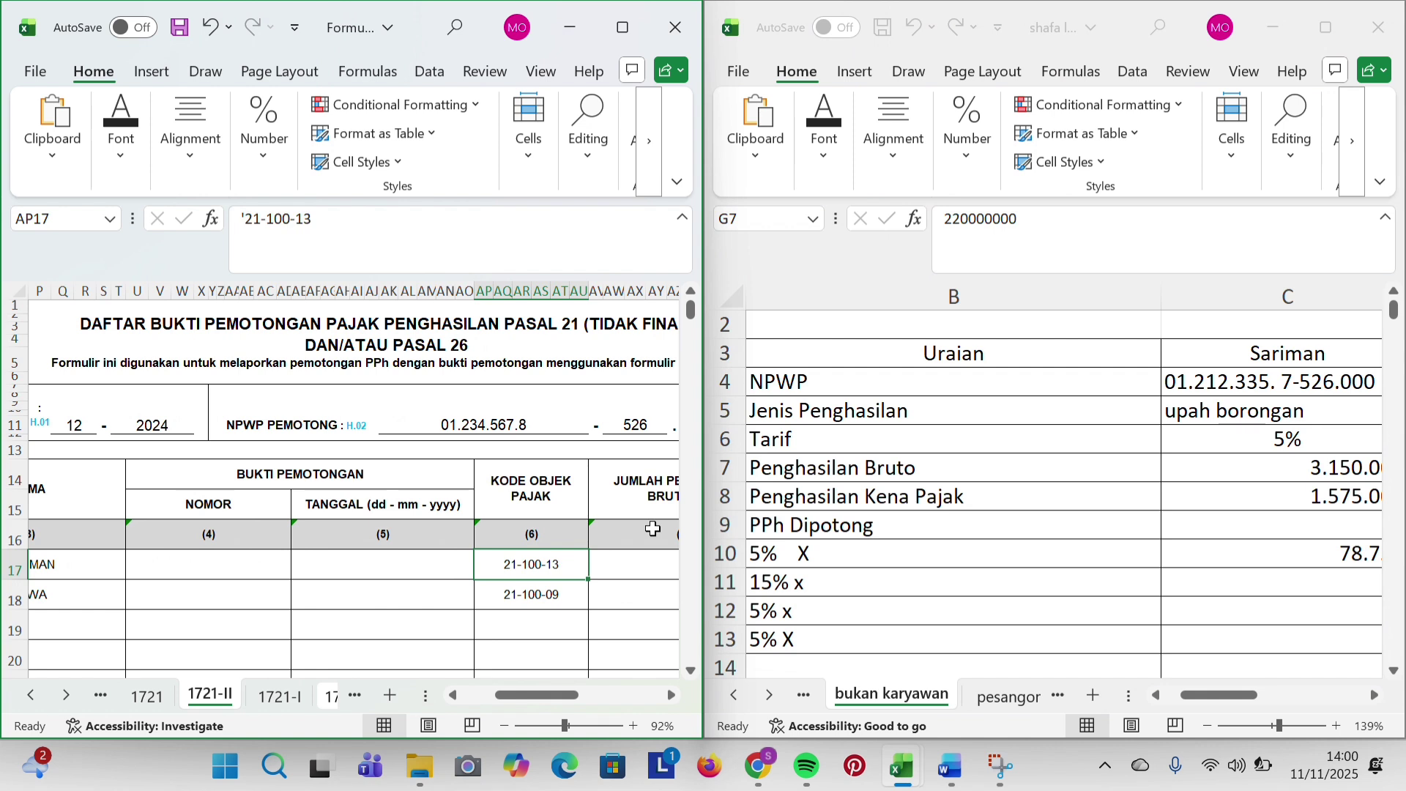
{"action": "left_click", "coordinate": [1011, 412]}
{"action": "left_click", "coordinate": [1239, 399]}
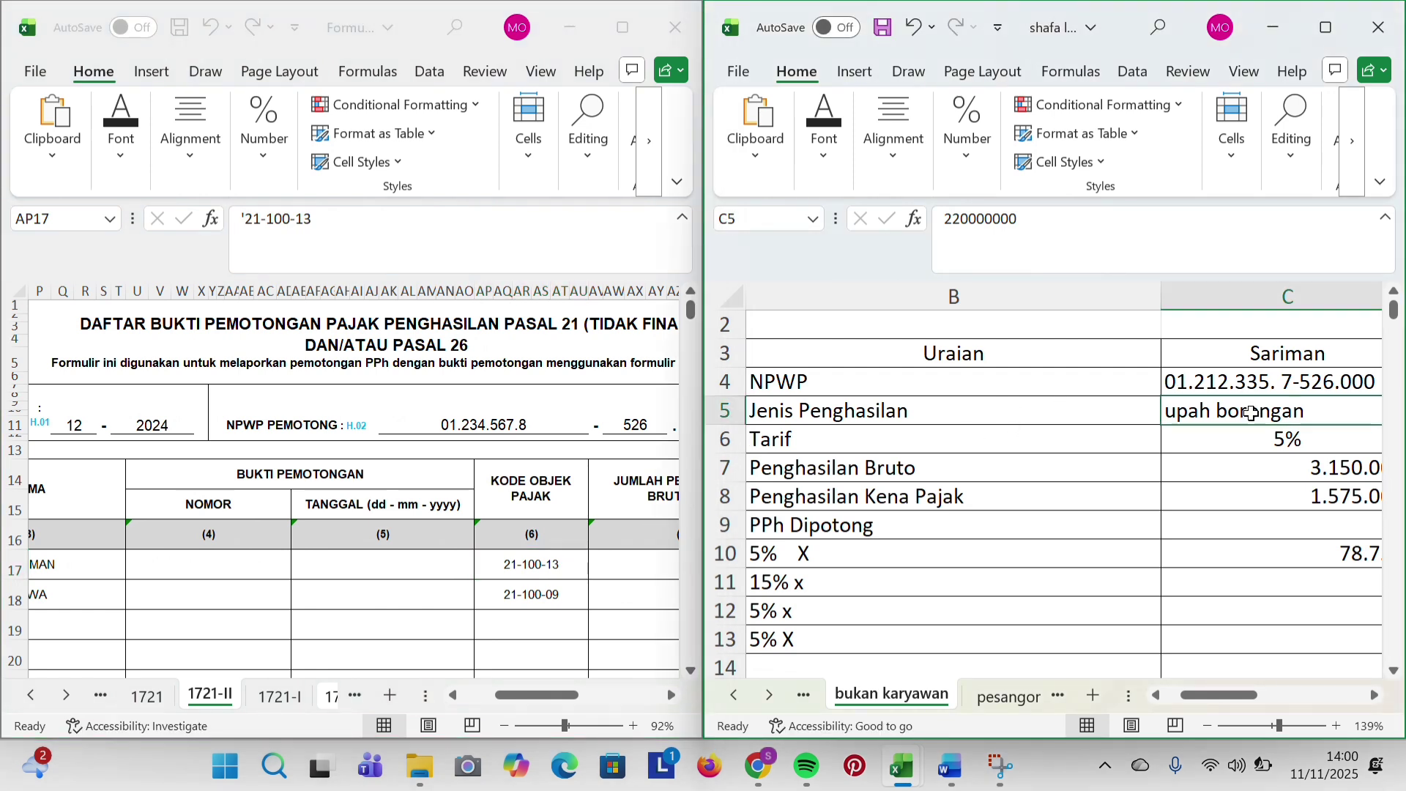
{"action": "scroll", "coordinate": [1245, 407], "scroll_direction": "right", "scroll_amount": 3}
{"action": "scroll", "coordinate": [1208, 418], "scroll_direction": "left", "scroll_amount": 3}
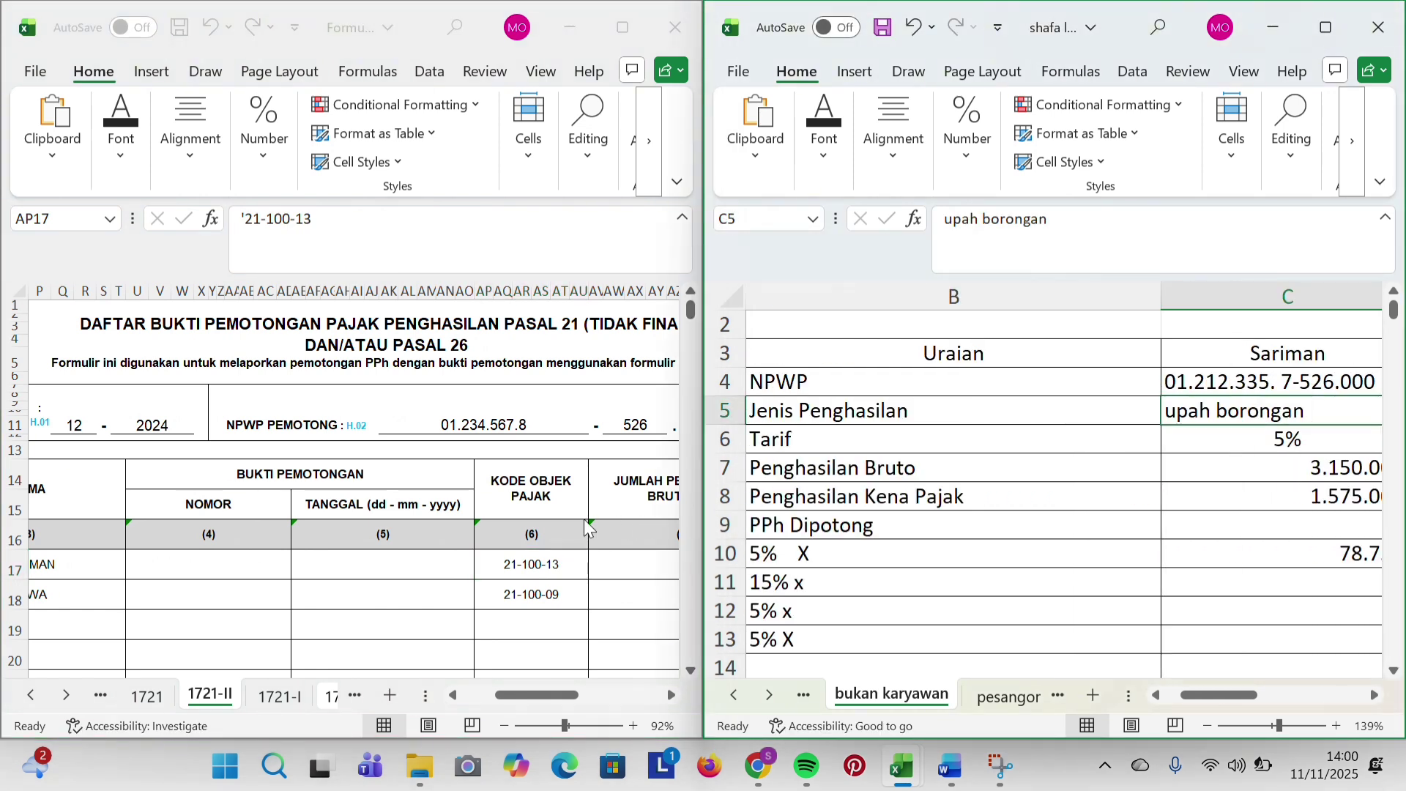
Check the gross income in AV17 of form 1721-II against Penghasilan Bruto in worksheet cell C7.
{"action": "scroll", "coordinate": [568, 521], "scroll_direction": "right", "scroll_amount": 3}
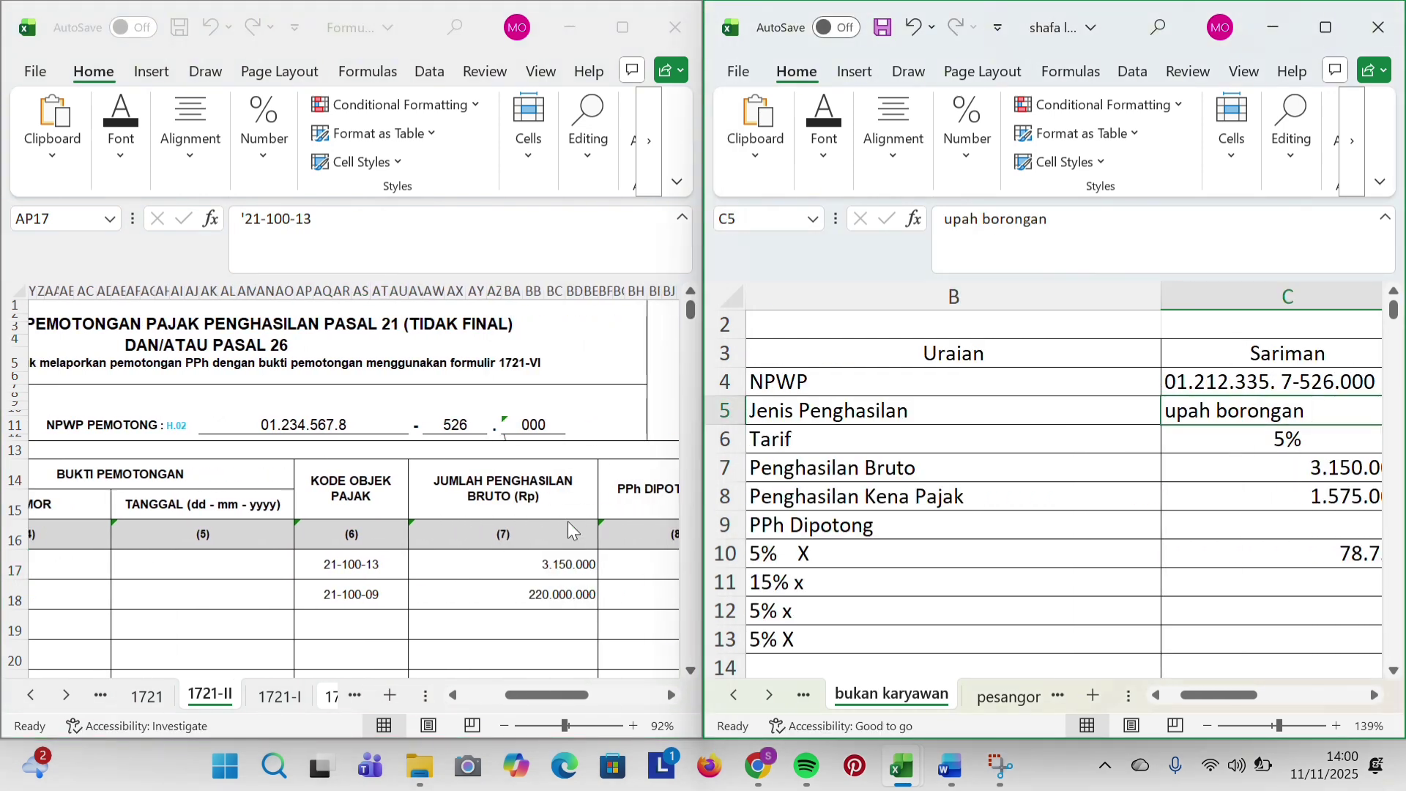
{"action": "left_click", "coordinate": [562, 563]}
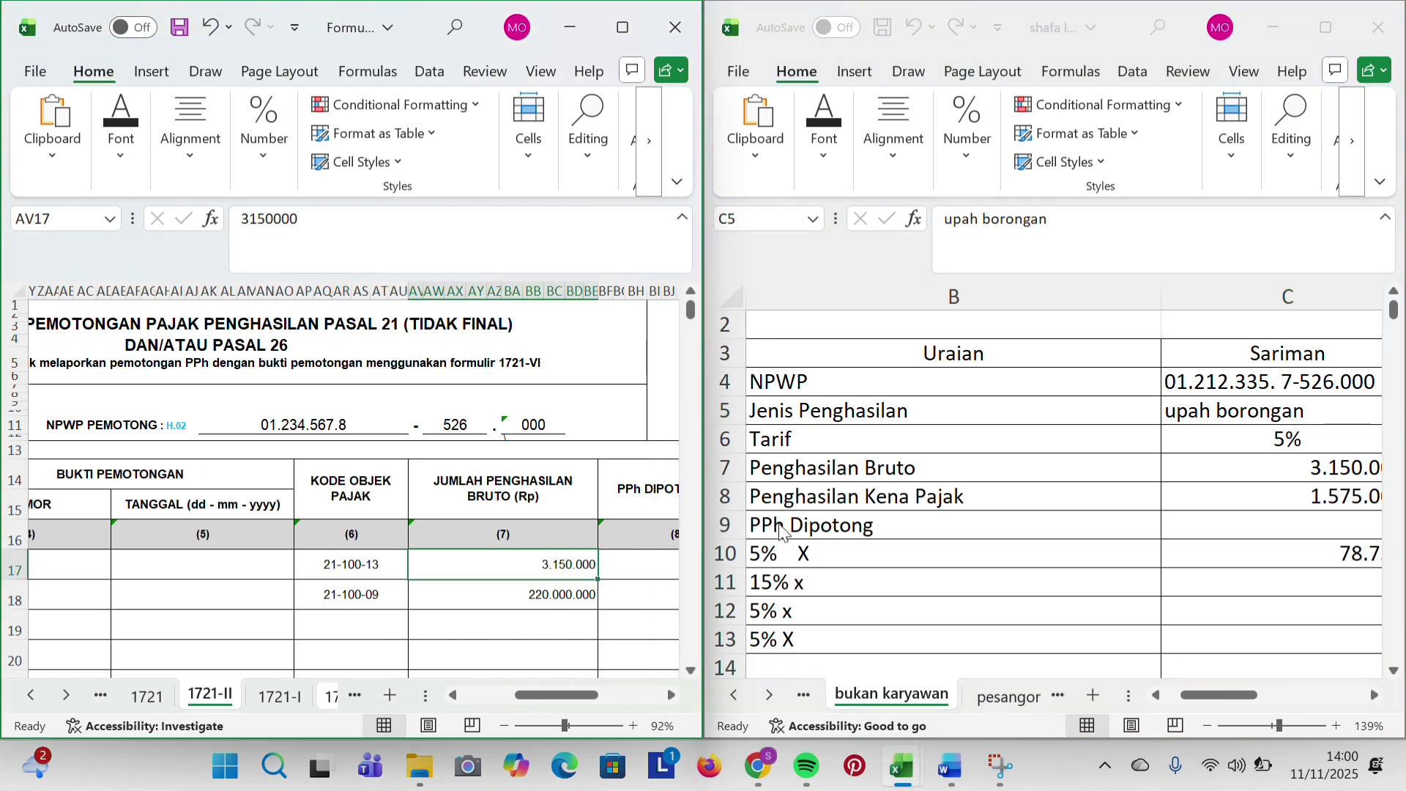
{"action": "left_click", "coordinate": [1242, 463]}
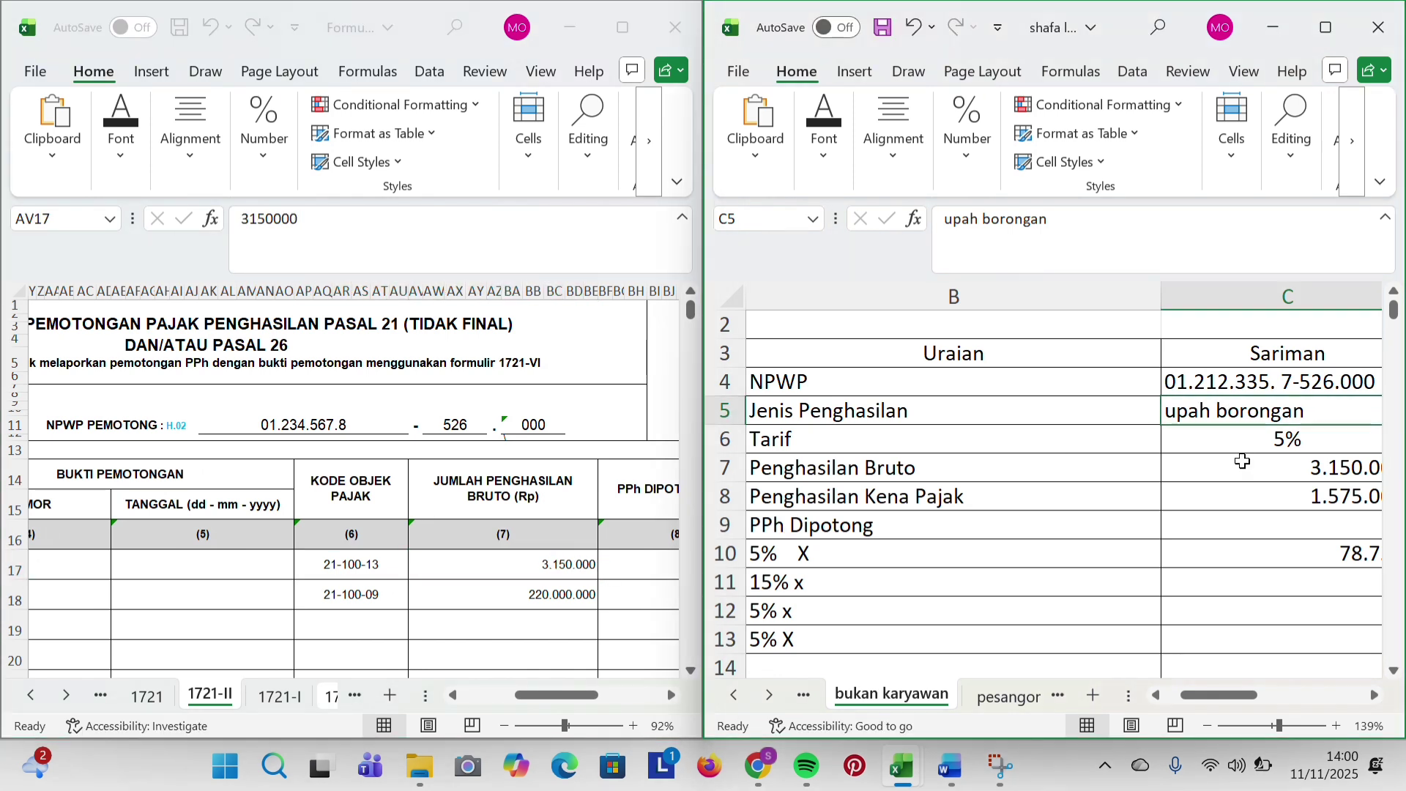
{"action": "left_click", "coordinate": [1243, 473]}
{"action": "scroll", "coordinate": [1243, 475], "scroll_direction": "down", "scroll_amount": 3, "text": "ctrl"}
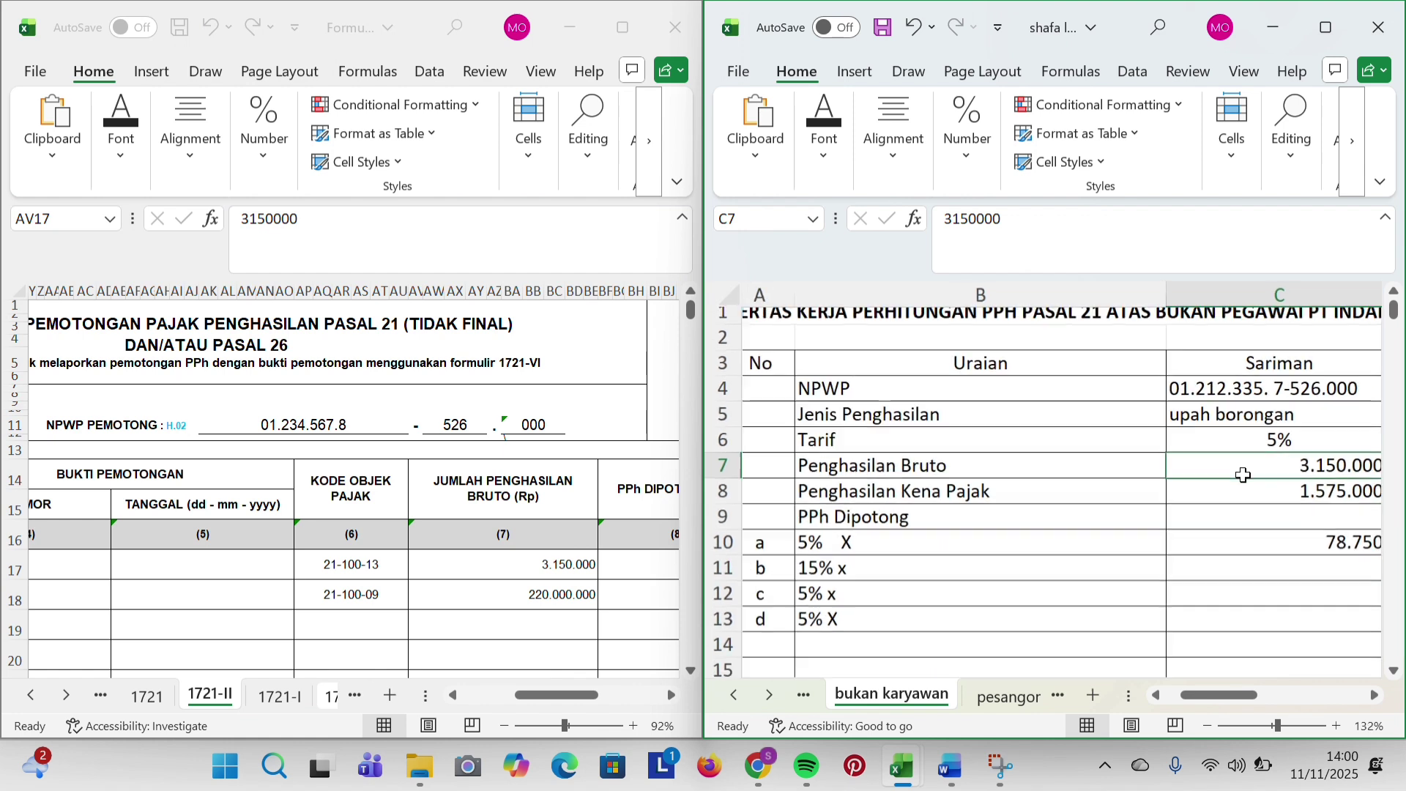
{"action": "scroll", "coordinate": [644, 542], "scroll_direction": "right", "scroll_amount": 3}
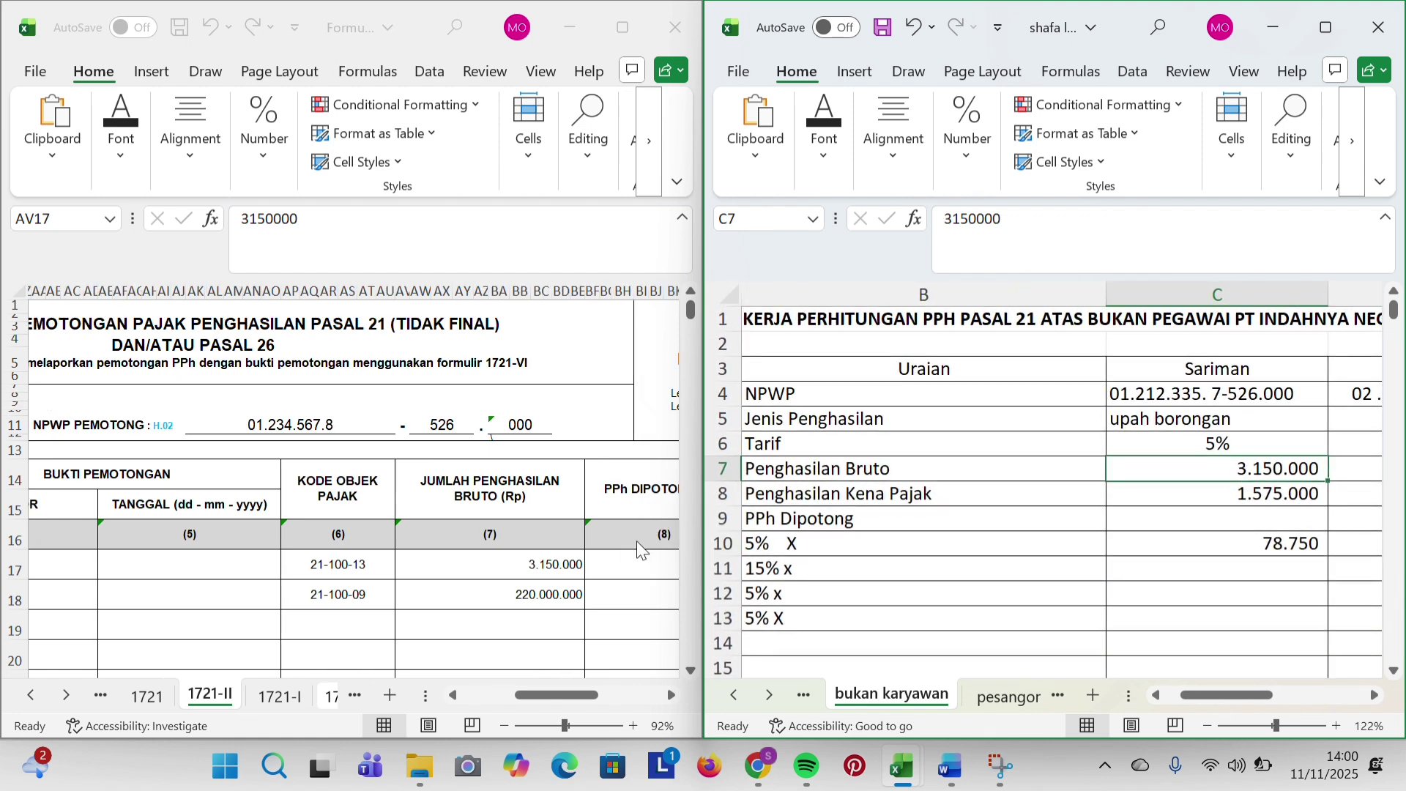
Compare PPh Dipotong in BF17 of form 1721-II with the first recipient's 5% tax amount in worksheet row 10.
{"action": "left_click", "coordinate": [550, 569]}
{"action": "left_click", "coordinate": [550, 569]}
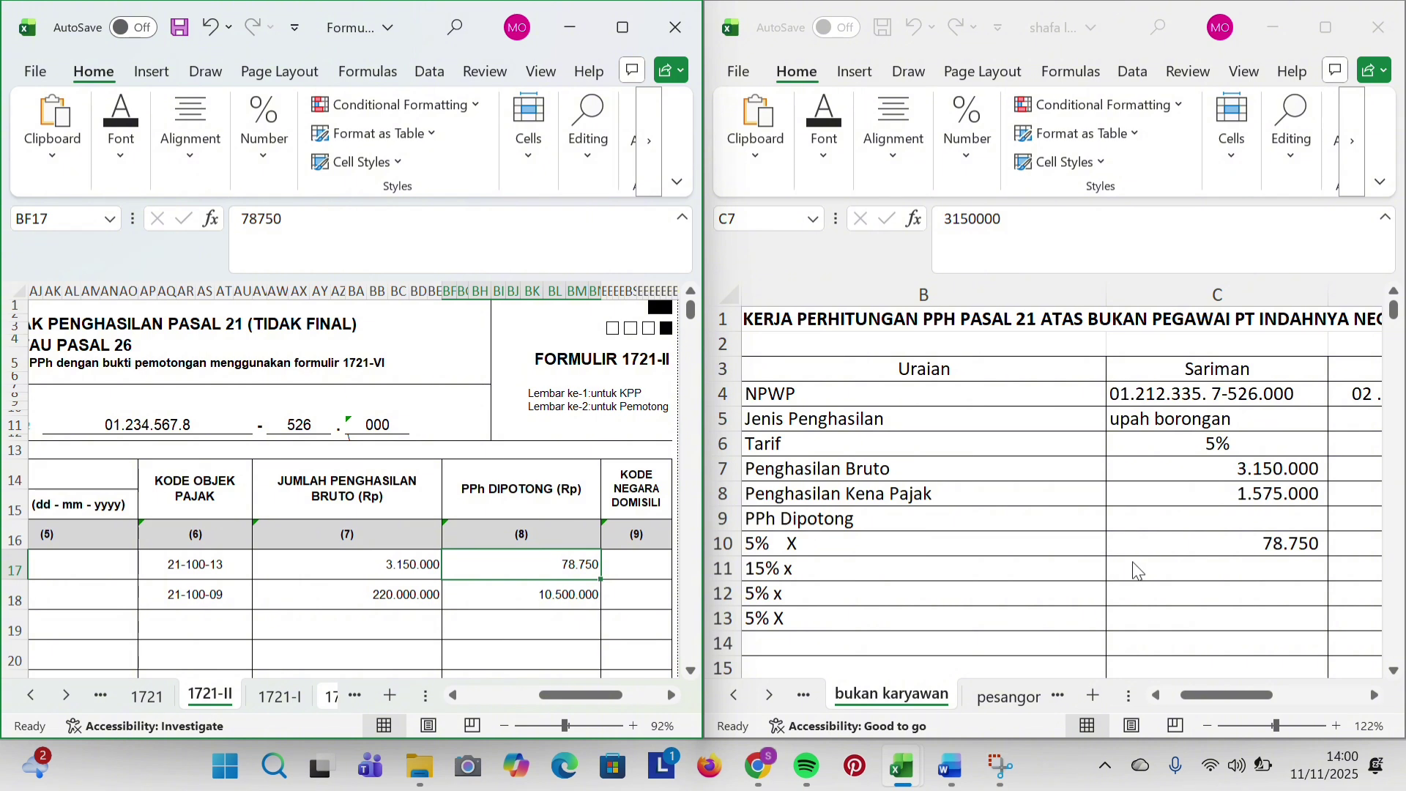
{"action": "left_click", "coordinate": [1139, 543]}
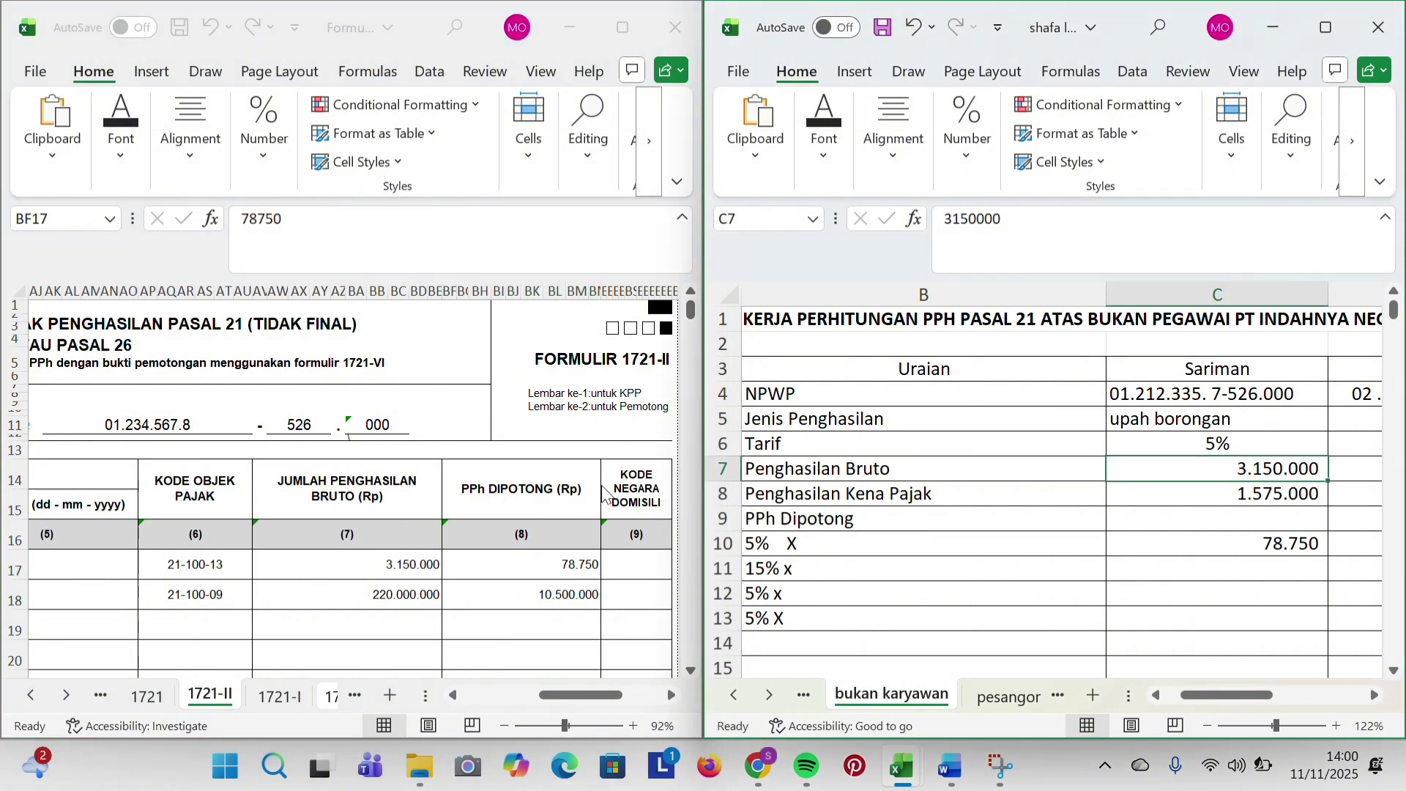
Compare the second recipient's identity, object code and gross income in form row 18 with the Honorarium entry in worksheet column G.
{"action": "scroll", "coordinate": [604, 494], "scroll_direction": "left", "scroll_amount": 10}
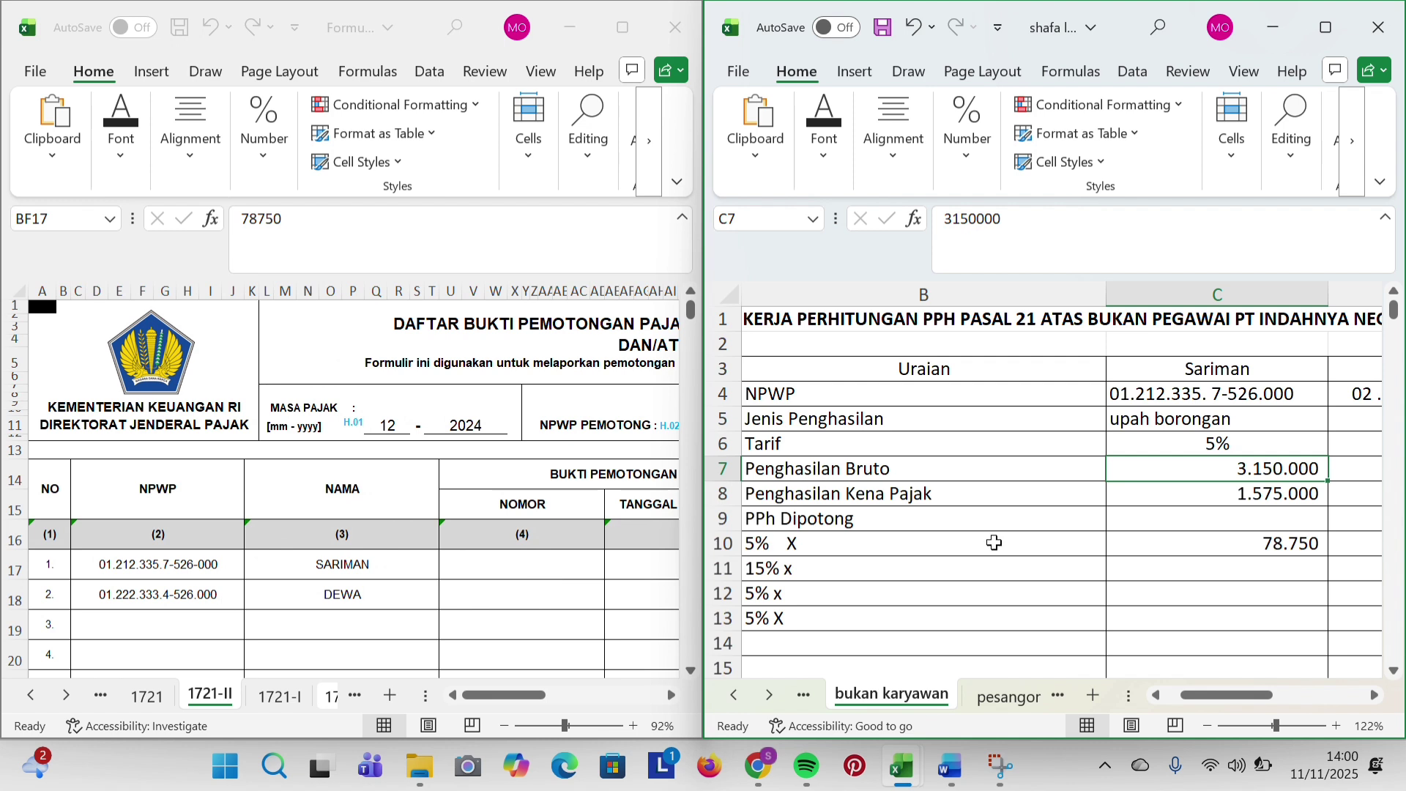
{"action": "scroll", "coordinate": [995, 543], "scroll_direction": "right", "scroll_amount": 5}
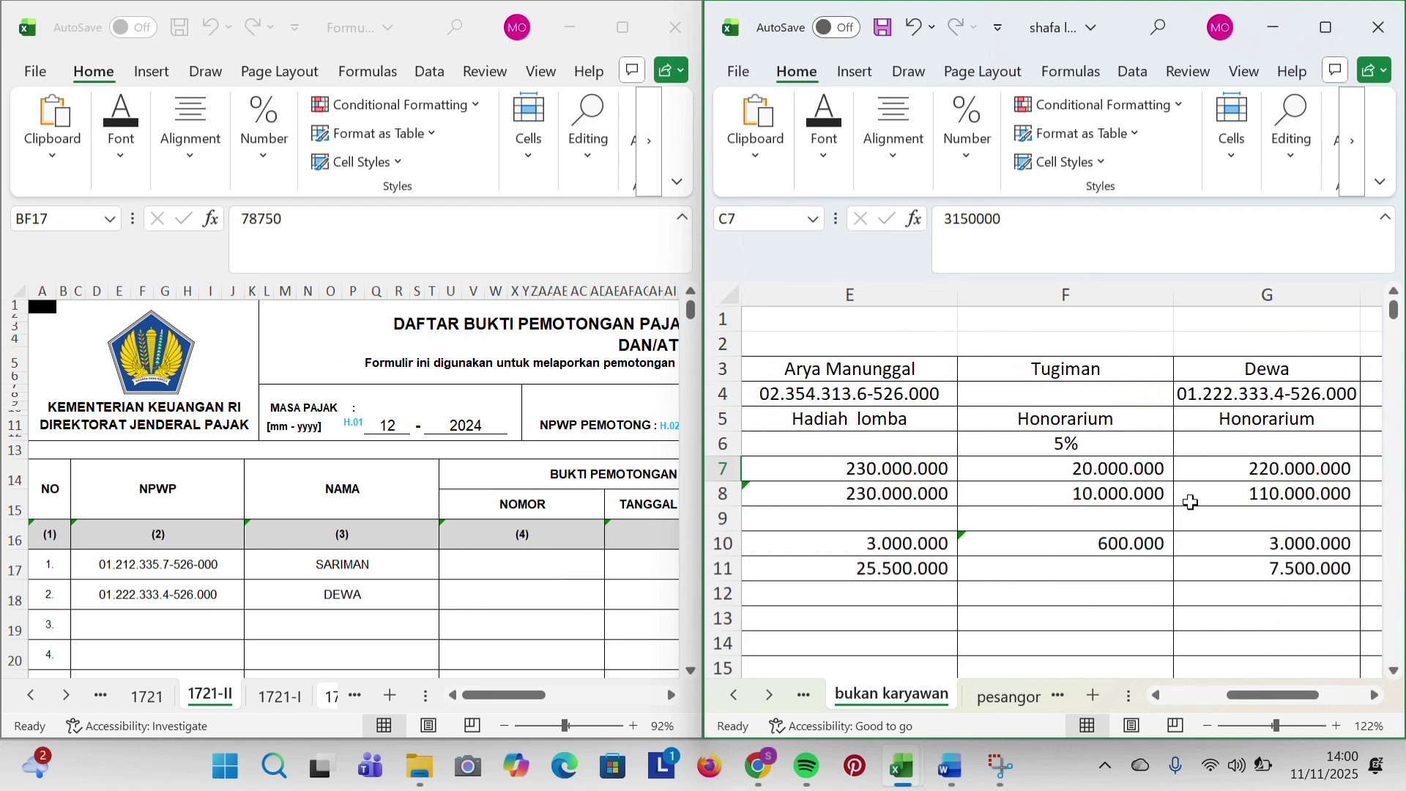
{"action": "scroll", "coordinate": [410, 650], "scroll_direction": "right", "scroll_amount": 5}
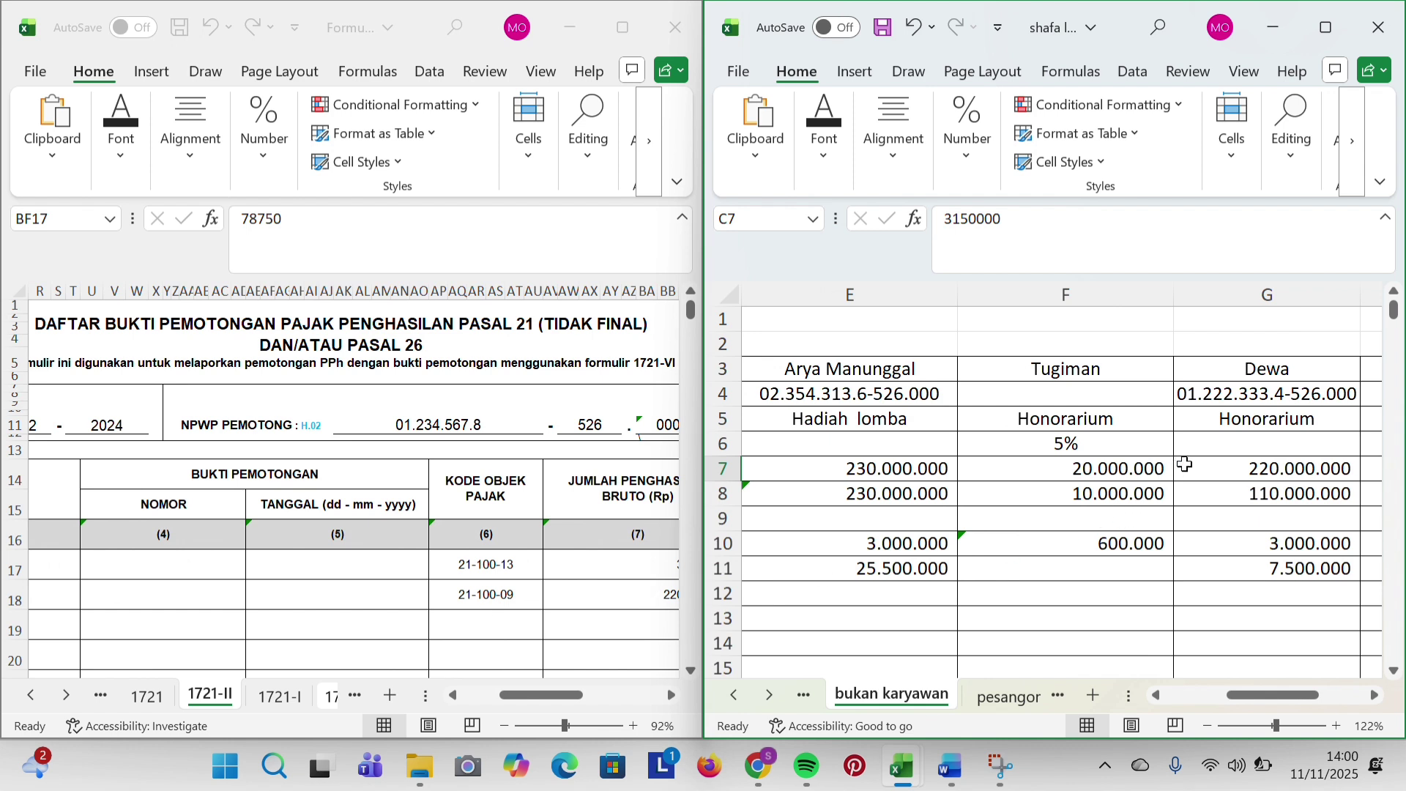
{"action": "left_click", "coordinate": [1207, 418]}
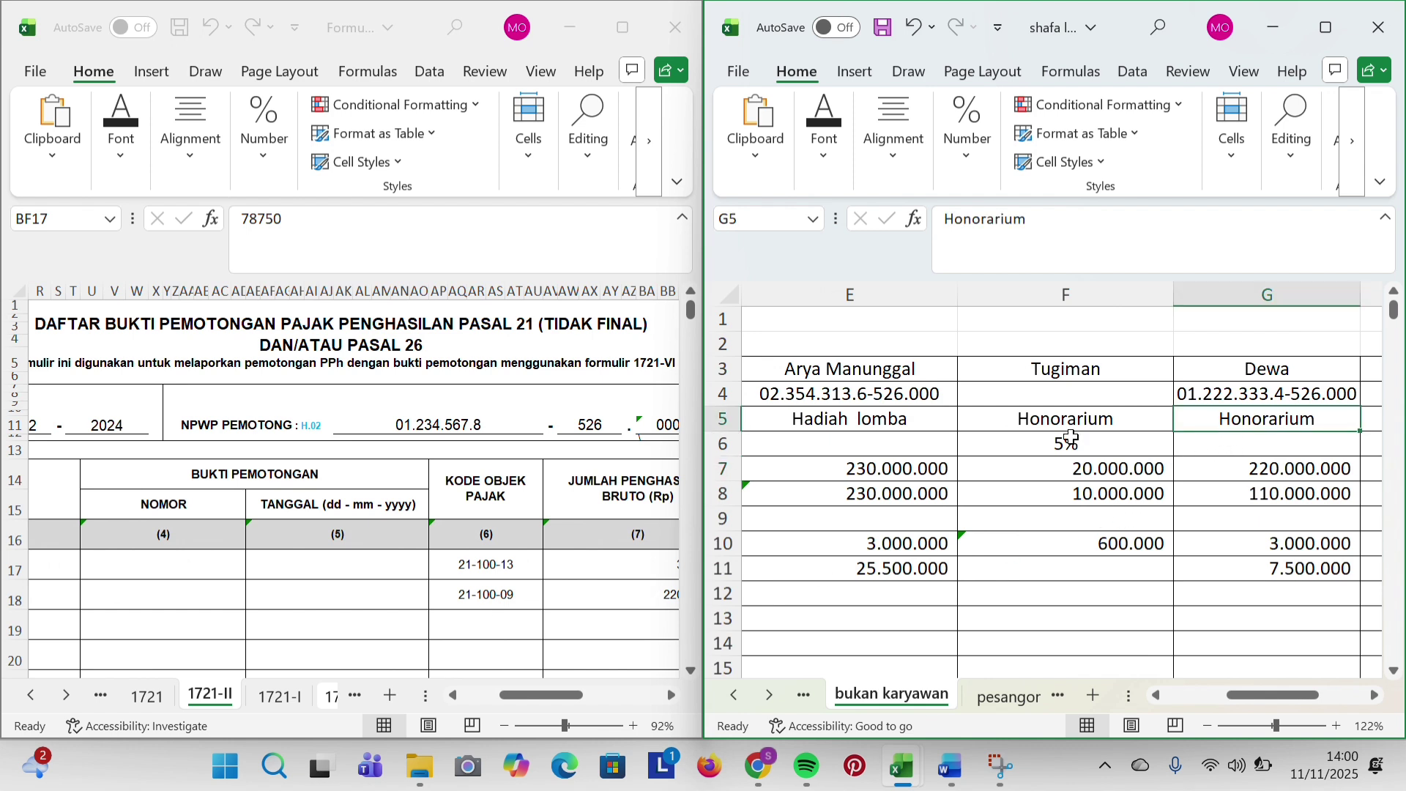
{"action": "scroll", "coordinate": [557, 532], "scroll_direction": "right", "scroll_amount": 3}
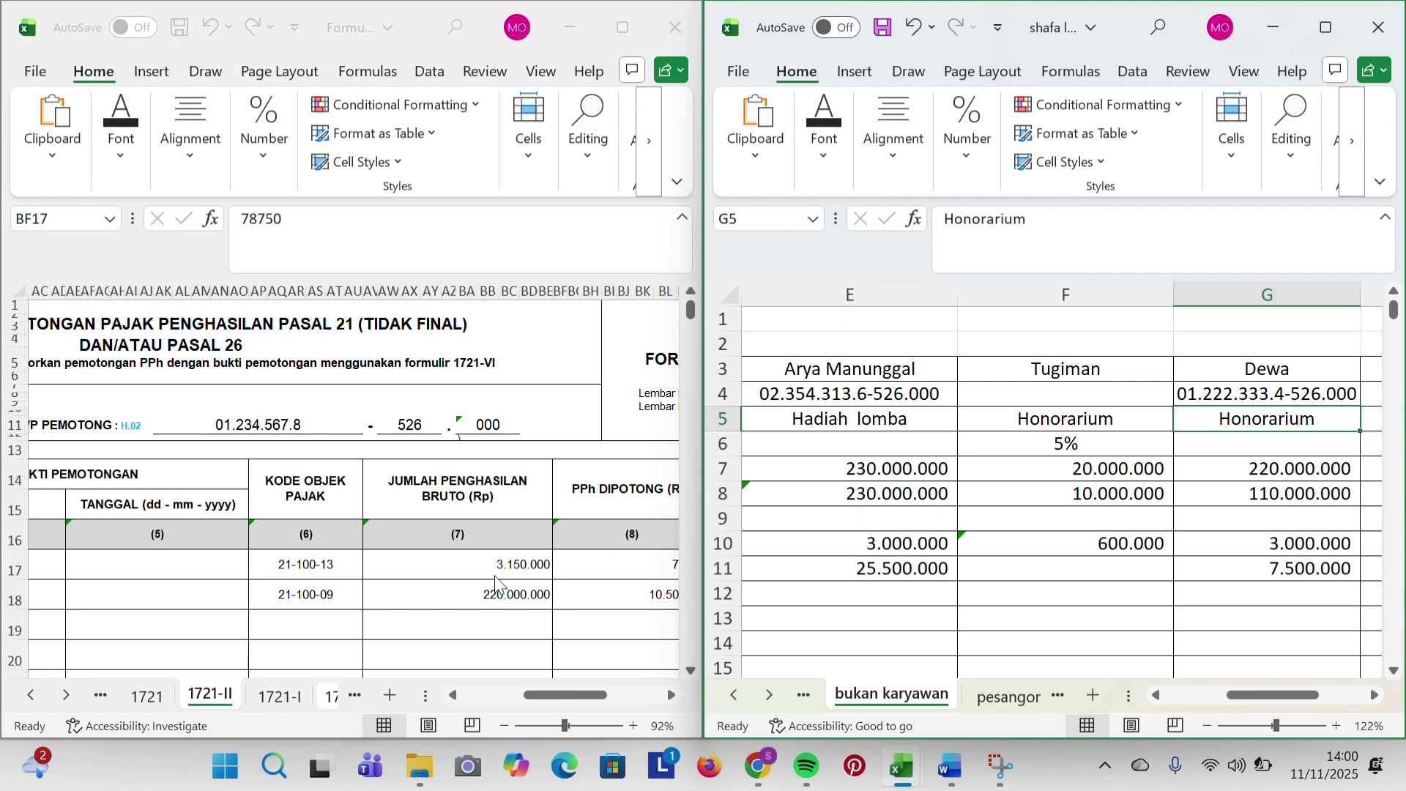
{"action": "left_click", "coordinate": [515, 594]}
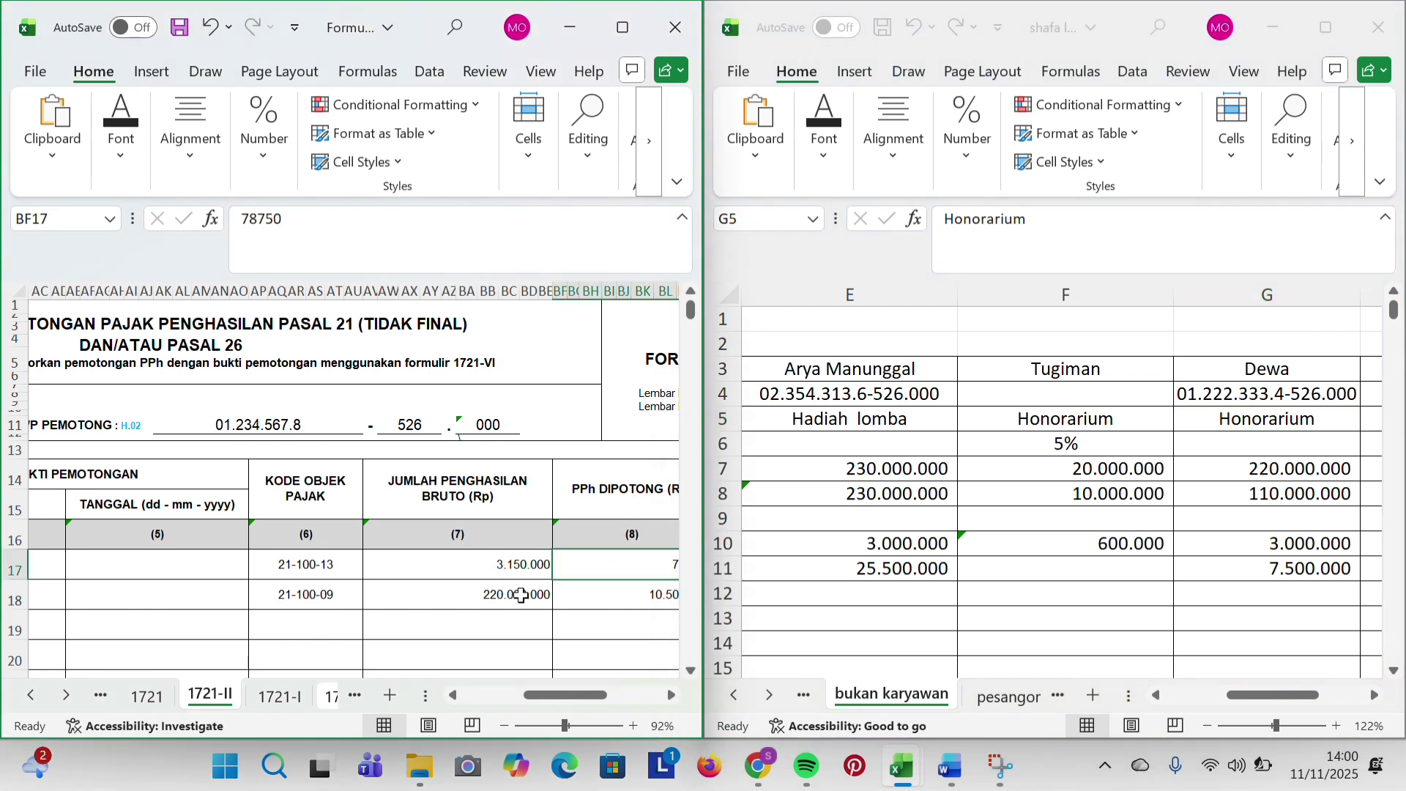
Check PPh Dipotong in BF18 of form 1721-II against the tax total in row 16 of worksheet column G.
{"action": "scroll", "coordinate": [520, 595], "scroll_direction": "right", "scroll_amount": 3}
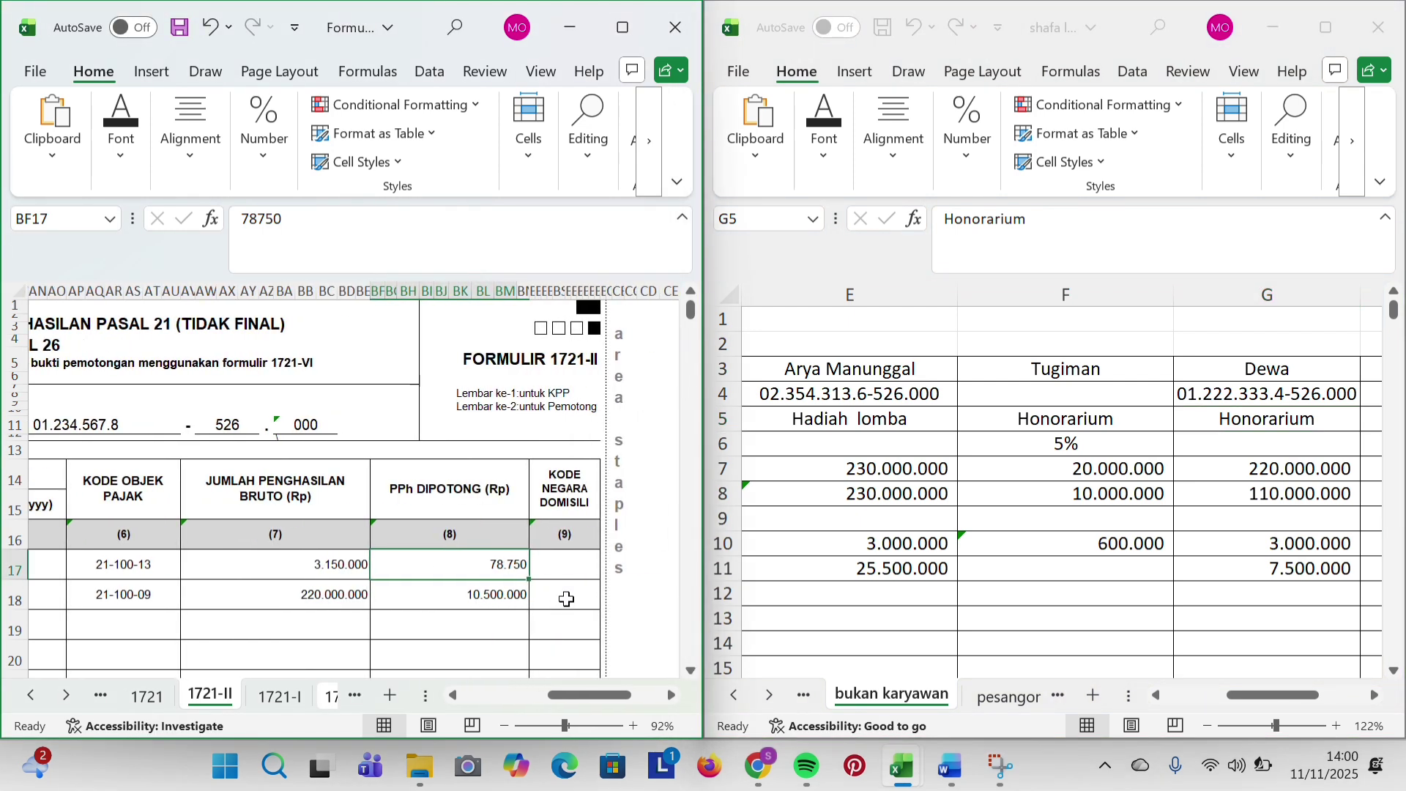
{"action": "left_click", "coordinate": [486, 601]}
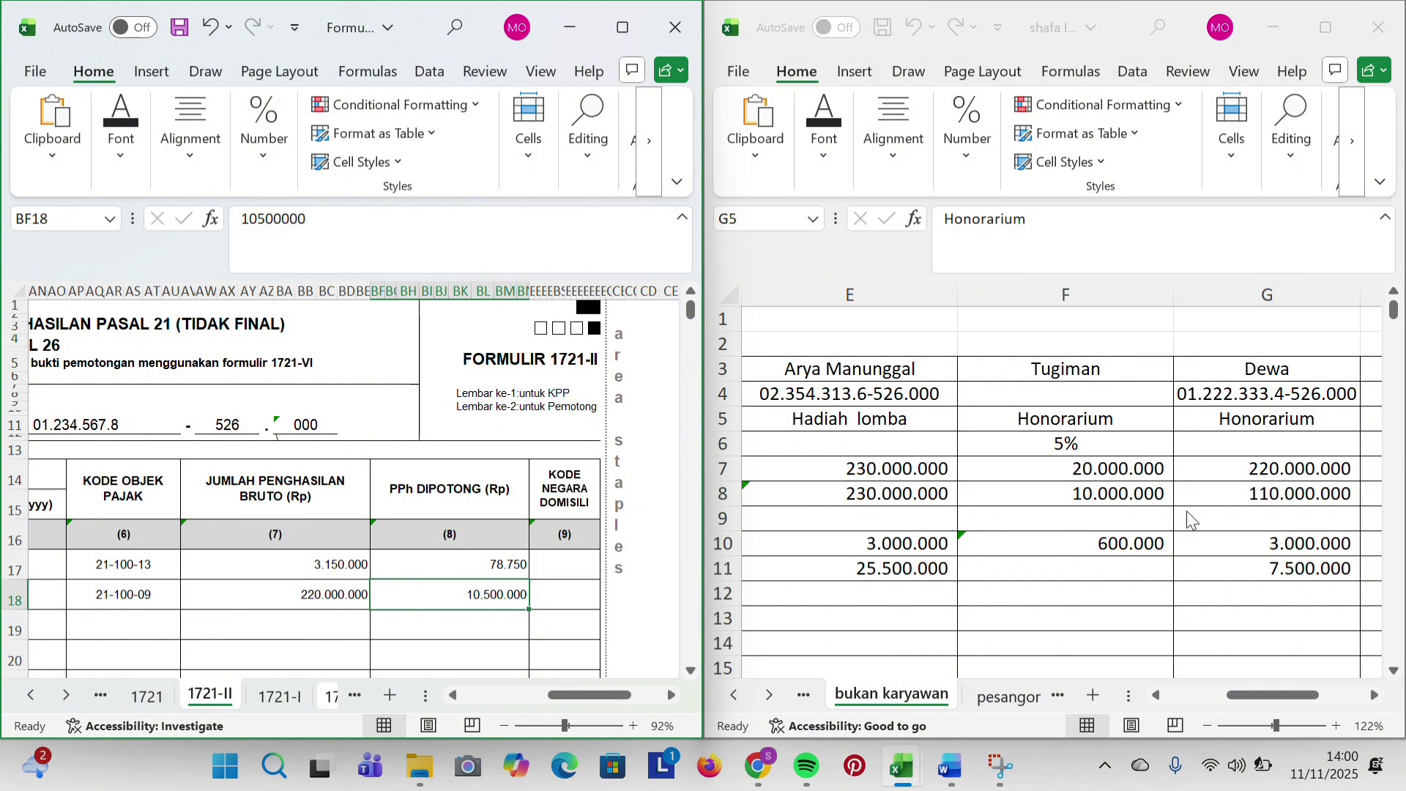
{"action": "scroll", "coordinate": [1191, 520], "scroll_direction": "down", "scroll_amount": 2}
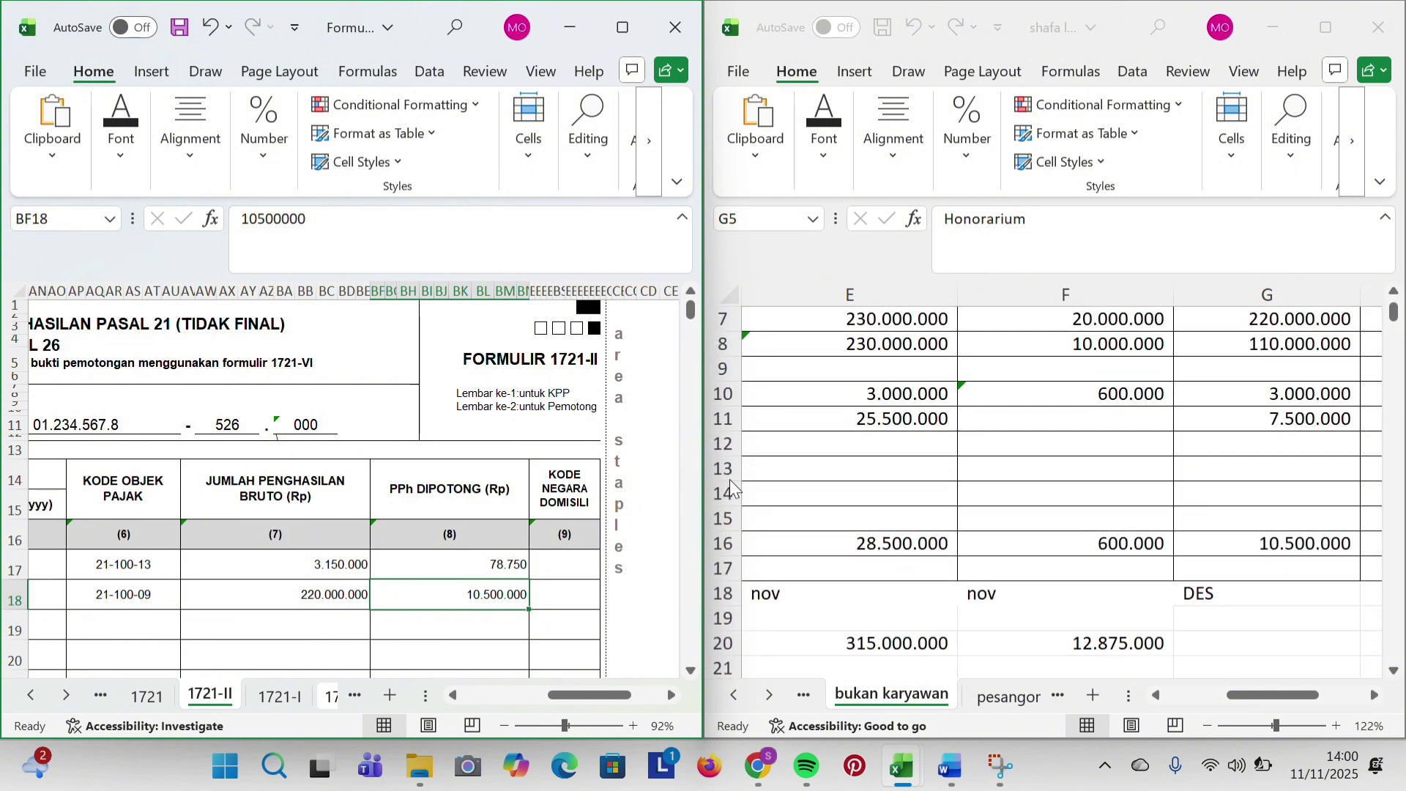
Check which rows of Jumlah Penghasilan Bruto the SUM formula in total cell AV37 of form 1721-II covers.
{"action": "scroll", "coordinate": [109, 505], "scroll_direction": "down", "scroll_amount": 5}
{"action": "scroll", "coordinate": [108, 505], "scroll_direction": "left", "scroll_amount": 5}
{"action": "scroll", "coordinate": [108, 505], "scroll_direction": "right", "scroll_amount": 4}
{"action": "left_click", "coordinate": [364, 616]}
{"action": "double_click", "coordinate": [364, 616]}
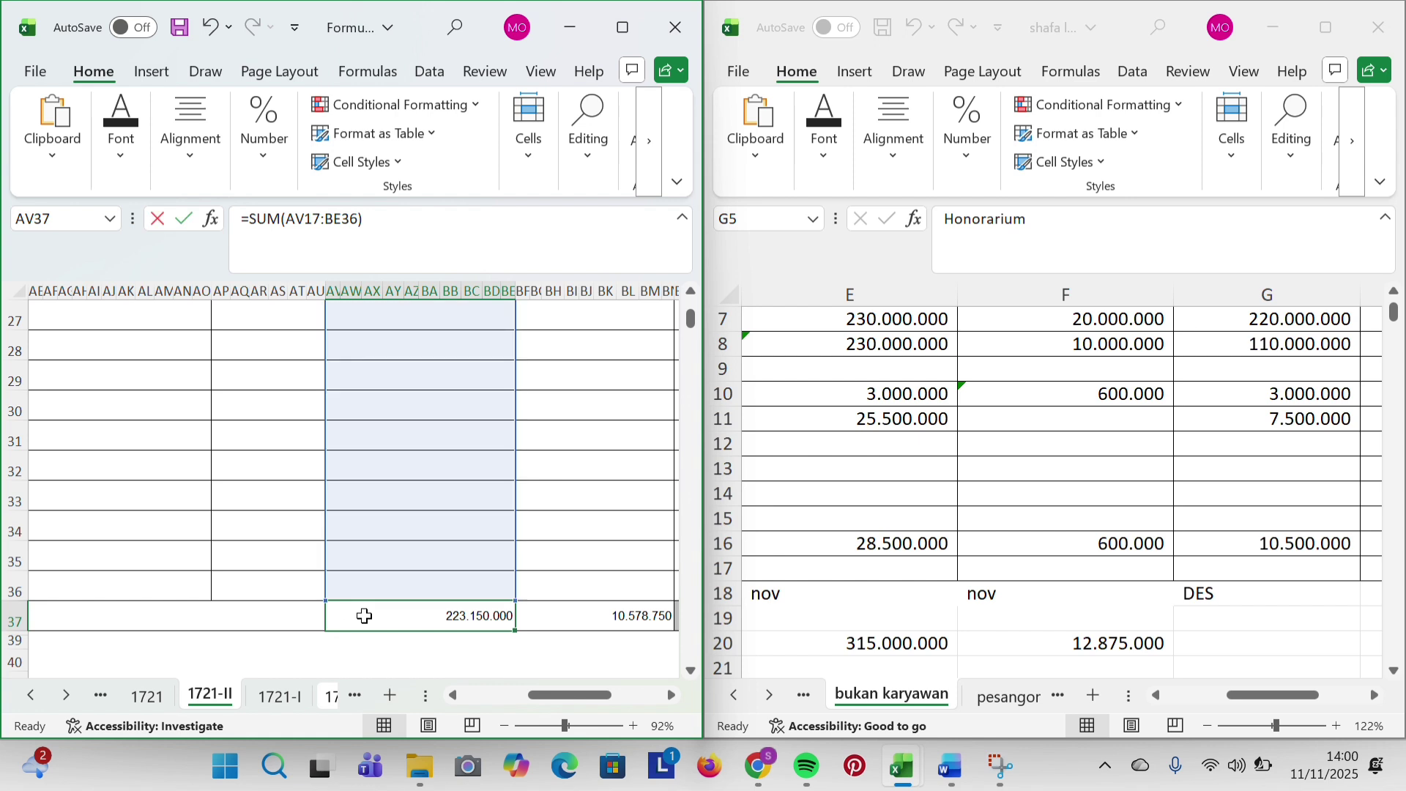
{"action": "scroll", "coordinate": [367, 611], "scroll_direction": "up", "scroll_amount": 4}
{"action": "scroll", "coordinate": [370, 586], "scroll_direction": "up", "scroll_amount": 1}
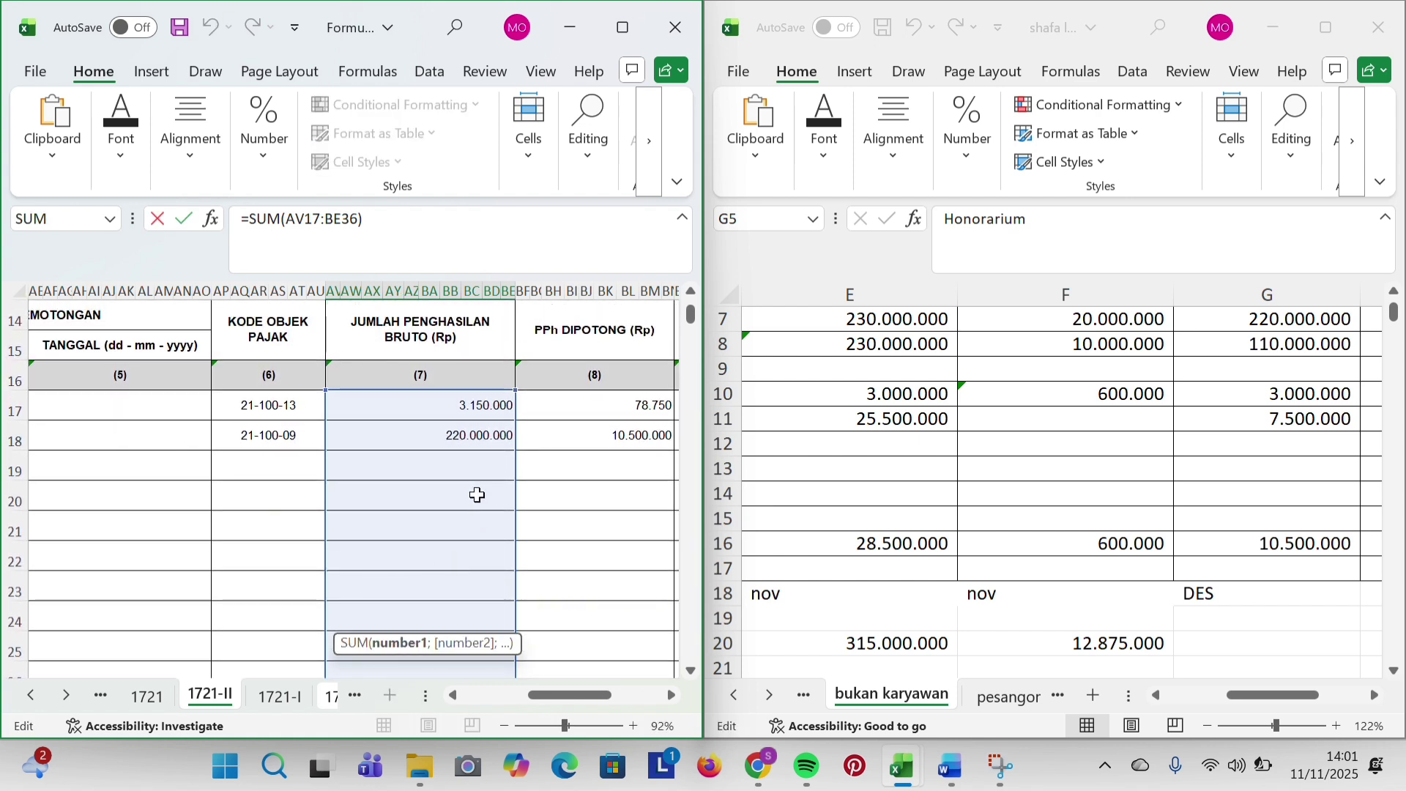
{"action": "scroll", "coordinate": [476, 495], "scroll_direction": "down", "scroll_amount": 1}
{"action": "scroll", "coordinate": [477, 495], "scroll_direction": "down", "scroll_amount": 4}
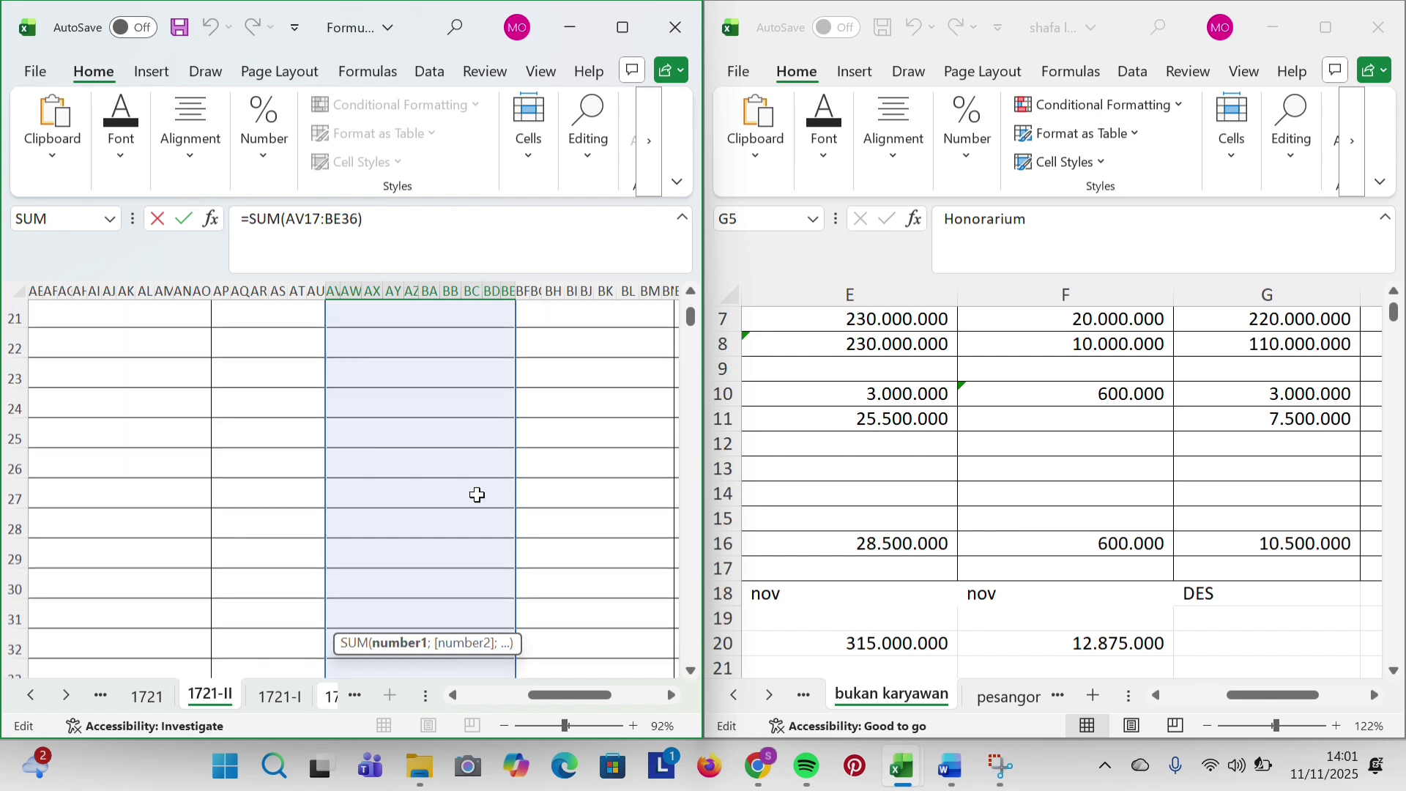
{"action": "key", "text": "Return"}
{"action": "scroll", "coordinate": [477, 495], "scroll_direction": "up", "scroll_amount": 2, "text": "ctrl"}
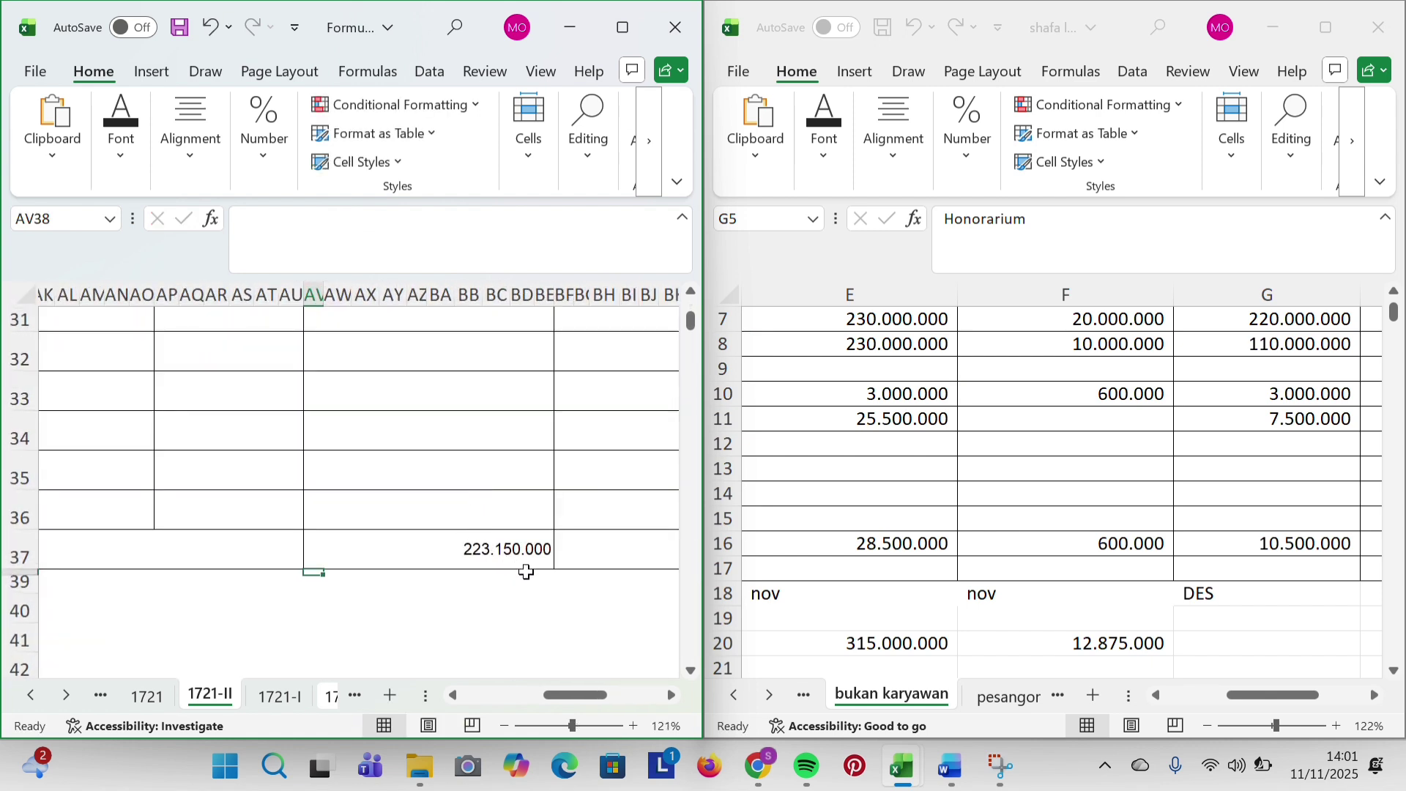
Check the SUM formula for the PPh Dipotong total in BF37 of form 1721-II against the entries in column 8.
{"action": "scroll", "coordinate": [527, 560], "scroll_direction": "right", "scroll_amount": 5}
{"action": "left_click", "coordinate": [455, 527]}
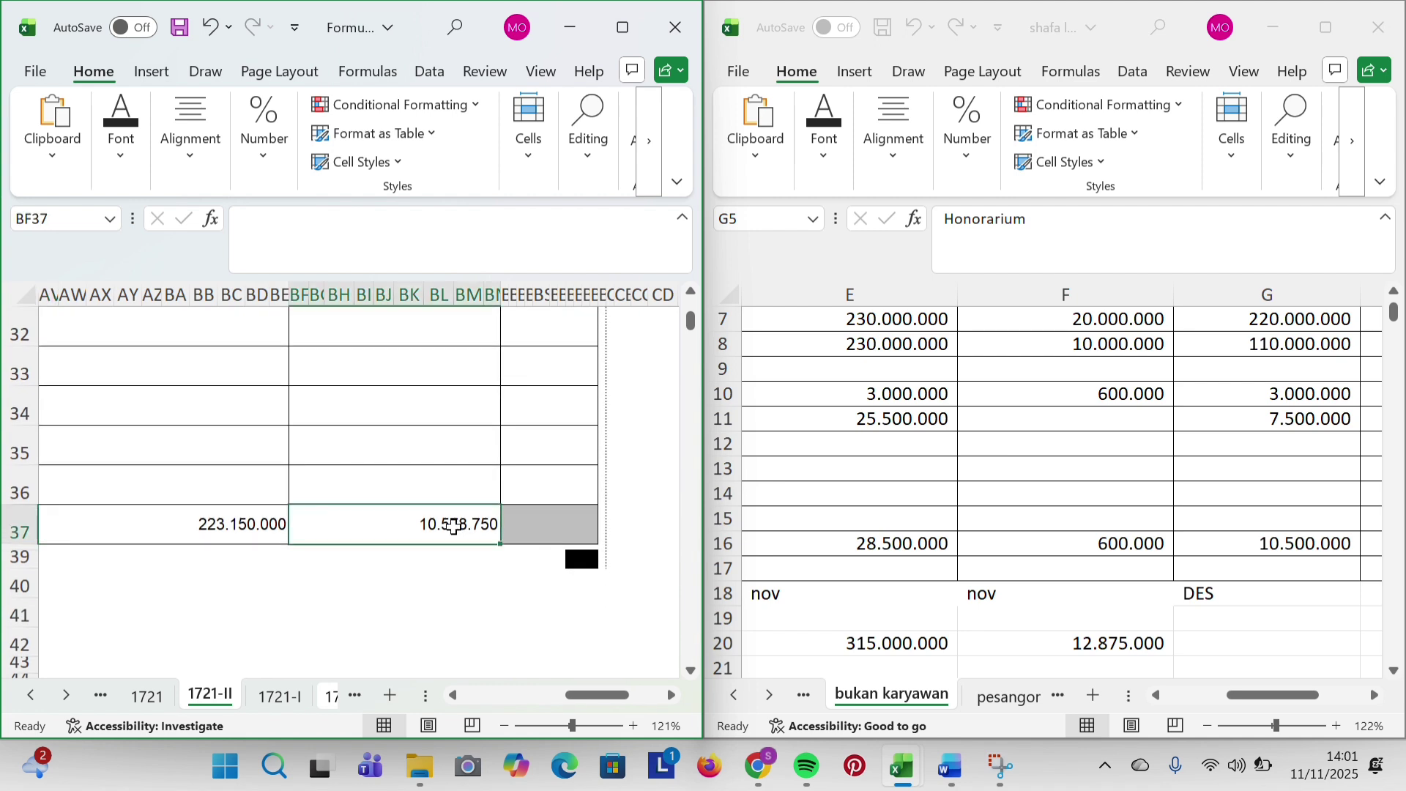
{"action": "key", "text": "alt+equal"}
{"action": "scroll", "coordinate": [454, 528], "scroll_direction": "up", "scroll_amount": 7}
{"action": "scroll", "coordinate": [502, 546], "scroll_direction": "down", "scroll_amount": 1}
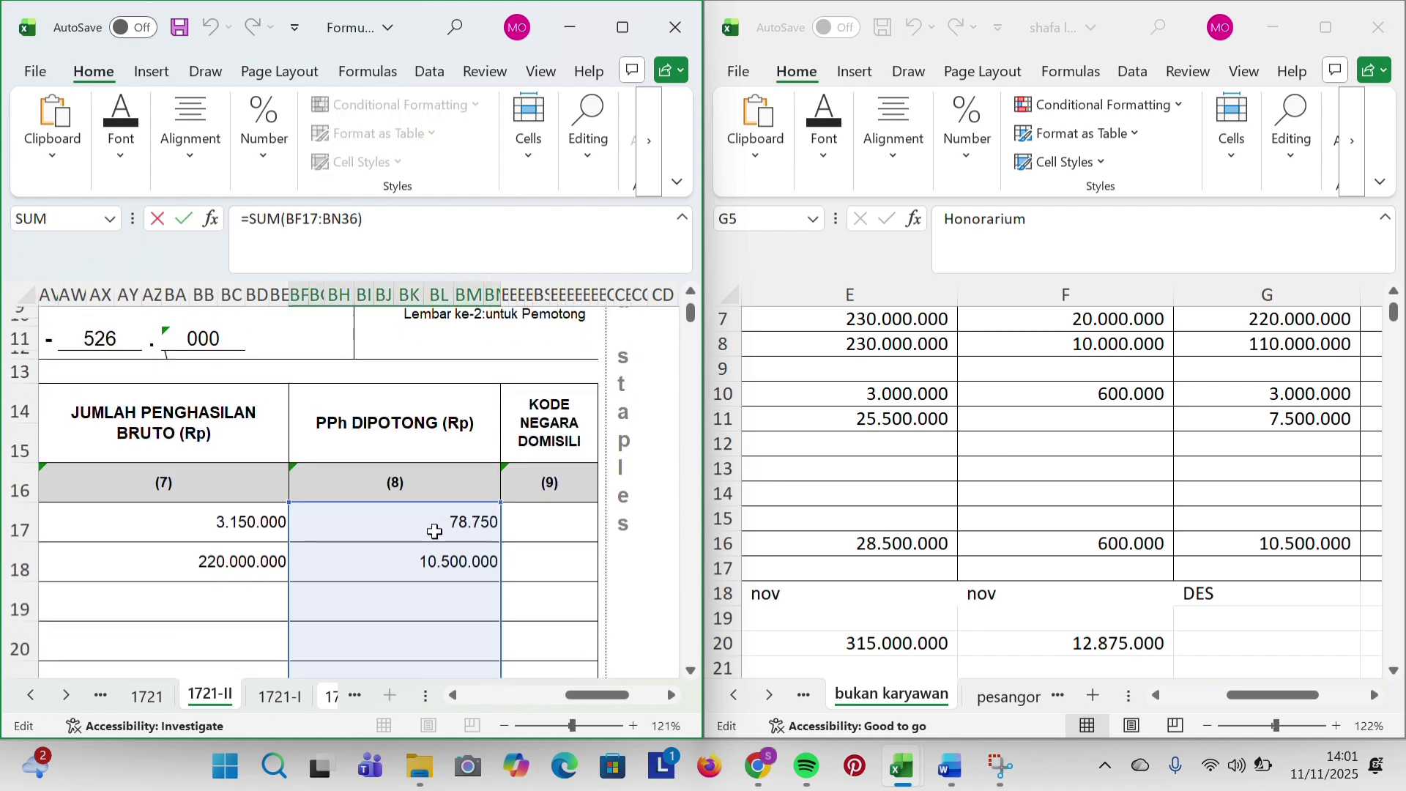
{"action": "key", "text": "Return"}
{"action": "scroll", "coordinate": [448, 547], "scroll_direction": "down", "scroll_amount": 1}
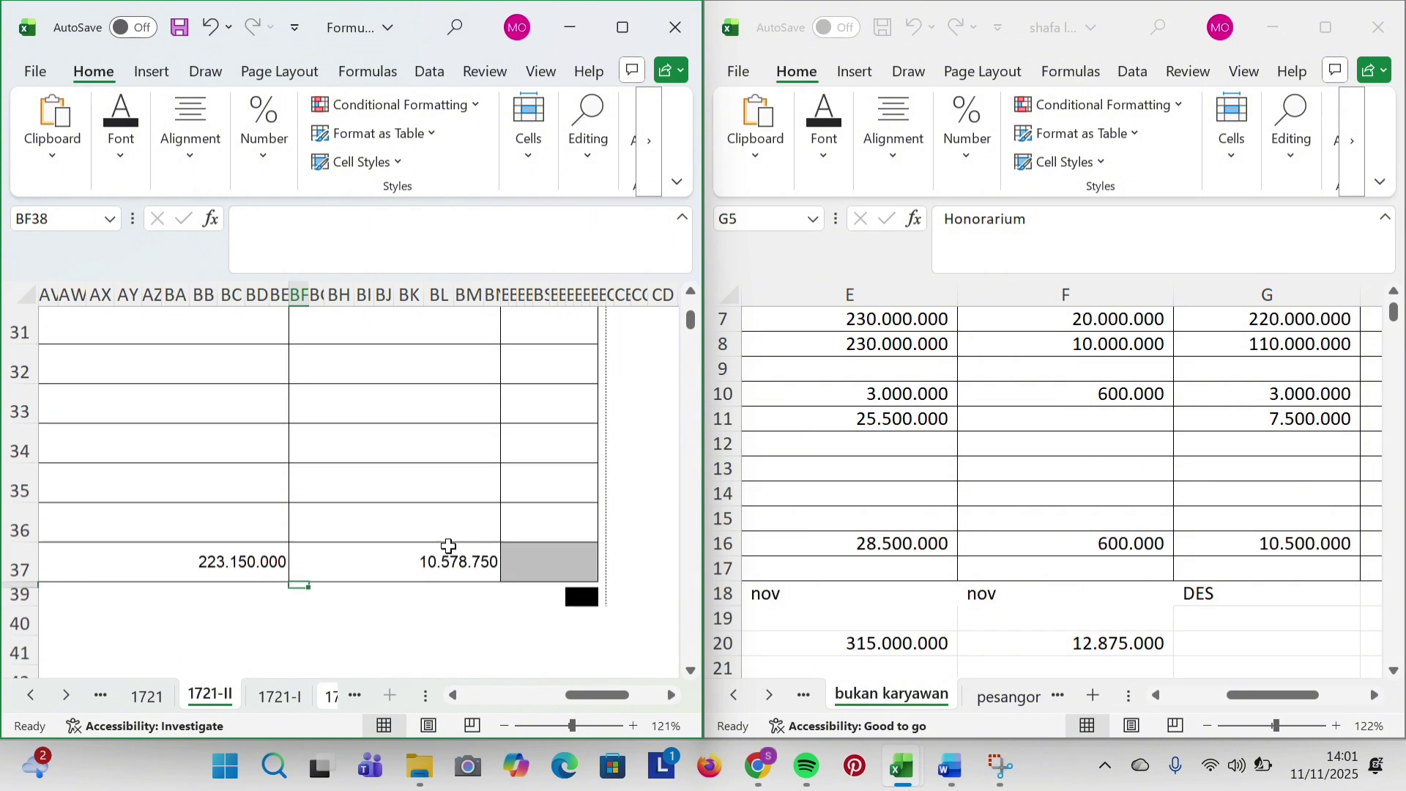
{"action": "left_click", "coordinate": [463, 563]}
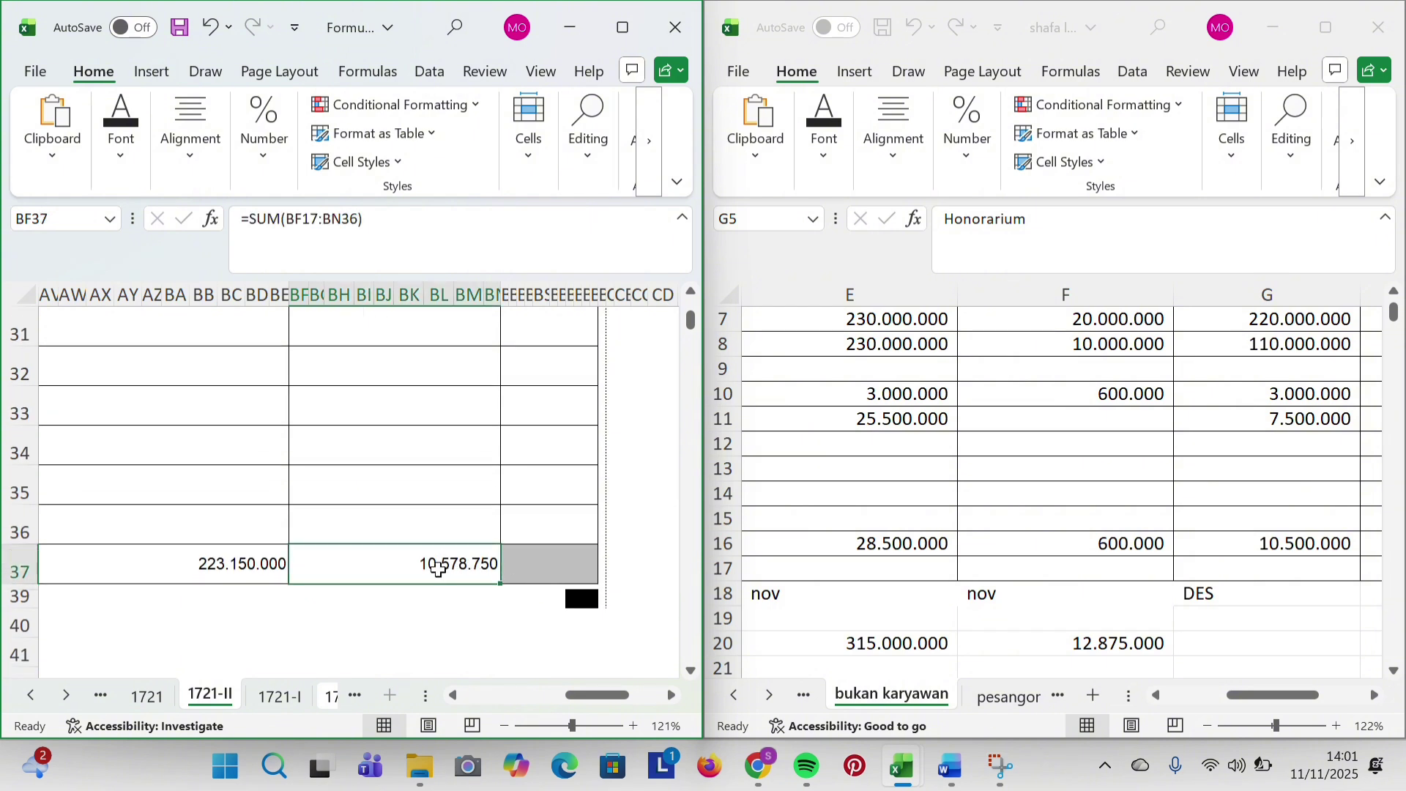
{"action": "scroll", "coordinate": [438, 568], "scroll_direction": "down", "scroll_amount": 4, "text": "ctrl"}
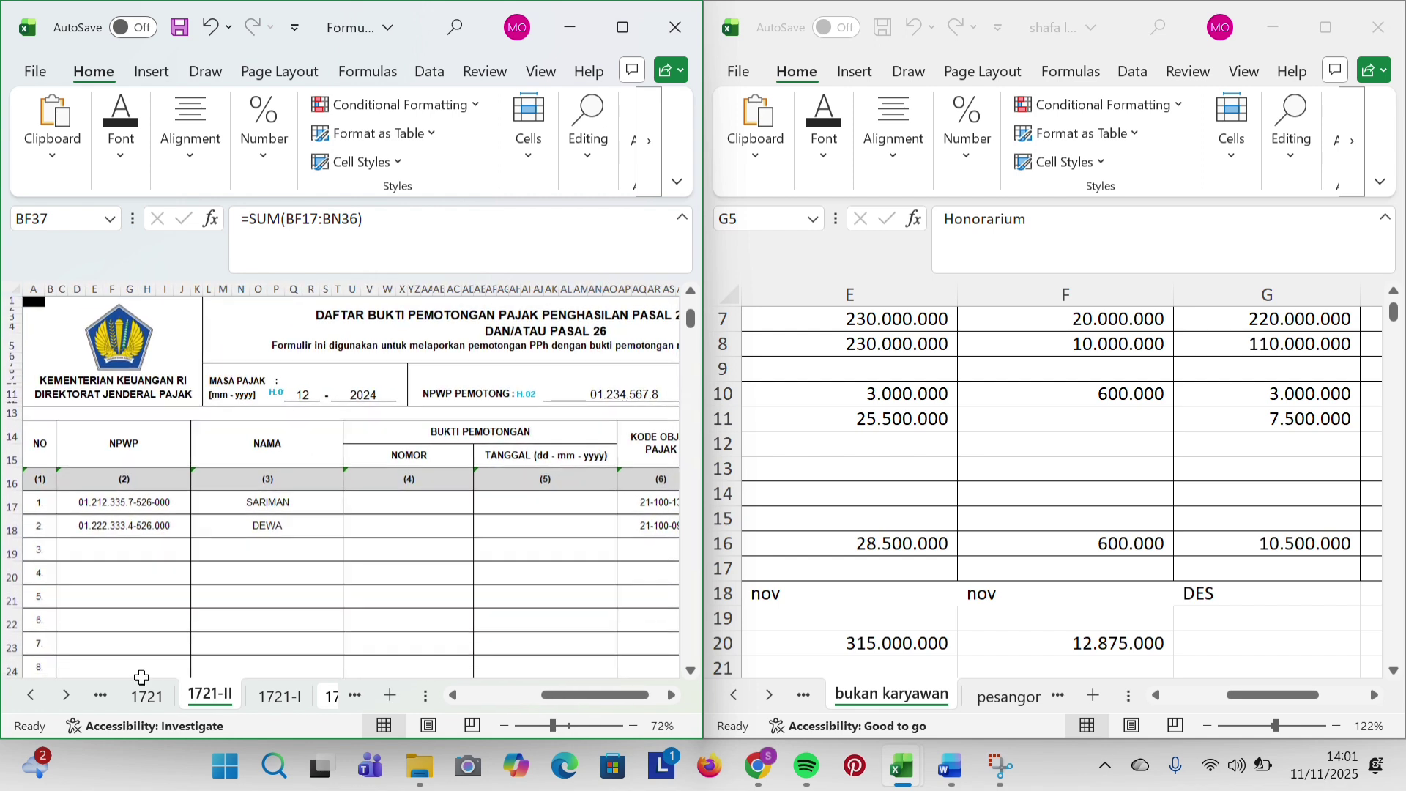
Open form 1721 and review its header, including the month and year of Masa Pajak and the SPT status boxes.
{"action": "left_click", "coordinate": [147, 697]}
{"action": "scroll", "coordinate": [425, 498], "scroll_direction": "right", "scroll_amount": 3}
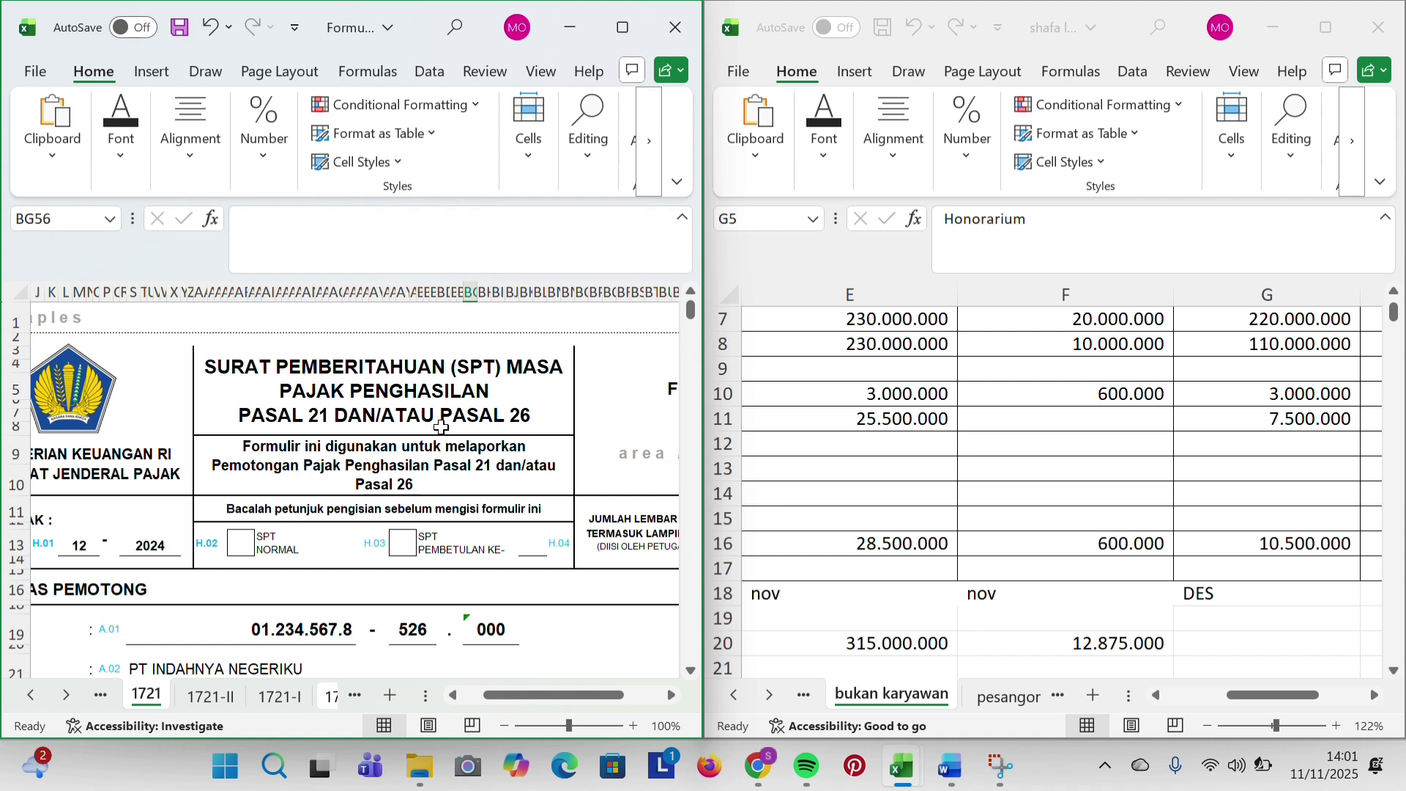
{"action": "scroll", "coordinate": [441, 427], "scroll_direction": "left", "scroll_amount": 3}
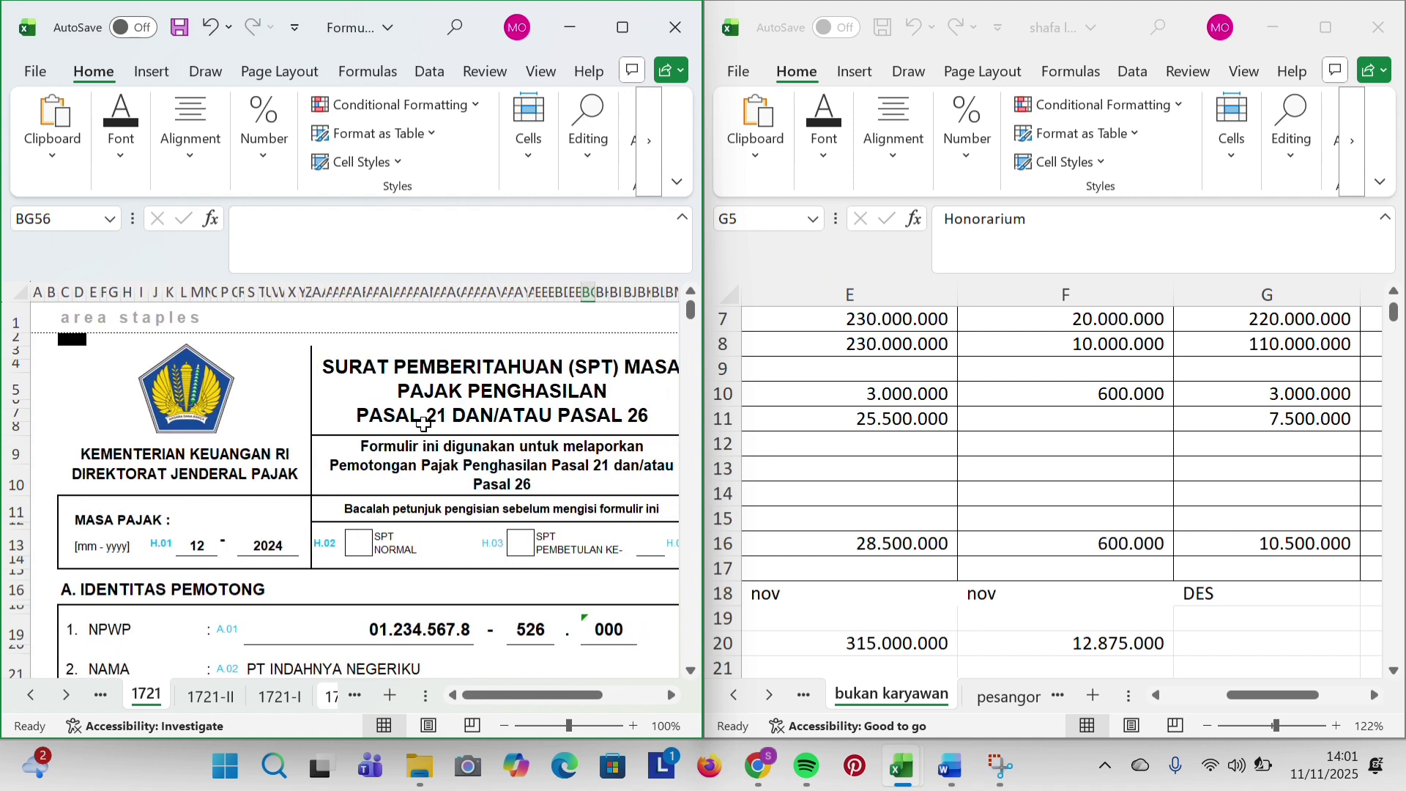
{"action": "left_click", "coordinate": [156, 520]}
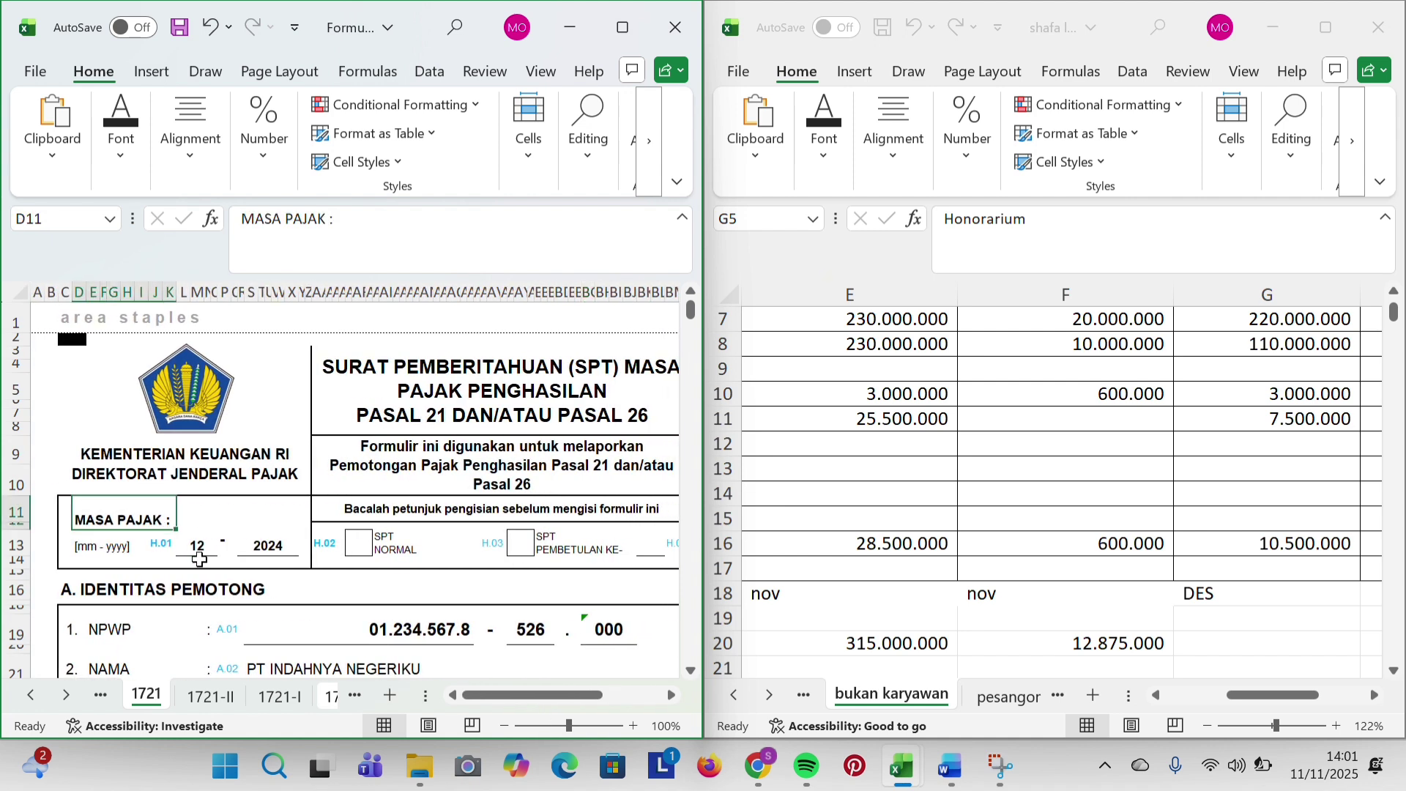
{"action": "left_click", "coordinate": [198, 543]}
{"action": "left_click", "coordinate": [273, 545]}
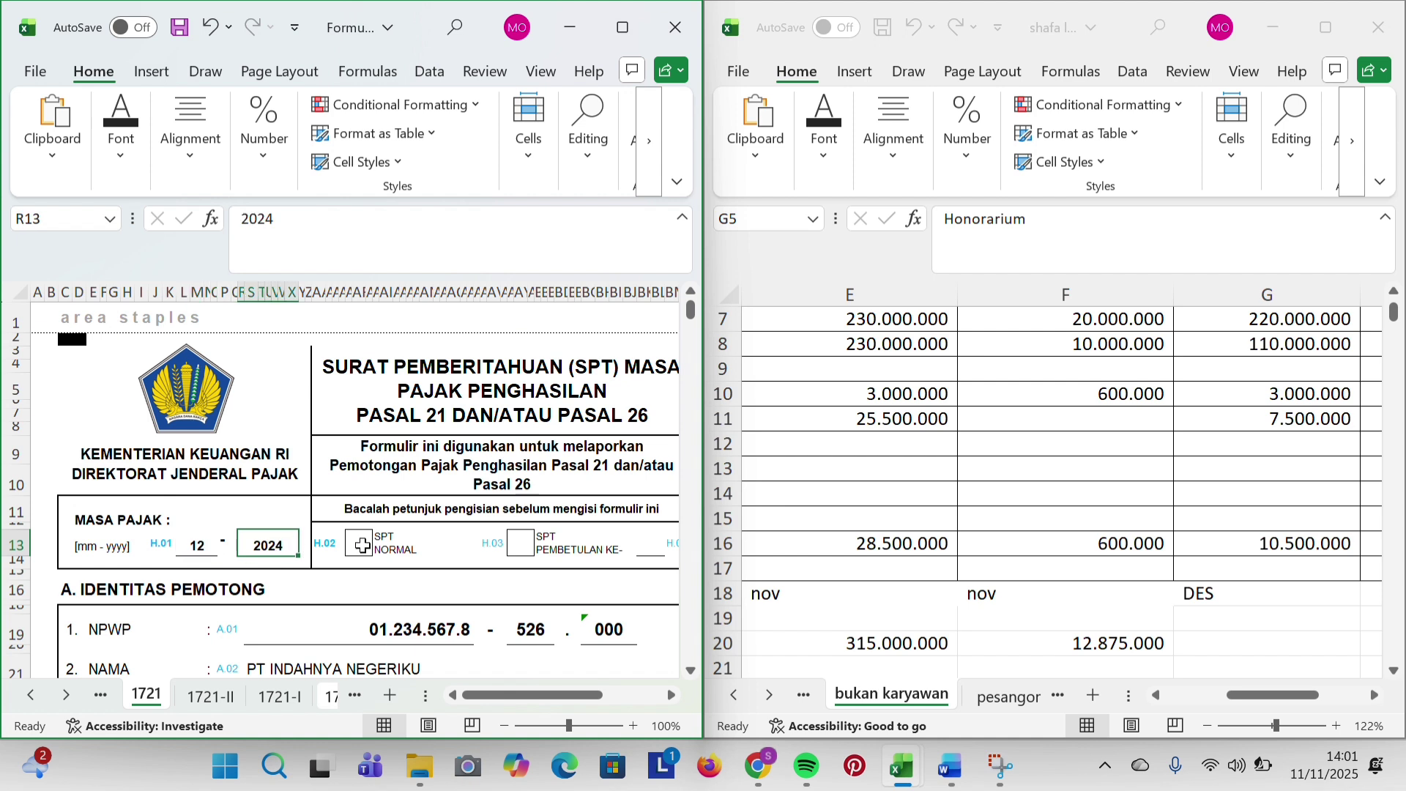
{"action": "scroll", "coordinate": [362, 546], "scroll_direction": "right", "scroll_amount": 5}
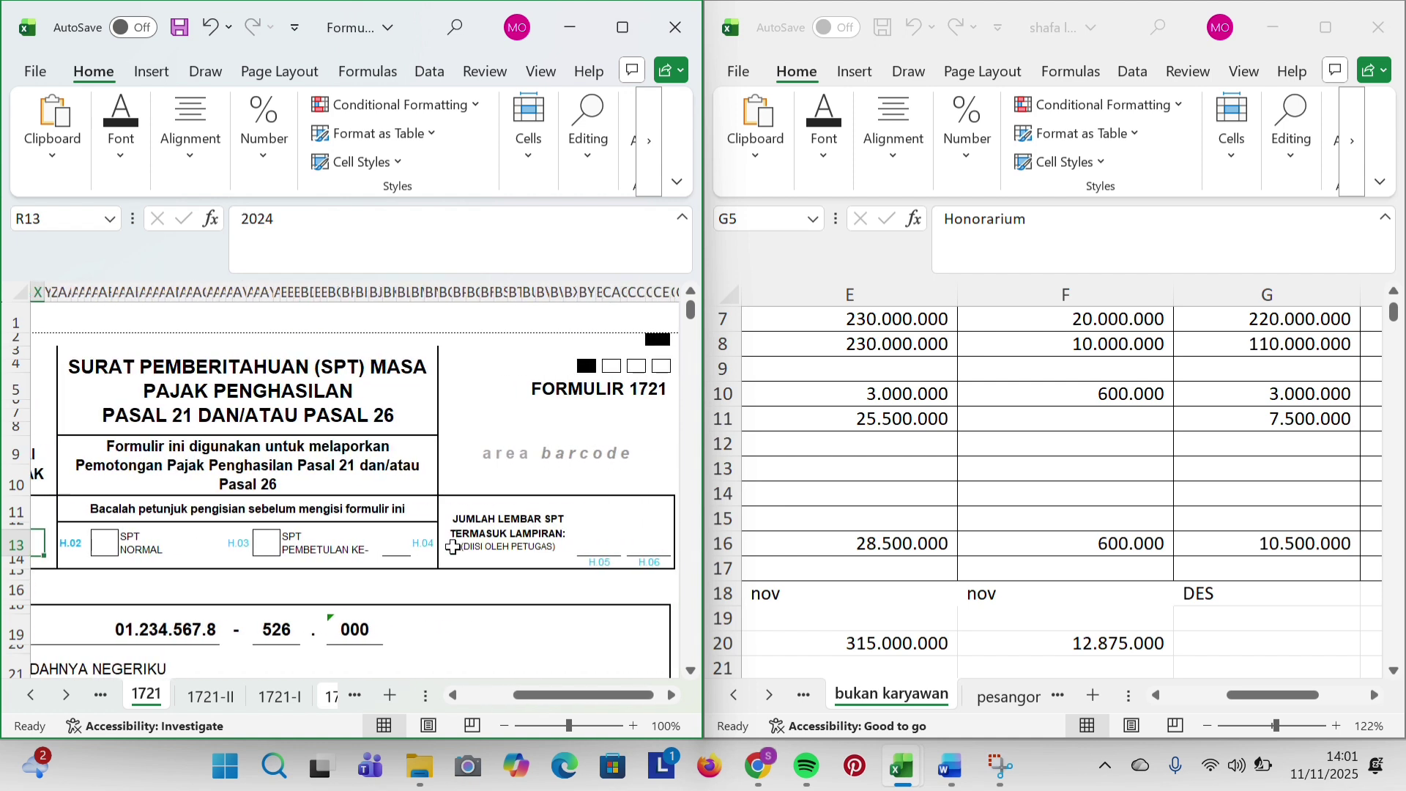
Review the NPWP, Nama and Alamat entries in section A, Identitas Pemotong, of form 1721.
{"action": "scroll", "coordinate": [452, 547], "scroll_direction": "down", "scroll_amount": 3}
{"action": "scroll", "coordinate": [449, 542], "scroll_direction": "left", "scroll_amount": 5}
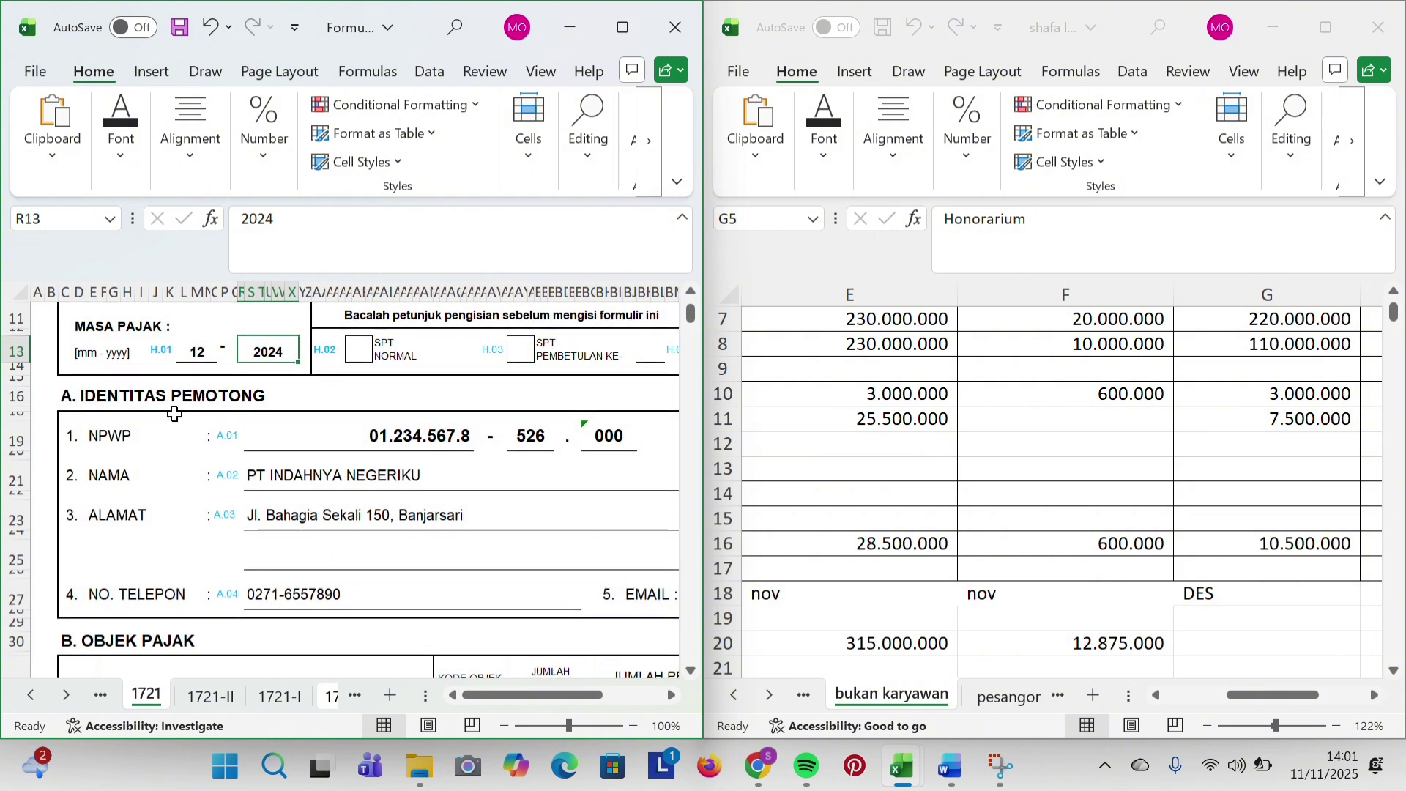
{"action": "left_click", "coordinate": [168, 433]}
{"action": "left_click", "coordinate": [335, 447]}
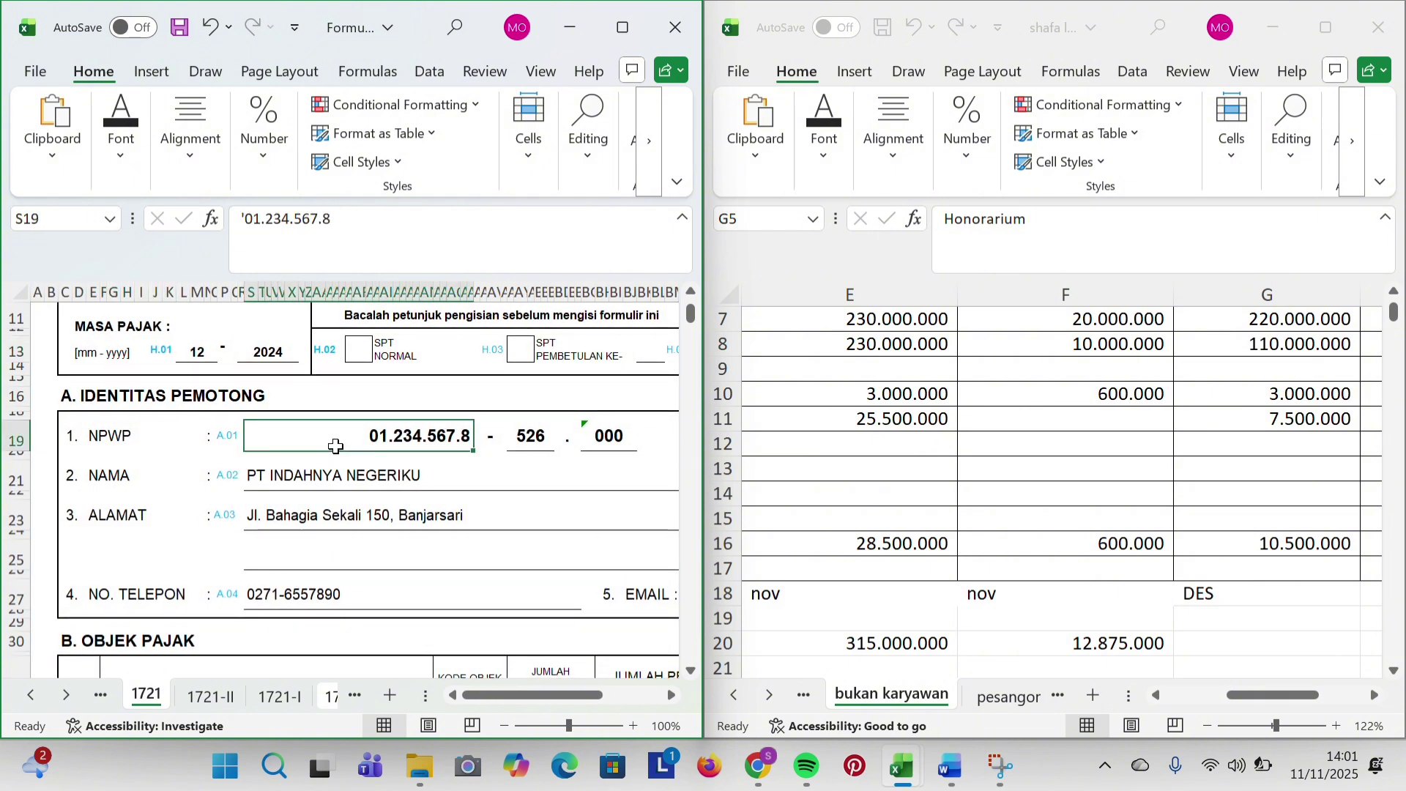
{"action": "left_click", "coordinate": [336, 477]}
{"action": "left_click", "coordinate": [165, 476]}
{"action": "left_click", "coordinate": [312, 477]}
{"action": "left_click", "coordinate": [136, 517]}
{"action": "left_click", "coordinate": [312, 521]}
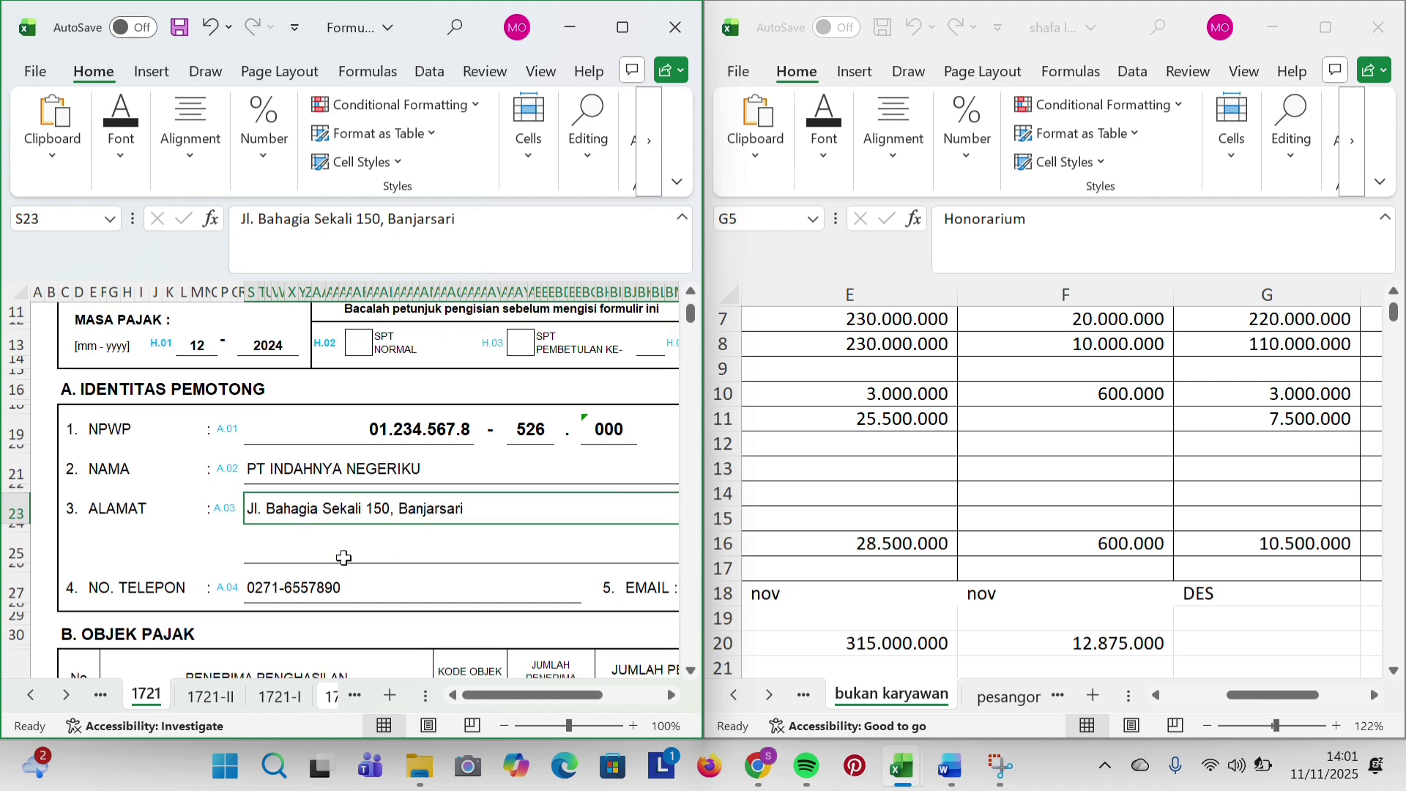
Compare the withholder's telephone and email entries in section A with the company details in the Praktikum BUKPOT Word document.
{"action": "scroll", "coordinate": [339, 552], "scroll_direction": "down", "scroll_amount": 1}
{"action": "left_click", "coordinate": [353, 540]}
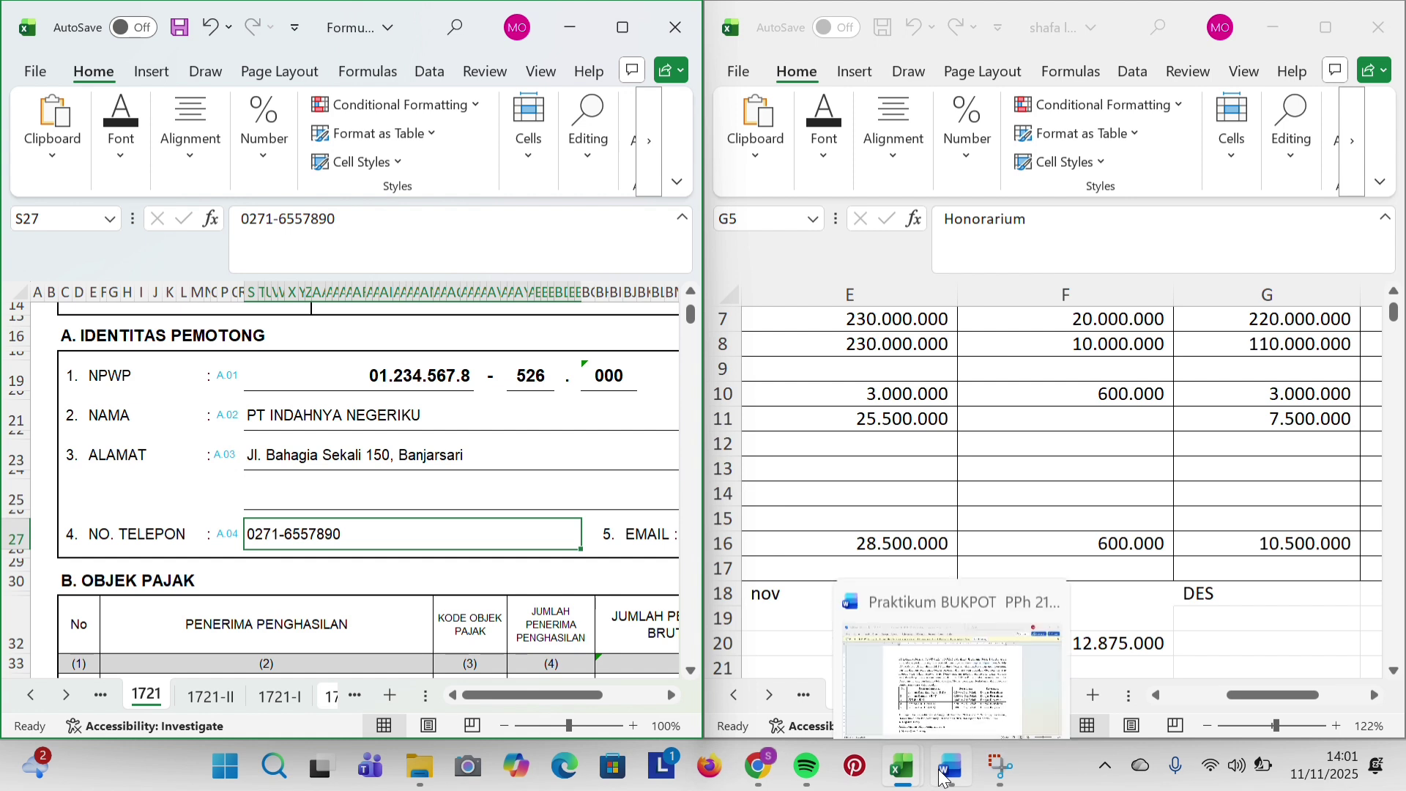
{"action": "mouse_move", "coordinate": [948, 765]}
{"action": "left_click", "coordinate": [930, 688]}
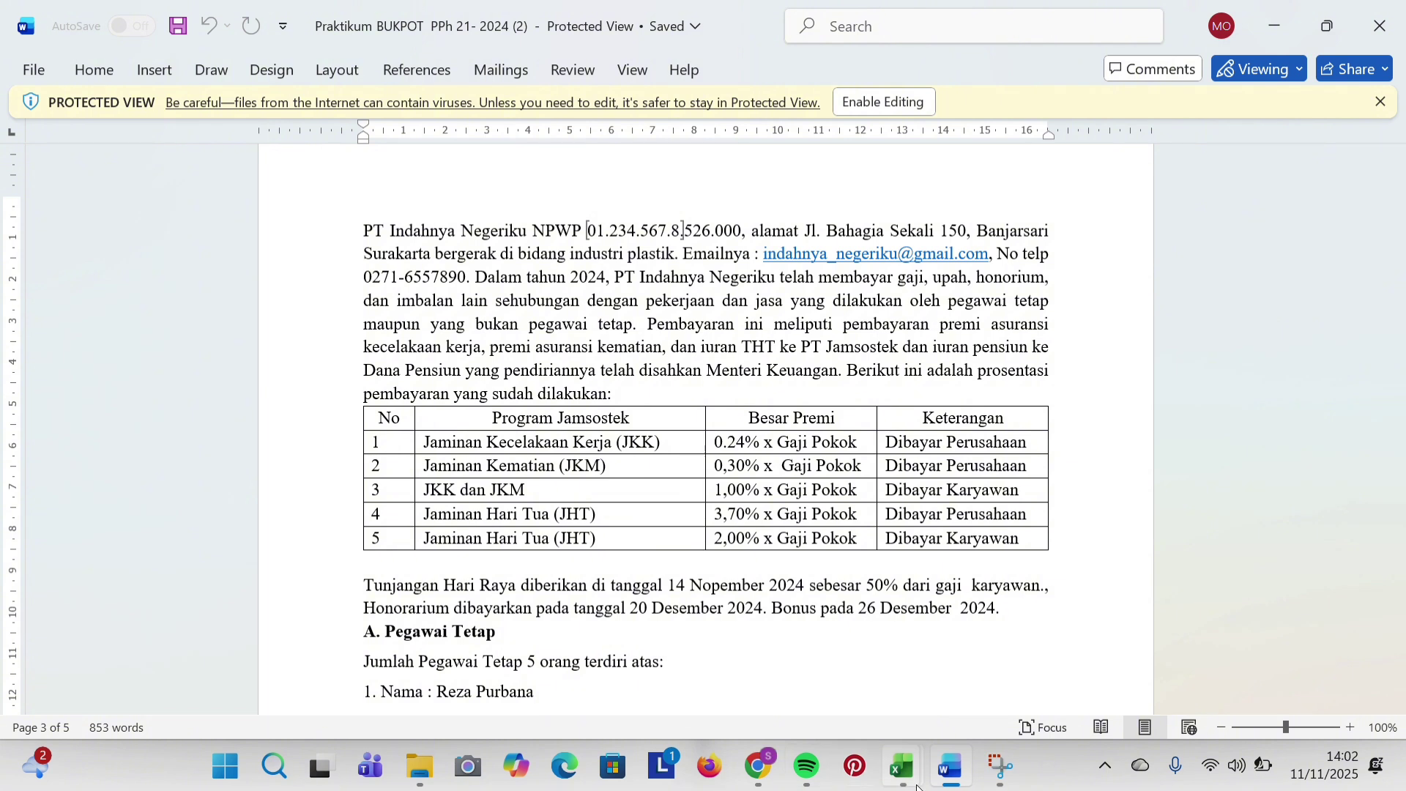
{"action": "mouse_move", "coordinate": [901, 765]}
{"action": "left_click", "coordinate": [858, 688]}
{"action": "scroll", "coordinate": [643, 534], "scroll_direction": "right", "scroll_amount": 5}
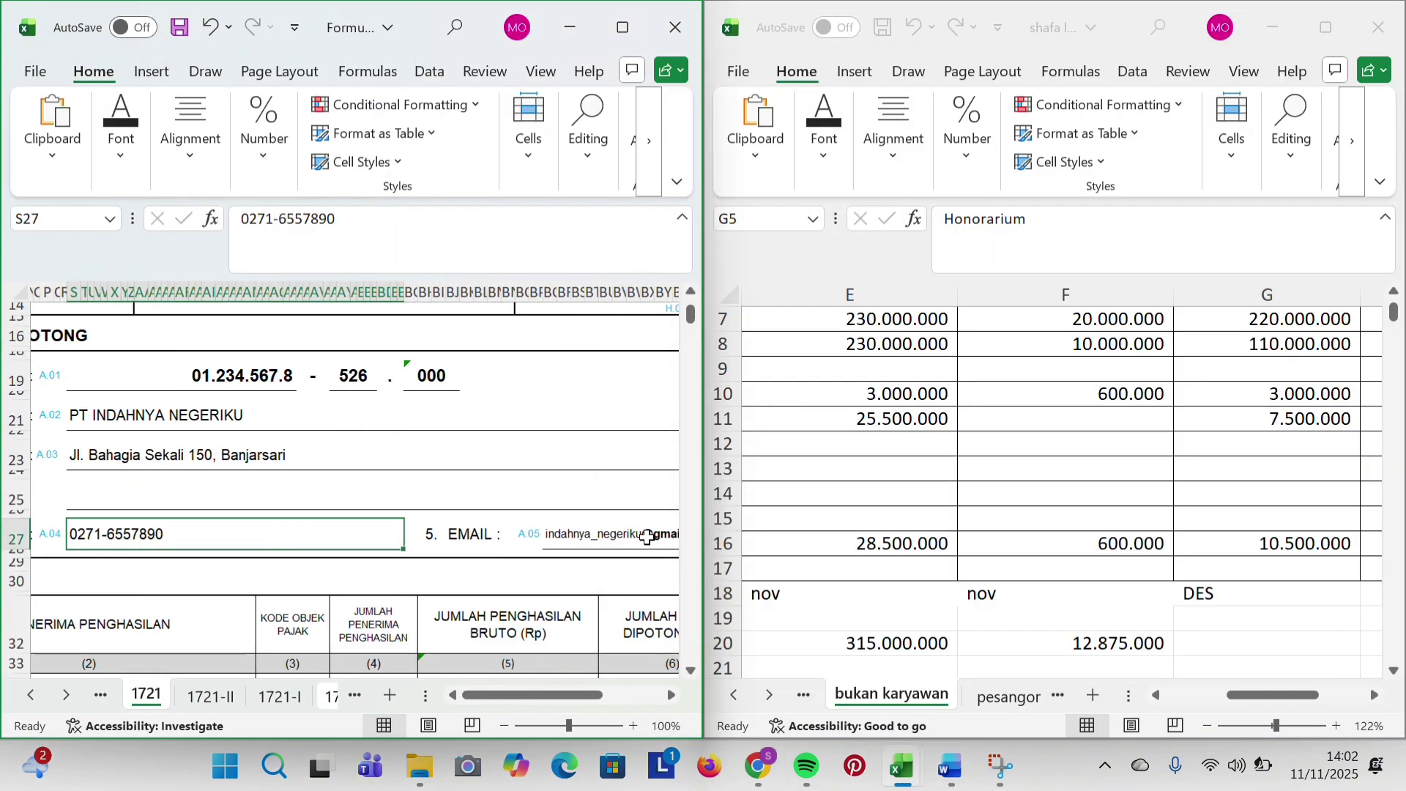
{"action": "left_click", "coordinate": [582, 534]}
Examine the Pegawai Tetap row in section B, Objek Pajak, for its object code and number of income recipients.
{"action": "scroll", "coordinate": [590, 535], "scroll_direction": "left", "scroll_amount": 5}
{"action": "scroll", "coordinate": [586, 534], "scroll_direction": "down", "scroll_amount": 3}
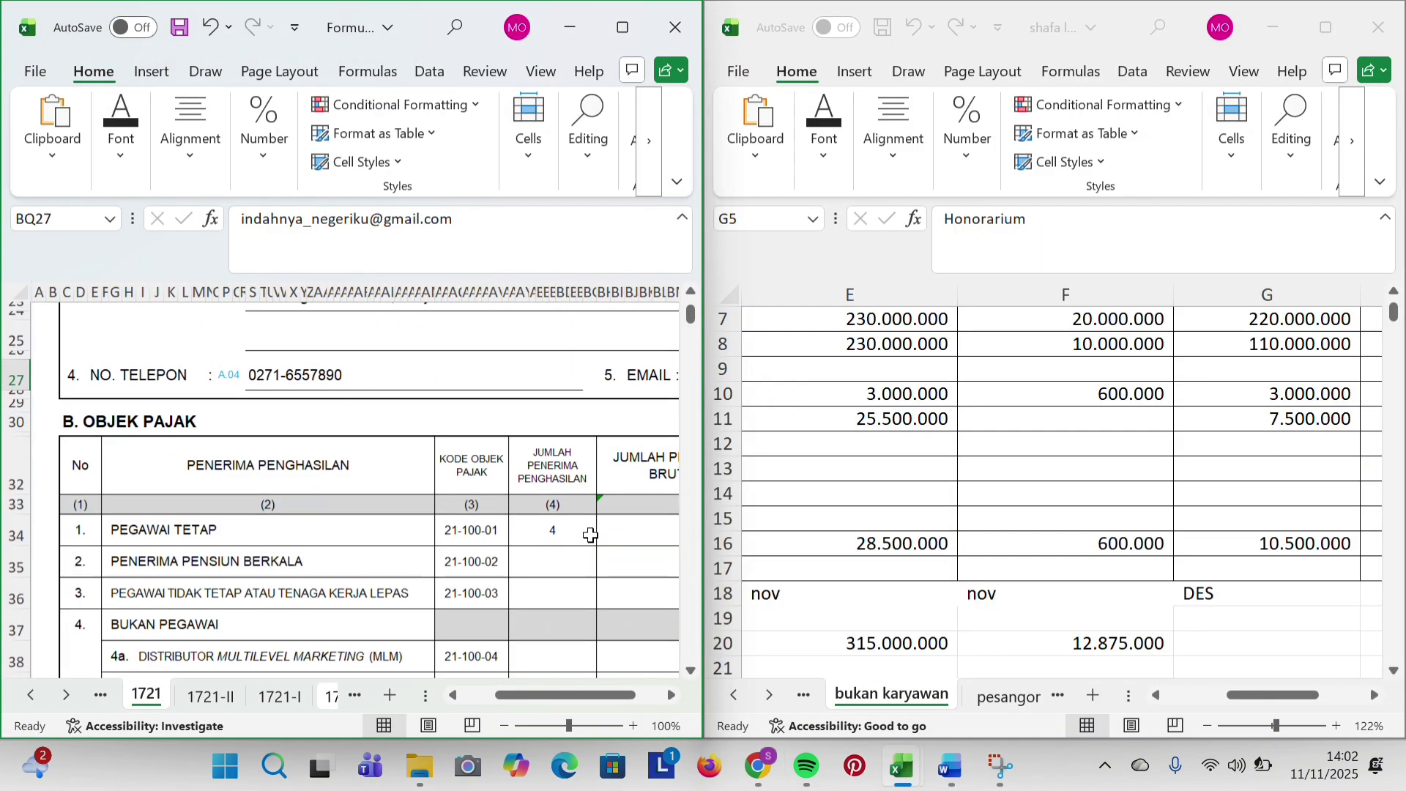
{"action": "left_click", "coordinate": [200, 476]}
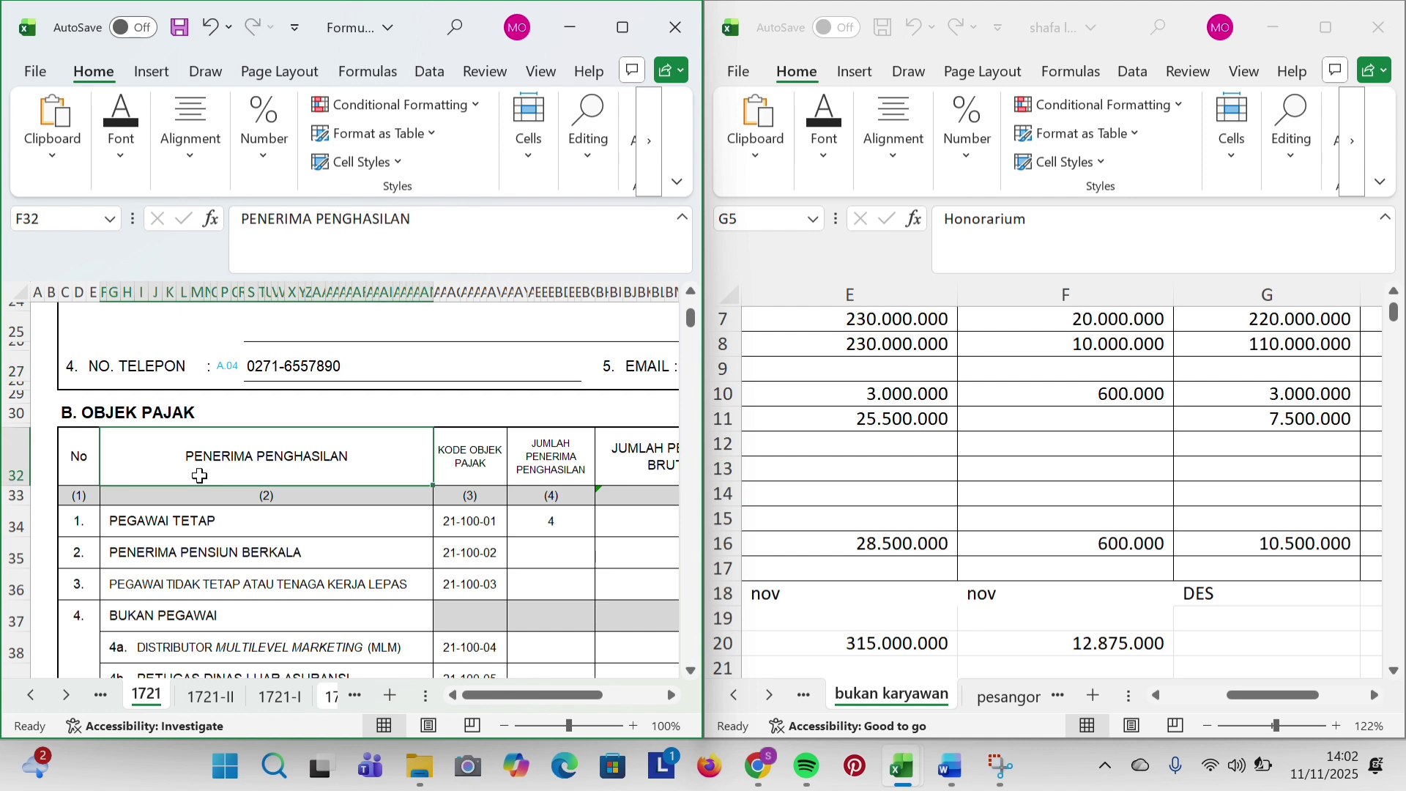
{"action": "scroll", "coordinate": [200, 476], "scroll_direction": "down", "scroll_amount": 3}
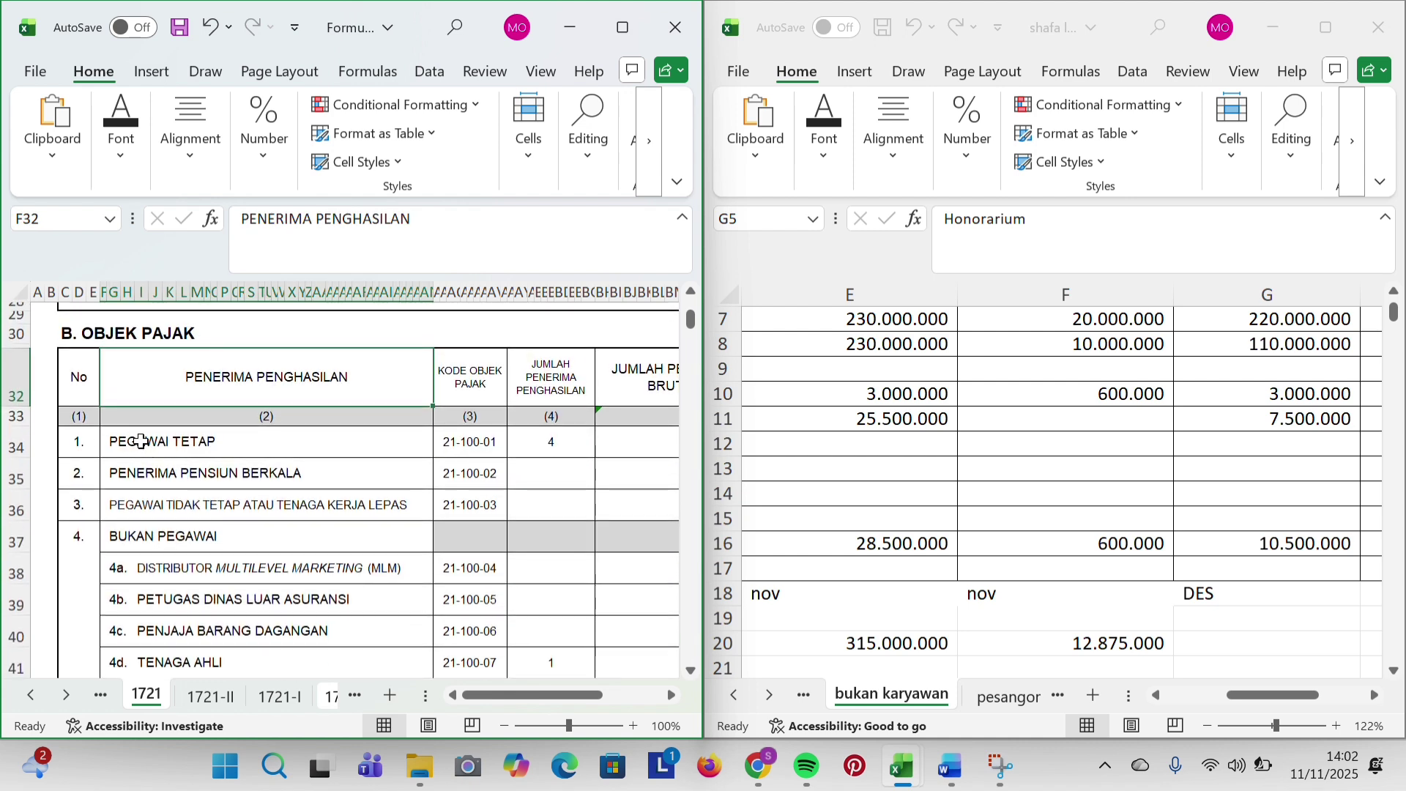
{"action": "left_click", "coordinate": [141, 442]}
{"action": "left_click", "coordinate": [463, 453]}
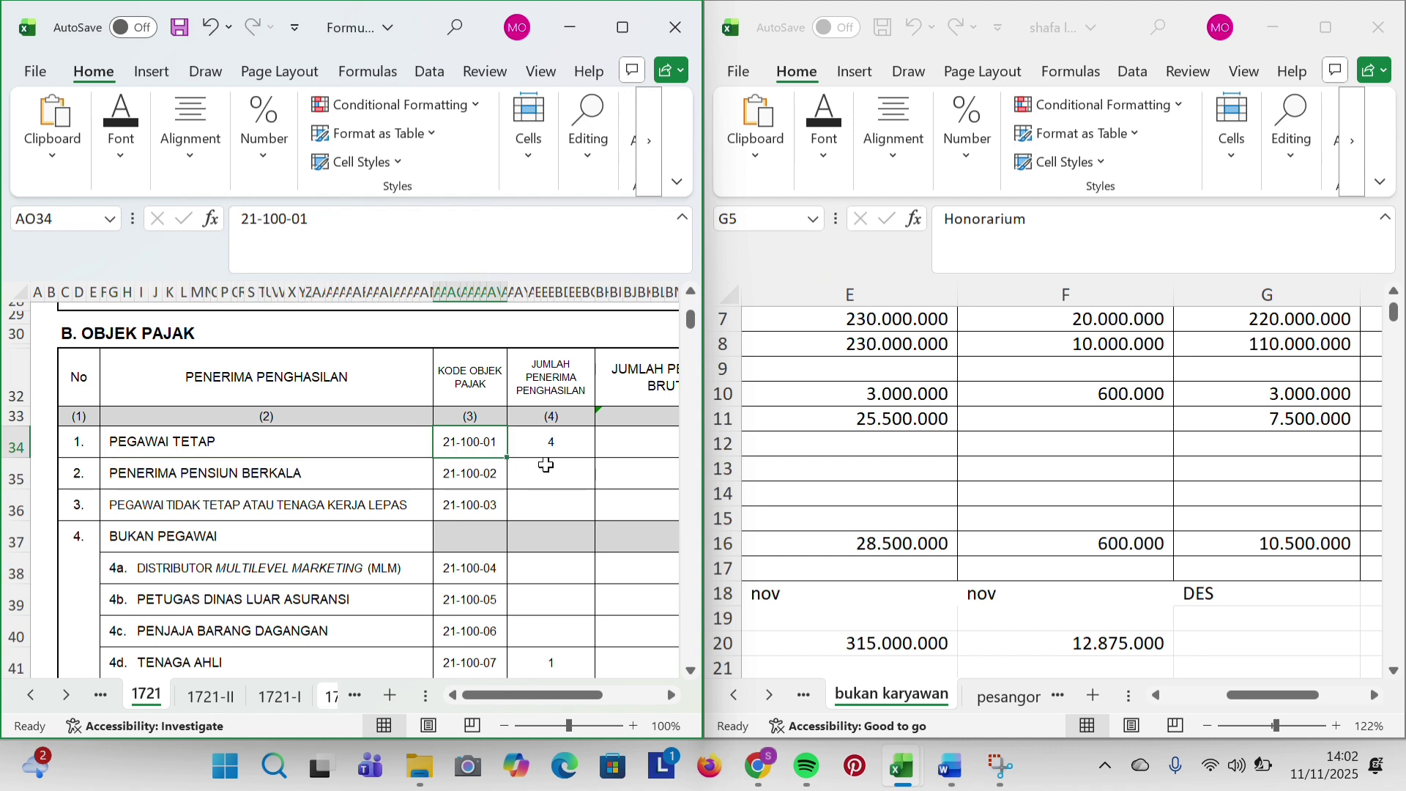
{"action": "left_click", "coordinate": [537, 444]}
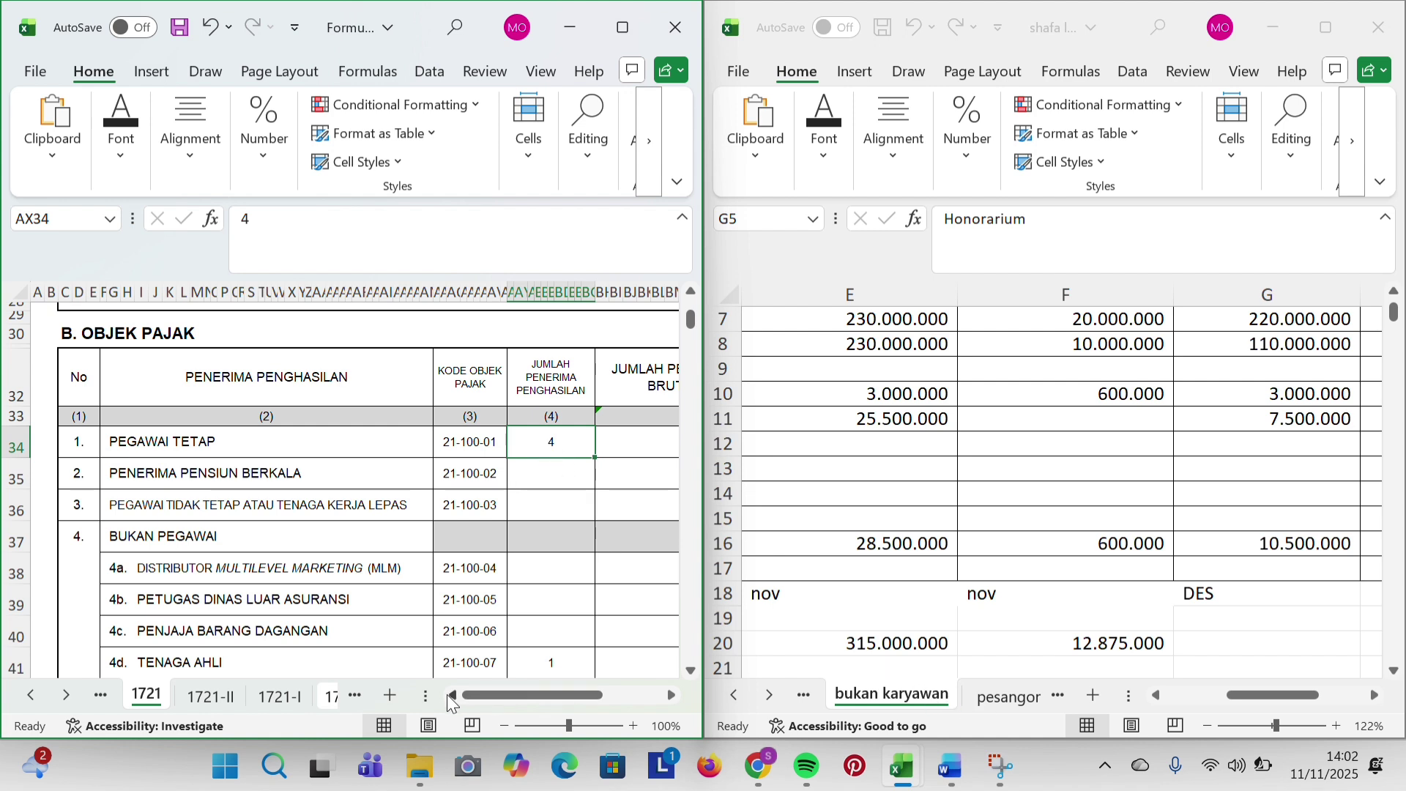
Check the Pegawai Tetap recipient count in form 1721 against the employees listed in form 1721-I.
{"action": "left_click", "coordinate": [278, 702]}
{"action": "scroll", "coordinate": [258, 520], "scroll_direction": "up", "scroll_amount": 4}
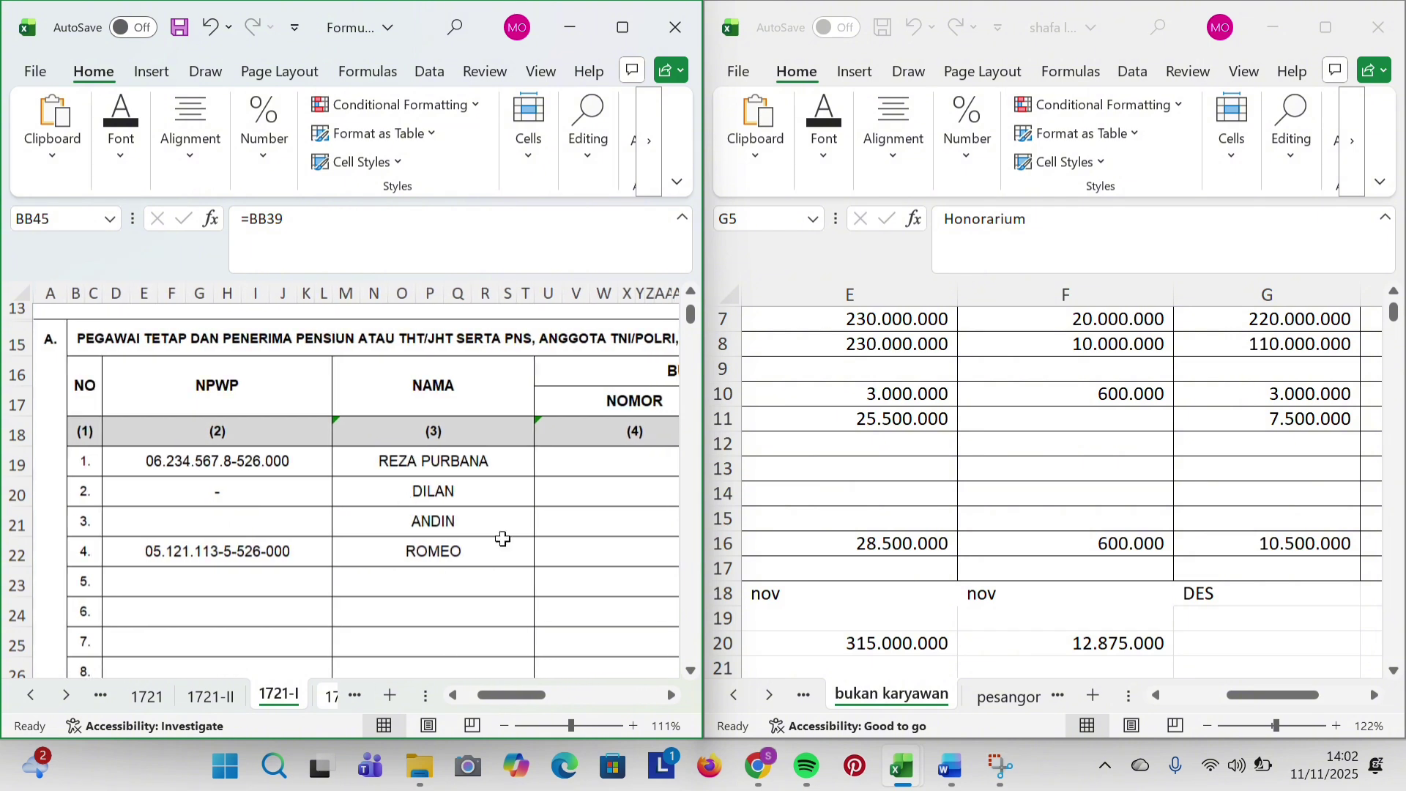
{"action": "left_click", "coordinate": [150, 702]}
Compare the Pegawai Tetap gross income in BH34 of form 1721 with the total in AV39 of form 1721-I.
{"action": "key", "text": "Right"}
{"action": "key", "text": "Right"}
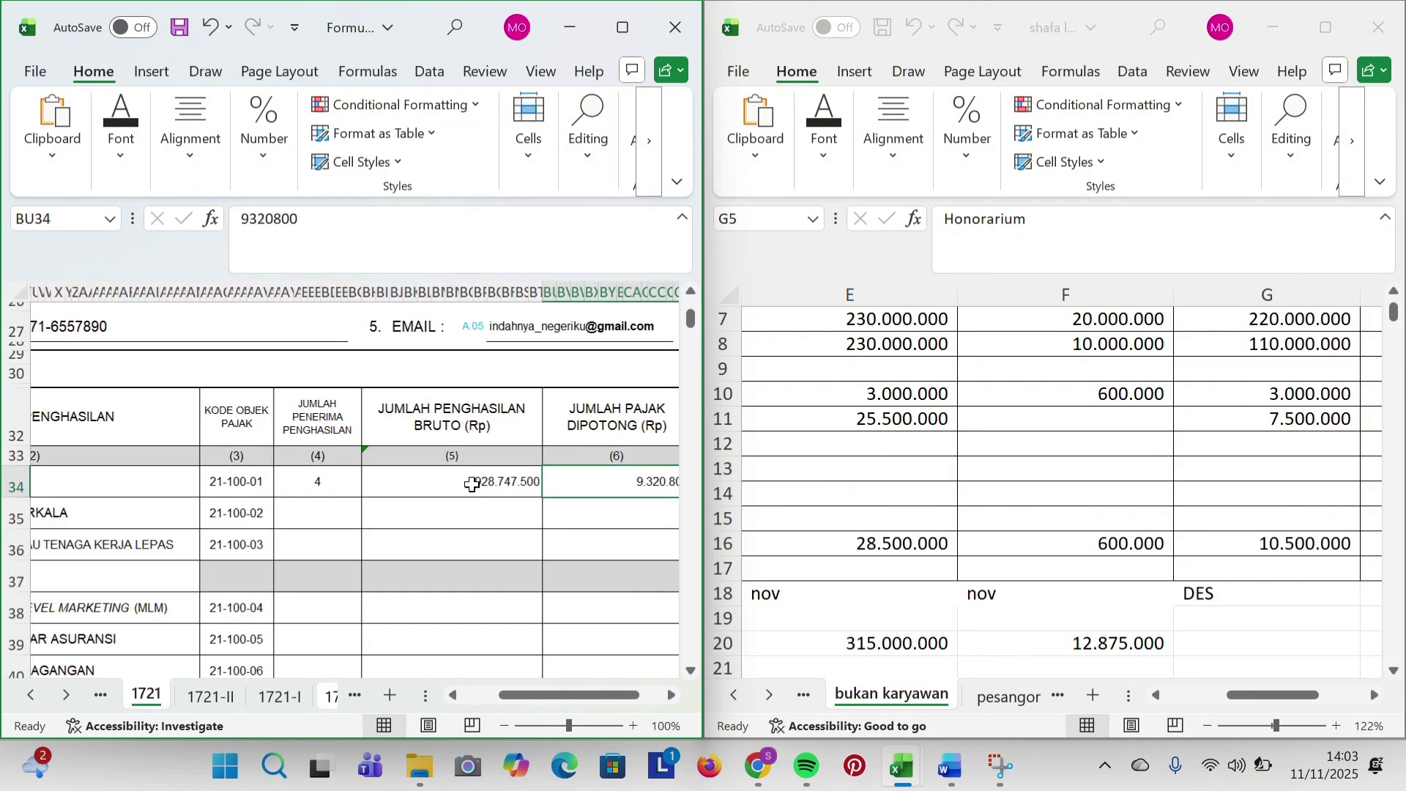
{"action": "left_click", "coordinate": [441, 484]}
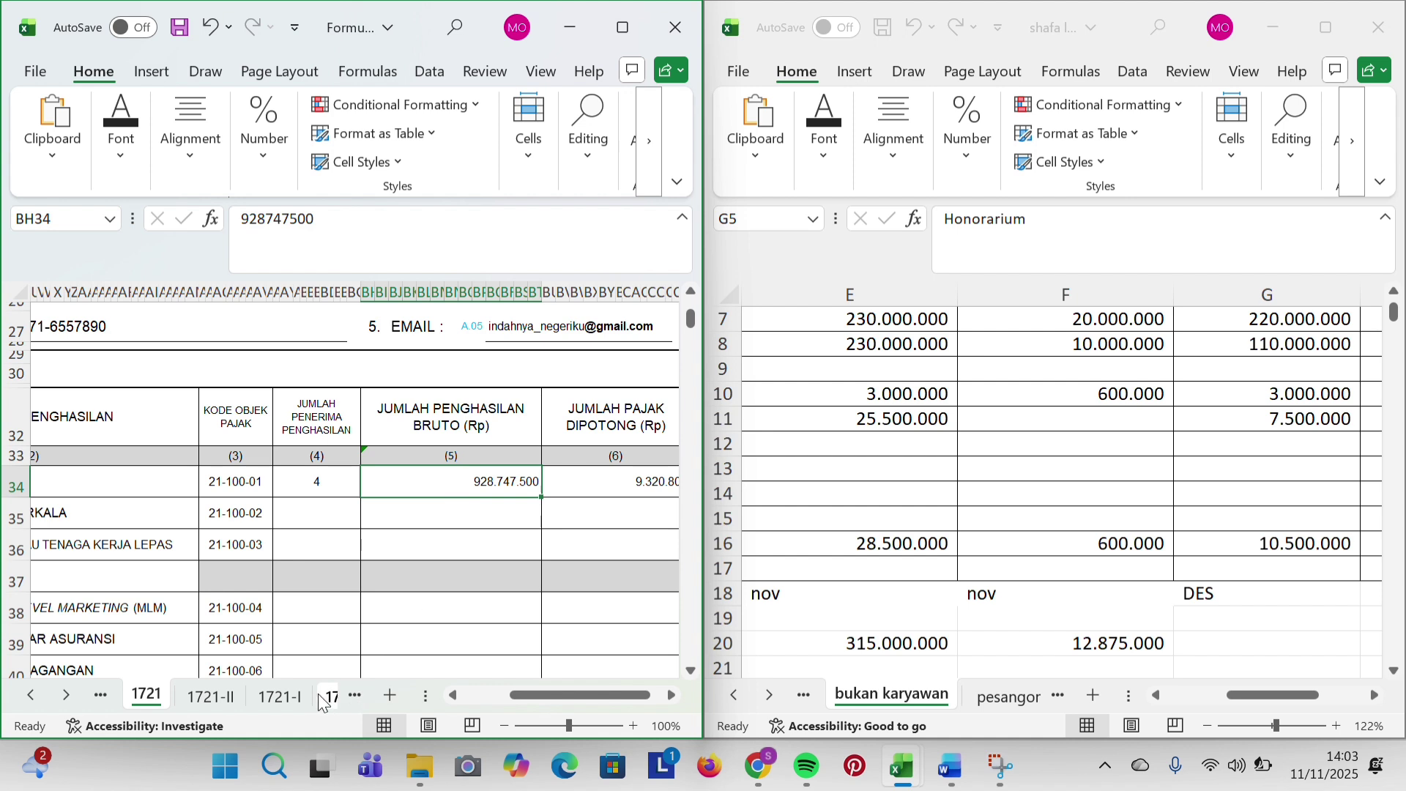
{"action": "left_click", "coordinate": [280, 697]}
{"action": "scroll", "coordinate": [399, 512], "scroll_direction": "up", "scroll_amount": 1}
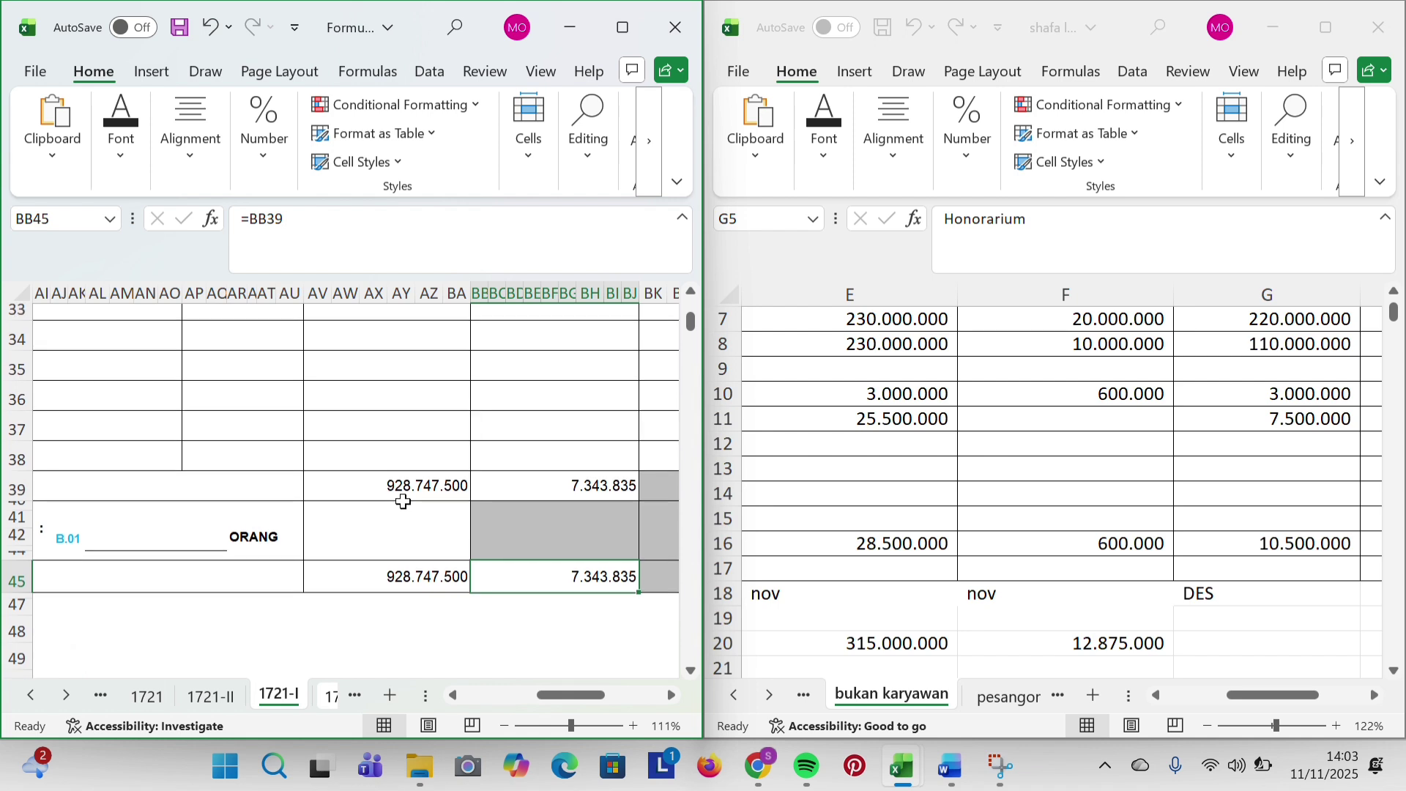
{"action": "left_click", "coordinate": [401, 509]}
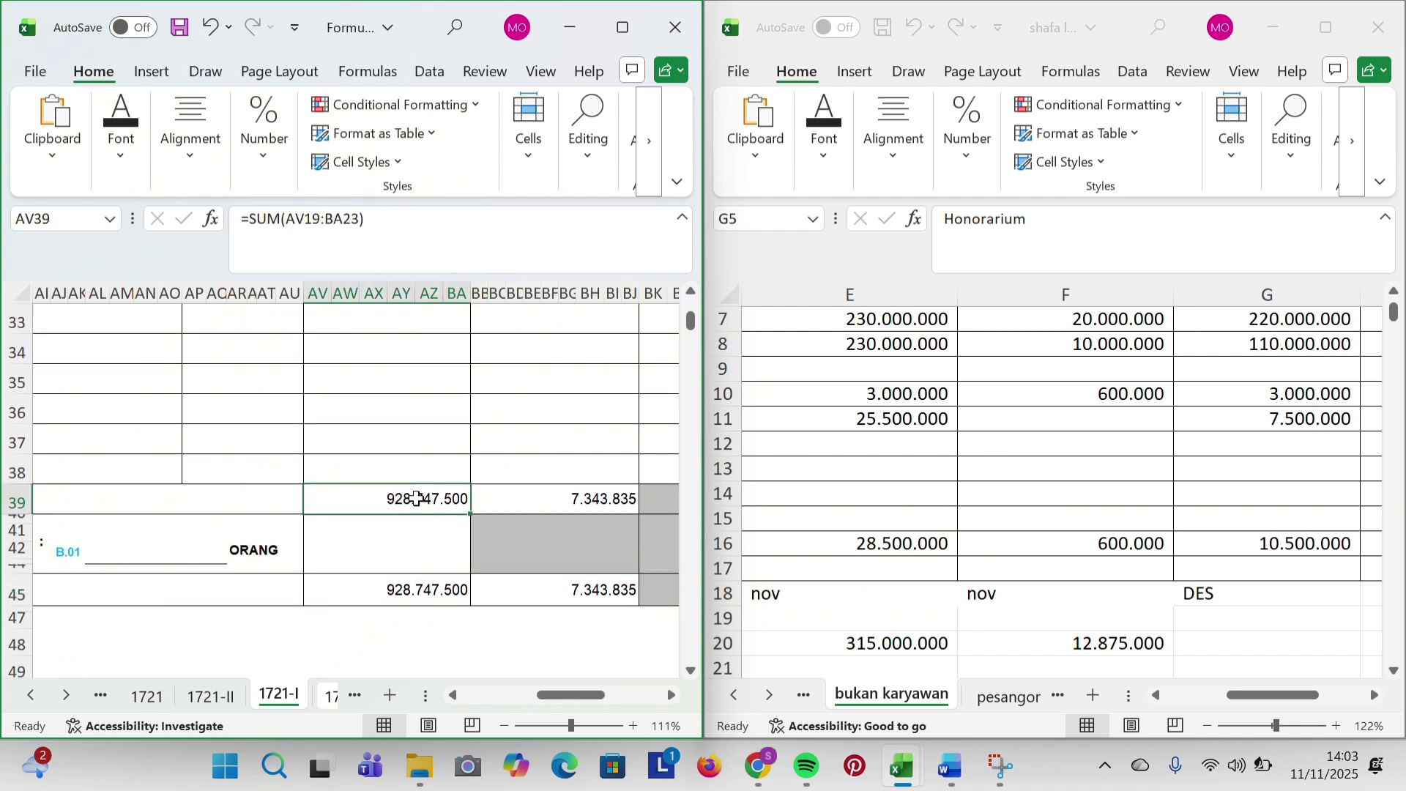
Compare the PPh Dipotong total in BB39 of form 1721-I with Jumlah Pajak Dipotong in BU34 of form 1721.
{"action": "left_click", "coordinate": [555, 505]}
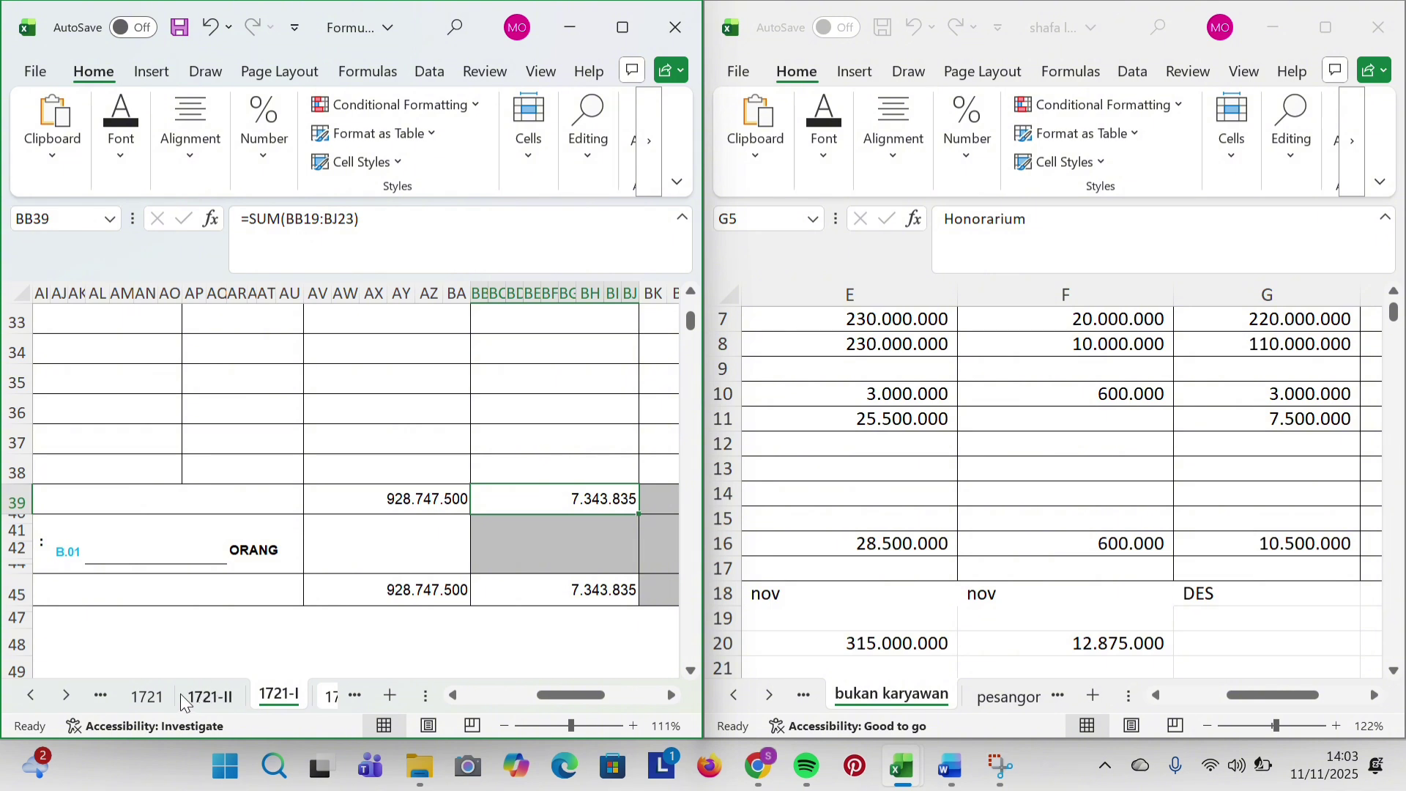
{"action": "left_click", "coordinate": [153, 696]}
{"action": "scroll", "coordinate": [405, 595], "scroll_direction": "right", "scroll_amount": 3}
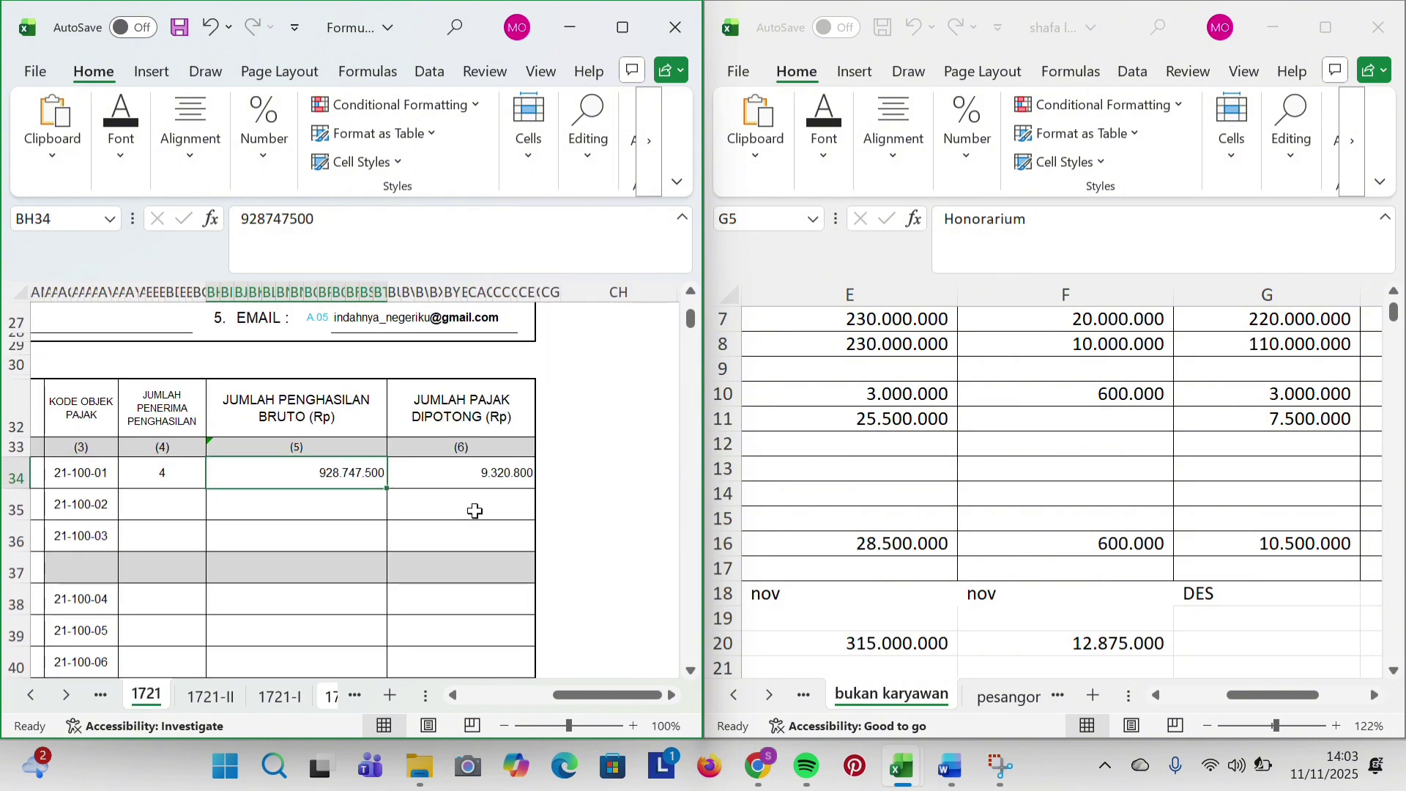
{"action": "left_click", "coordinate": [474, 477]}
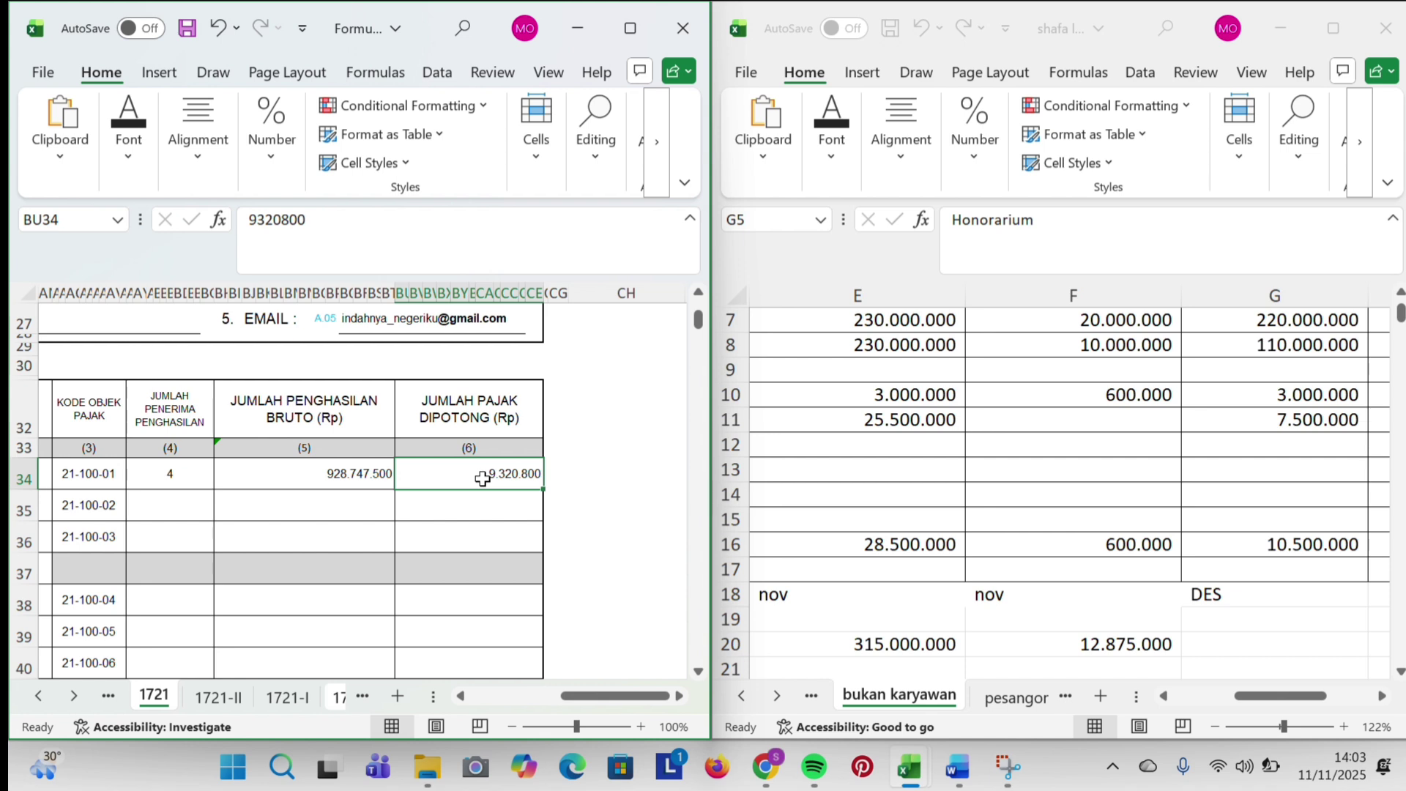
Examine the Tenaga Ahli row (4d) of form 1721 for its object code and number of income recipients.
{"action": "scroll", "coordinate": [483, 478], "scroll_direction": "left", "scroll_amount": 5}
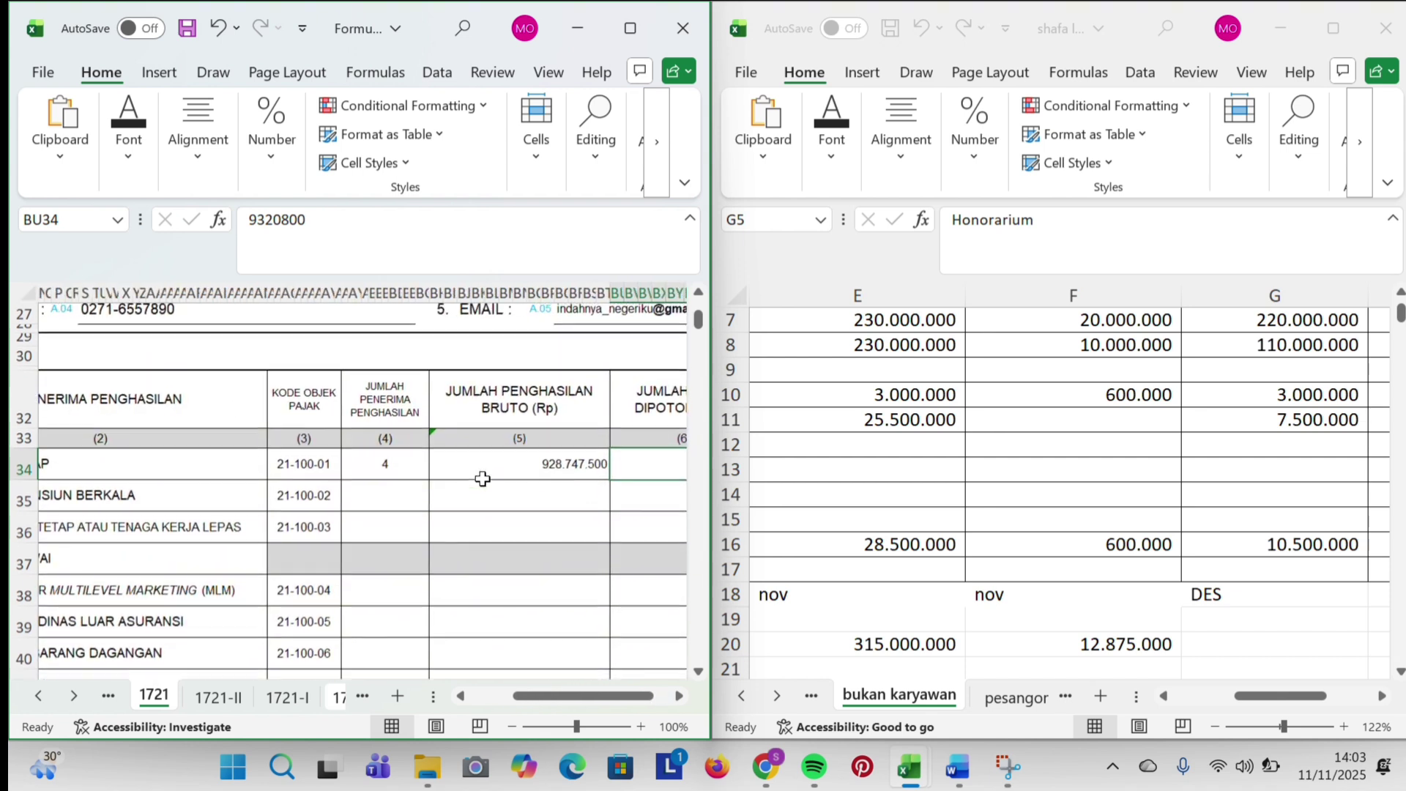
{"action": "scroll", "coordinate": [483, 478], "scroll_direction": "left", "scroll_amount": 3}
{"action": "scroll", "coordinate": [482, 478], "scroll_direction": "down", "scroll_amount": 2}
{"action": "scroll", "coordinate": [234, 457], "scroll_direction": "down", "scroll_amount": 2}
{"action": "left_click", "coordinate": [152, 508]}
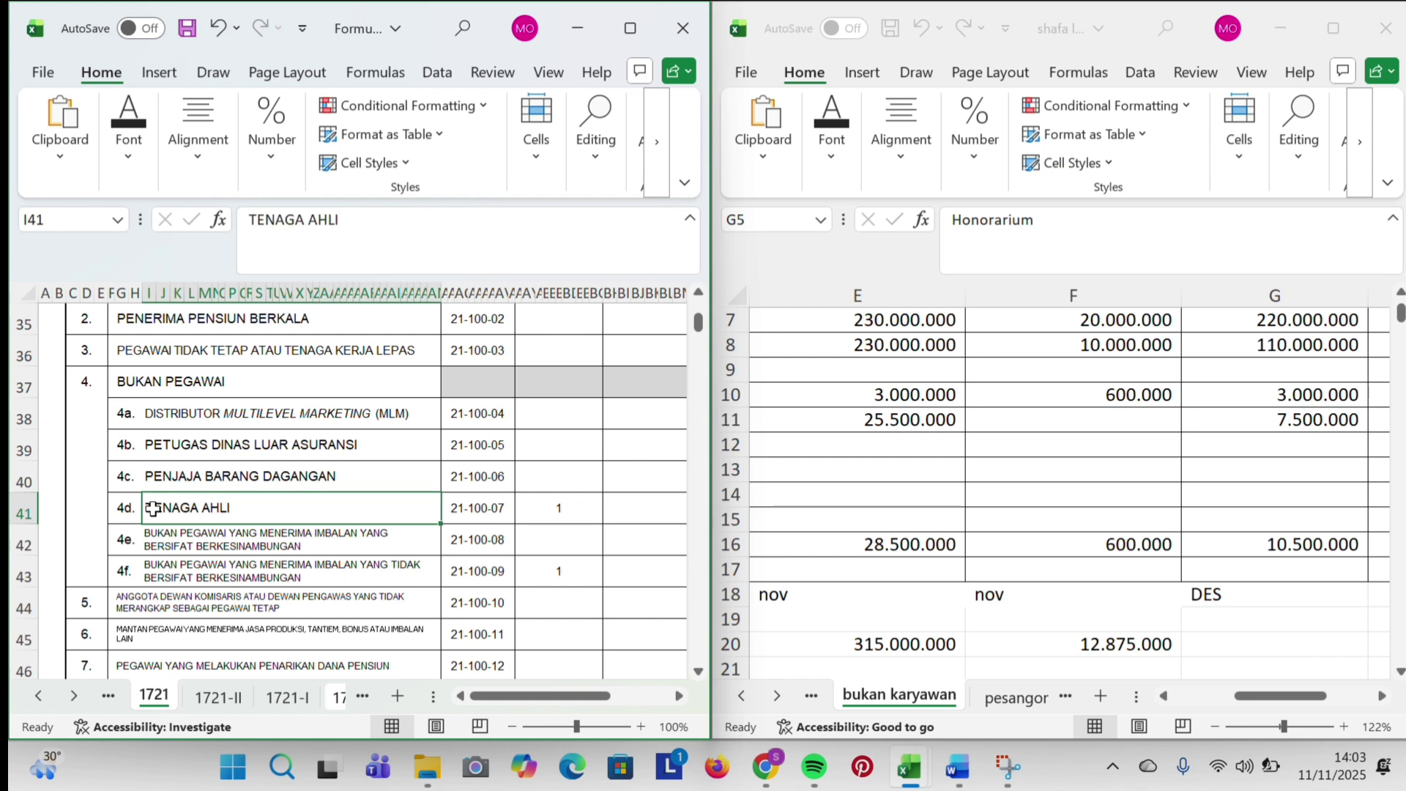
{"action": "left_click", "coordinate": [504, 514]}
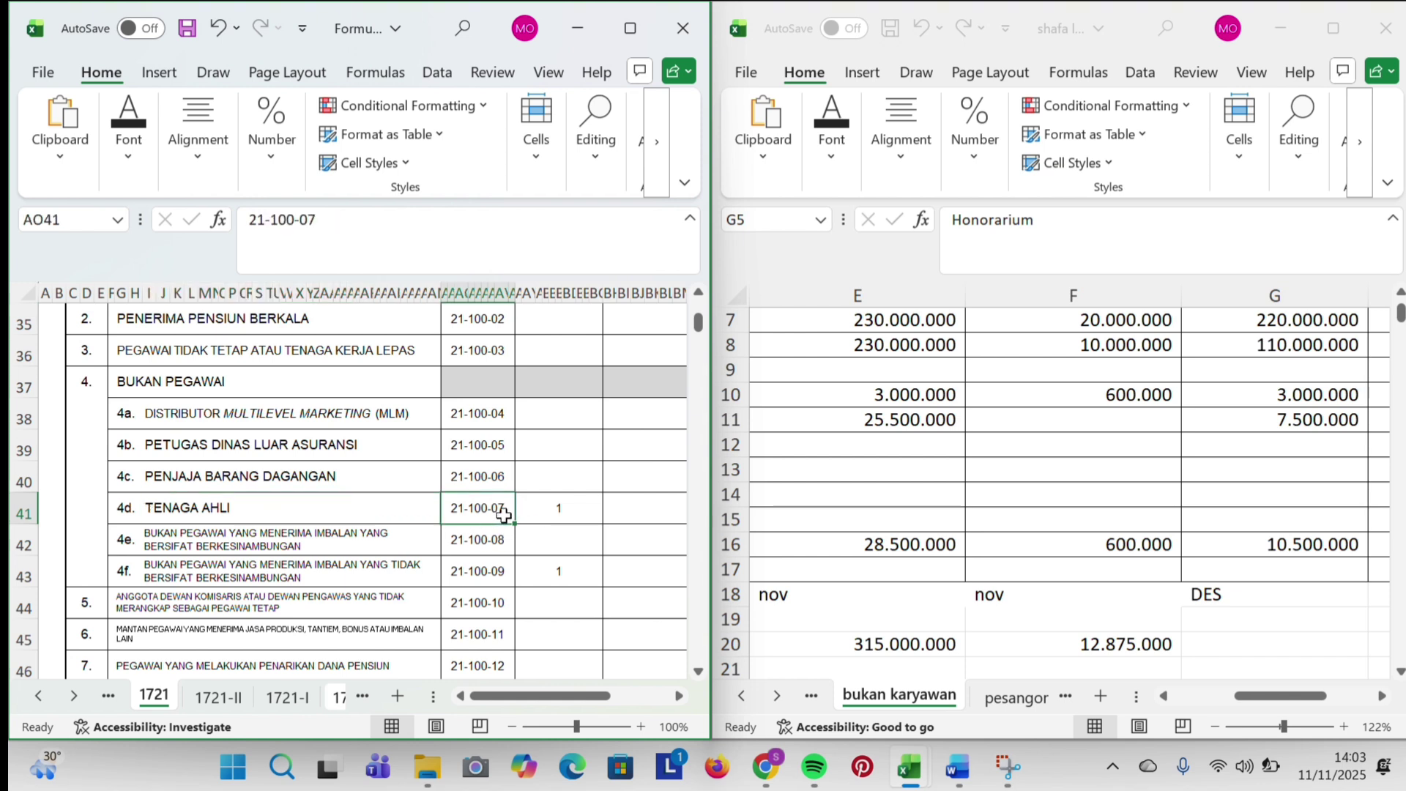
{"action": "scroll", "coordinate": [513, 513], "scroll_direction": "up", "scroll_amount": 2}
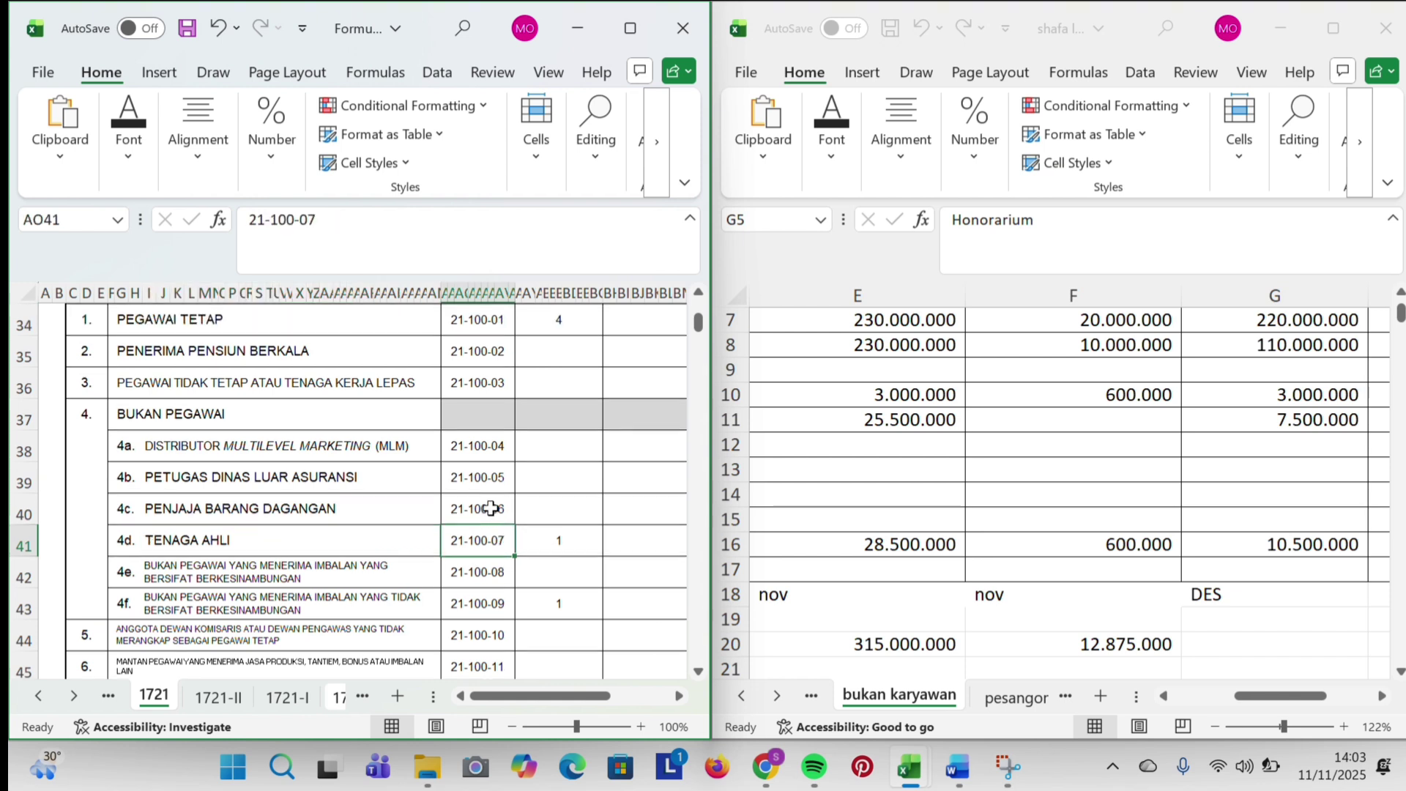
{"action": "scroll", "coordinate": [490, 507], "scroll_direction": "down", "scroll_amount": 2}
{"action": "left_click", "coordinate": [566, 538]}
{"action": "scroll", "coordinate": [567, 538], "scroll_direction": "up", "scroll_amount": 1}
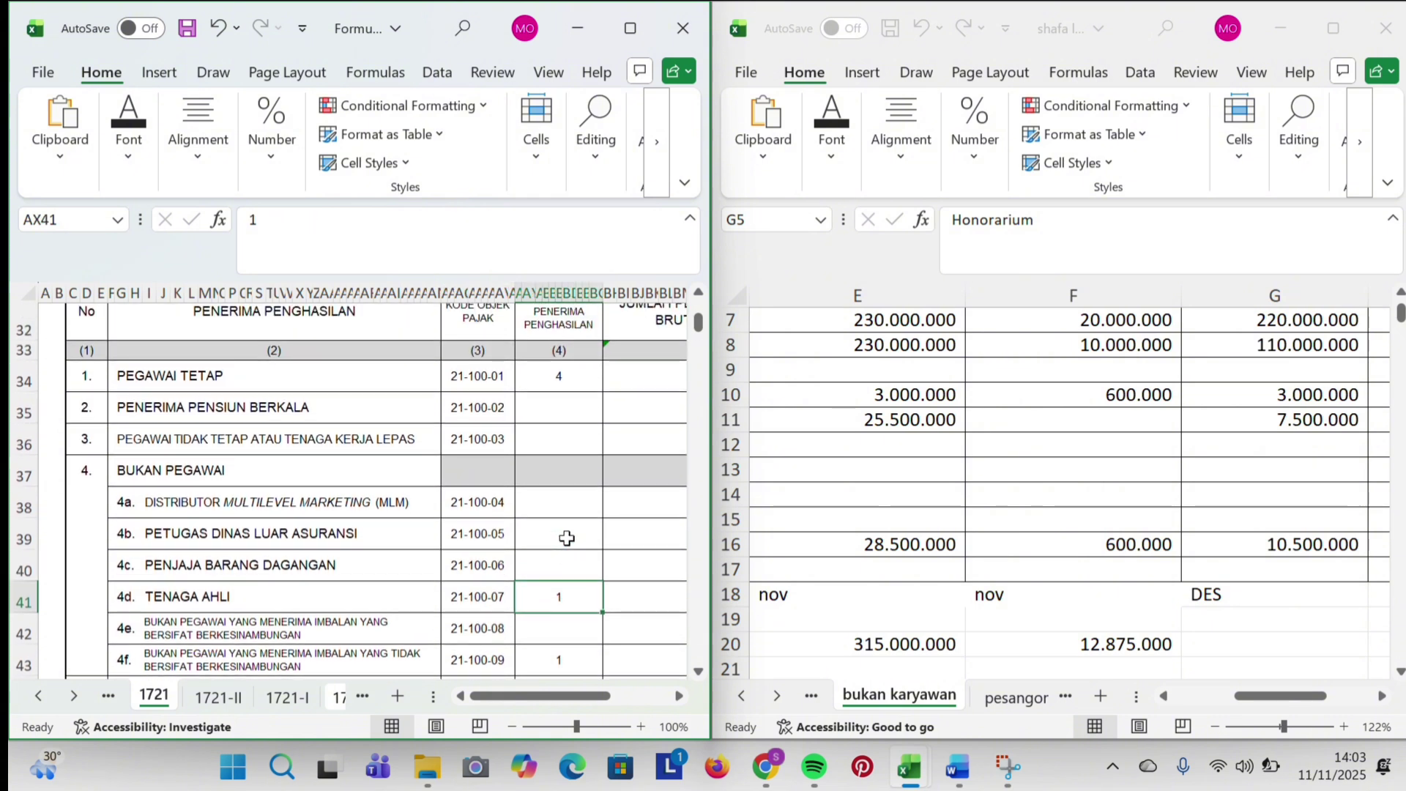
Check the gross income in BH41 and the tax withheld in BU41 for the Tenaga Ahli row.
{"action": "scroll", "coordinate": [566, 538], "scroll_direction": "down", "scroll_amount": 2}
{"action": "scroll", "coordinate": [583, 527], "scroll_direction": "right", "scroll_amount": 3}
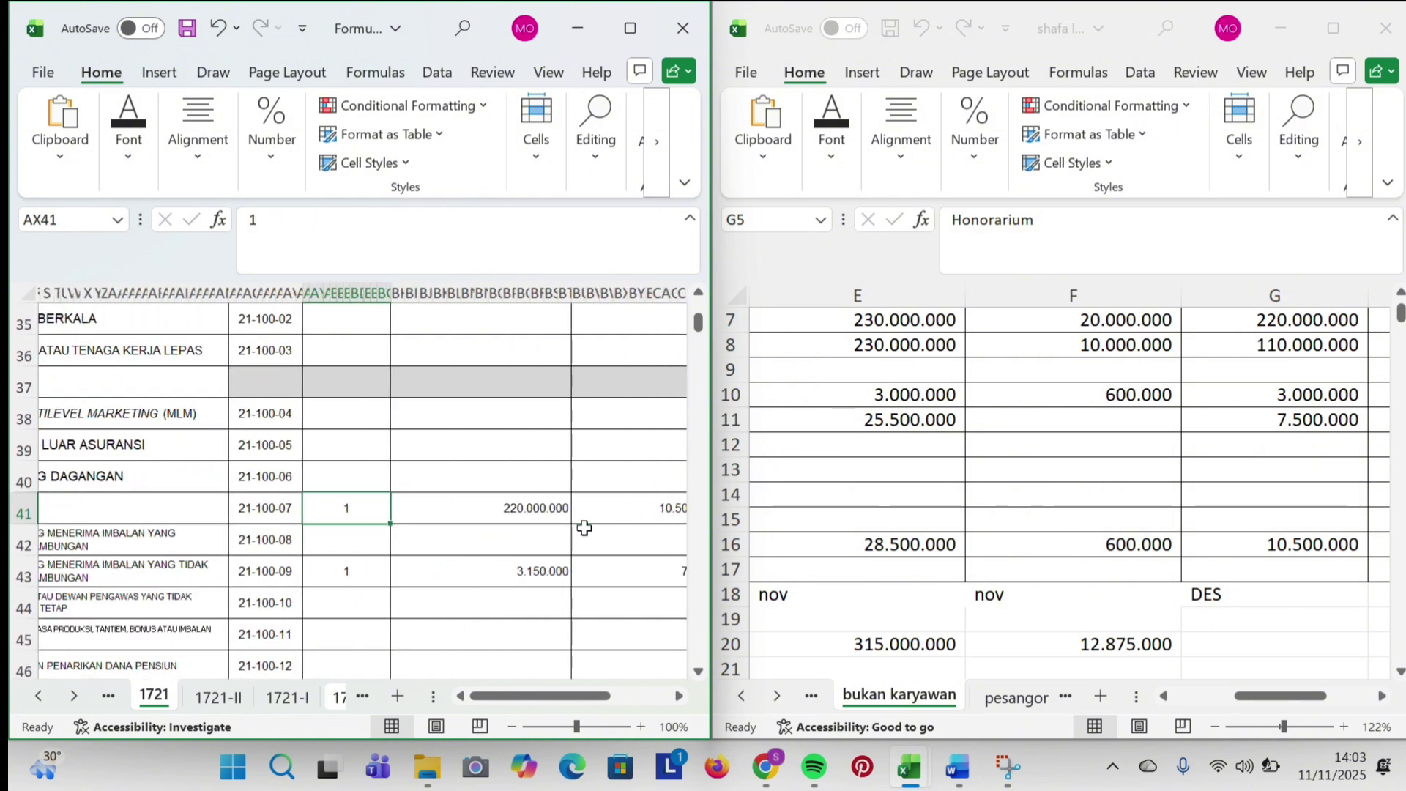
{"action": "left_click", "coordinate": [506, 509]}
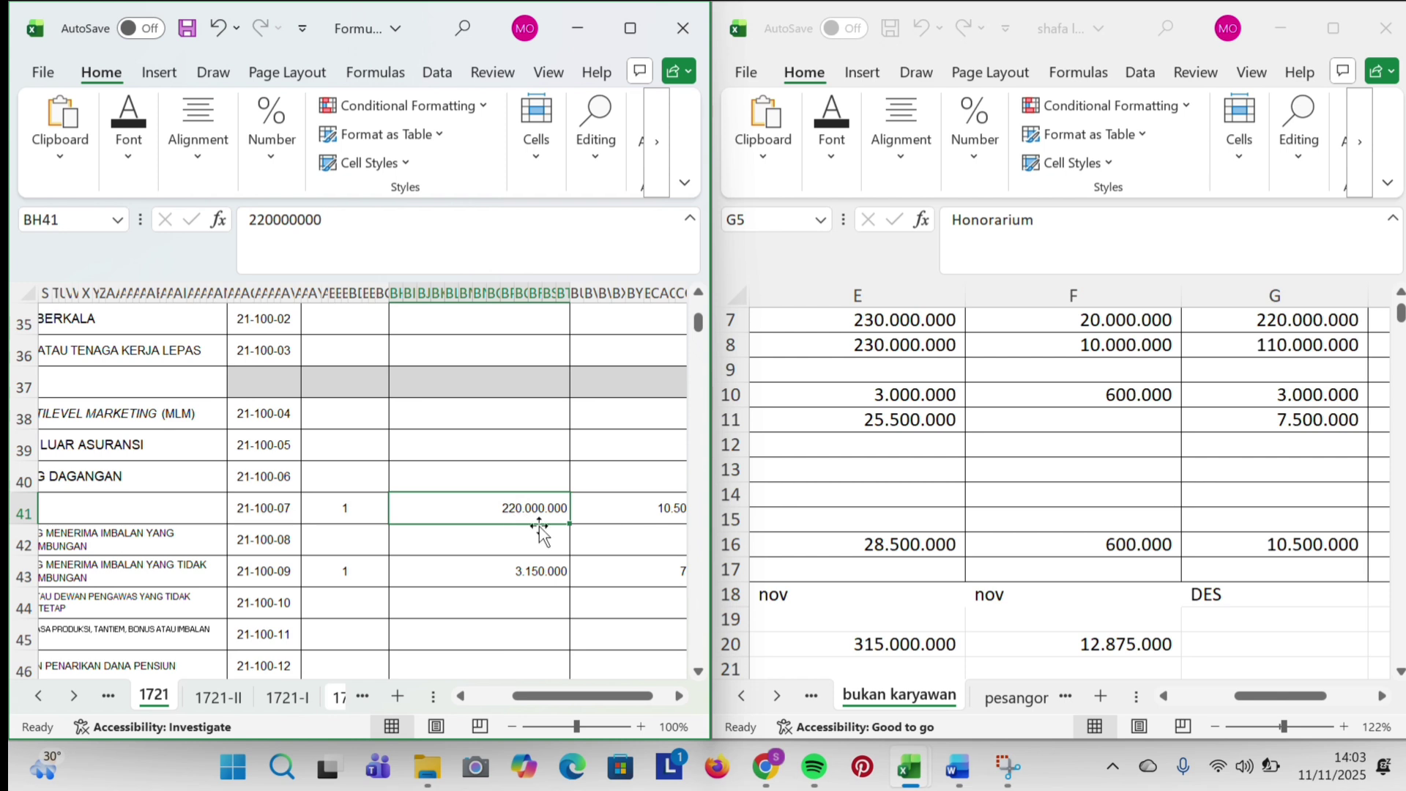
{"action": "left_click", "coordinate": [647, 509]}
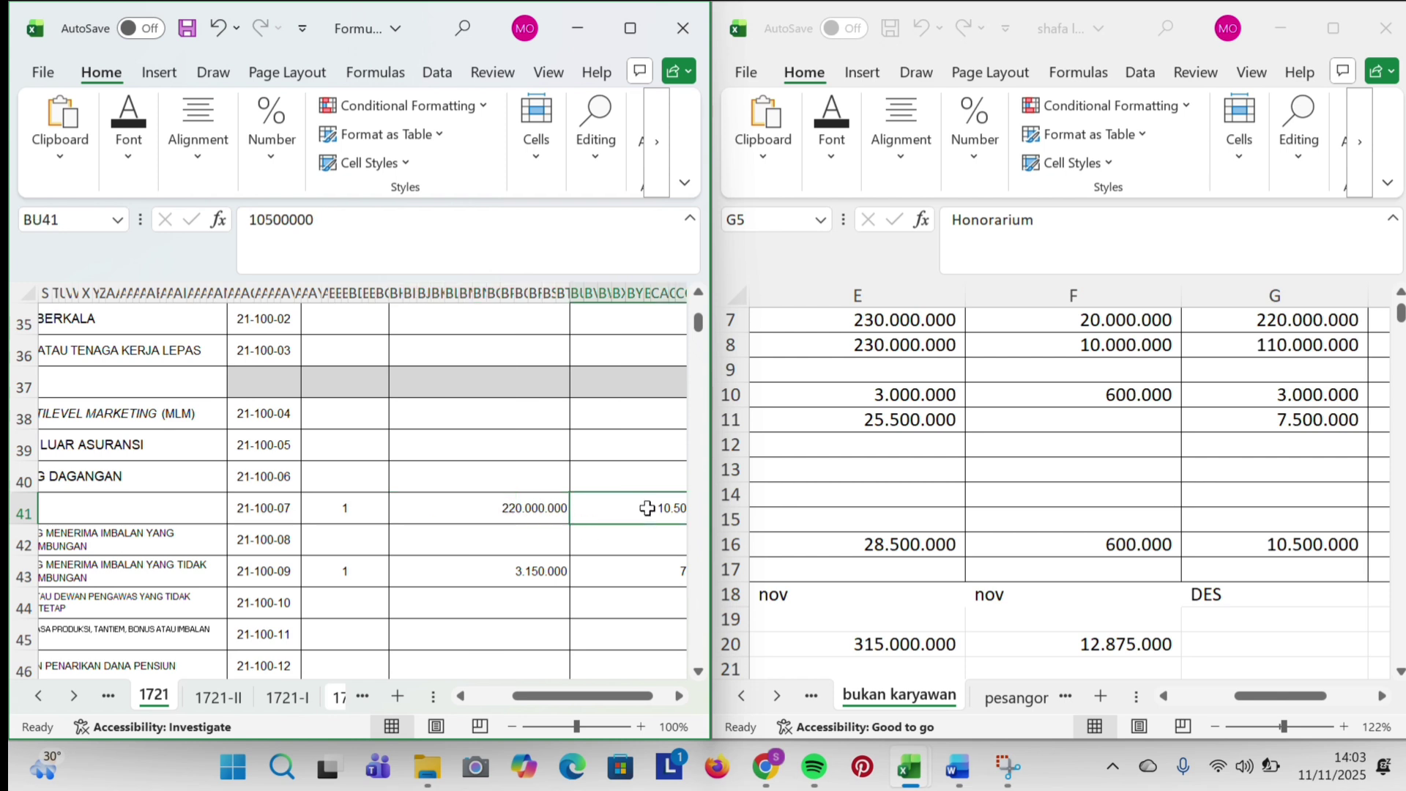
{"action": "scroll", "coordinate": [644, 506], "scroll_direction": "right", "scroll_amount": 3}
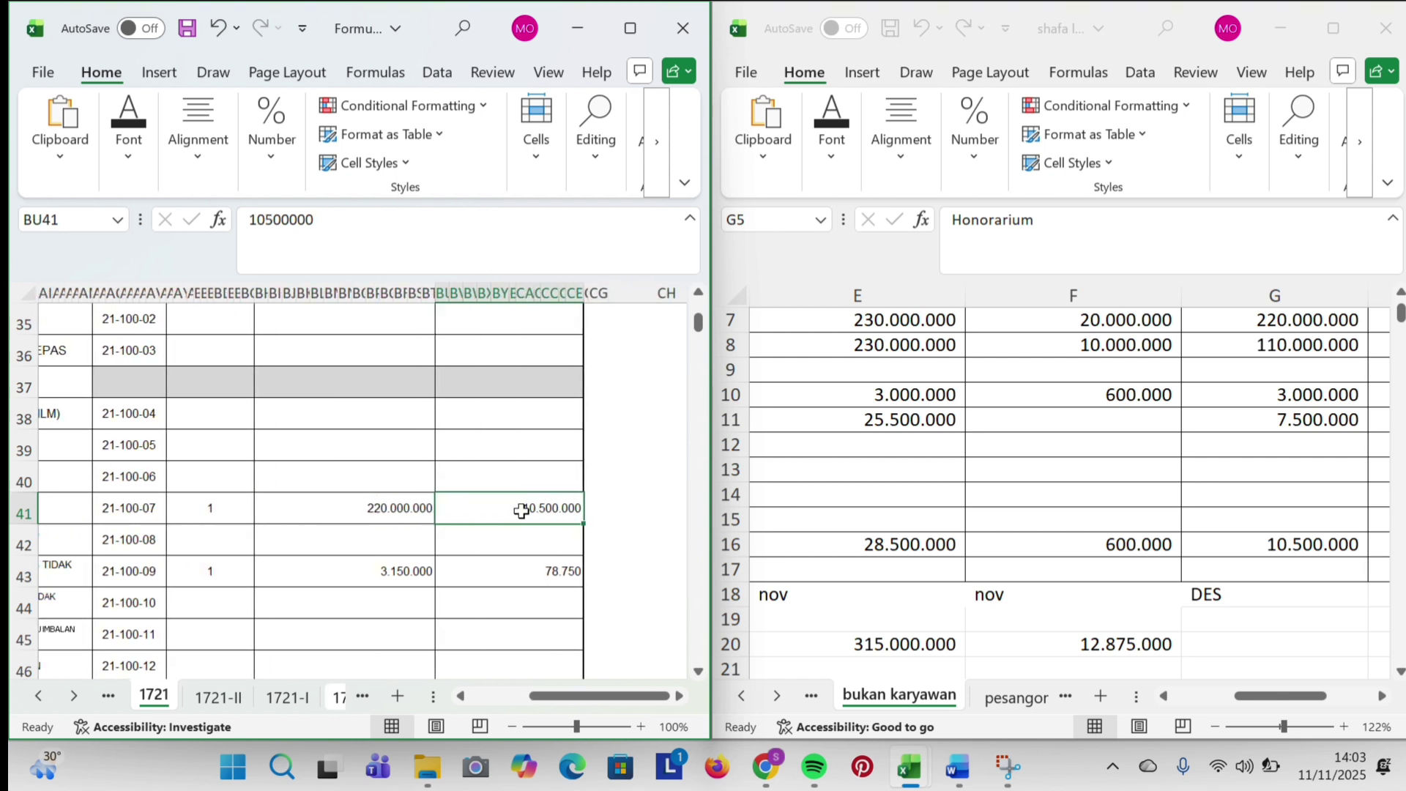
Examine row 4f, non-employees receiving non-recurring payments, for its object code and number of recipients.
{"action": "scroll", "coordinate": [289, 505], "scroll_direction": "left", "scroll_amount": 5}
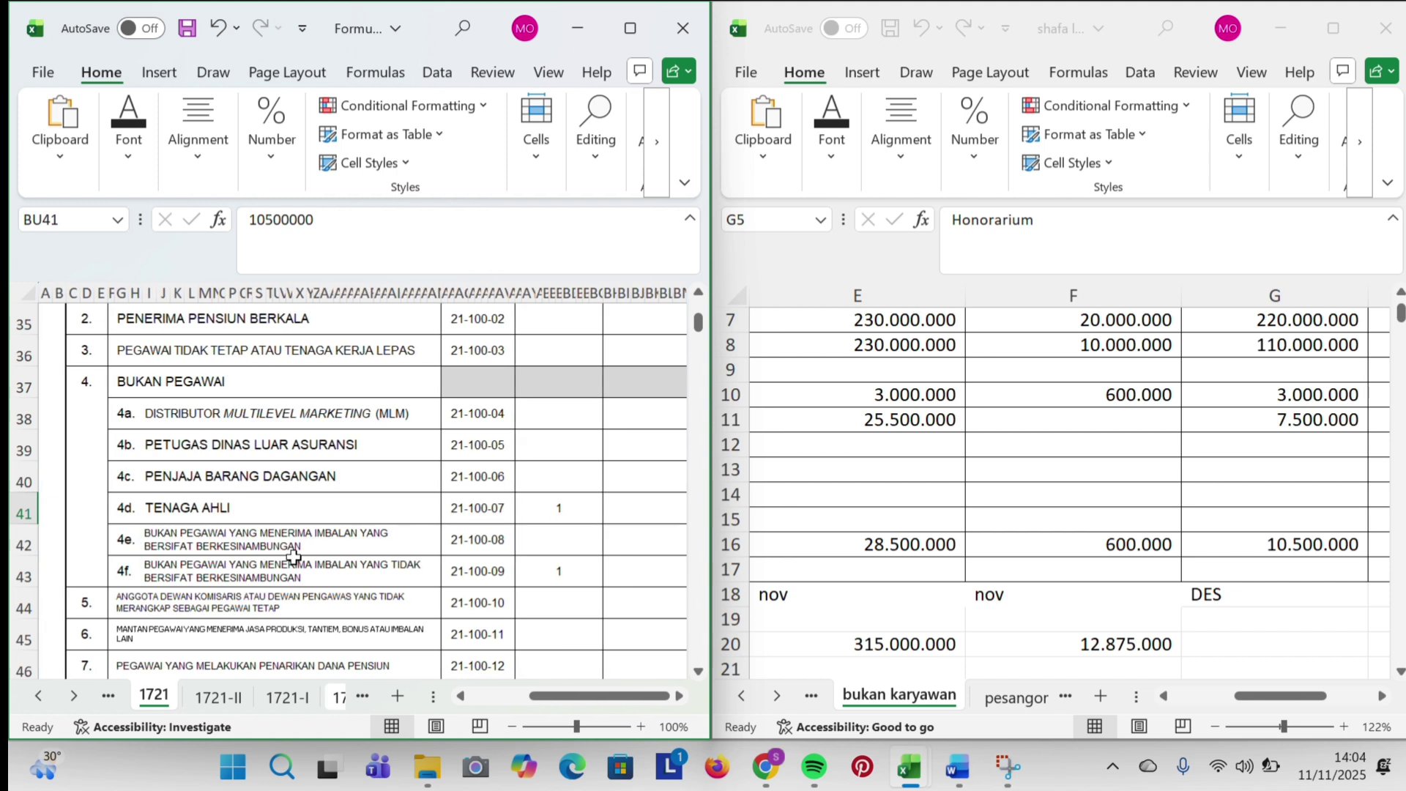
{"action": "left_click", "coordinate": [264, 574]}
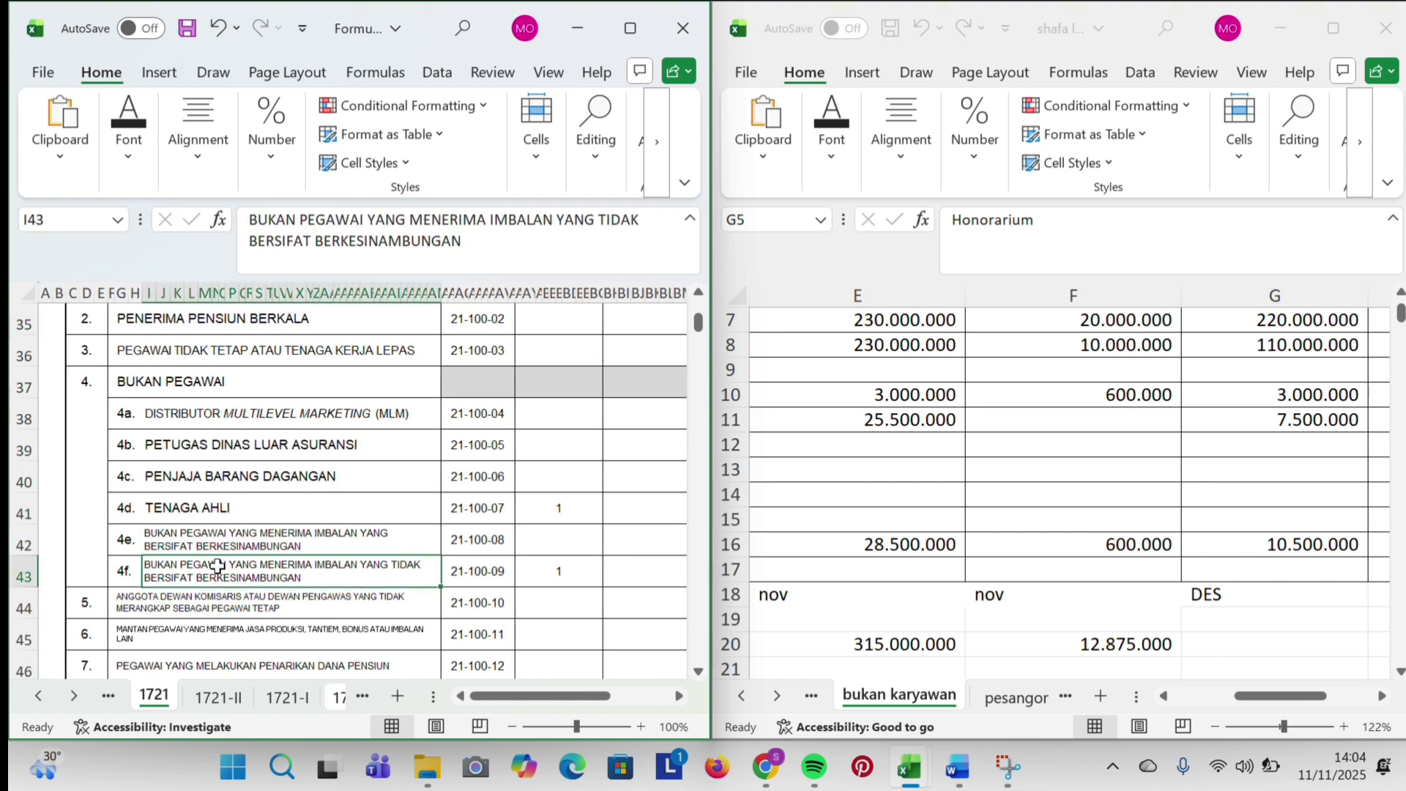
{"action": "left_click", "coordinate": [483, 602]}
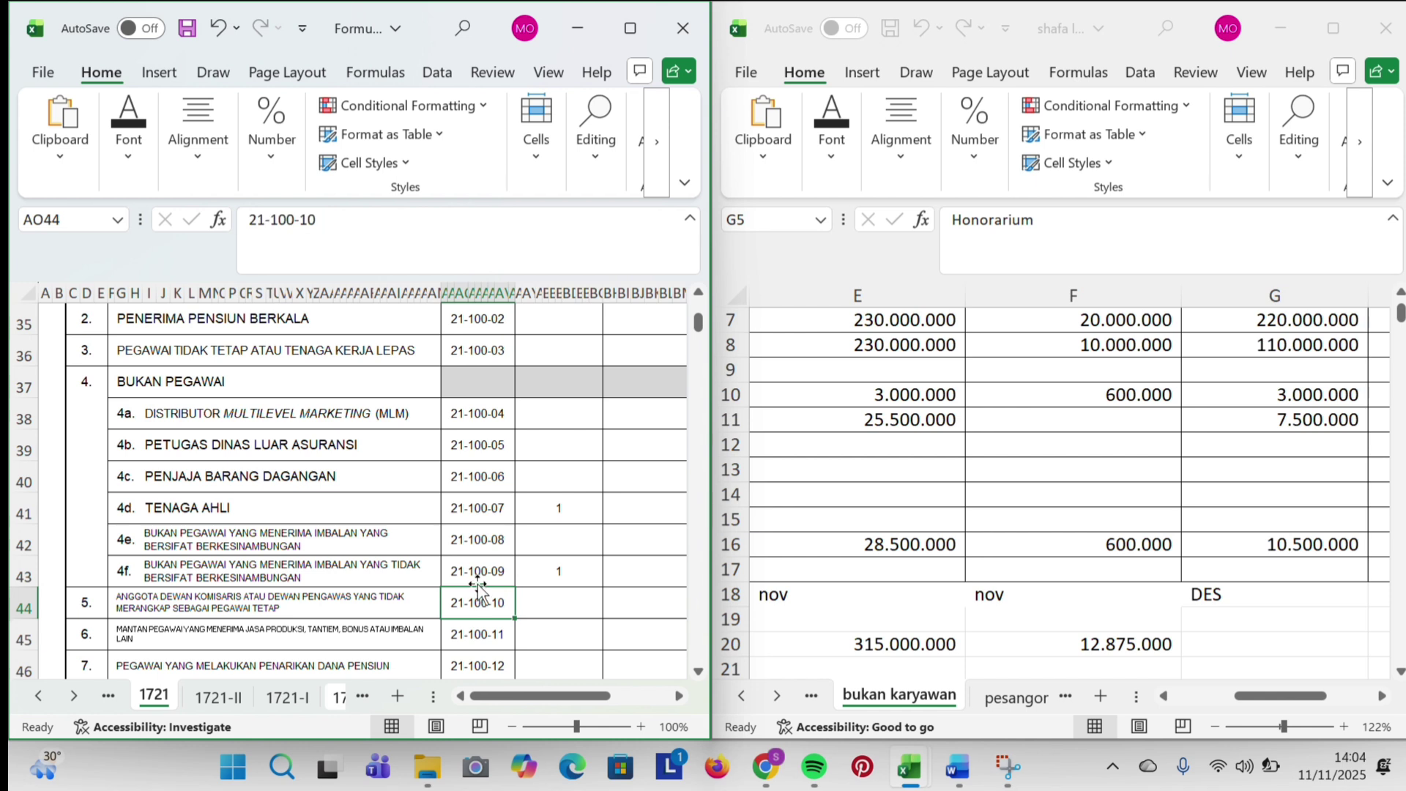
{"action": "left_click", "coordinate": [475, 574]}
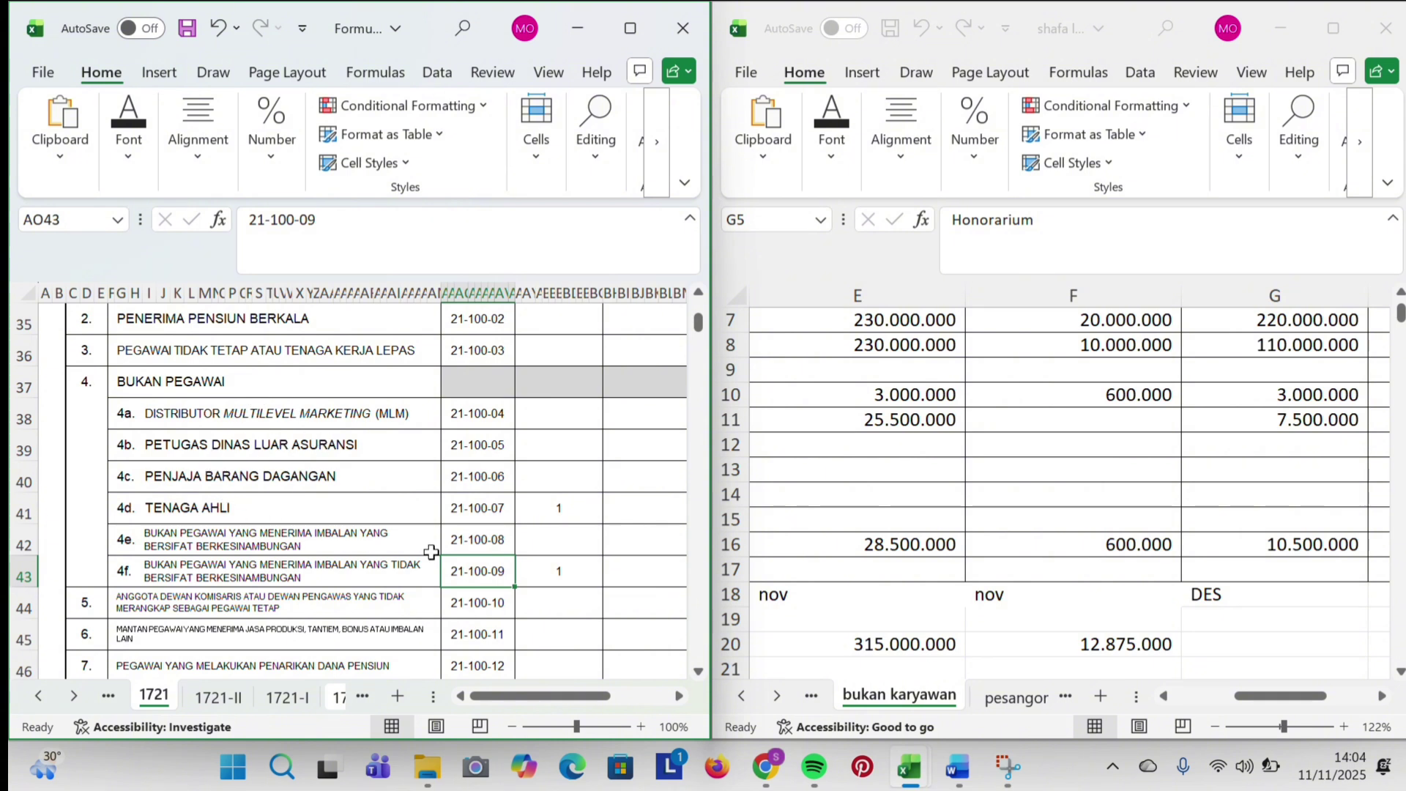
{"action": "left_click", "coordinate": [540, 574]}
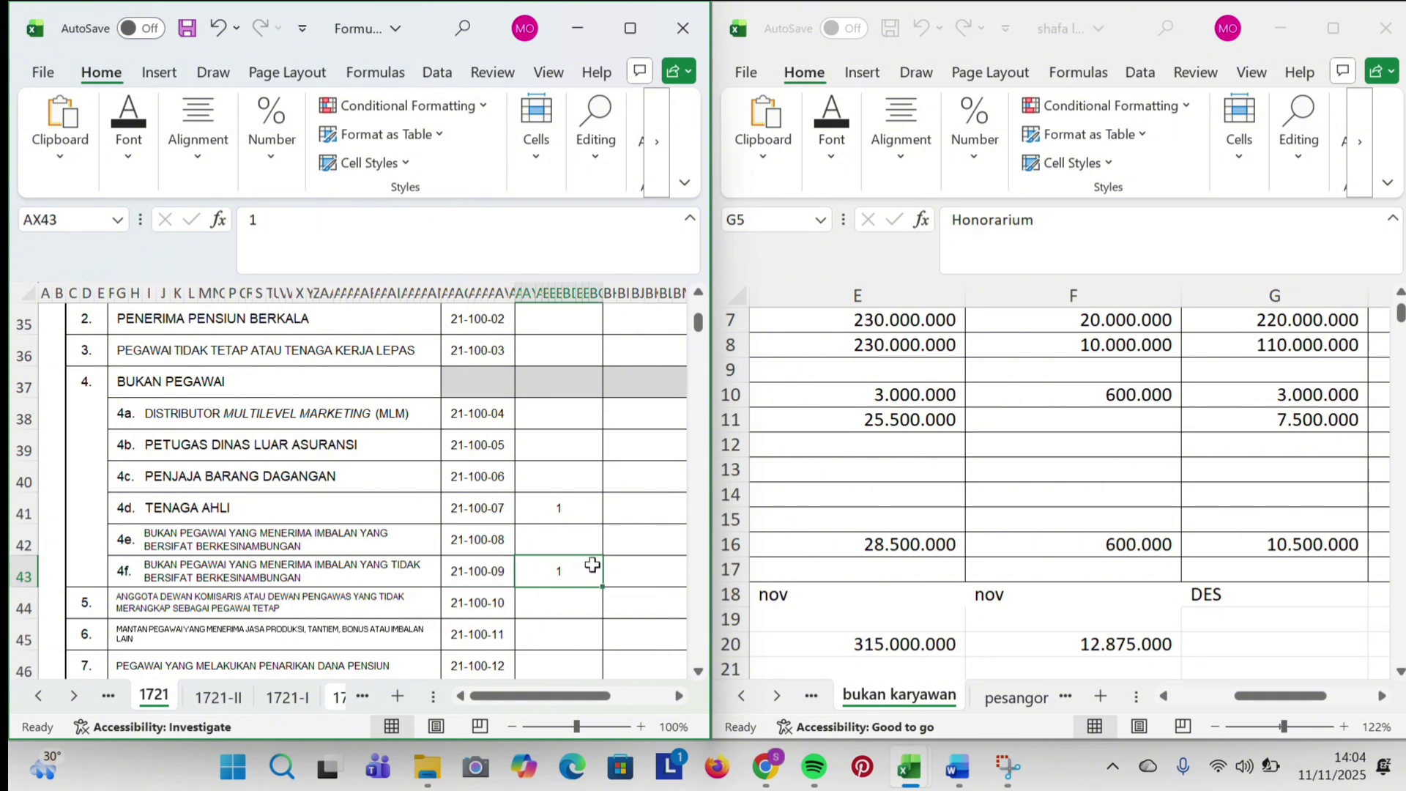
Check the gross income in BH43 and the tax withheld in BU43 for row 4f.
{"action": "scroll", "coordinate": [591, 565], "scroll_direction": "right", "scroll_amount": 3}
{"action": "left_click", "coordinate": [516, 579]}
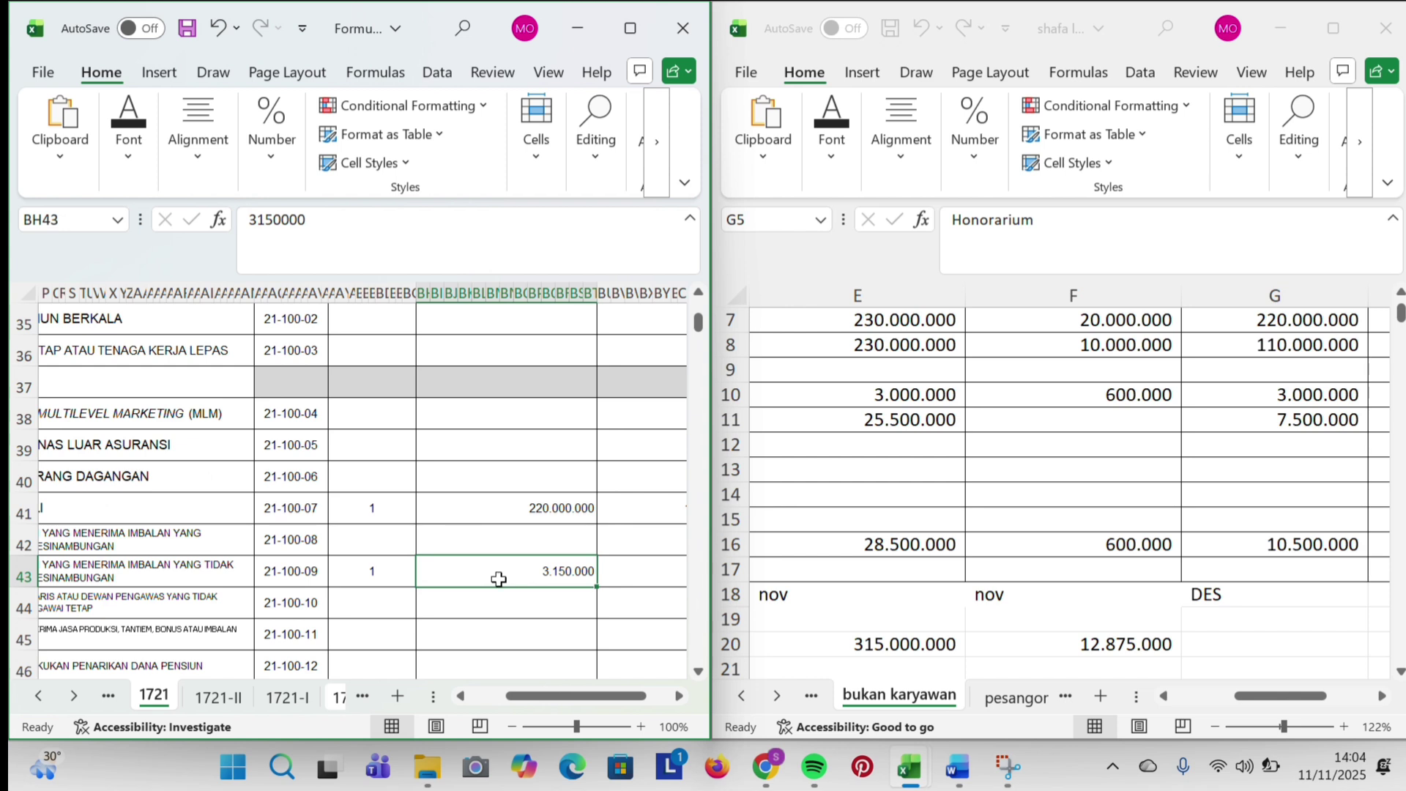
{"action": "scroll", "coordinate": [436, 590], "scroll_direction": "right", "scroll_amount": 3}
{"action": "left_click", "coordinate": [495, 573]}
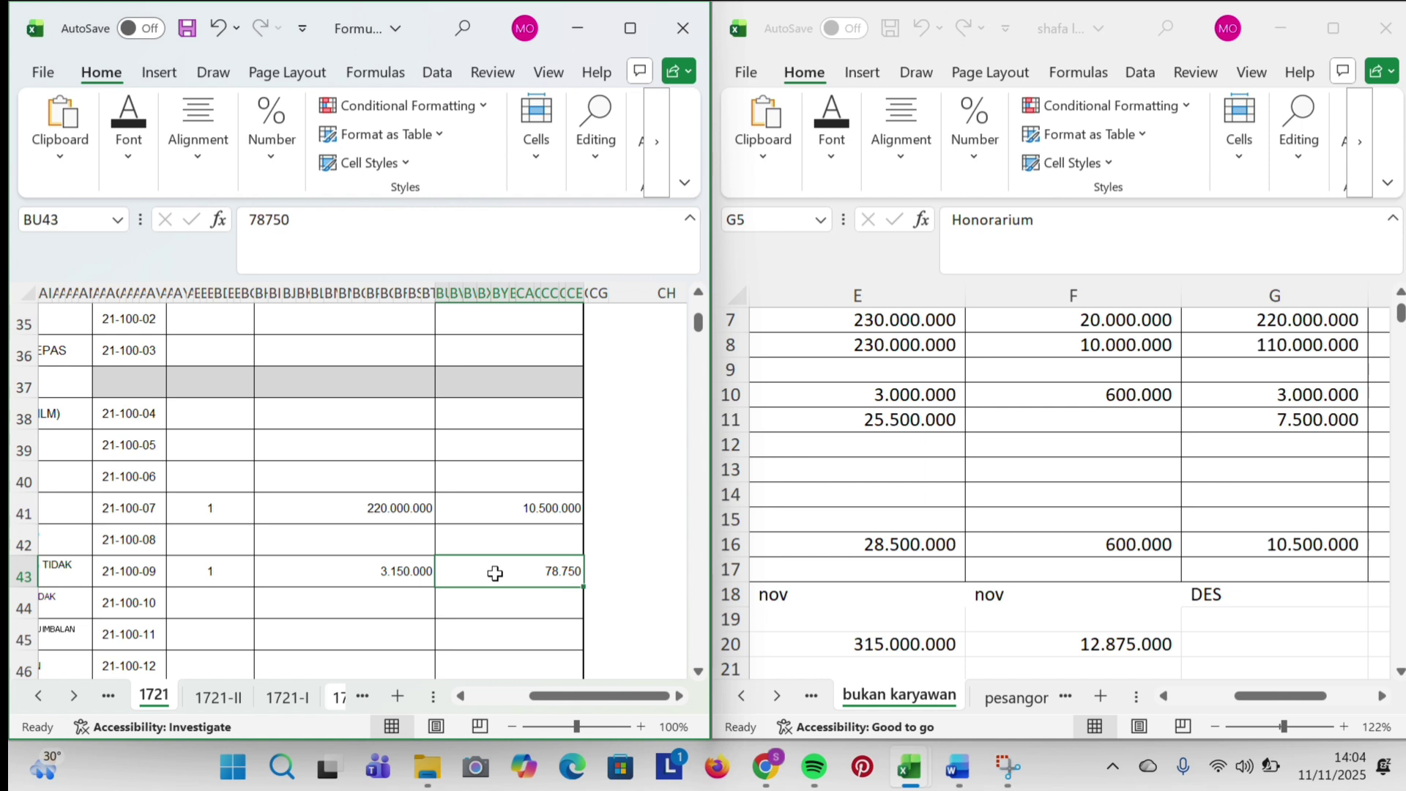
Inspect the SUM formula for total gross income in BH50 of the Jumlah row and the range it covers.
{"action": "scroll", "coordinate": [495, 573], "scroll_direction": "left", "scroll_amount": 10}
{"action": "scroll", "coordinate": [495, 573], "scroll_direction": "down", "scroll_amount": 2}
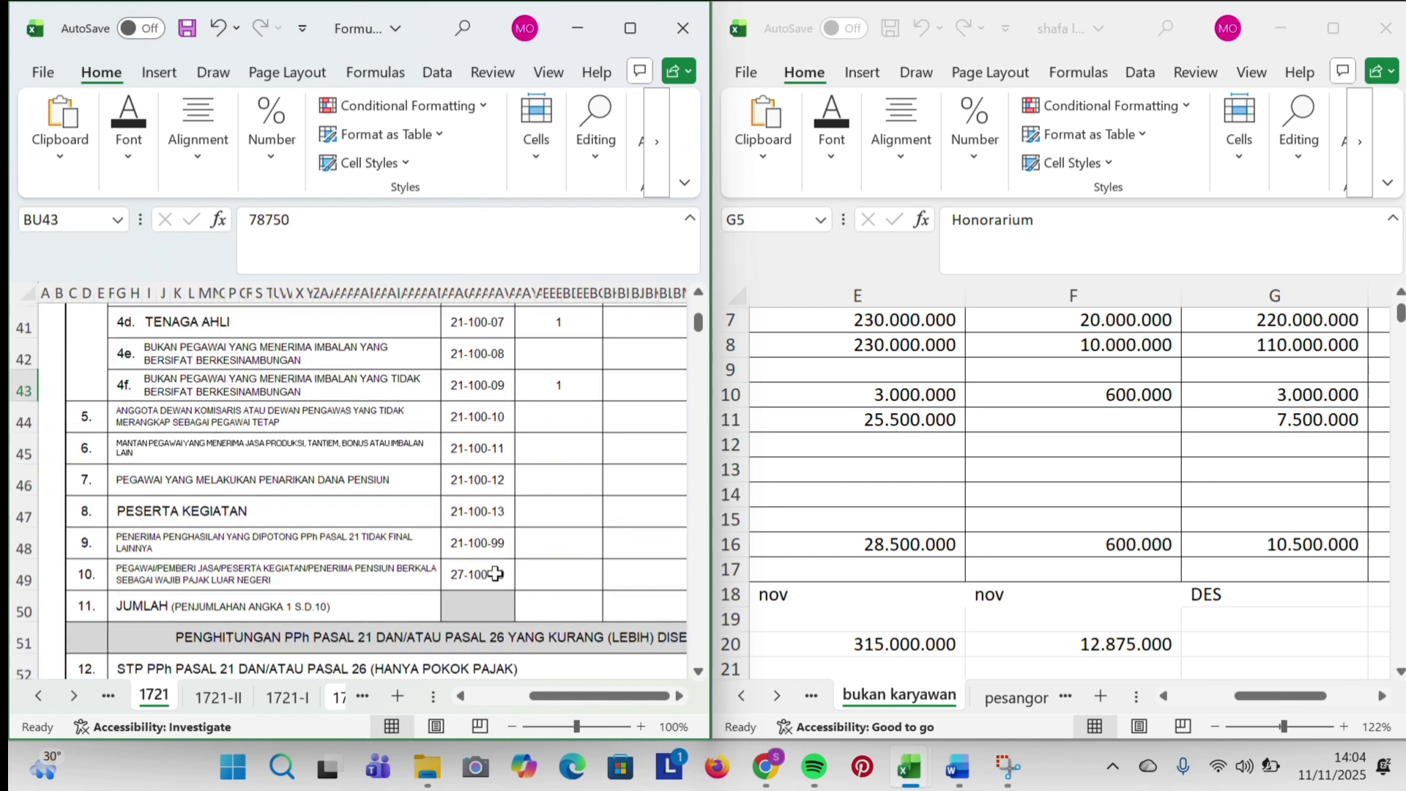
{"action": "scroll", "coordinate": [495, 574], "scroll_direction": "down", "scroll_amount": 1}
{"action": "left_click", "coordinate": [494, 574]}
{"action": "scroll", "coordinate": [448, 577], "scroll_direction": "right", "scroll_amount": 3}
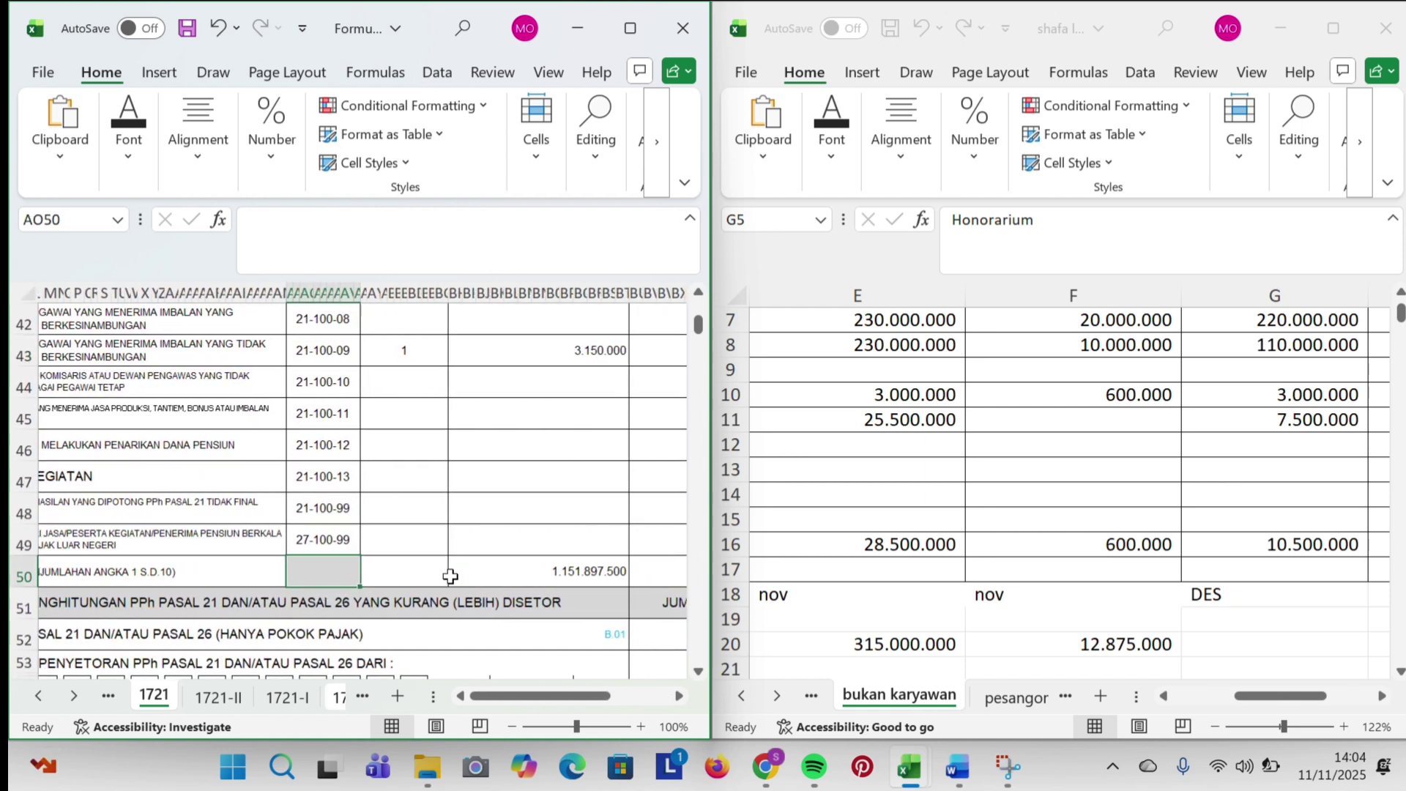
{"action": "scroll", "coordinate": [449, 577], "scroll_direction": "right", "scroll_amount": 1}
{"action": "left_click", "coordinate": [477, 578]}
{"action": "key", "text": "alt+equal"}
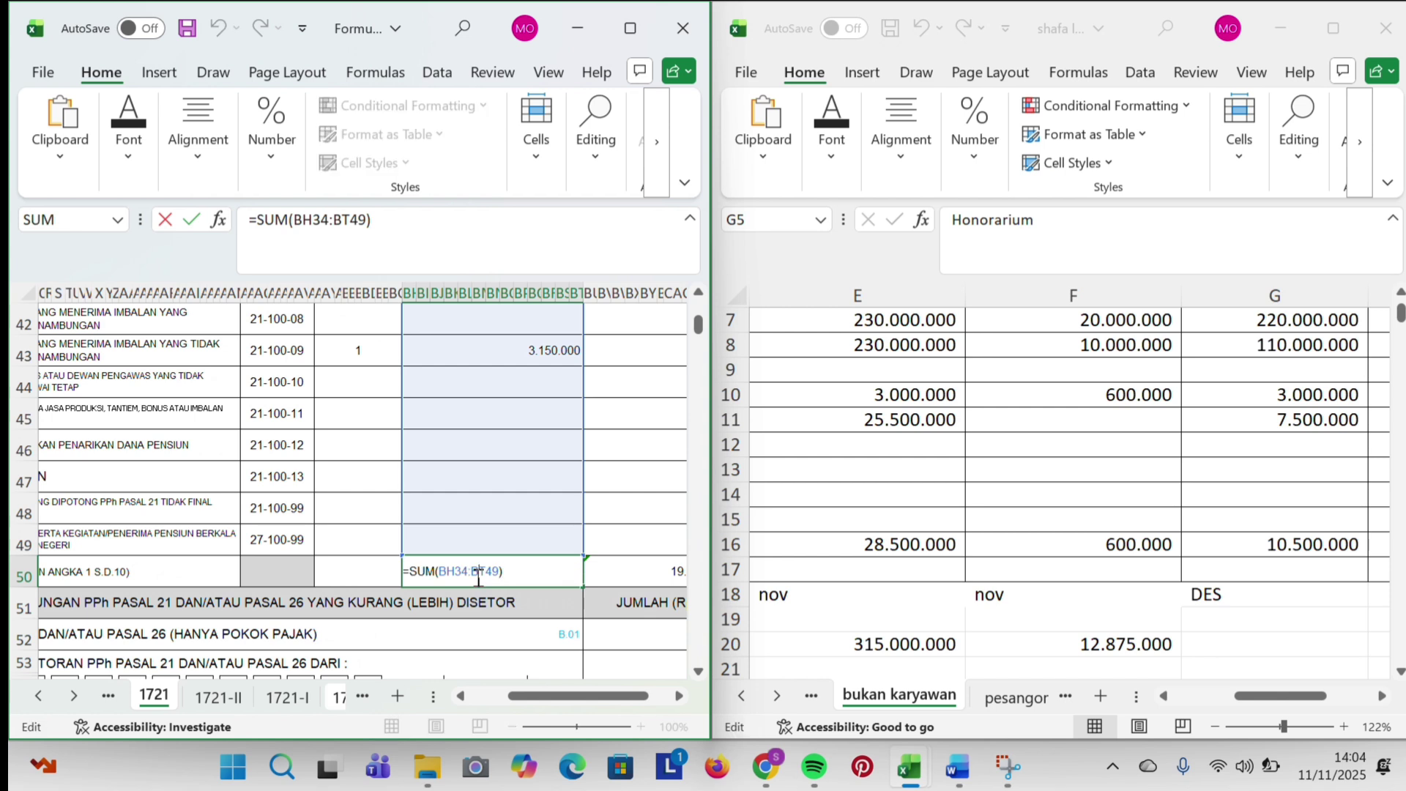
{"action": "scroll", "coordinate": [478, 577], "scroll_direction": "up", "scroll_amount": 6}
{"action": "scroll", "coordinate": [476, 577], "scroll_direction": "down", "scroll_amount": 4}
{"action": "scroll", "coordinate": [477, 577], "scroll_direction": "down", "scroll_amount": 1}
{"action": "scroll", "coordinate": [476, 577], "scroll_direction": "up", "scroll_amount": 5}
{"action": "scroll", "coordinate": [477, 577], "scroll_direction": "down", "scroll_amount": 5}
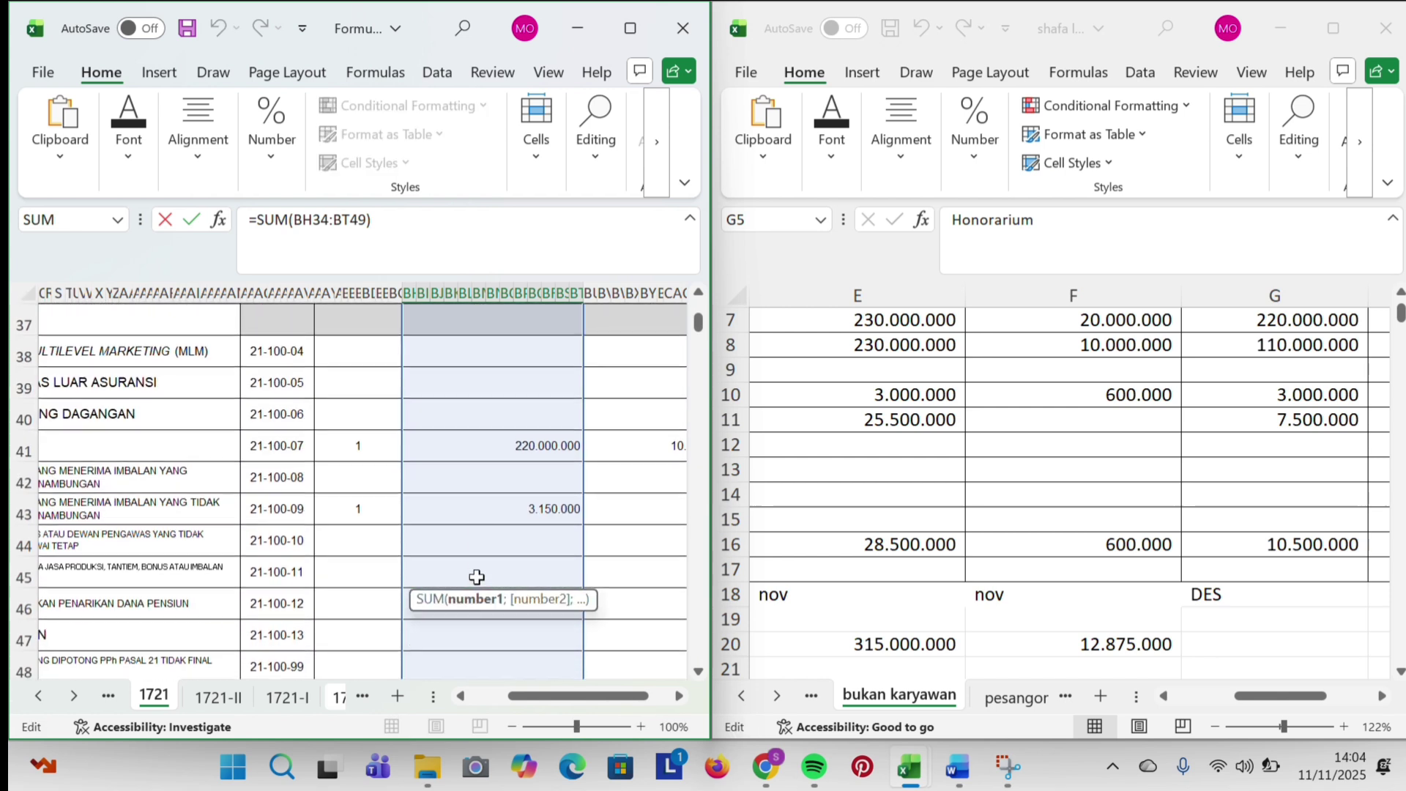
{"action": "scroll", "coordinate": [476, 577], "scroll_direction": "down", "scroll_amount": 3}
{"action": "key", "text": "Return"}
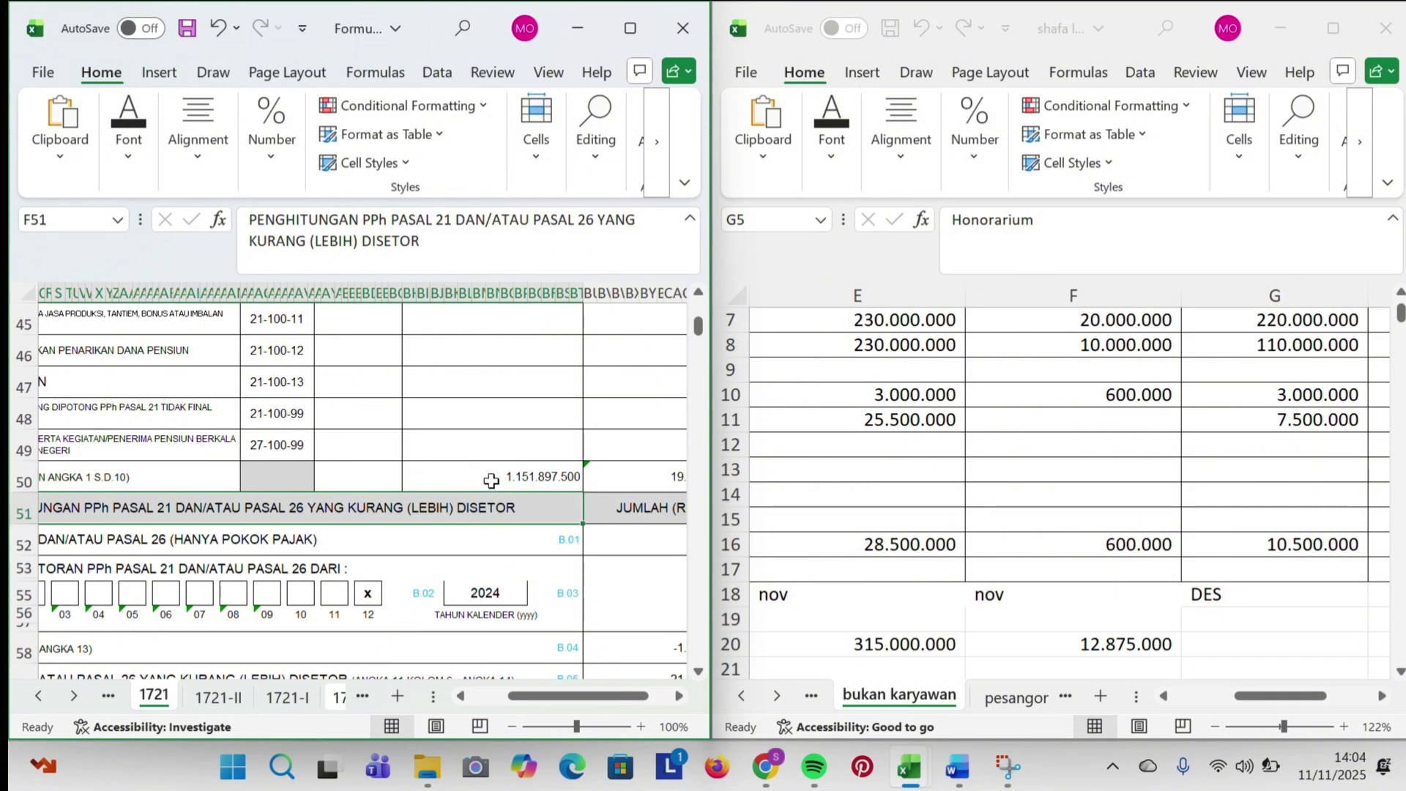
{"action": "left_click", "coordinate": [494, 477]}
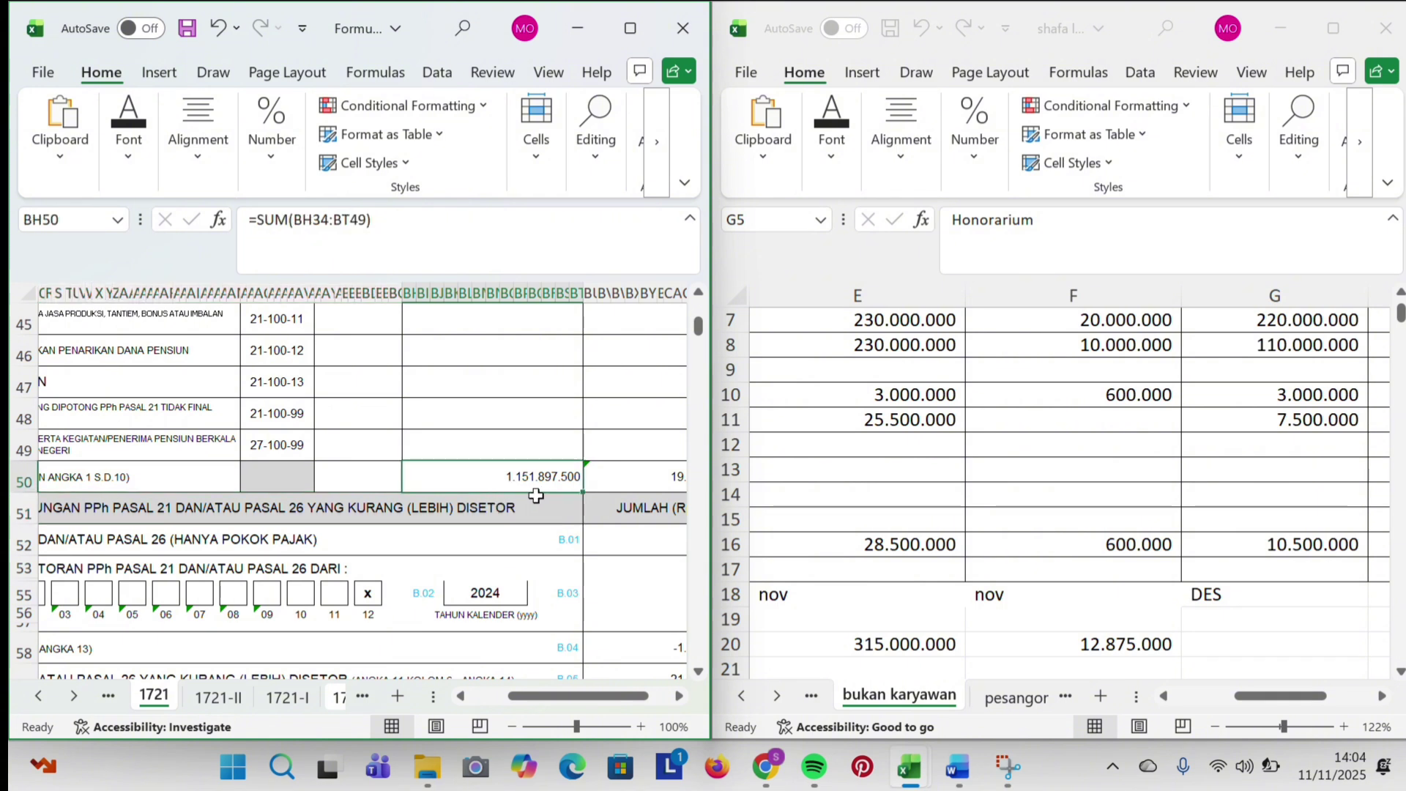
Inspect the SUM formula for total tax withheld in BU50 and the rows it covers.
{"action": "double_click", "coordinate": [618, 484]}
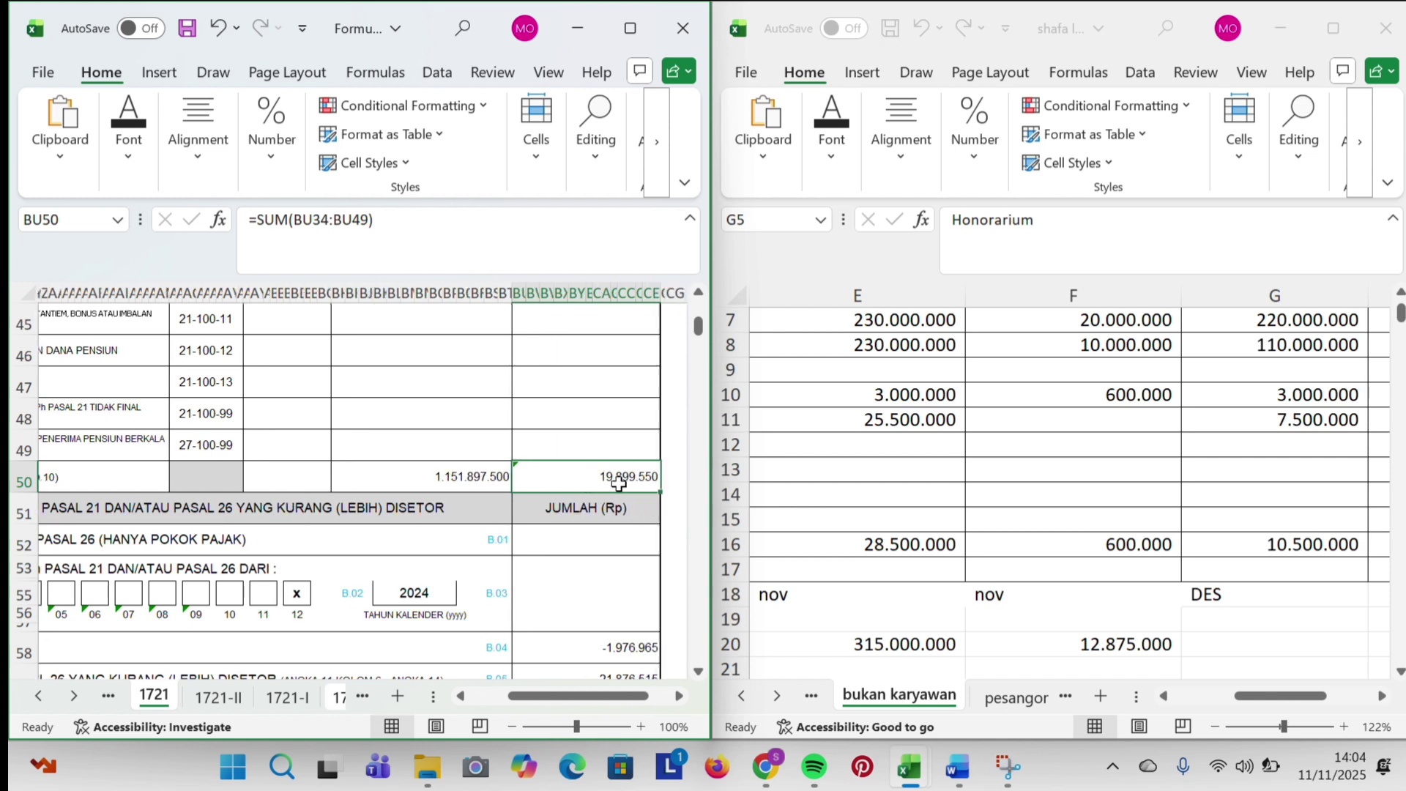
{"action": "scroll", "coordinate": [620, 484], "scroll_direction": "up", "scroll_amount": 8}
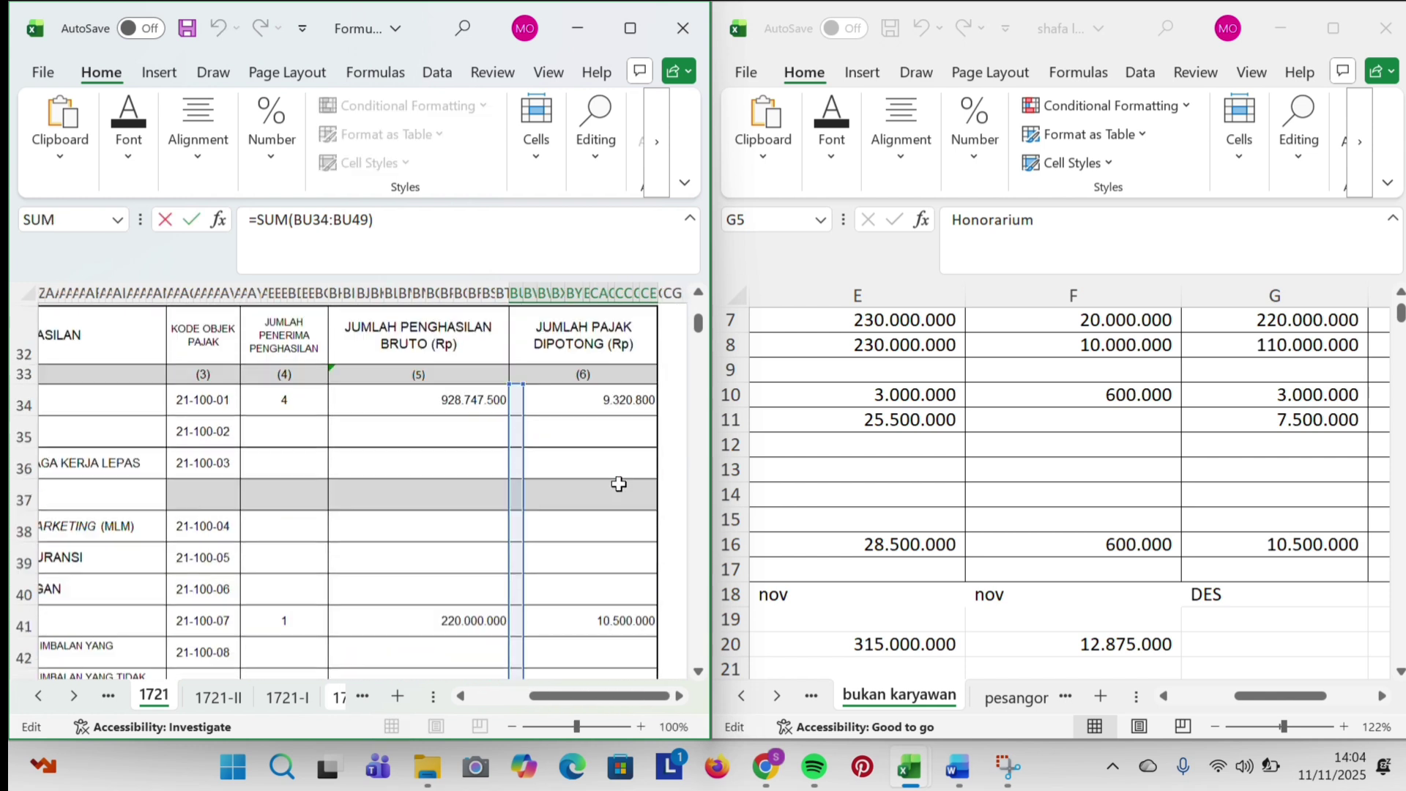
{"action": "scroll", "coordinate": [602, 527], "scroll_direction": "down", "scroll_amount": 6}
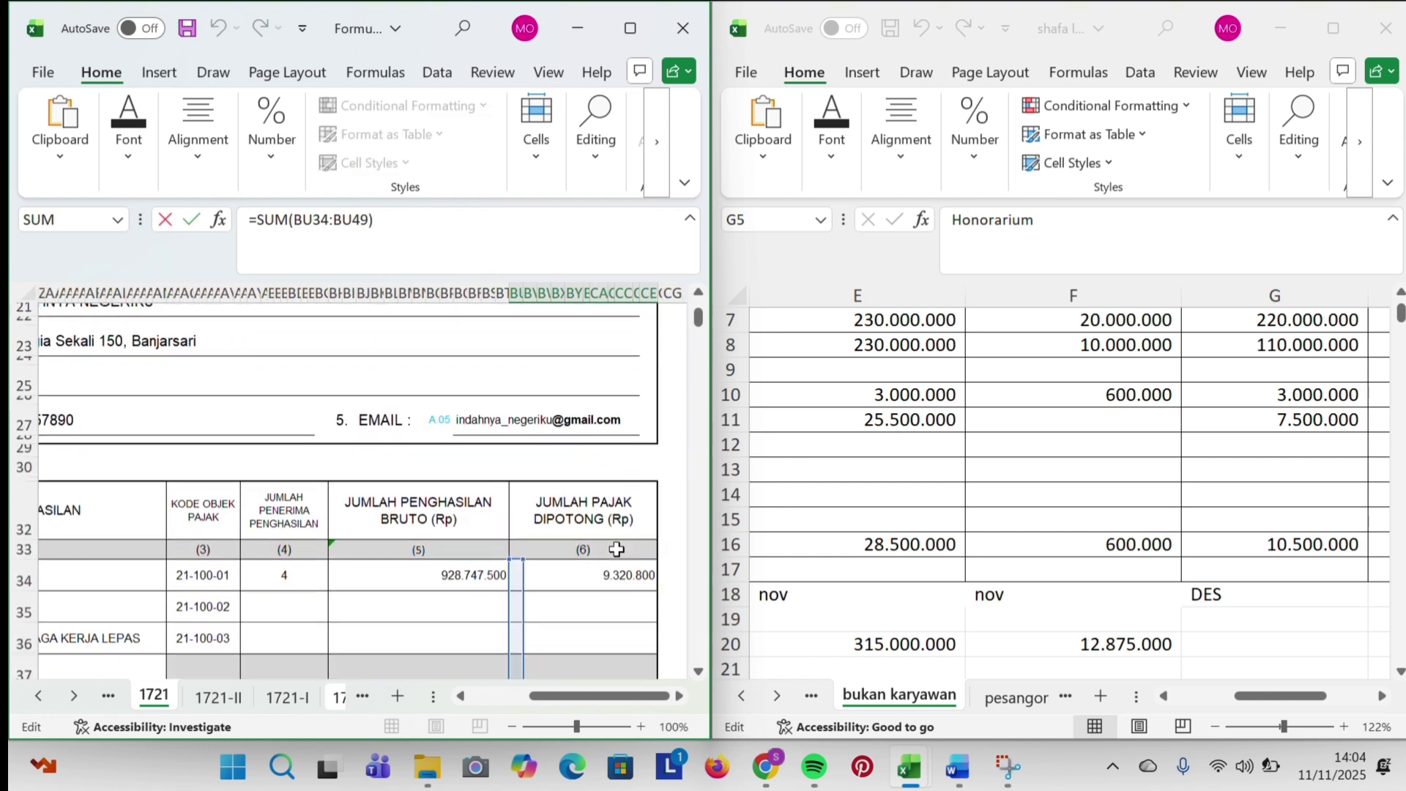
{"action": "key", "text": "Return"}
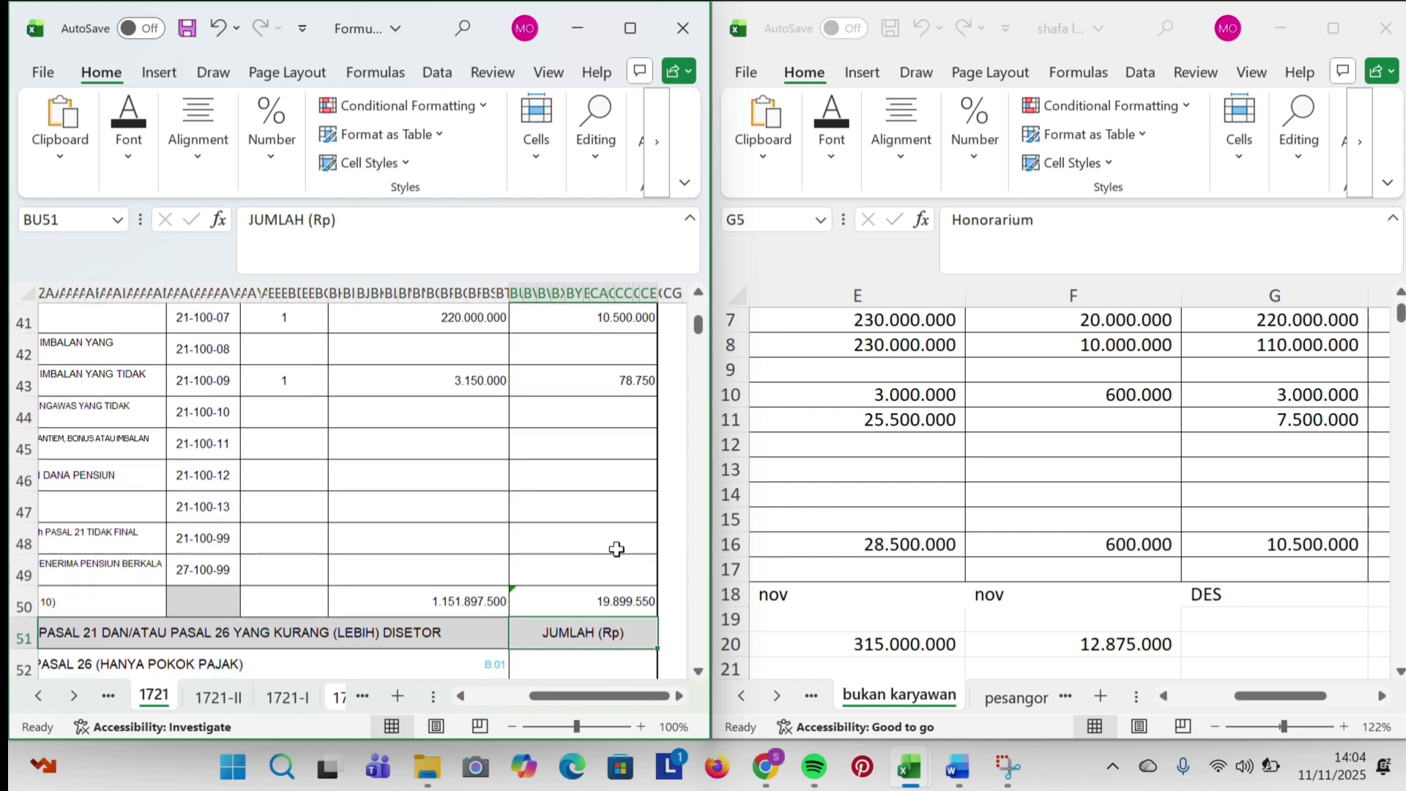
{"action": "scroll", "coordinate": [616, 549], "scroll_direction": "down", "scroll_amount": 1}
{"action": "left_click", "coordinate": [563, 542]}
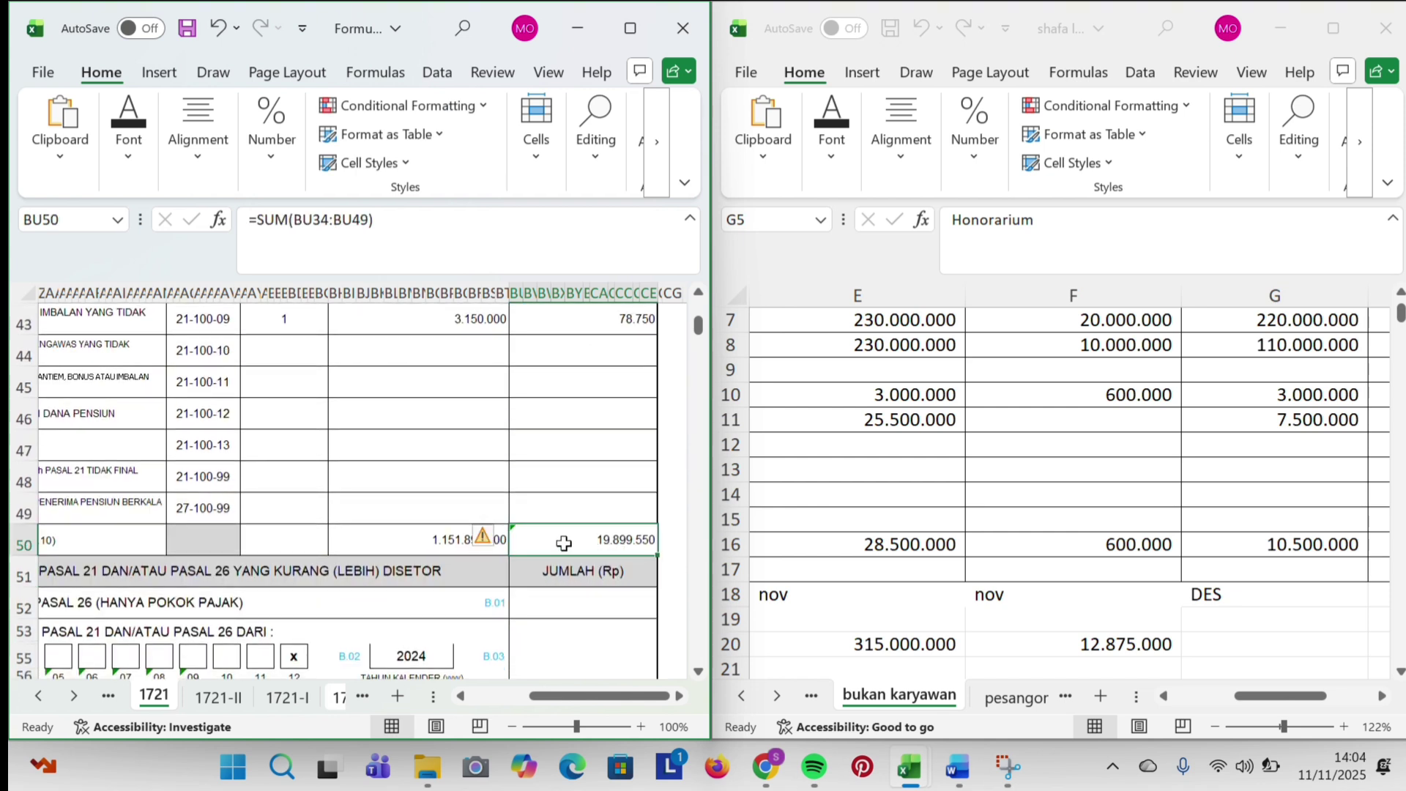
Examine row 12, STP PPh Pasal 21 dan/atau Pasal 26, and its Jumlah amount field.
{"action": "scroll", "coordinate": [563, 543], "scroll_direction": "left", "scroll_amount": 5}
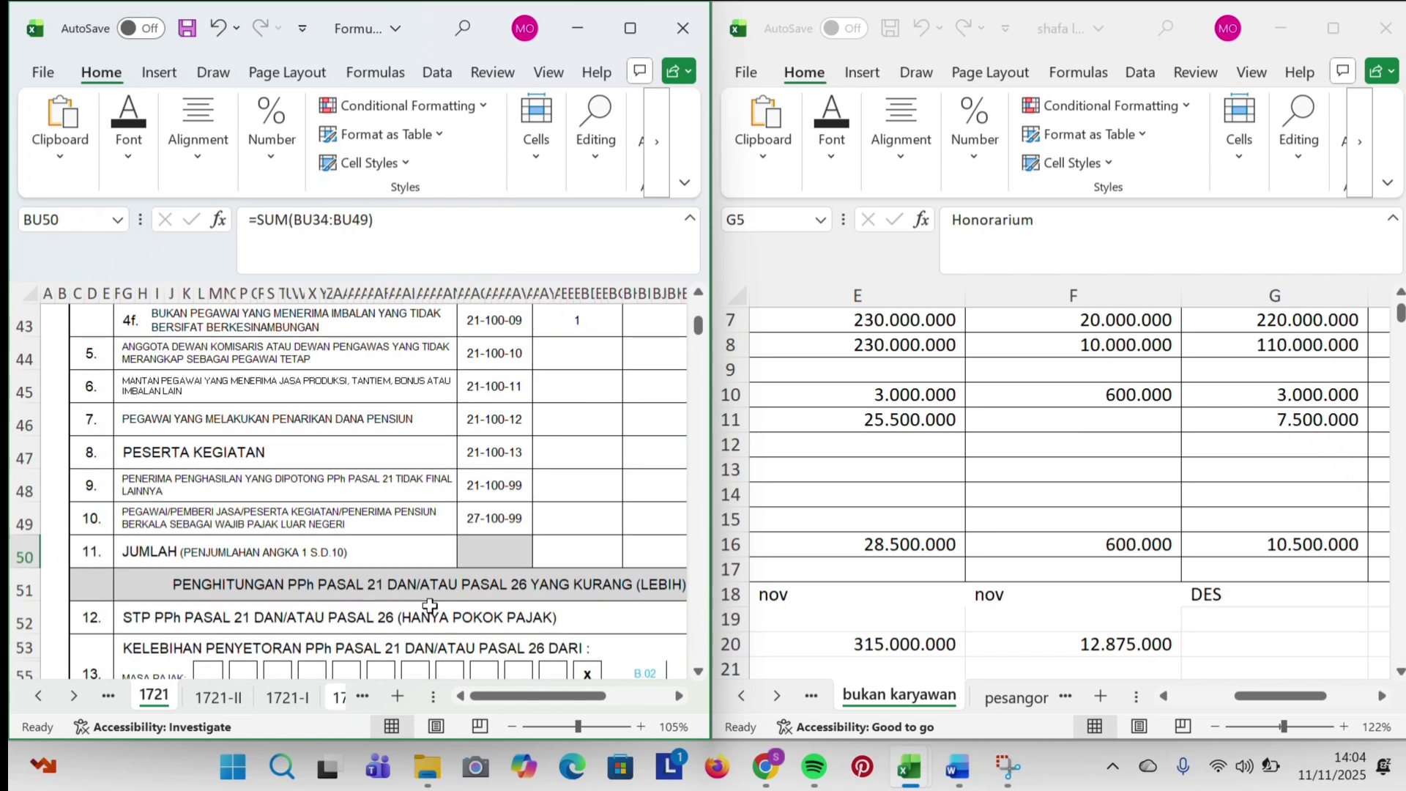
{"action": "scroll", "coordinate": [586, 599], "scroll_direction": "right", "scroll_amount": 3}
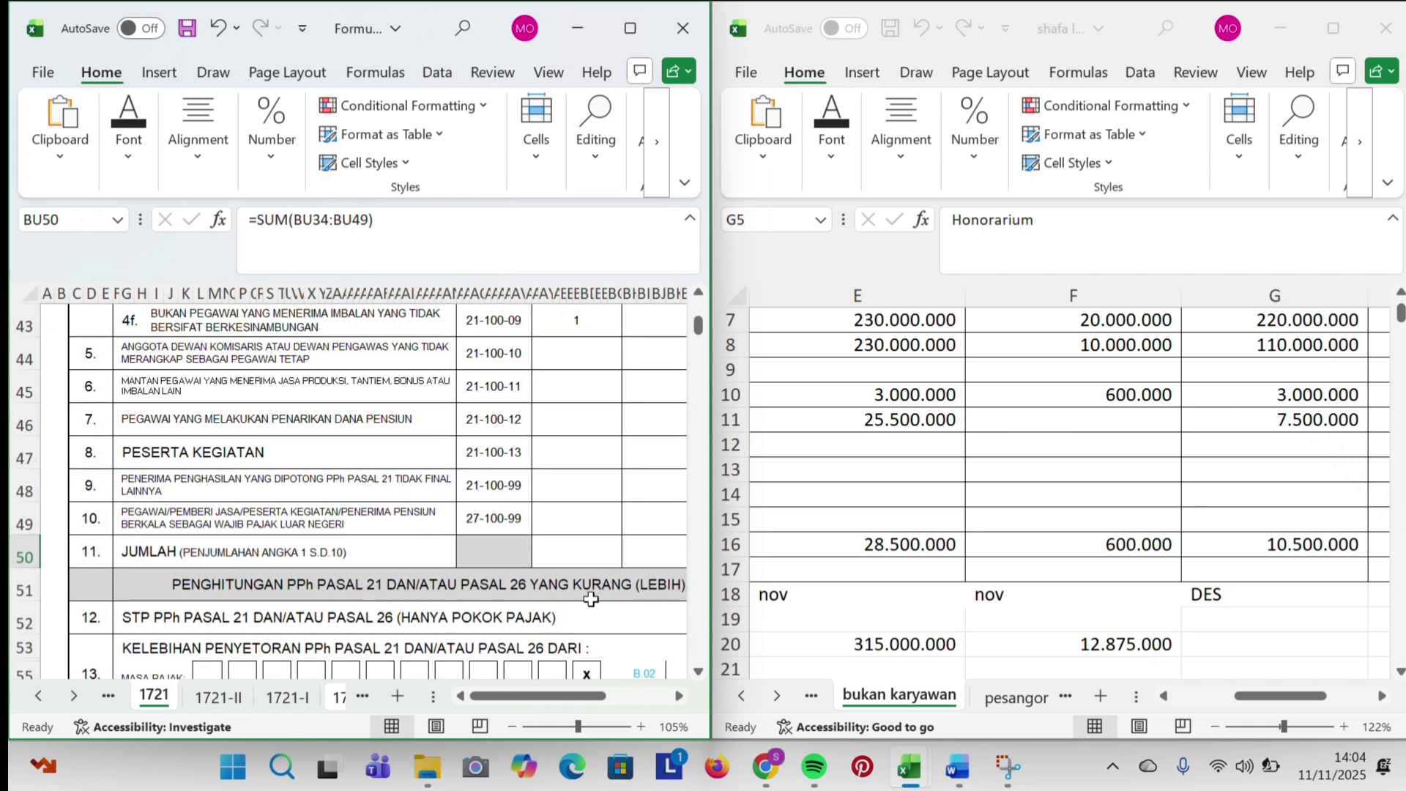
{"action": "scroll", "coordinate": [591, 599], "scroll_direction": "down", "scroll_amount": 1}
{"action": "scroll", "coordinate": [557, 579], "scroll_direction": "left", "scroll_amount": 3}
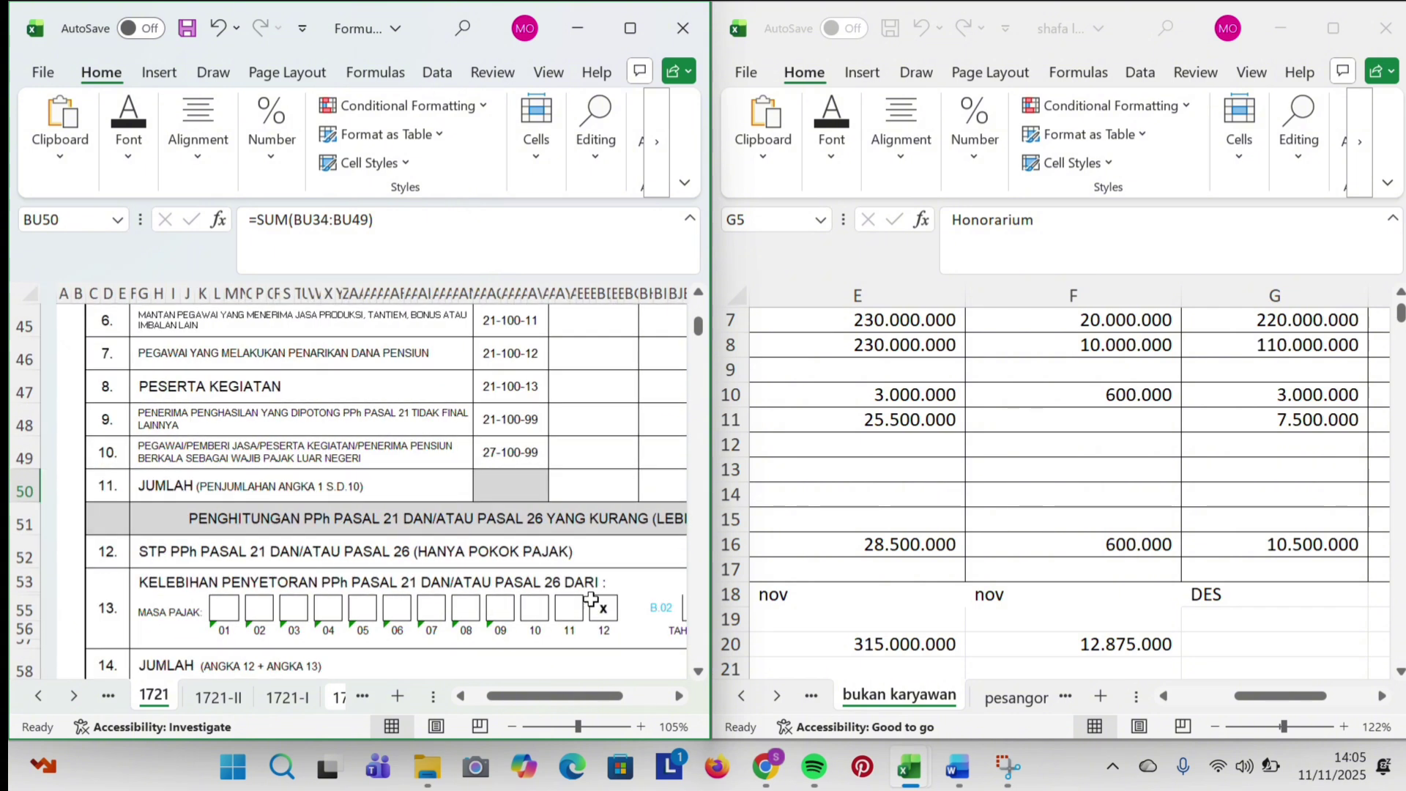
{"action": "left_click", "coordinate": [512, 551]}
{"action": "scroll", "coordinate": [512, 552], "scroll_direction": "right", "scroll_amount": 3}
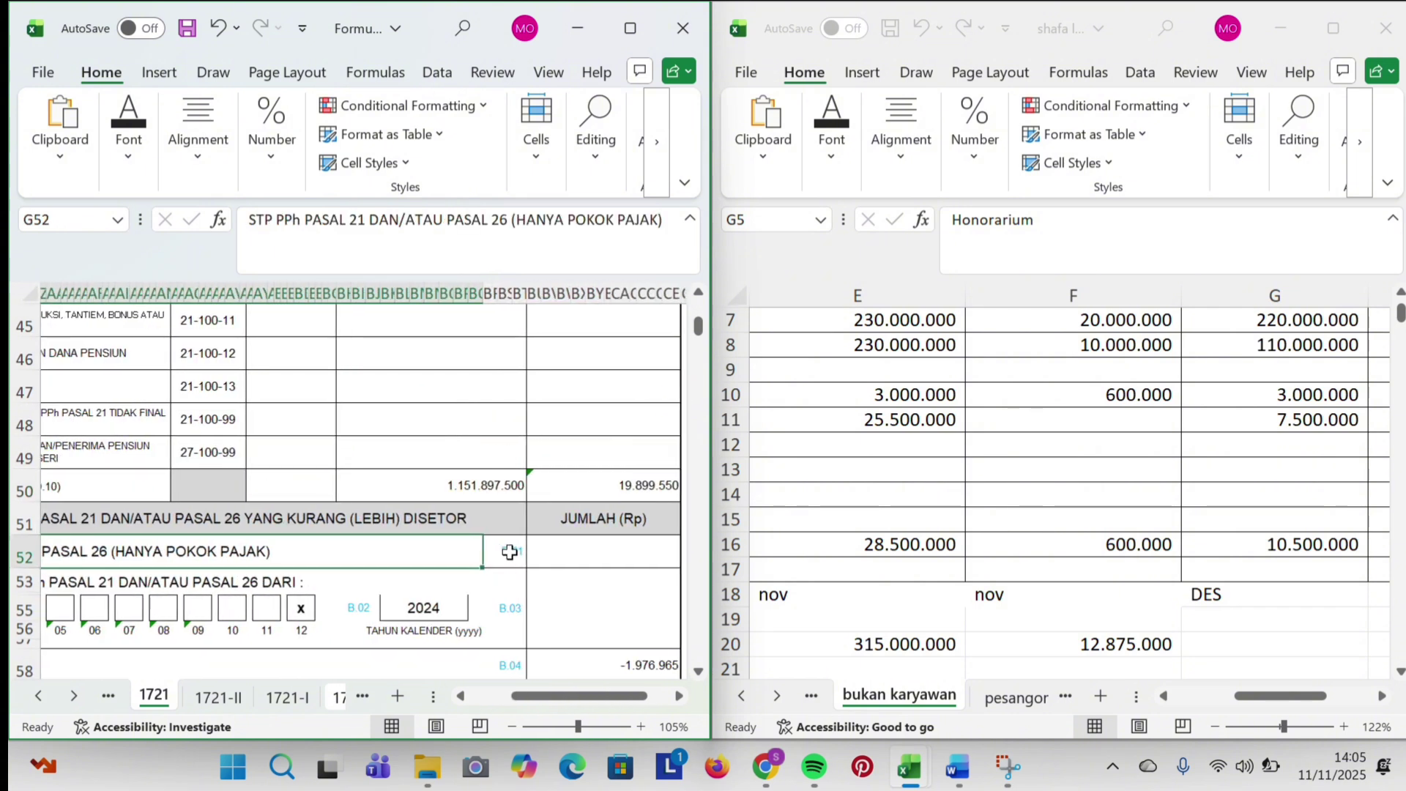
Check the Masa Pajak mark and Tahun Kalender in row 13, Kelebihan Penyetoran PPh Pasal 21.
{"action": "scroll", "coordinate": [542, 553], "scroll_direction": "down", "scroll_amount": 1}
{"action": "scroll", "coordinate": [553, 555], "scroll_direction": "left", "scroll_amount": 5}
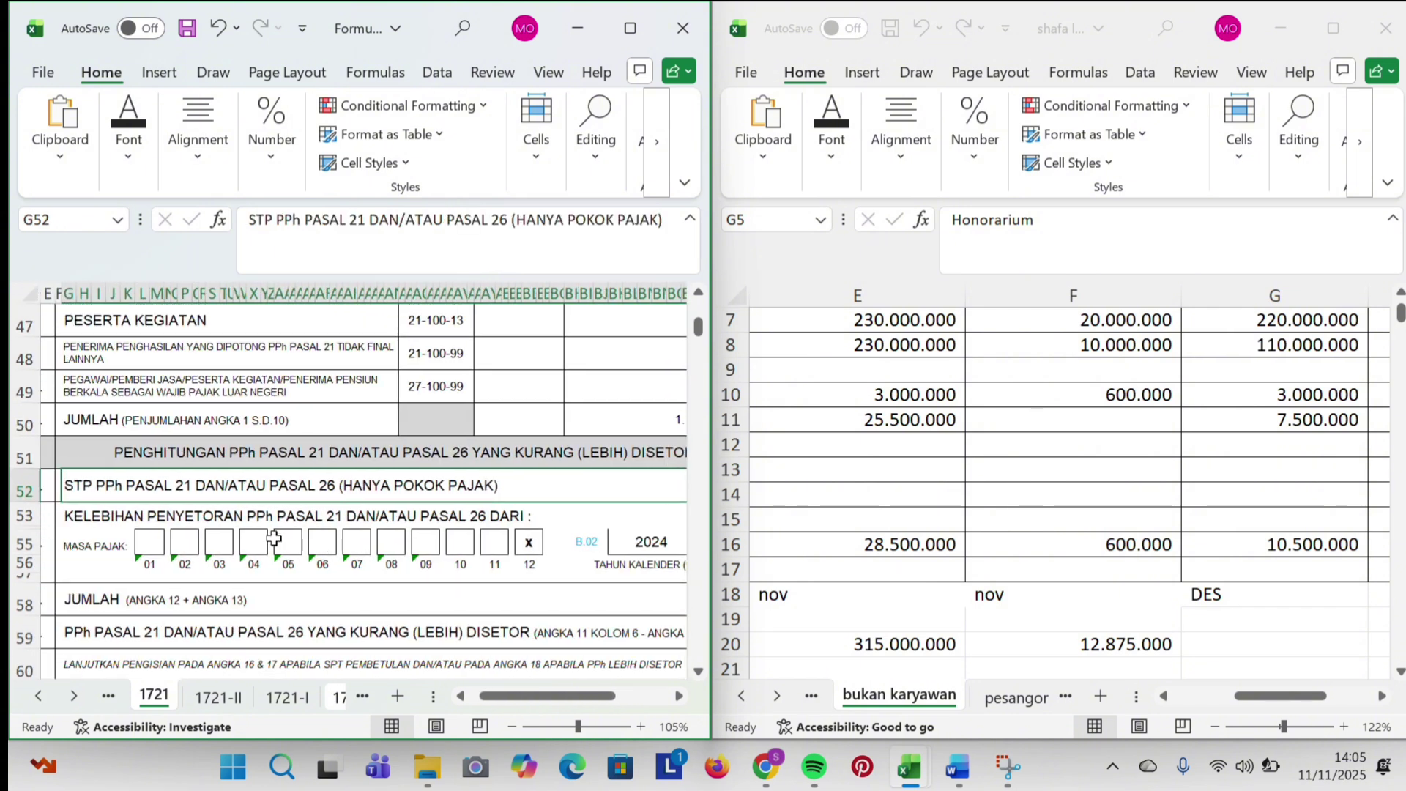
{"action": "left_click", "coordinate": [527, 544]}
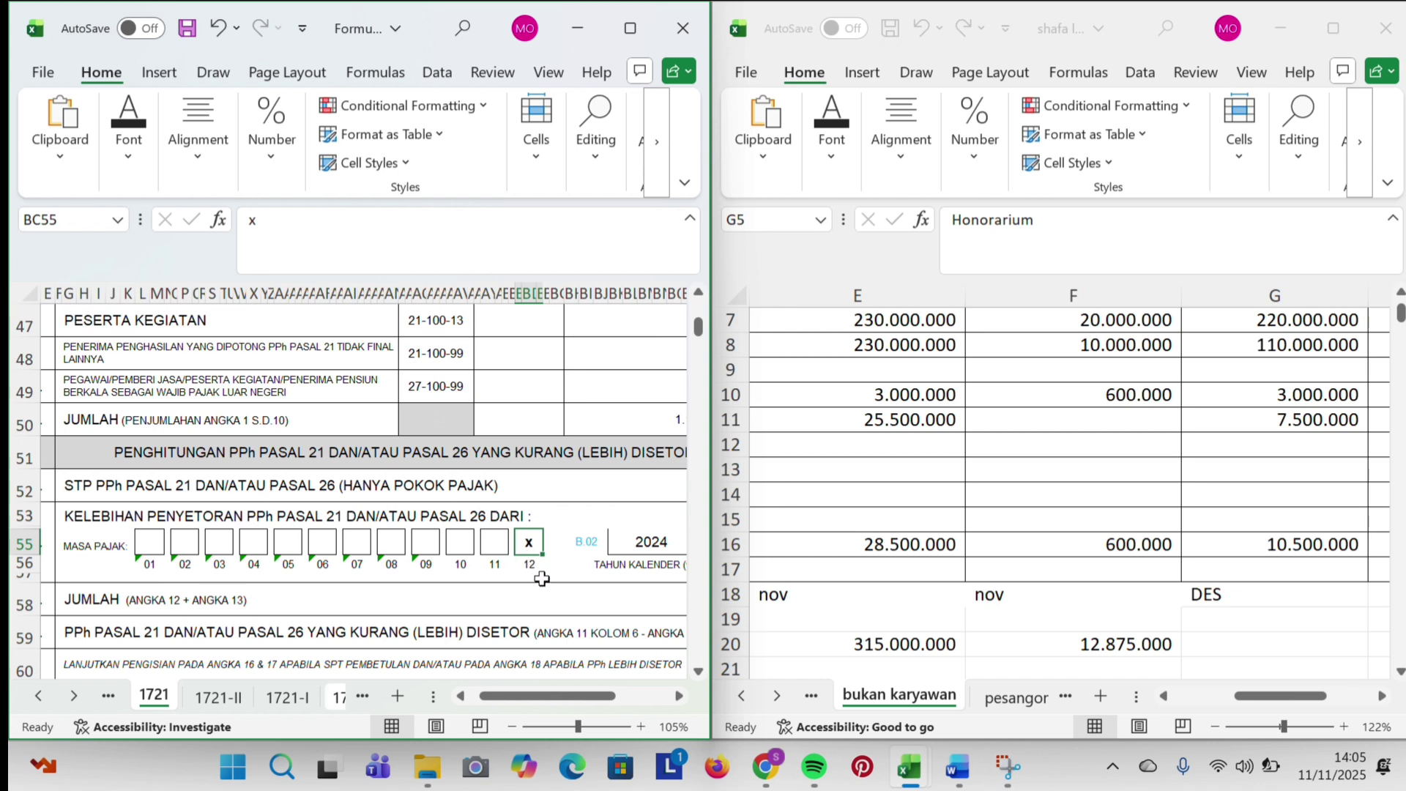
{"action": "left_click", "coordinate": [639, 547]}
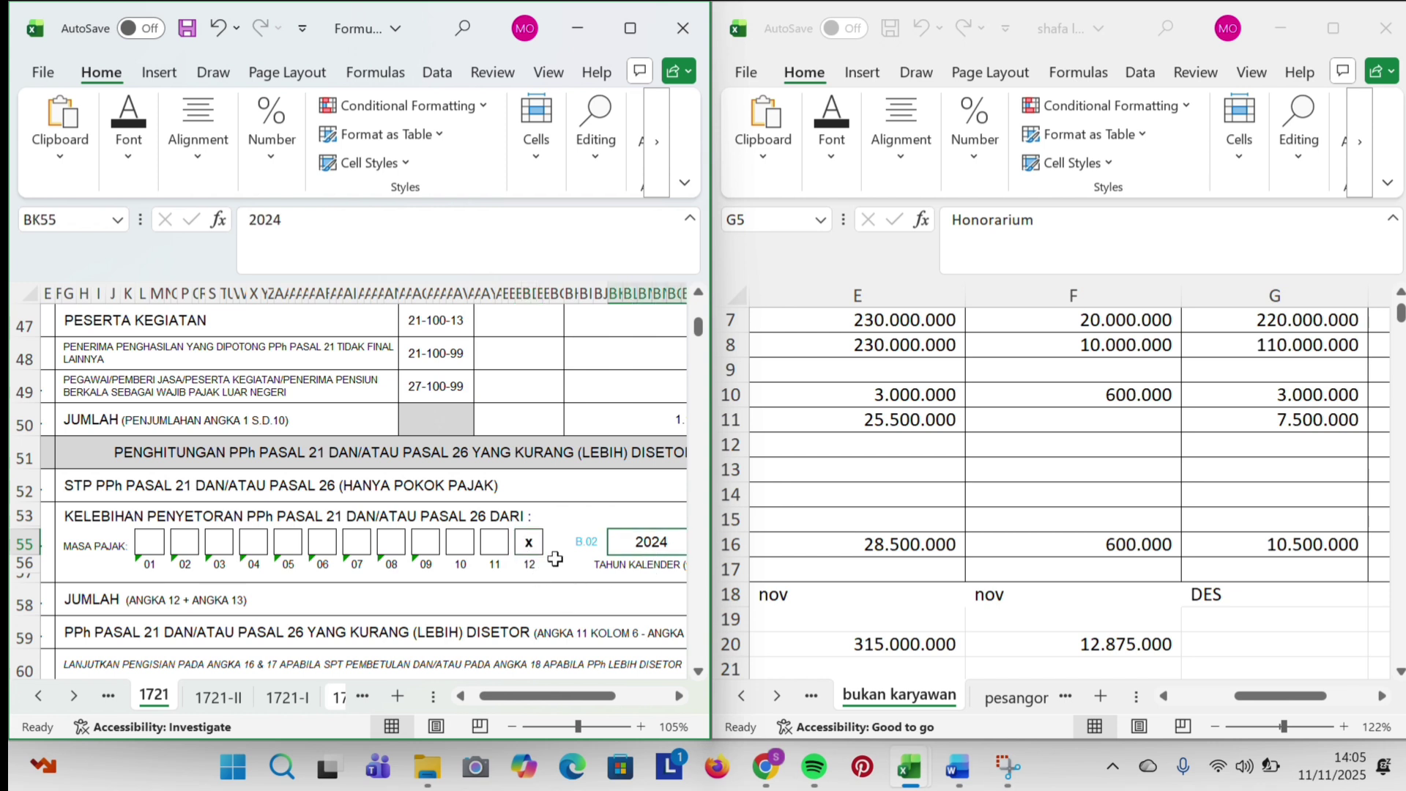
{"action": "scroll", "coordinate": [438, 573], "scroll_direction": "down", "scroll_amount": 1}
{"action": "scroll", "coordinate": [437, 573], "scroll_direction": "down", "scroll_amount": 1}
{"action": "scroll", "coordinate": [367, 542], "scroll_direction": "left", "scroll_amount": 3}
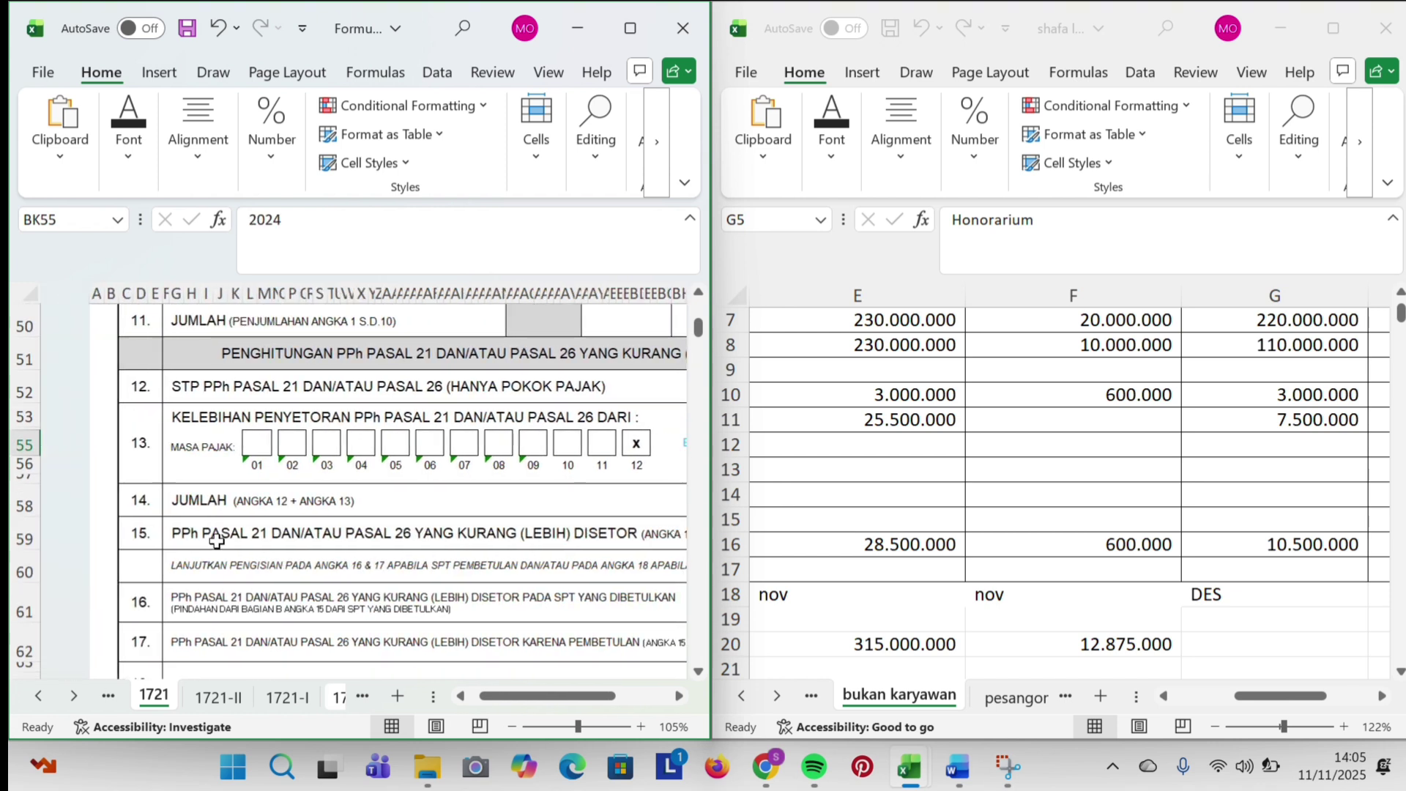
Check row 14, Jumlah (Angka 12 + Angka 13), and its amount in BU58.
{"action": "left_click", "coordinate": [317, 511]}
{"action": "scroll", "coordinate": [317, 512], "scroll_direction": "right", "scroll_amount": 5}
{"action": "left_click", "coordinate": [474, 507]}
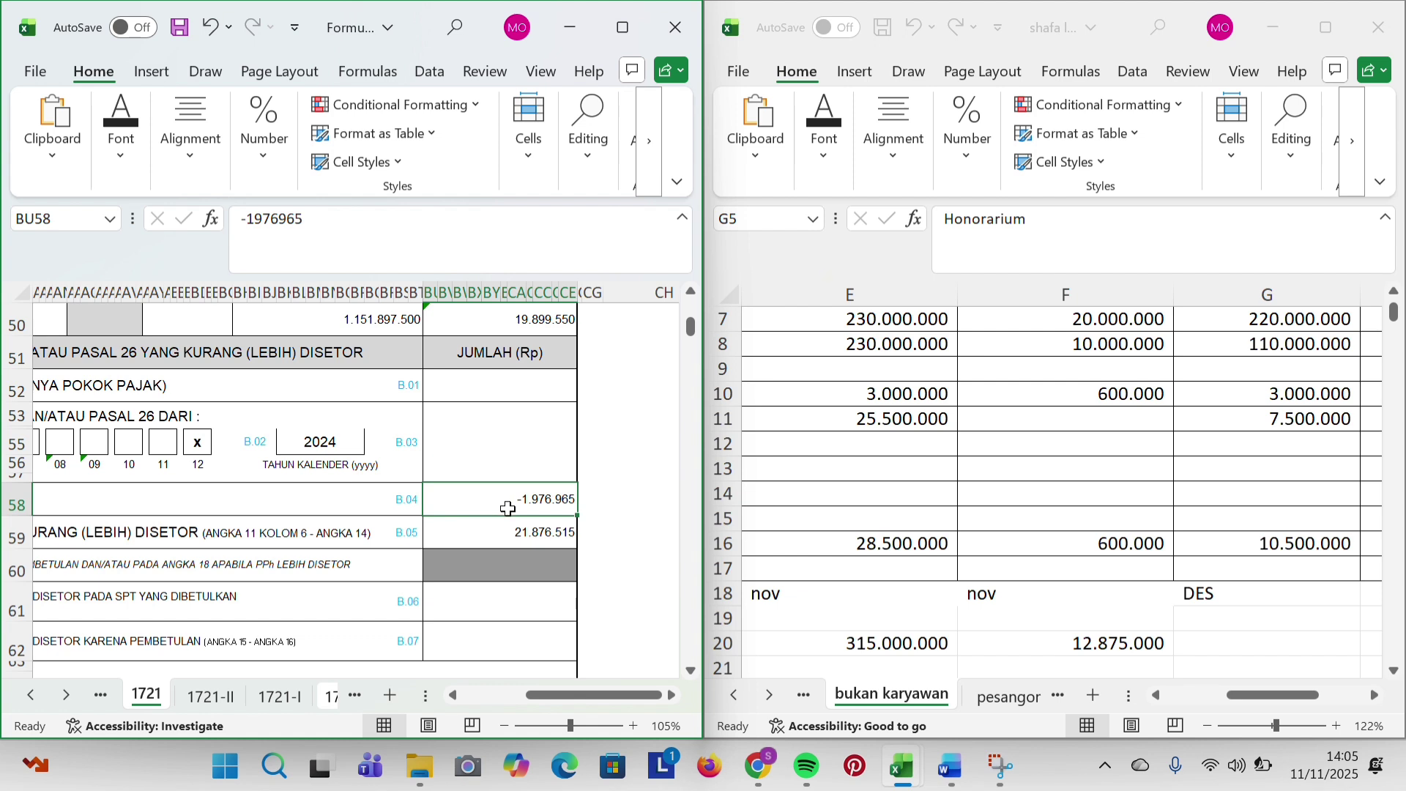
{"action": "scroll", "coordinate": [479, 535], "scroll_direction": "left", "scroll_amount": 10}
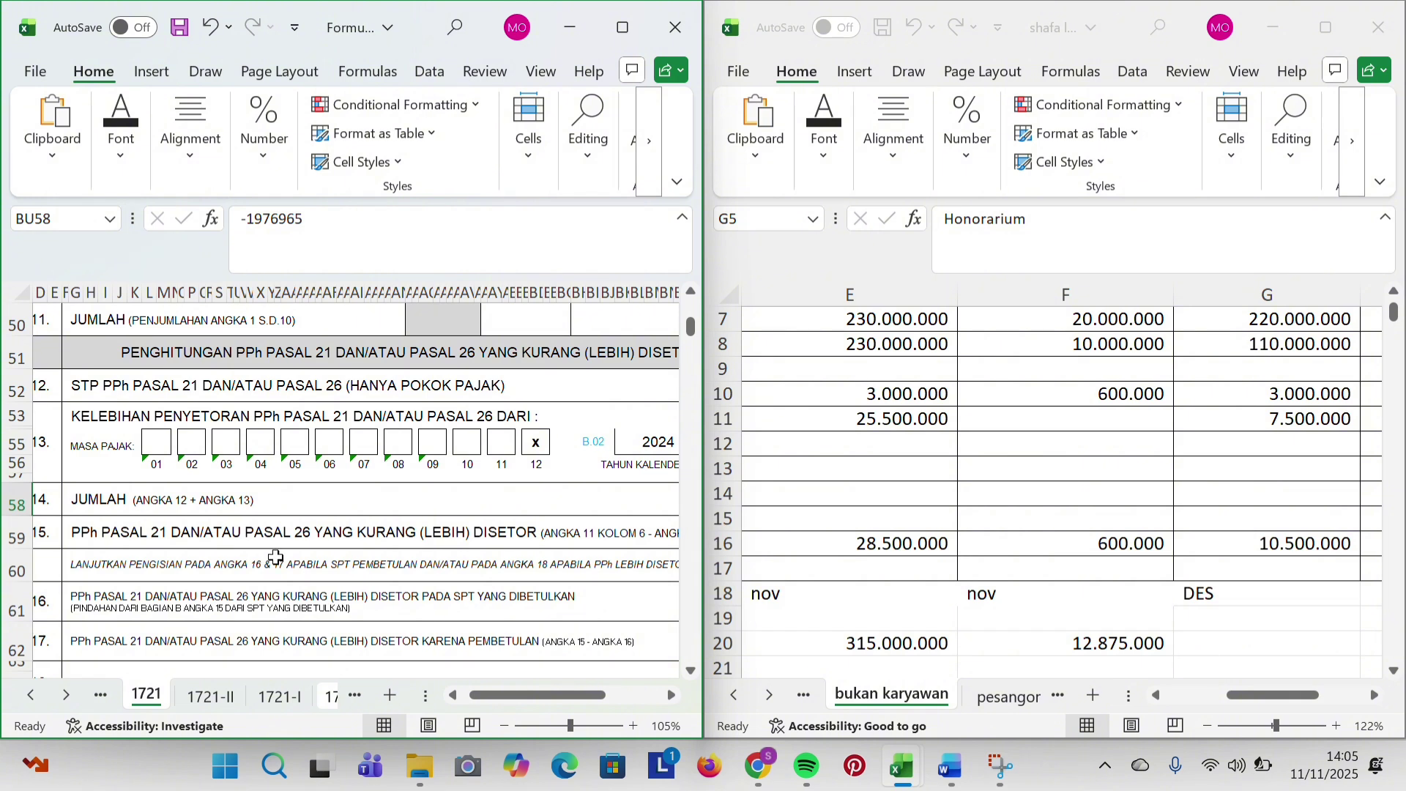
Inspect the row 15 formula in BU59 for PPh kurang (lebih) disetor and trace the amounts it subtracts.
{"action": "scroll", "coordinate": [347, 557], "scroll_direction": "right", "scroll_amount": 10}
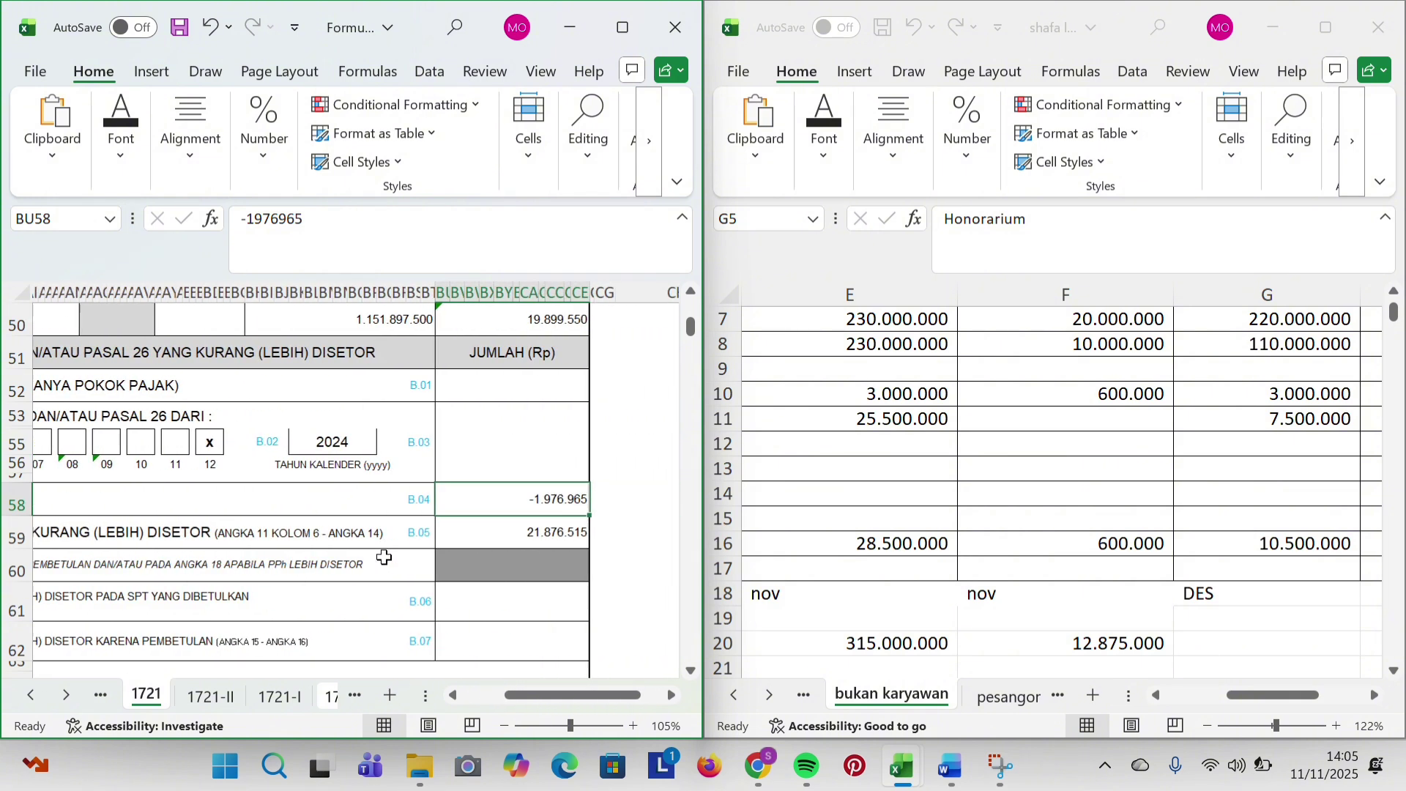
{"action": "double_click", "coordinate": [471, 541]}
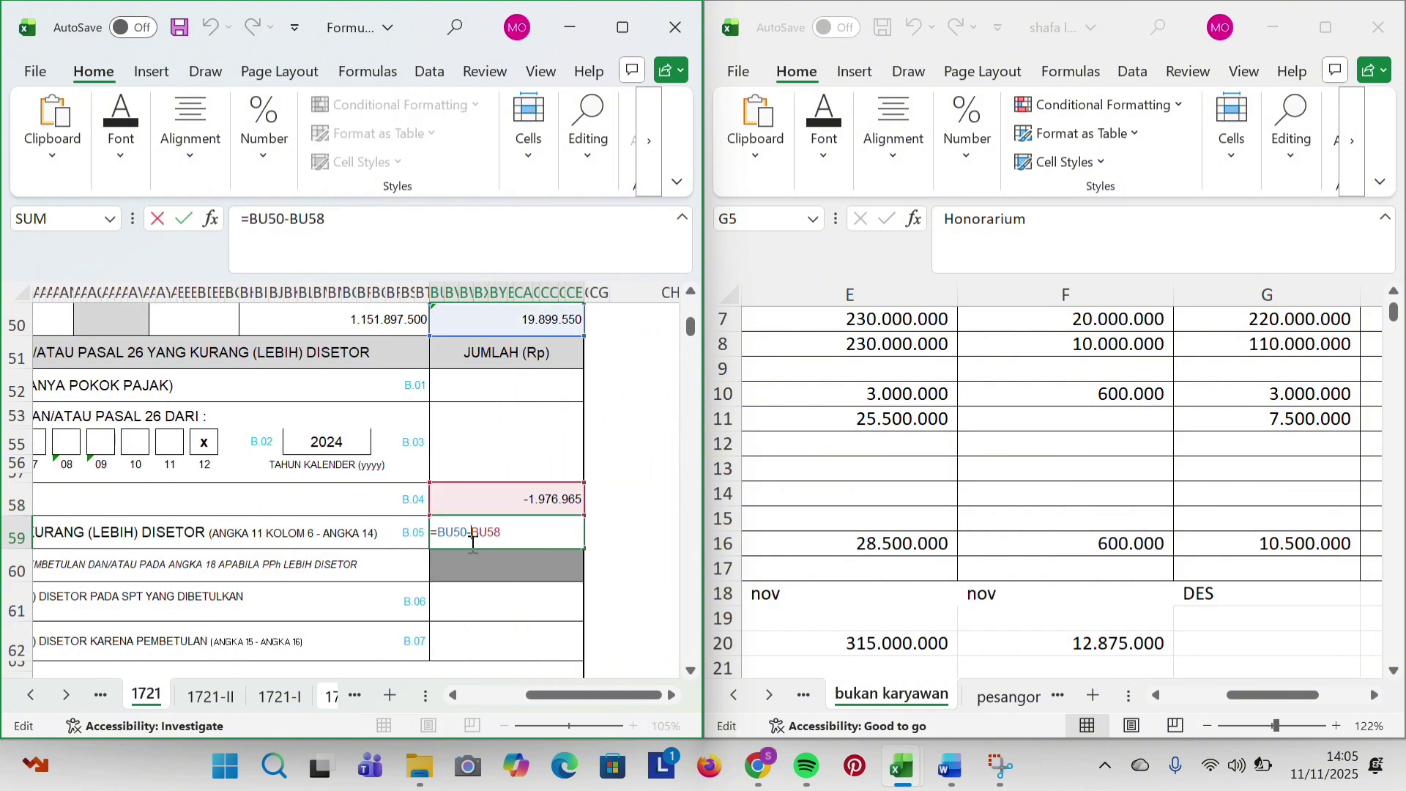
{"action": "scroll", "coordinate": [472, 542], "scroll_direction": "up", "scroll_amount": 1}
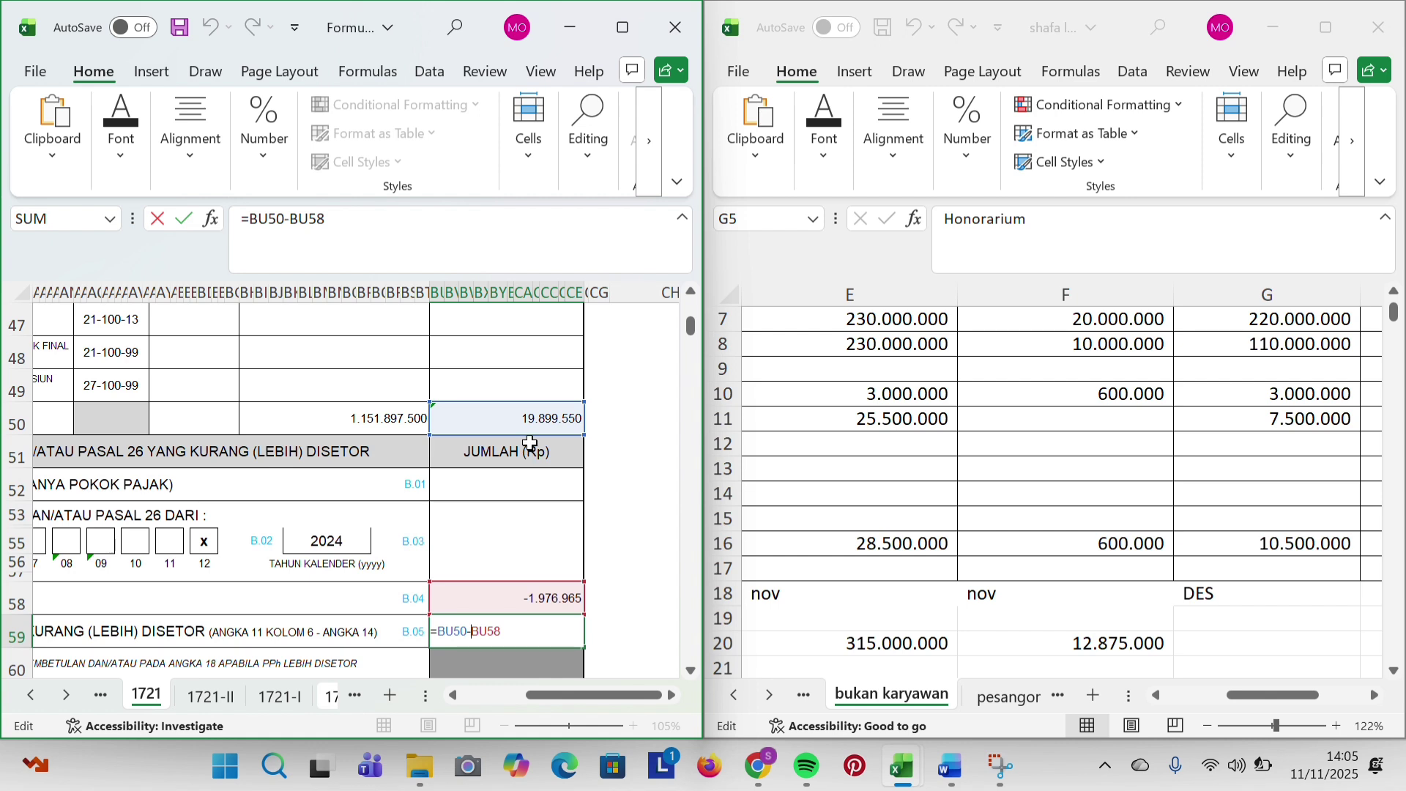
{"action": "scroll", "coordinate": [530, 428], "scroll_direction": "up", "scroll_amount": 7}
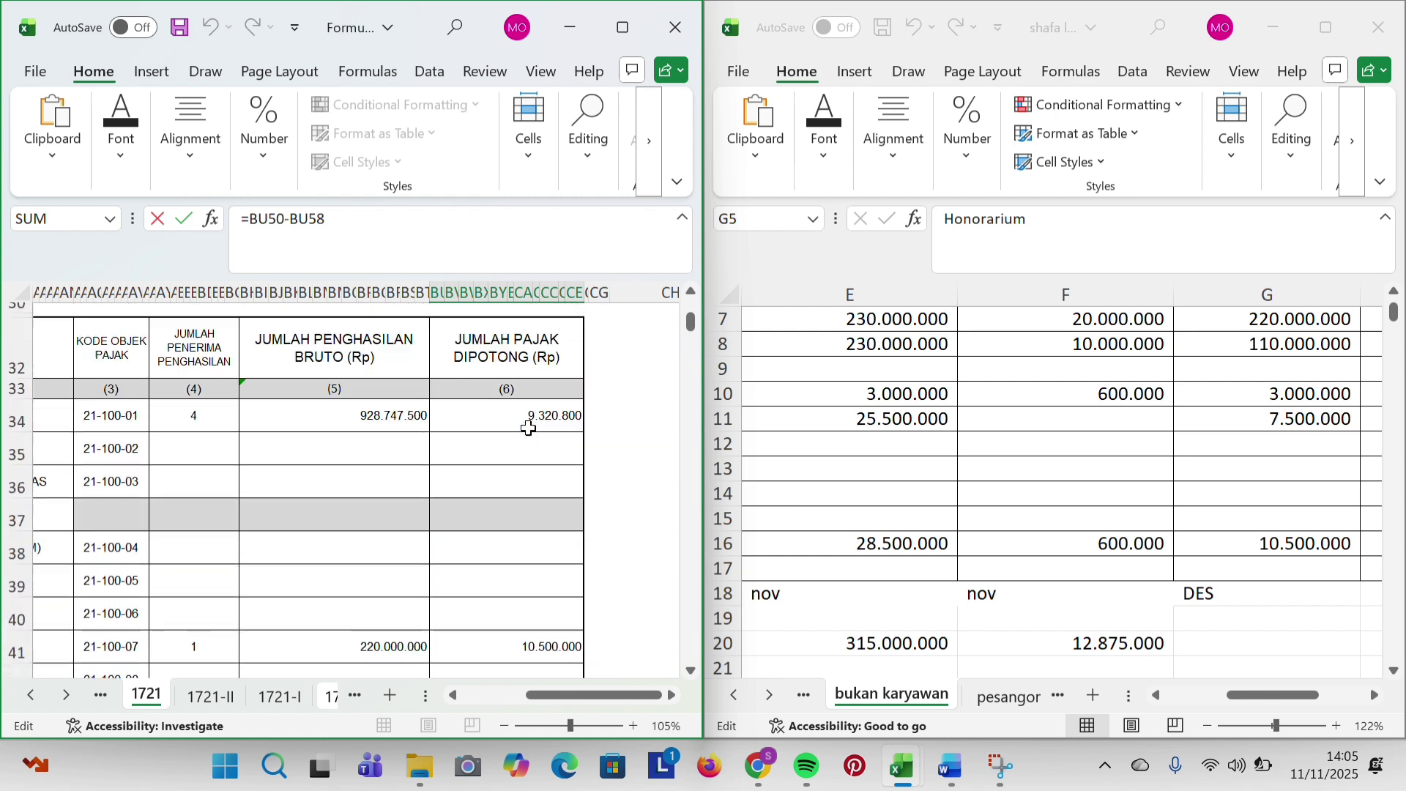
{"action": "scroll", "coordinate": [528, 432], "scroll_direction": "down", "scroll_amount": 6}
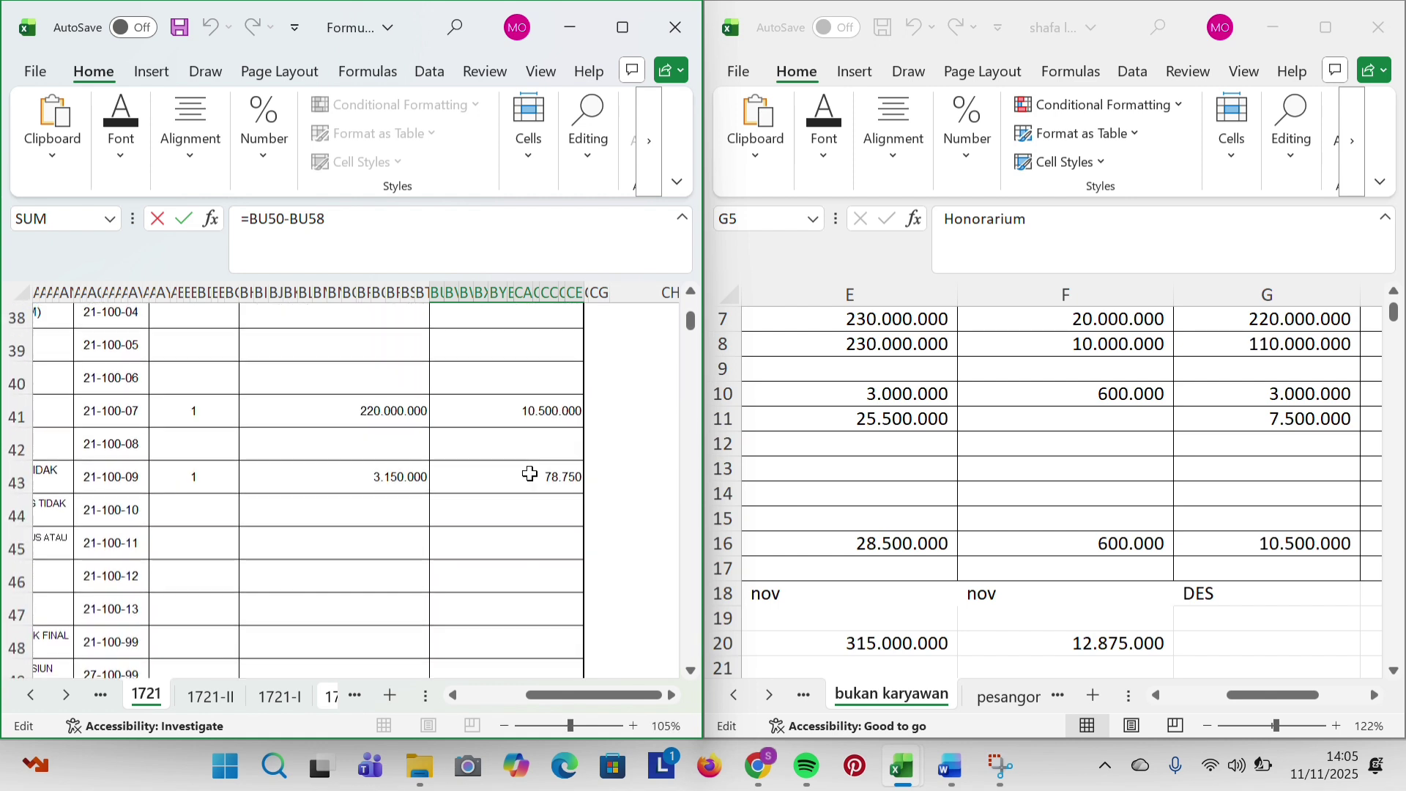
{"action": "scroll", "coordinate": [529, 474], "scroll_direction": "down", "scroll_amount": 1}
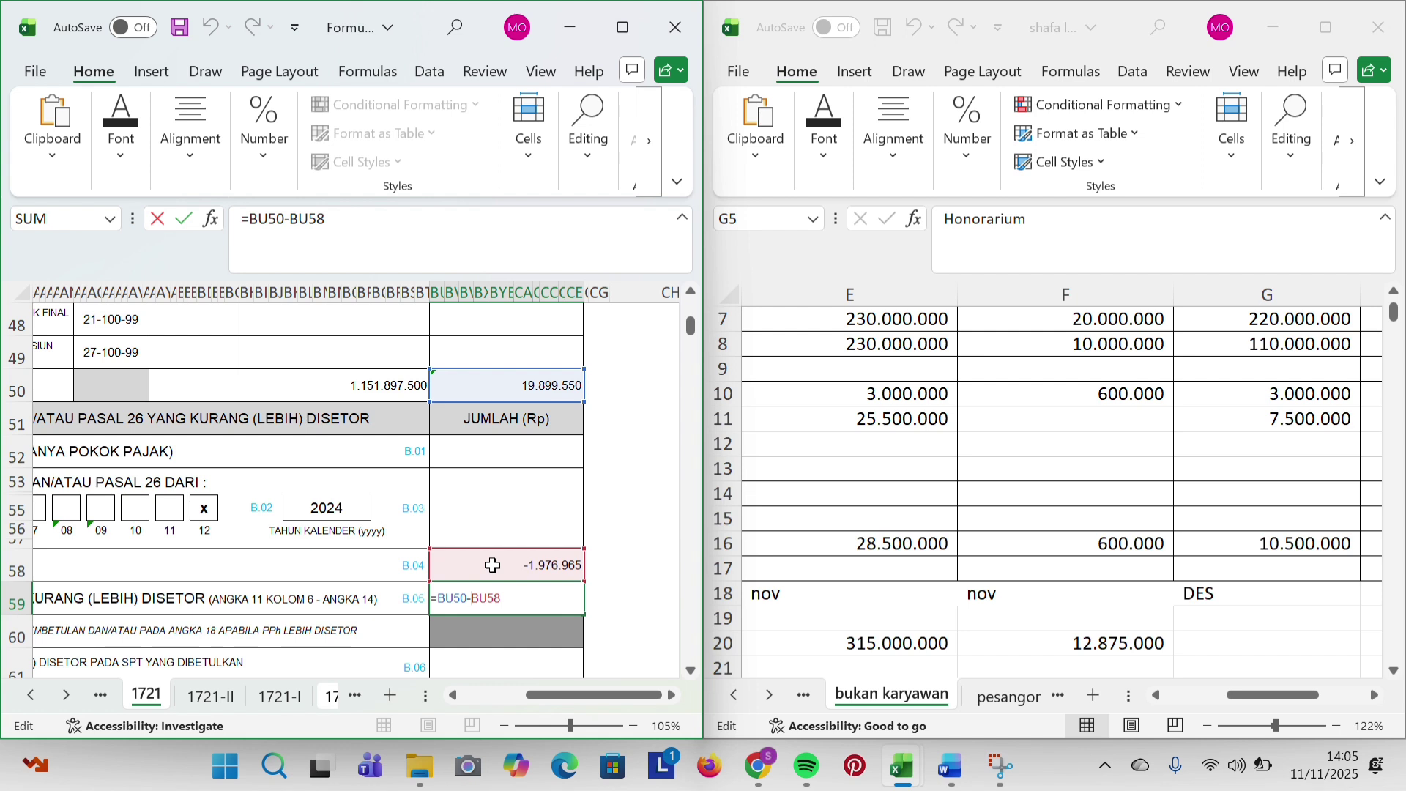
{"action": "key", "text": "Return"}
{"action": "left_click", "coordinate": [498, 595]}
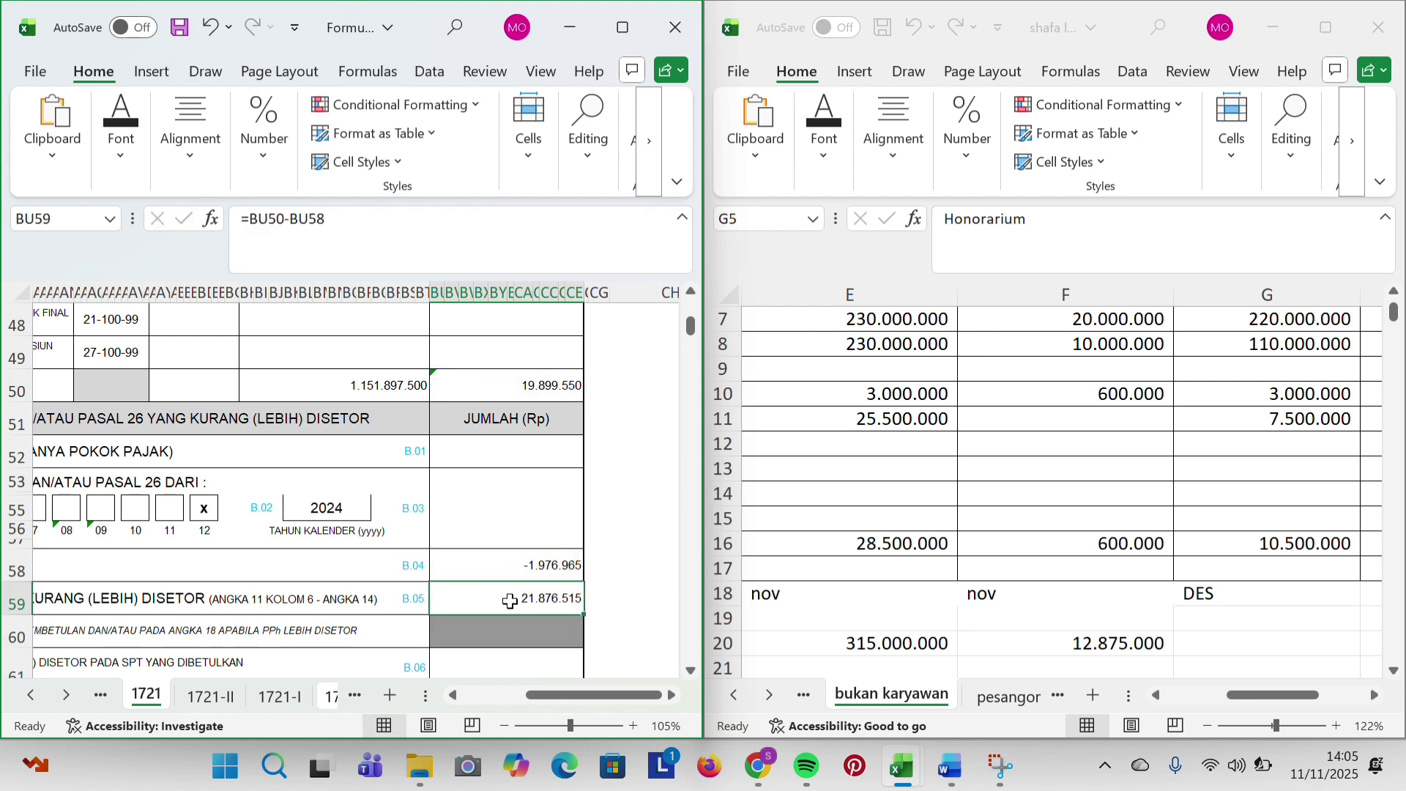
Look over the rows below row 15, covering SPT corrections and compensation to another Masa Pajak.
{"action": "scroll", "coordinate": [509, 598], "scroll_direction": "down", "scroll_amount": 2}
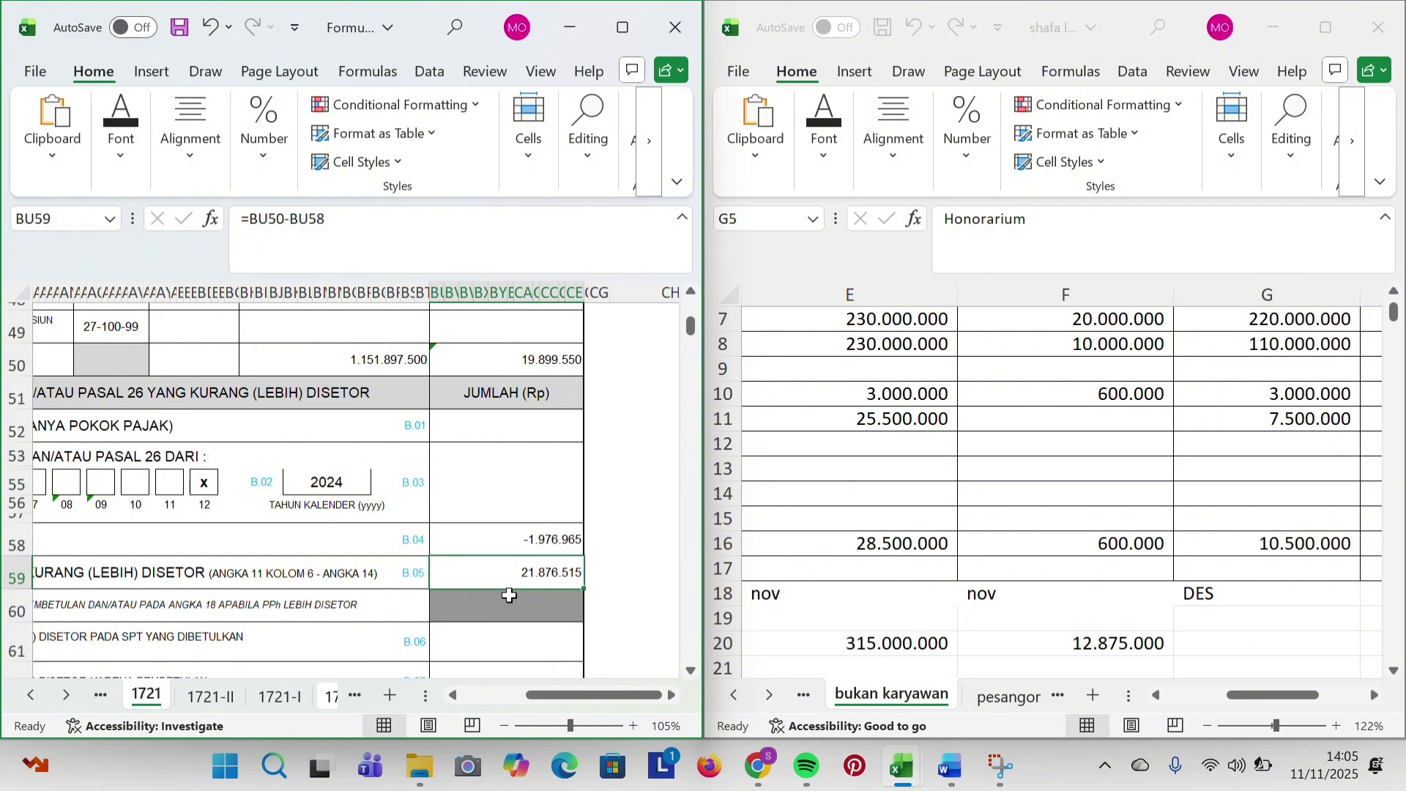
{"action": "scroll", "coordinate": [509, 597], "scroll_direction": "left", "scroll_amount": 2}
{"action": "scroll", "coordinate": [508, 595], "scroll_direction": "down", "scroll_amount": 2}
{"action": "scroll", "coordinate": [509, 591], "scroll_direction": "left", "scroll_amount": 6}
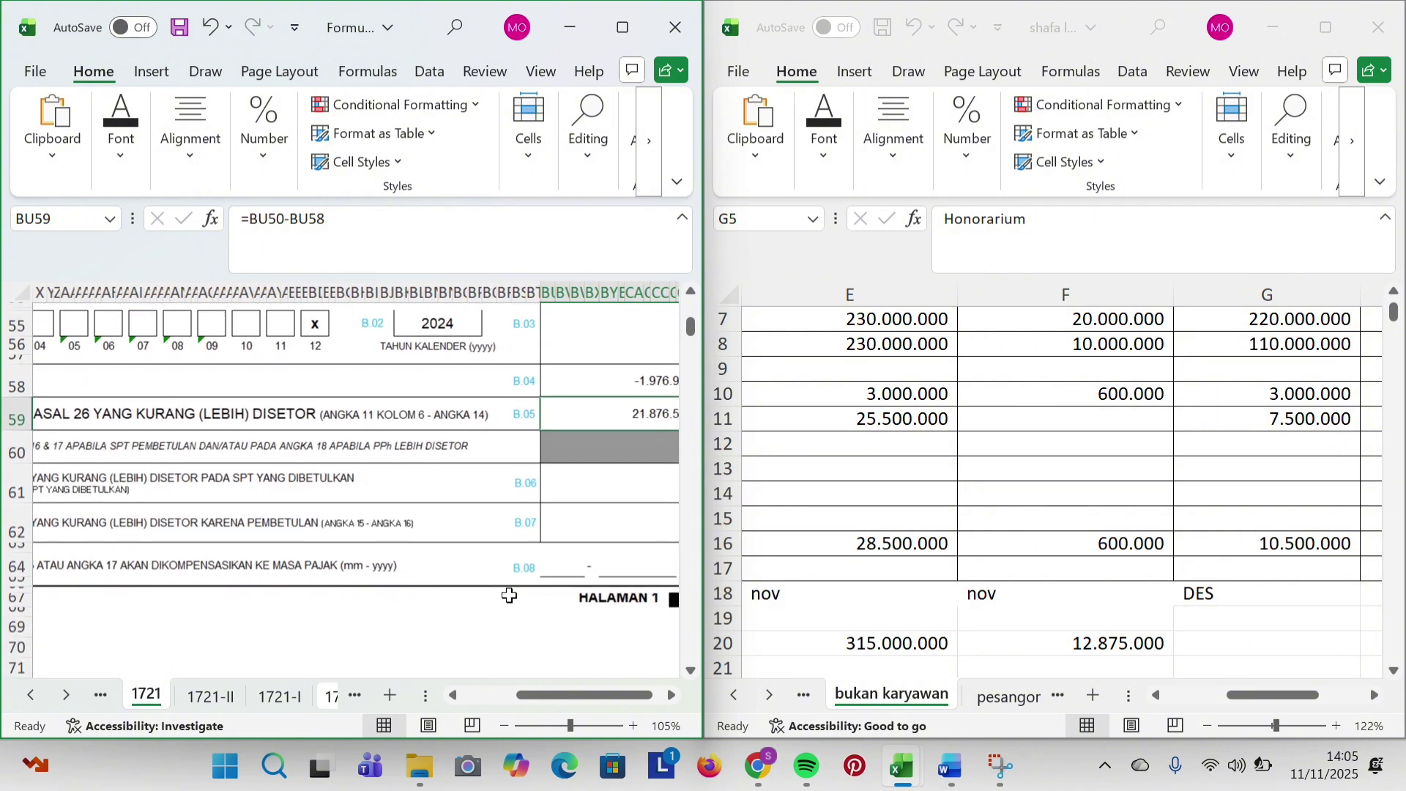
Open sheet 1721 (2) and look through section C, Objek Pajak Final, and the start of section D, Lampiran.
{"action": "left_click", "coordinate": [33, 701]}
{"action": "left_click", "coordinate": [130, 700]}
{"action": "scroll", "coordinate": [184, 608], "scroll_direction": "up", "scroll_amount": 8}
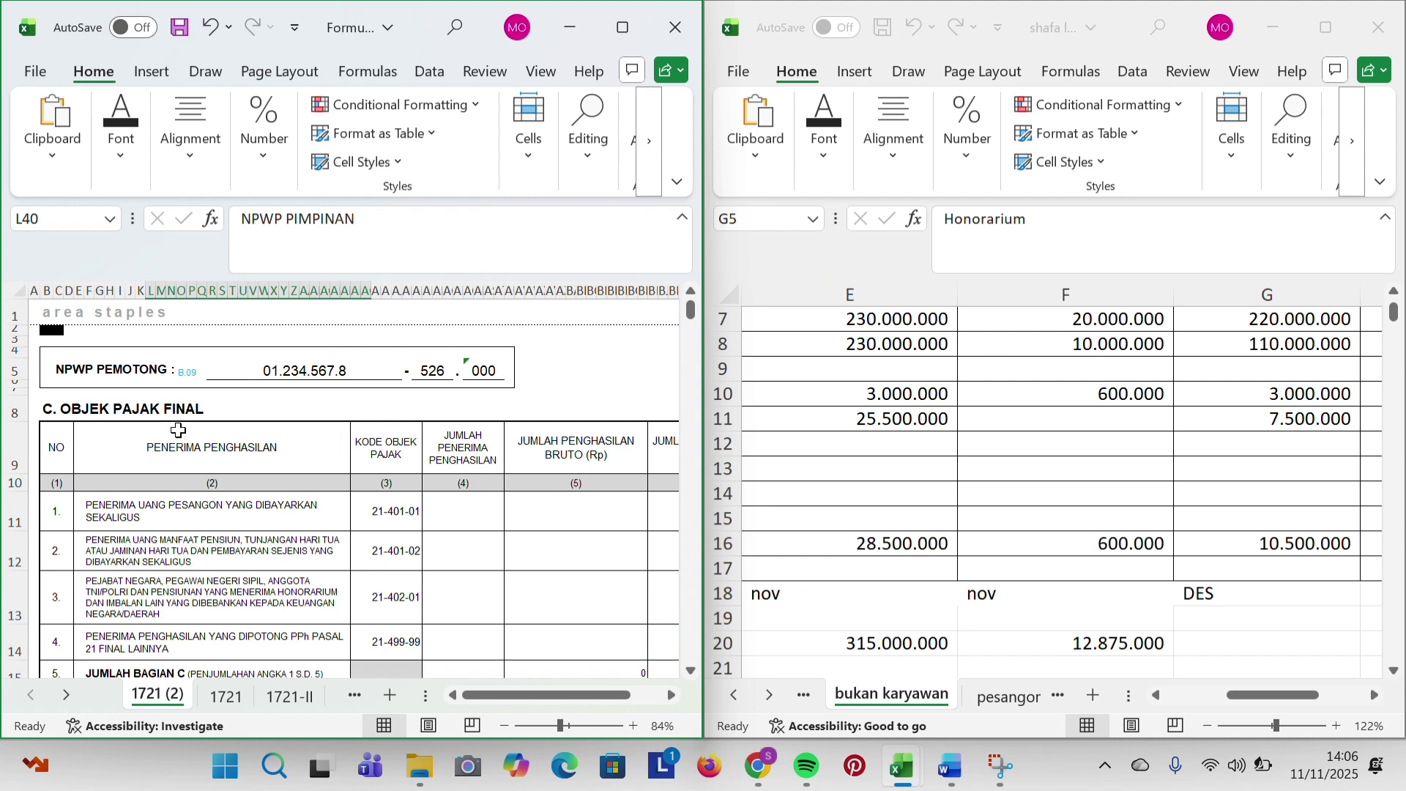
{"action": "left_click", "coordinate": [163, 451]}
{"action": "scroll", "coordinate": [243, 525], "scroll_direction": "right", "scroll_amount": 3}
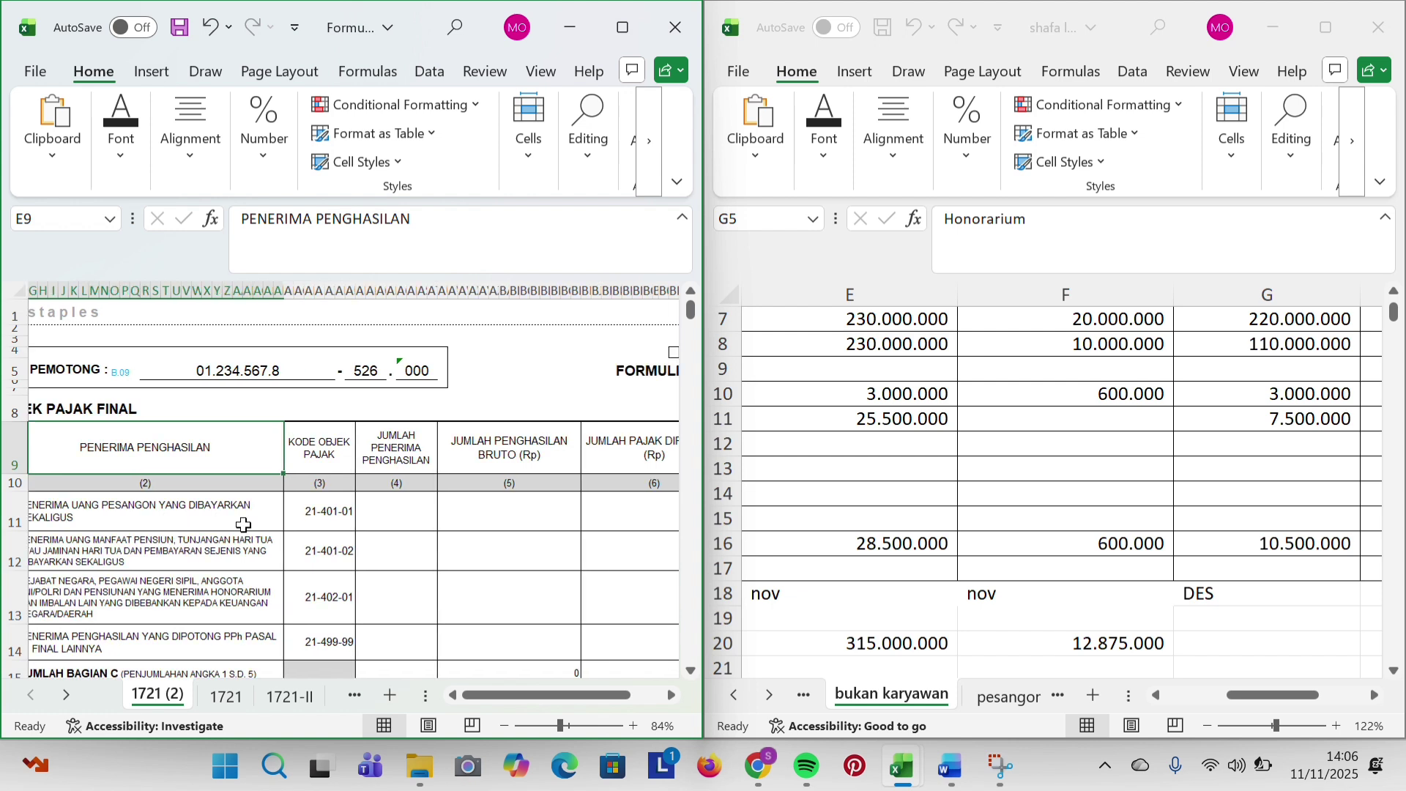
{"action": "scroll", "coordinate": [243, 525], "scroll_direction": "left", "scroll_amount": 3}
{"action": "scroll", "coordinate": [249, 513], "scroll_direction": "down", "scroll_amount": 4}
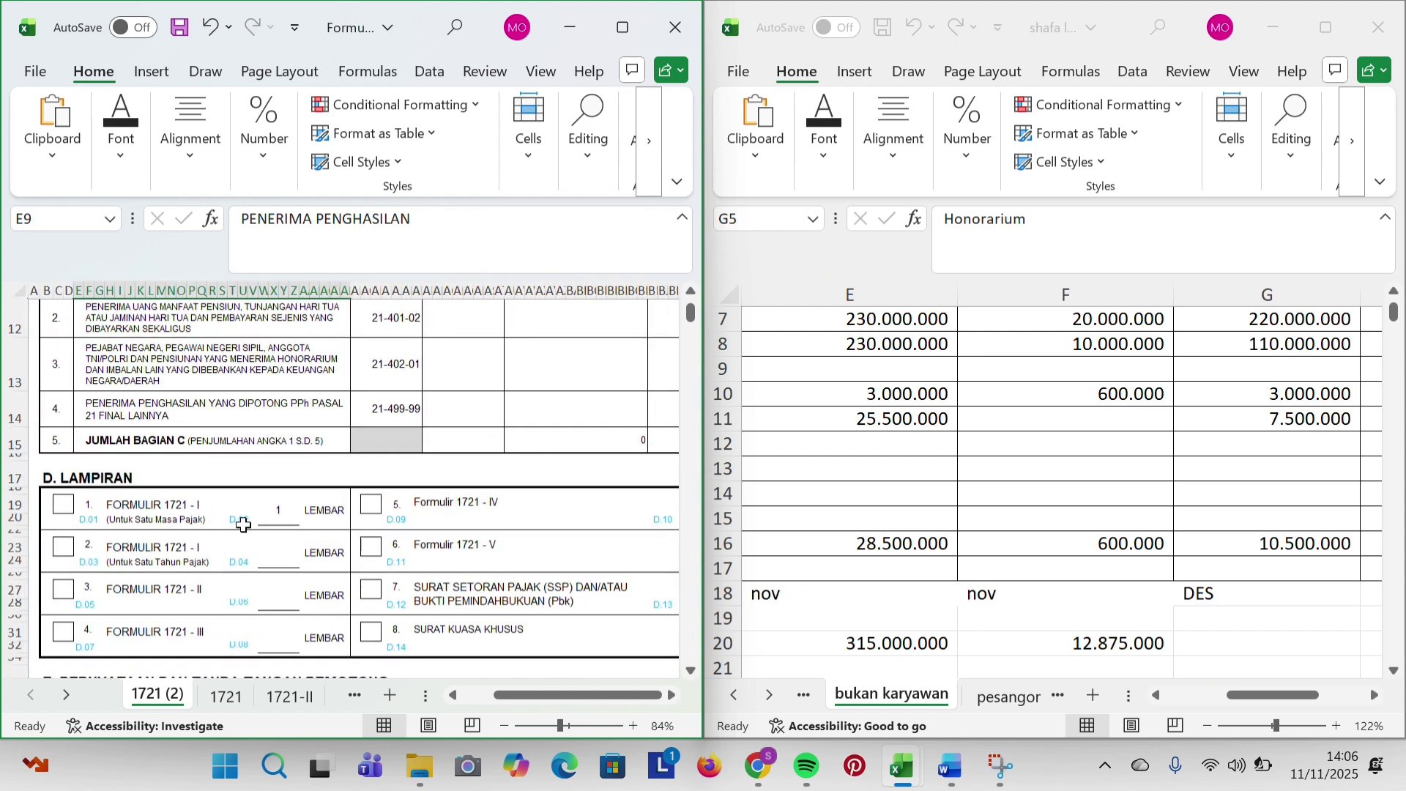
{"action": "scroll", "coordinate": [261, 484], "scroll_direction": "up", "scroll_amount": 1}
{"action": "left_click", "coordinate": [71, 524]}
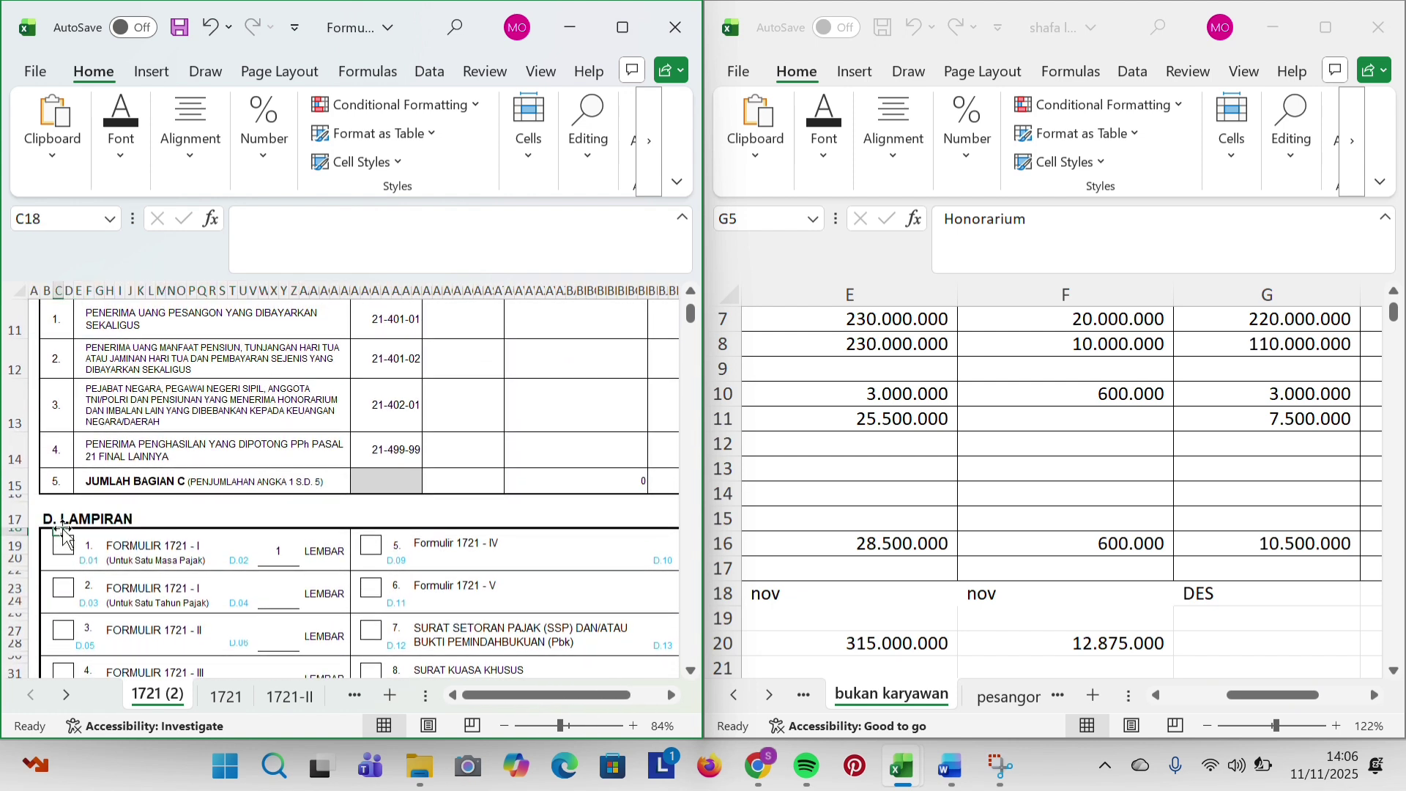
Examine all columns of the section C Objek Pajak Final table, through to Jumlah Pajak Dipotong.
{"action": "scroll", "coordinate": [90, 517], "scroll_direction": "up", "scroll_amount": 3}
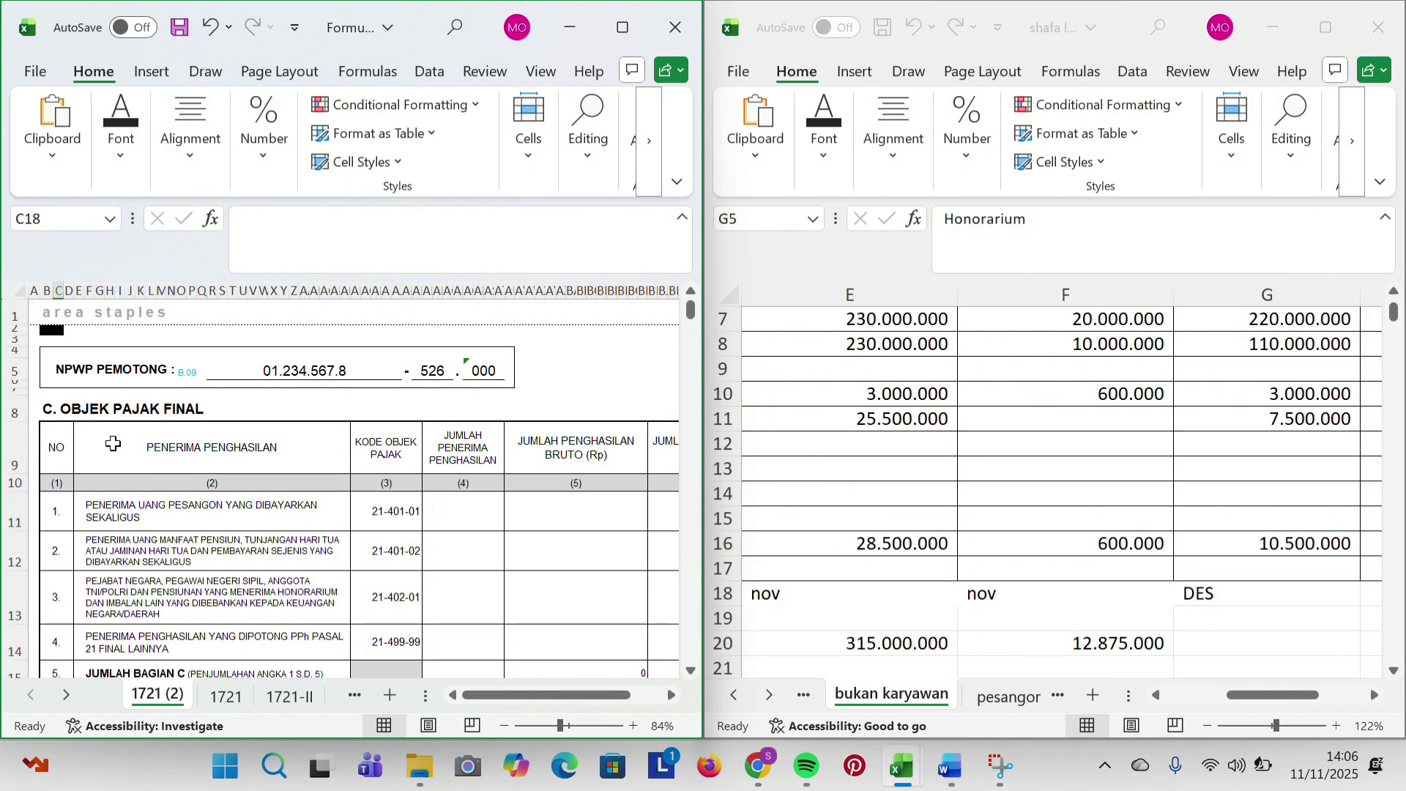
{"action": "scroll", "coordinate": [292, 418], "scroll_direction": "down", "scroll_amount": 1}
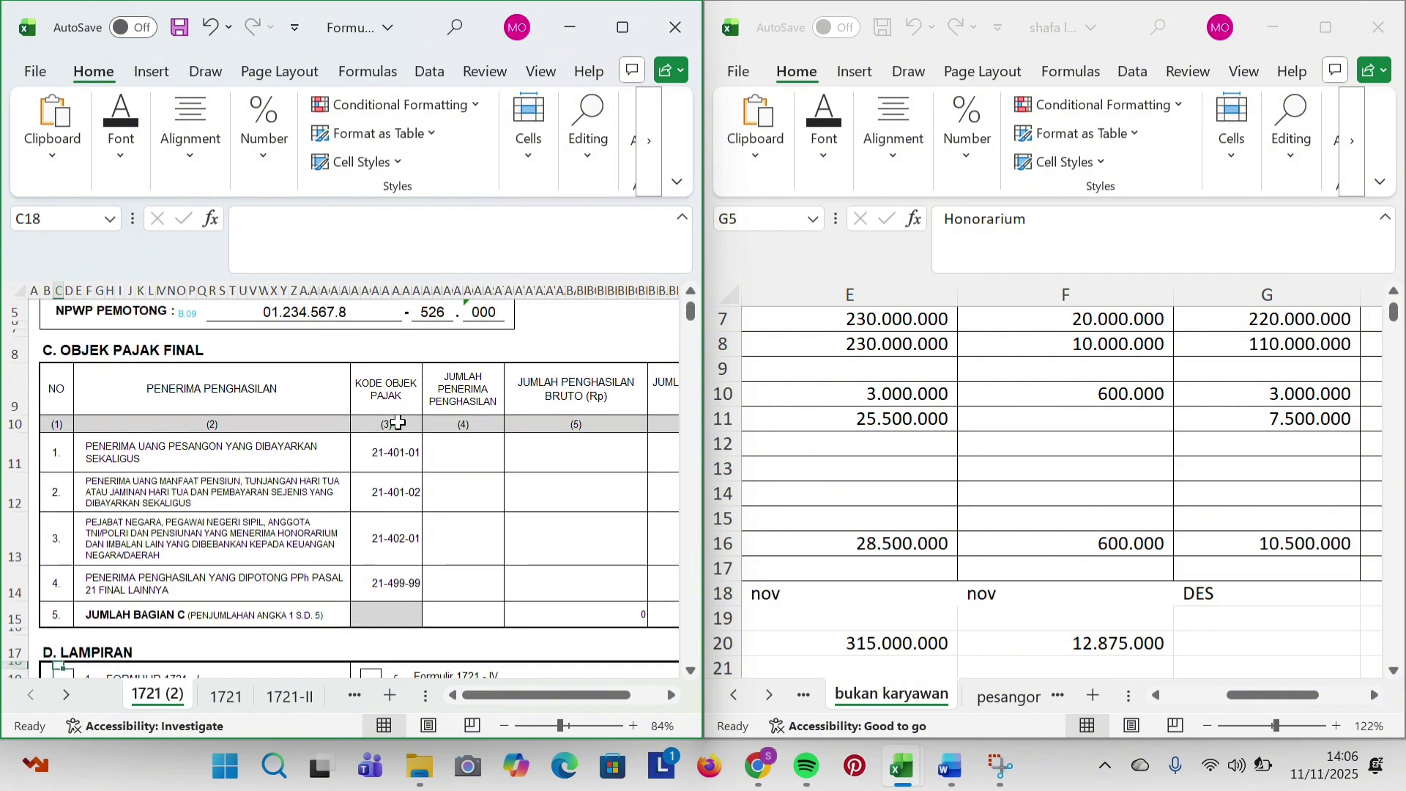
{"action": "scroll", "coordinate": [320, 530], "scroll_direction": "right", "scroll_amount": 4}
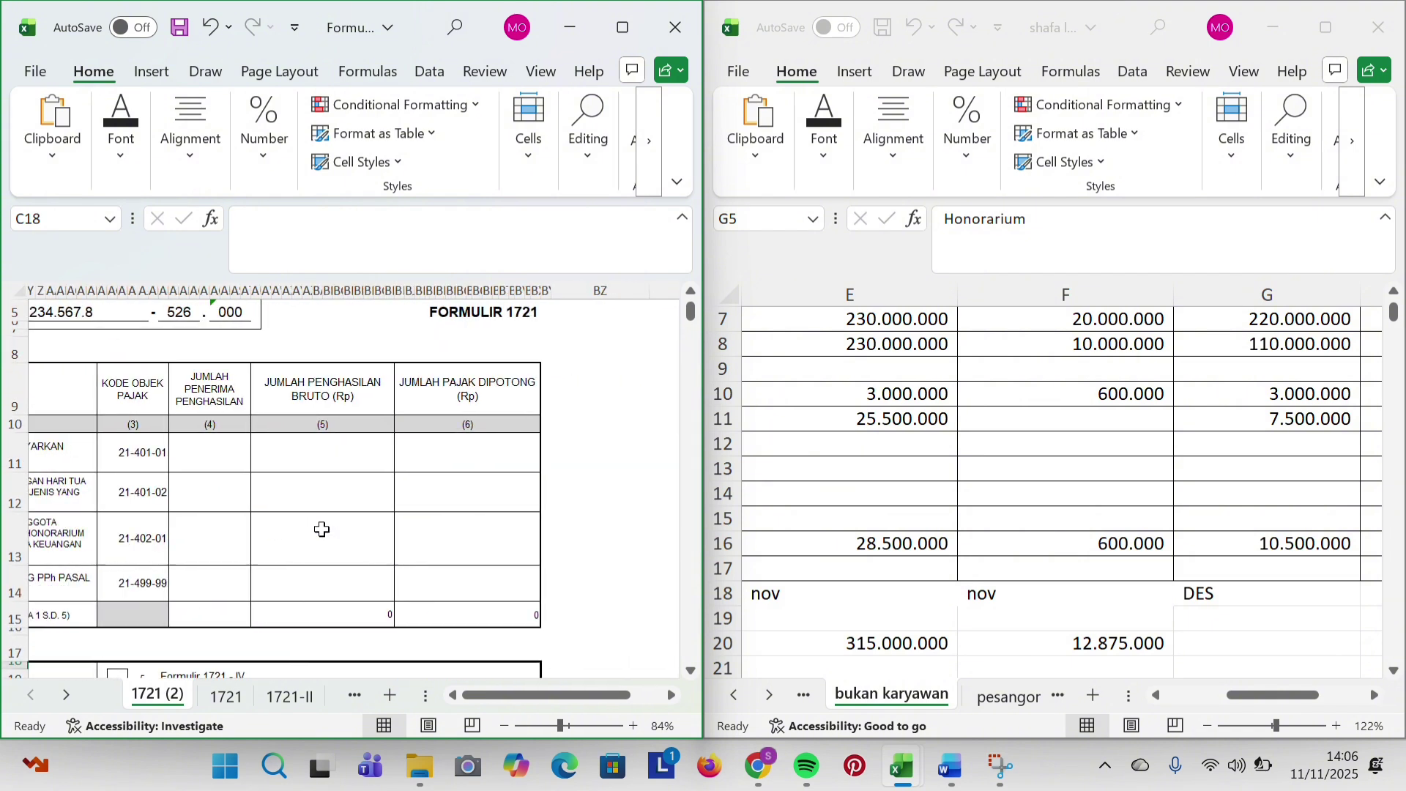
{"action": "scroll", "coordinate": [354, 426], "scroll_direction": "left", "scroll_amount": 1}
{"action": "scroll", "coordinate": [354, 421], "scroll_direction": "left", "scroll_amount": 4}
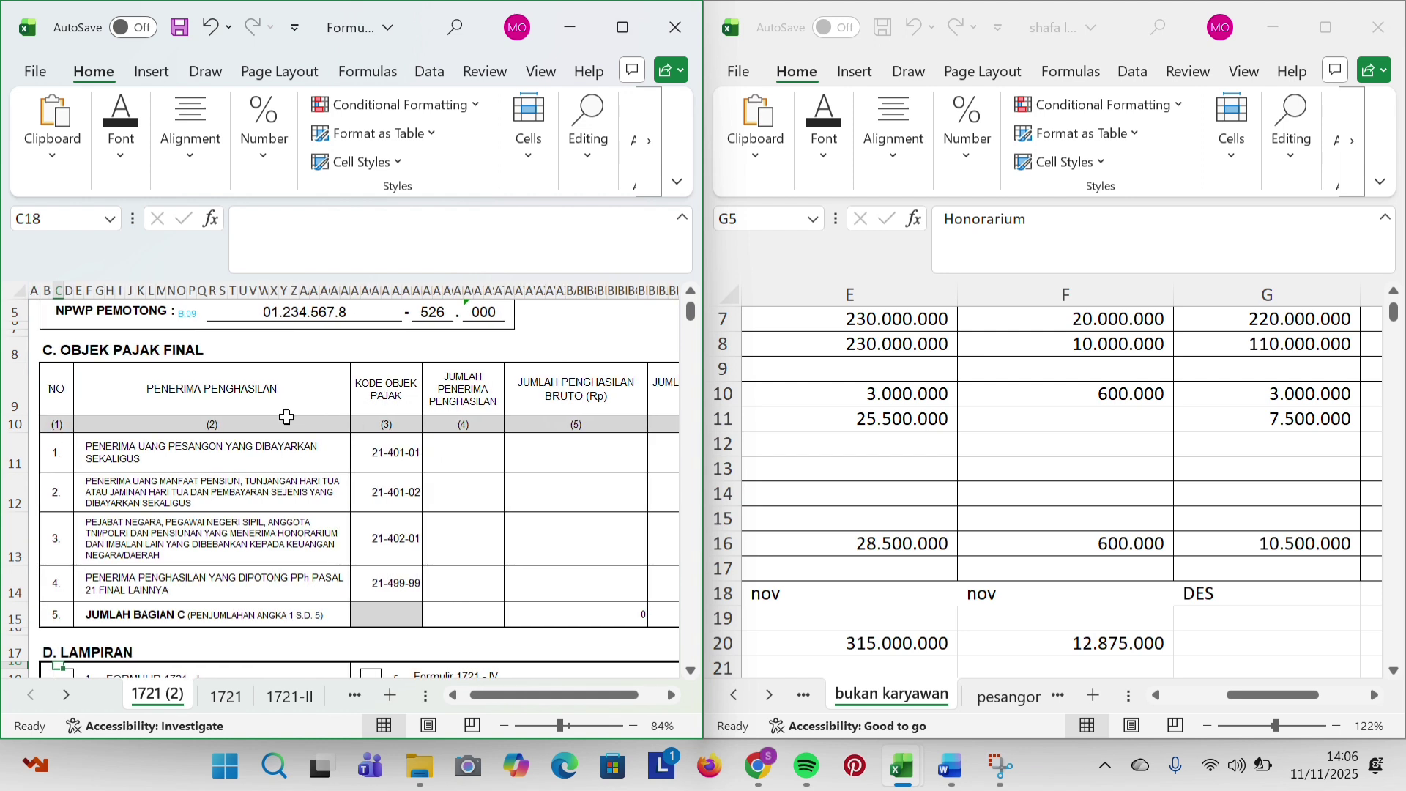
Check the Formulir 1721-I (Untuk Satu Masa Pajak) entry and its Lembar field in section D, Lampiran.
{"action": "scroll", "coordinate": [289, 418], "scroll_direction": "down", "scroll_amount": 3}
{"action": "left_click", "coordinate": [115, 524]}
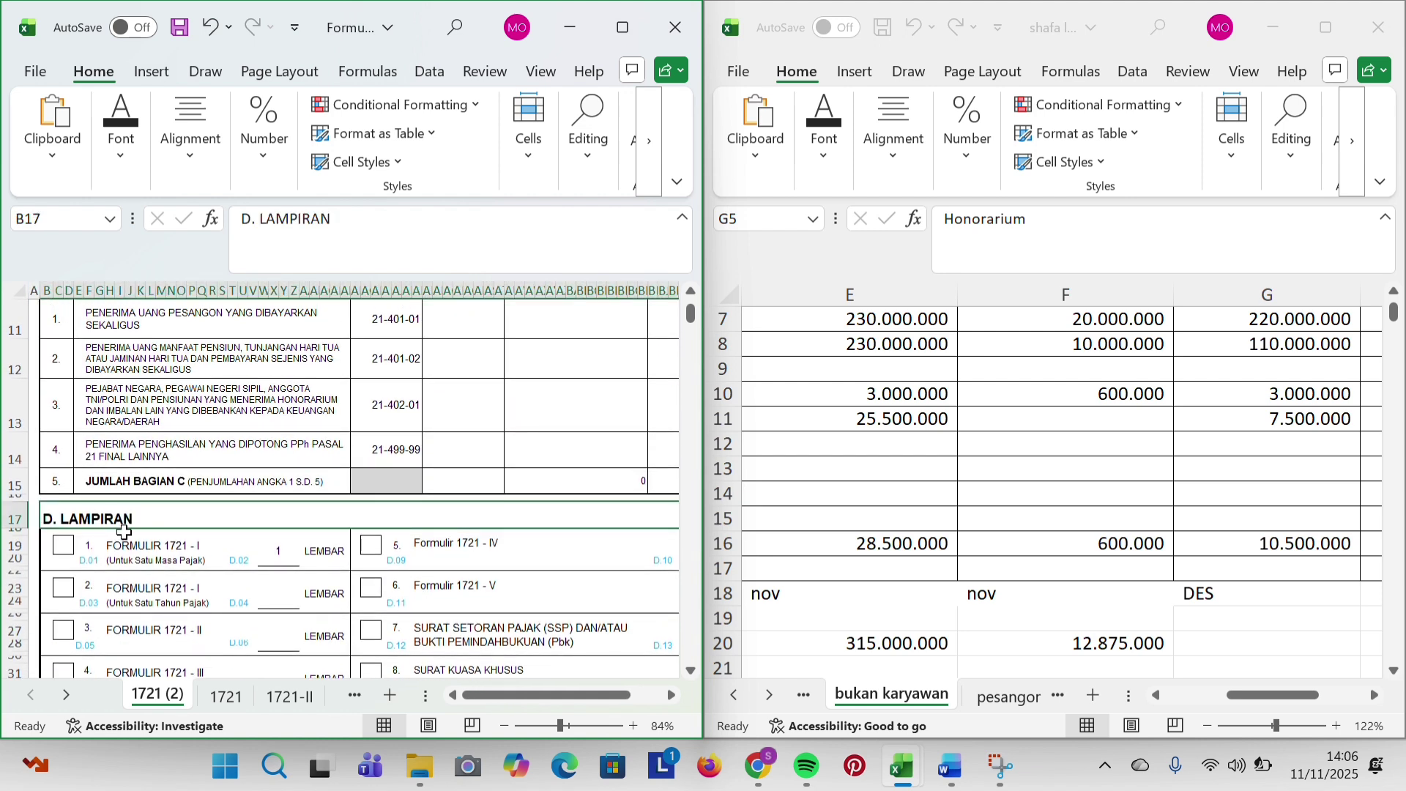
{"action": "left_click", "coordinate": [149, 556]}
{"action": "left_click", "coordinate": [284, 556]}
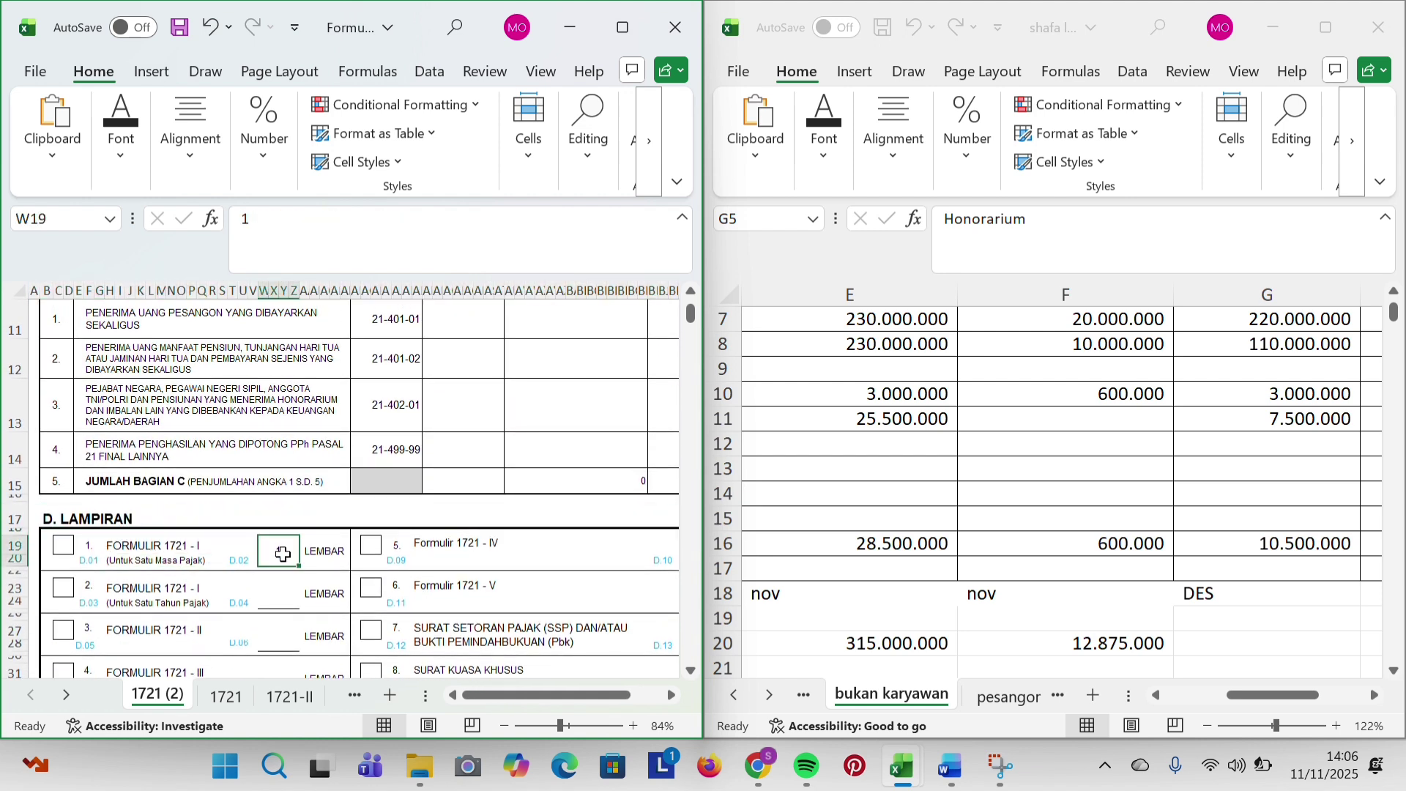
{"action": "scroll", "coordinate": [176, 472], "scroll_direction": "down", "scroll_amount": 3}
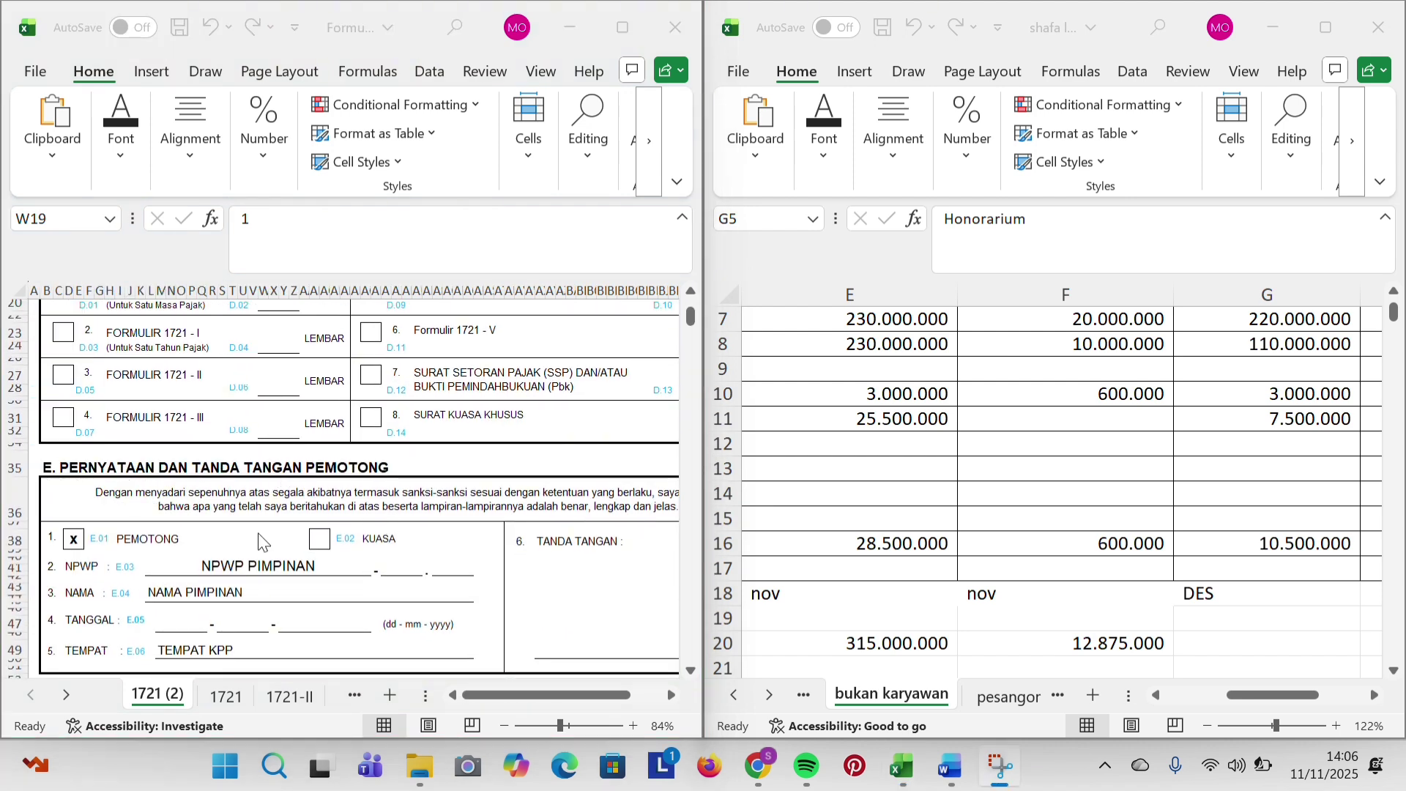
Mark the Pemotong box E.01 with x in section E and select the NPWP field E.03.
{"action": "left_click", "coordinate": [72, 541]}
{"action": "left_click", "coordinate": [69, 540]}
{"action": "type", "text": "x"}
{"action": "left_click", "coordinate": [140, 541]}
{"action": "left_click", "coordinate": [183, 571]}
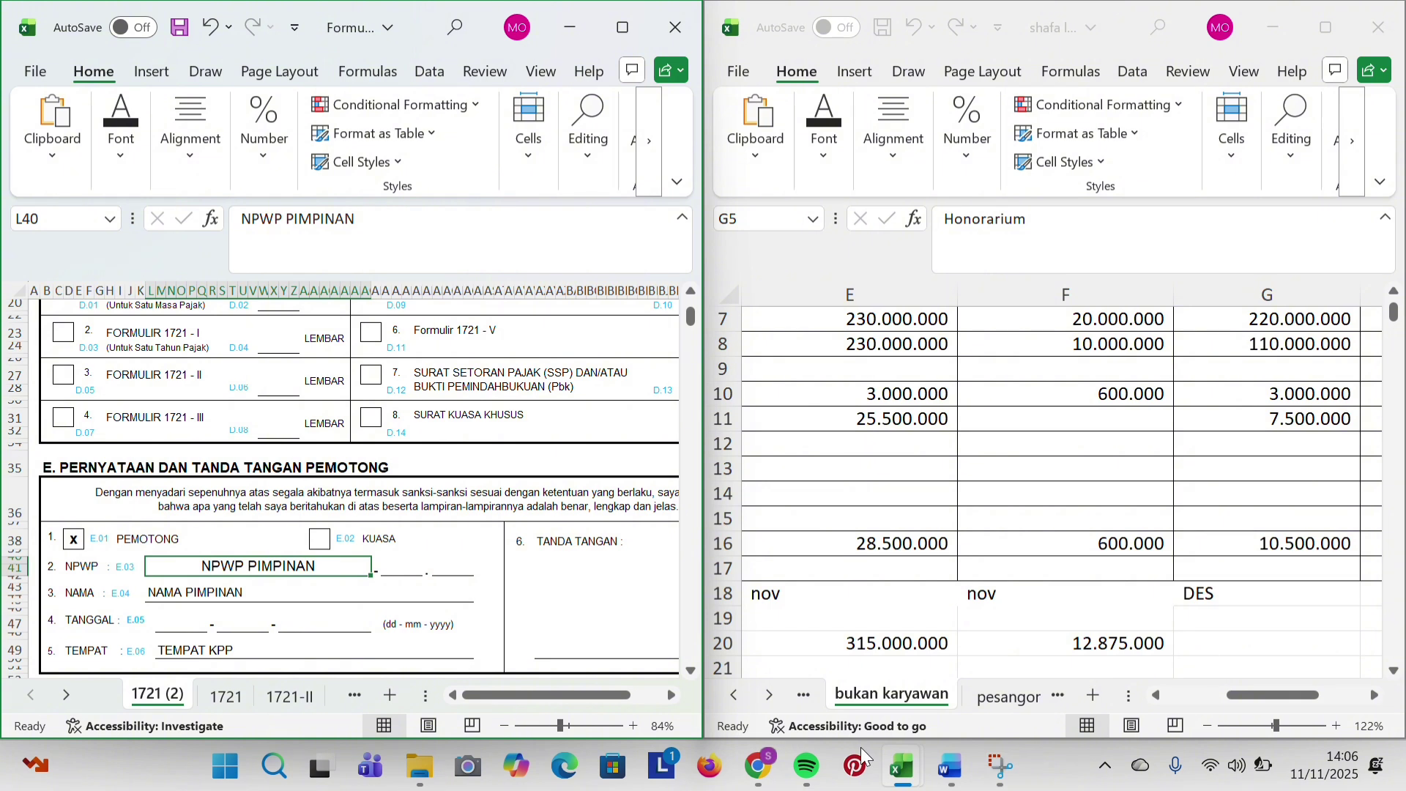
Consult the company details in the Word case document Praktikum BUKPOT PPh 21- 2024 (2), and return to the Excel form.
{"action": "mouse_move", "coordinate": [946, 765]}
{"action": "left_click", "coordinate": [912, 681]}
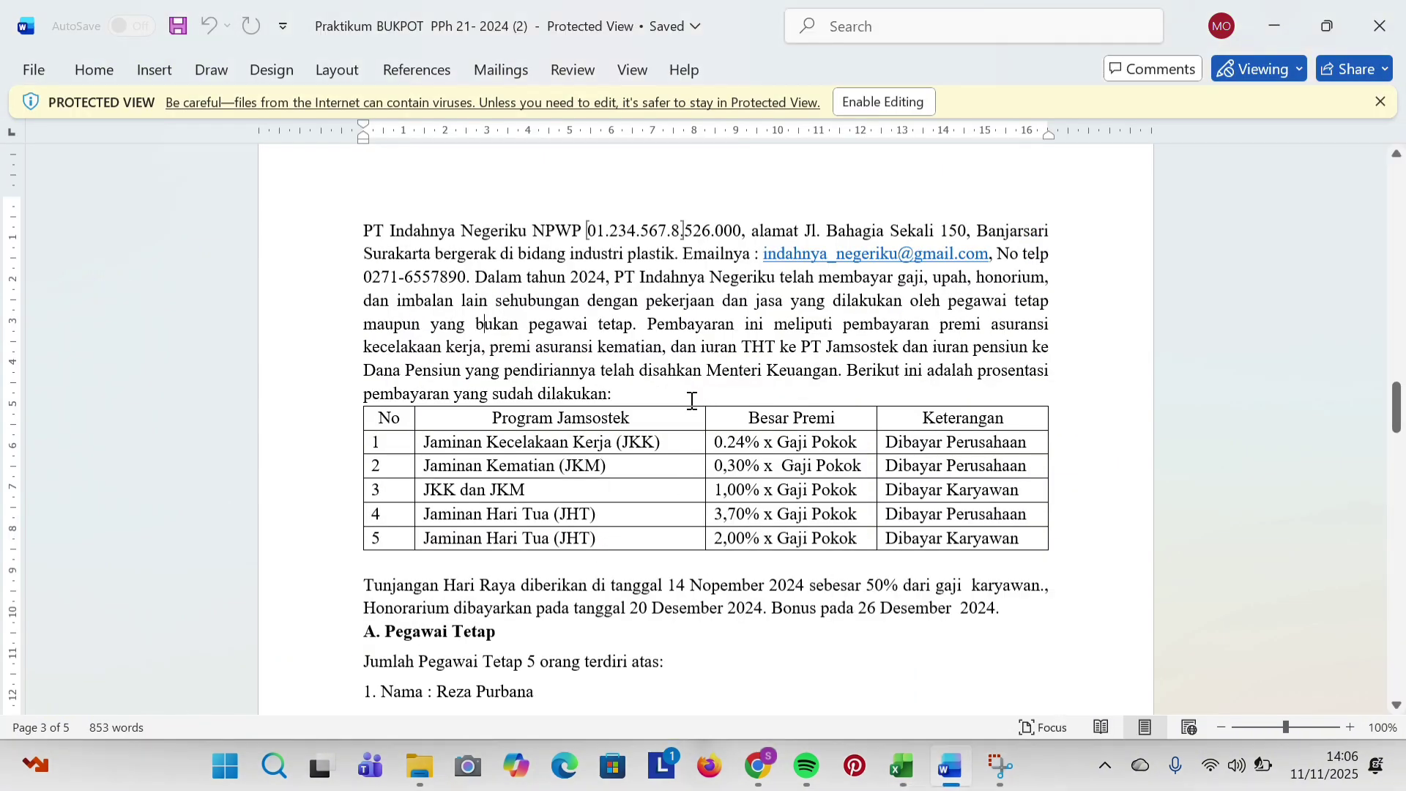
{"action": "scroll", "coordinate": [691, 400], "scroll_direction": "down", "scroll_amount": 2}
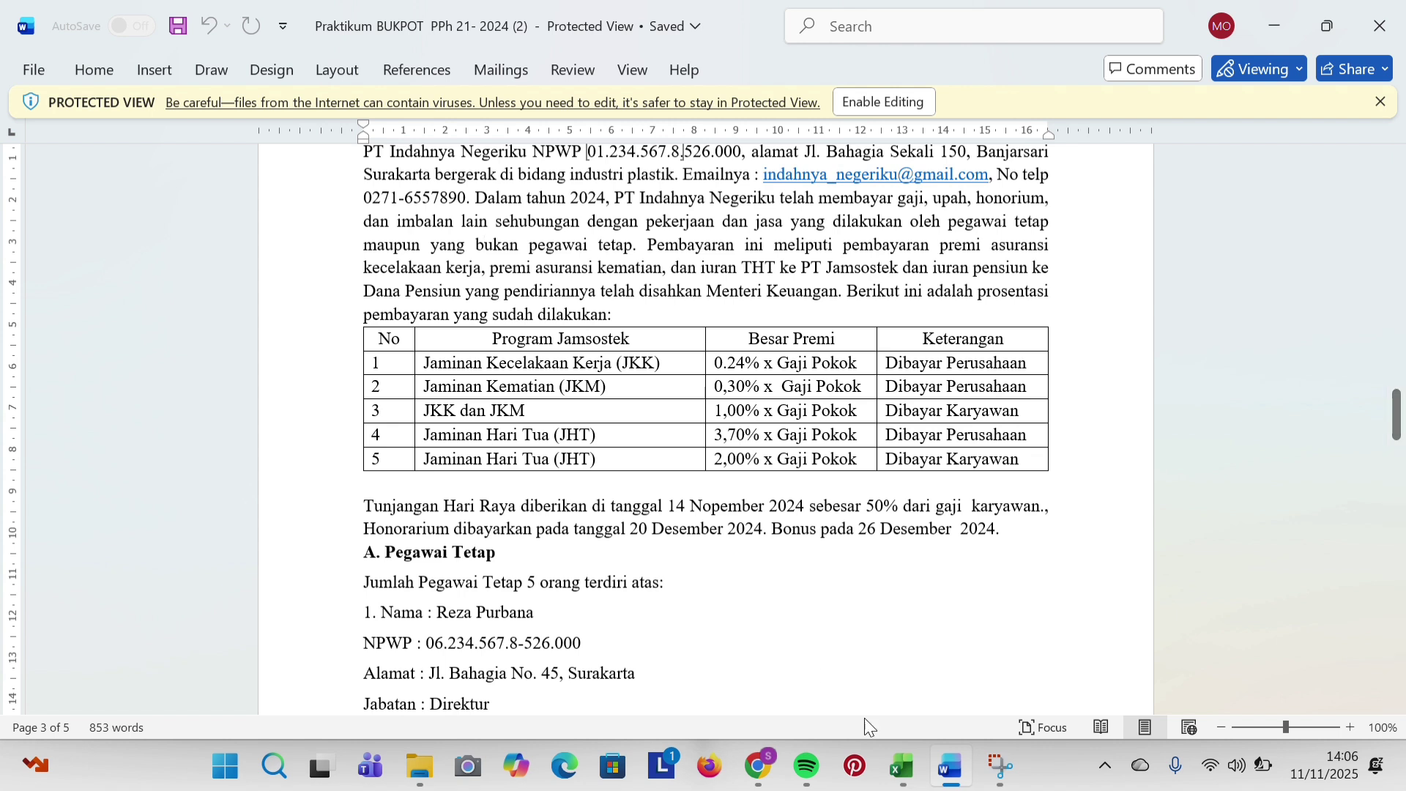
{"action": "mouse_move", "coordinate": [901, 765]}
{"action": "left_click", "coordinate": [793, 650]}
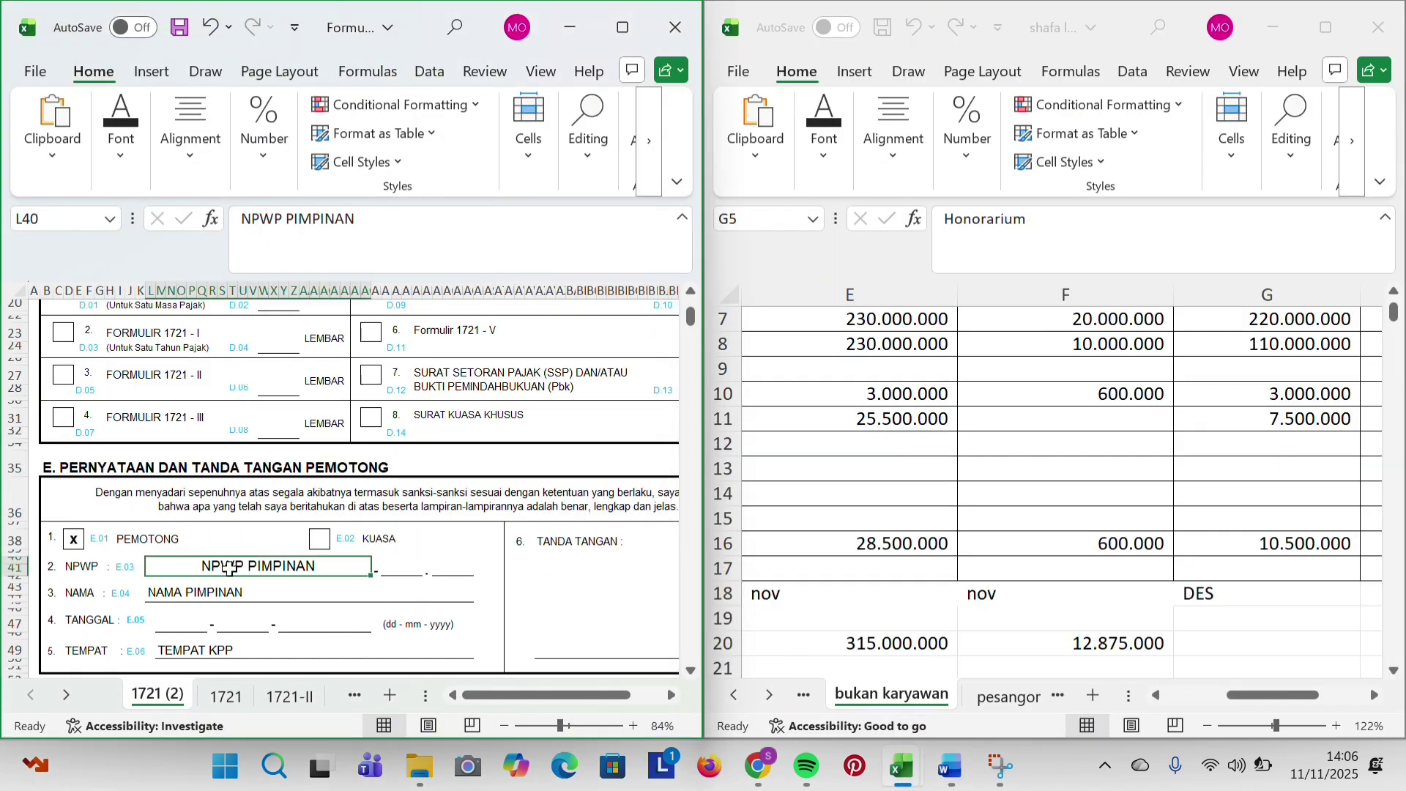
Review the signature fields of section E and look over the whole 1721 (2) sheet.
{"action": "scroll", "coordinate": [260, 586], "scroll_direction": "down", "scroll_amount": 5}
{"action": "scroll", "coordinate": [261, 591], "scroll_direction": "right", "scroll_amount": 4}
{"action": "scroll", "coordinate": [261, 586], "scroll_direction": "left", "scroll_amount": 4}
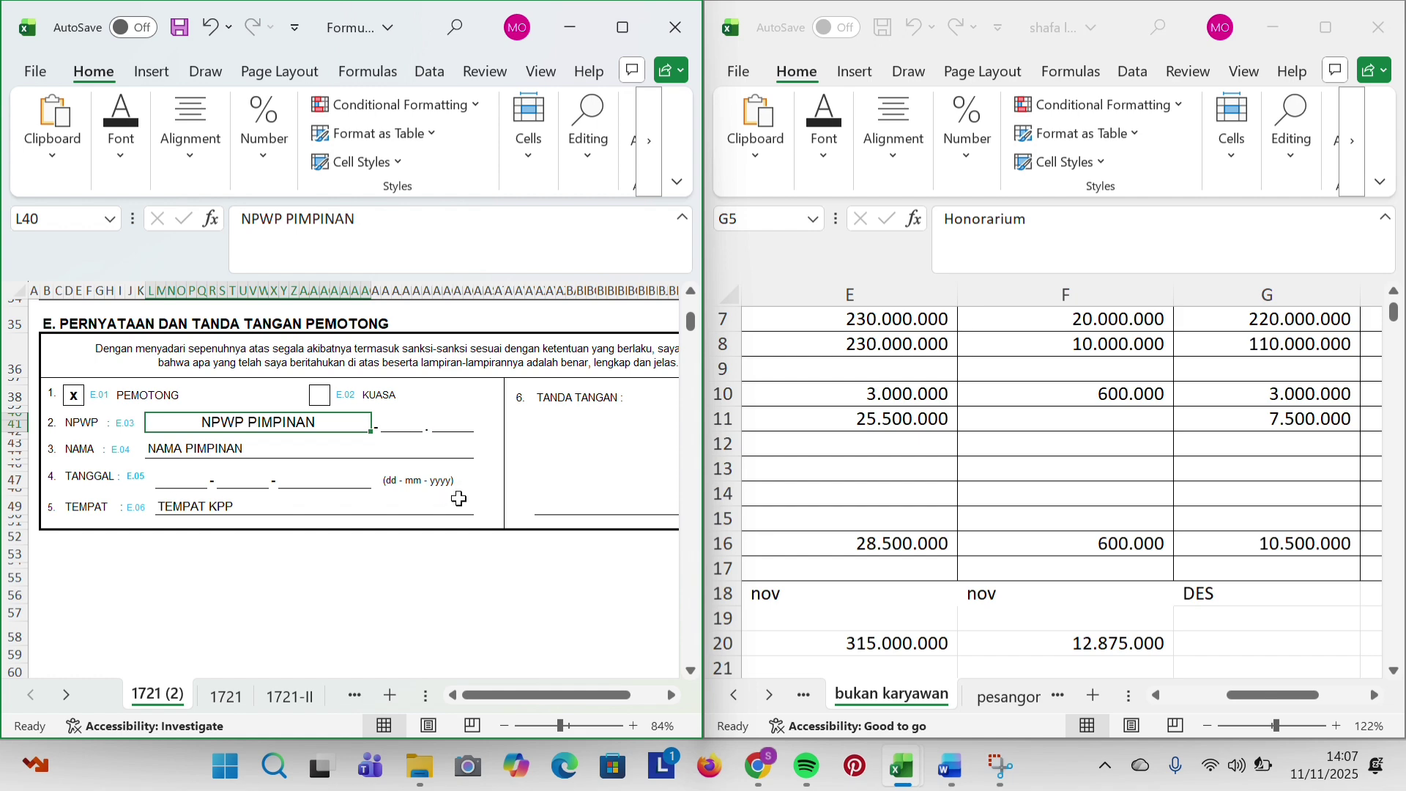
{"action": "scroll", "coordinate": [459, 498], "scroll_direction": "right", "scroll_amount": 1}
{"action": "scroll", "coordinate": [449, 459], "scroll_direction": "up", "scroll_amount": 3}
{"action": "scroll", "coordinate": [451, 462], "scroll_direction": "up", "scroll_amount": 10}
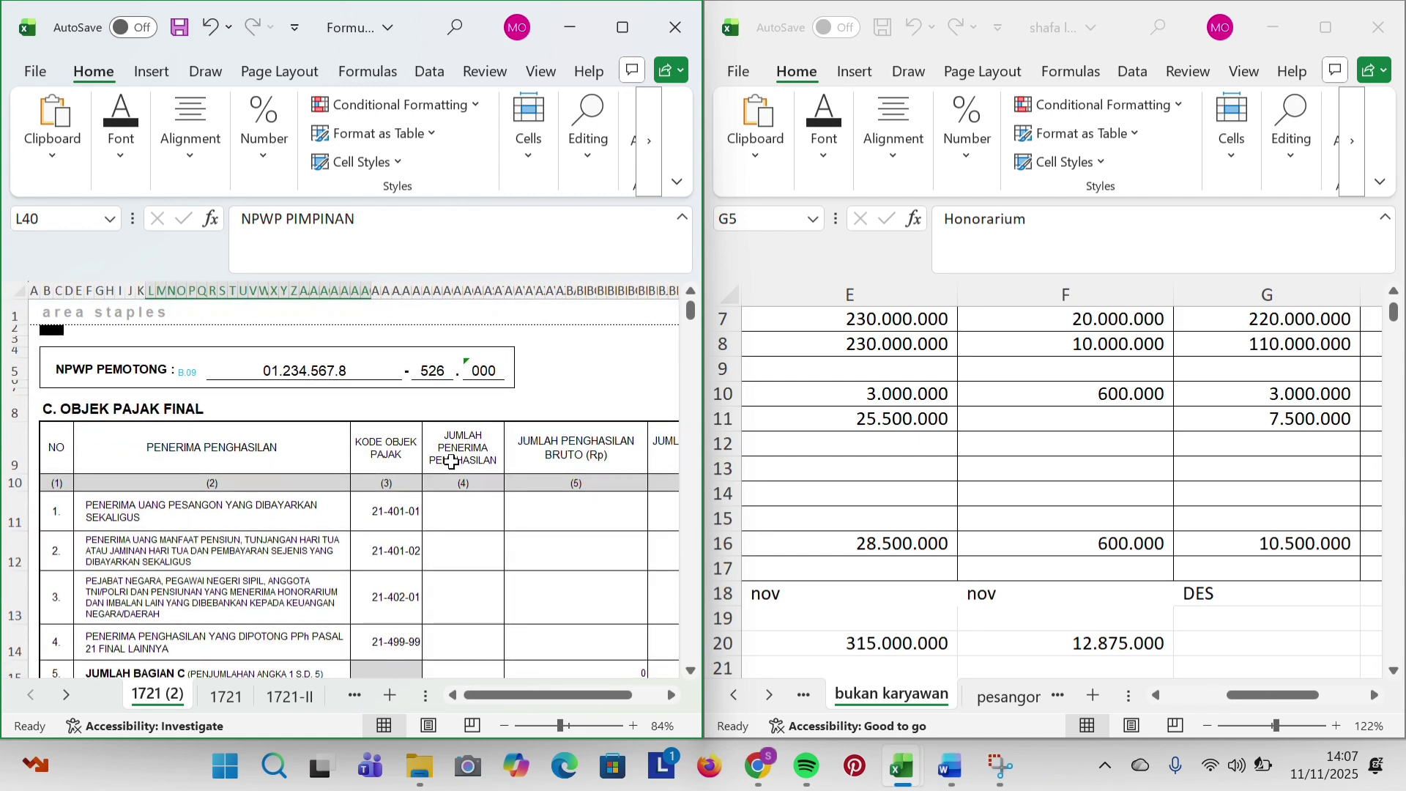
{"action": "scroll", "coordinate": [451, 462], "scroll_direction": "down", "scroll_amount": 4}
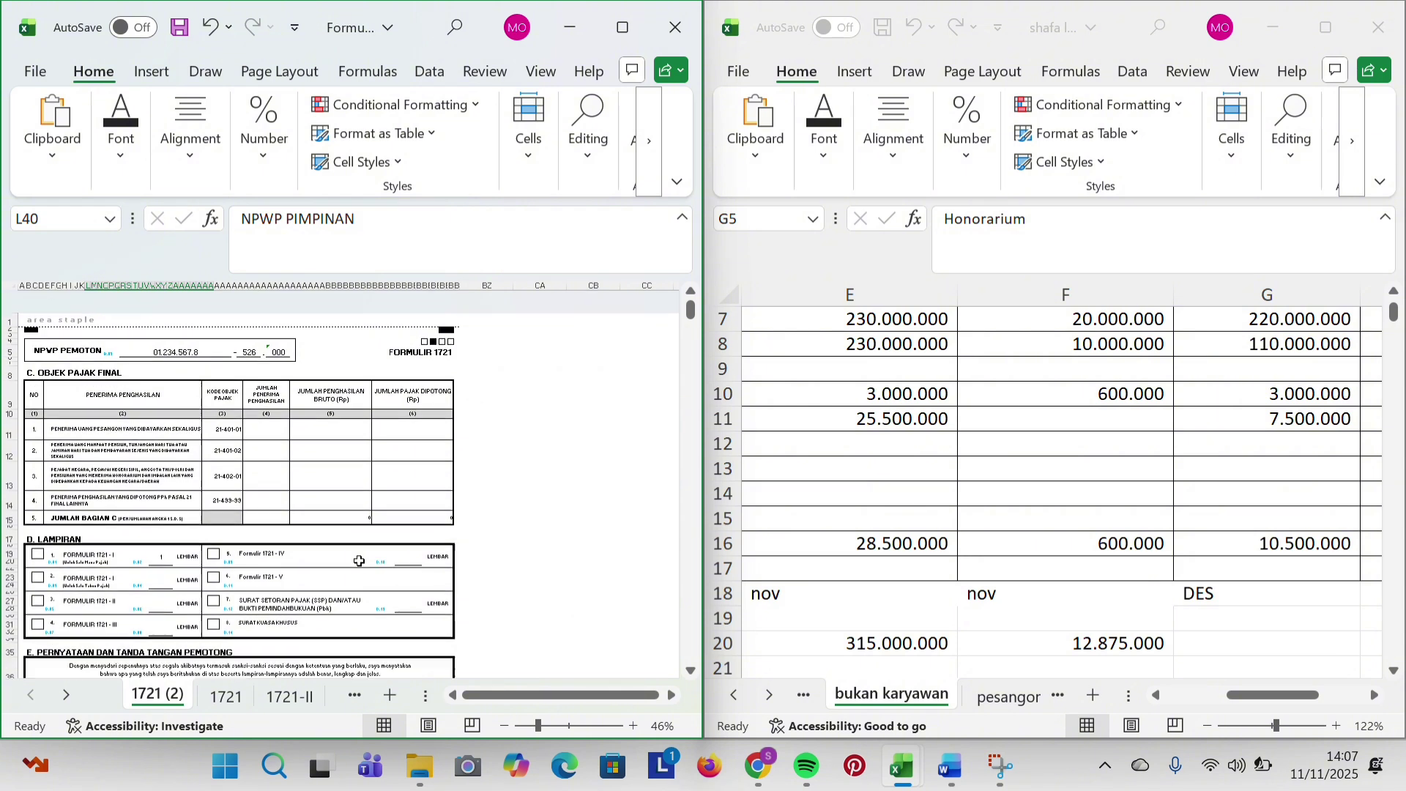
Revisit sheets 1721 and 1721-II to look over the completed forms.
{"action": "left_click", "coordinate": [234, 696]}
{"action": "left_click", "coordinate": [286, 697]}
{"action": "scroll", "coordinate": [323, 581], "scroll_direction": "down", "scroll_amount": 3}
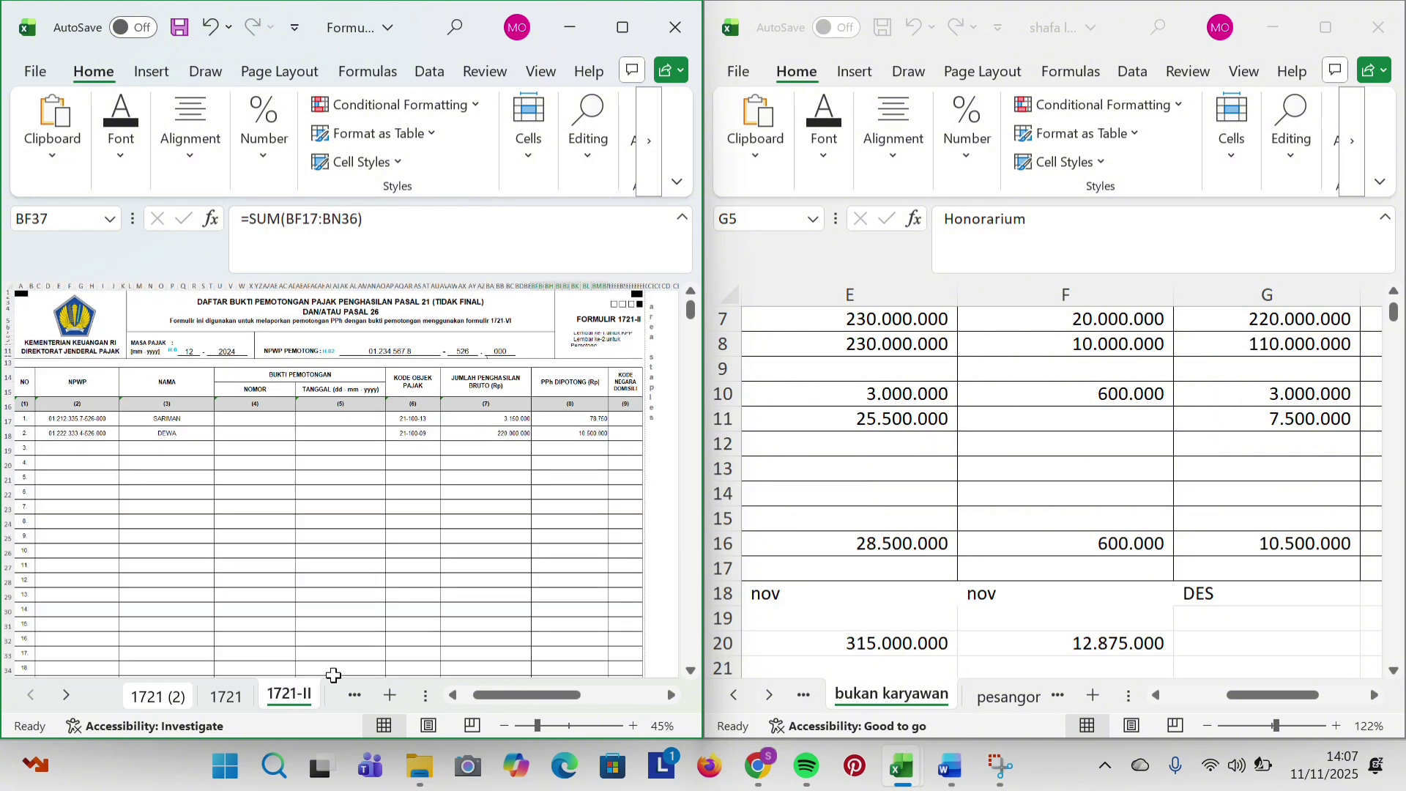
{"action": "left_click", "coordinate": [68, 696]}
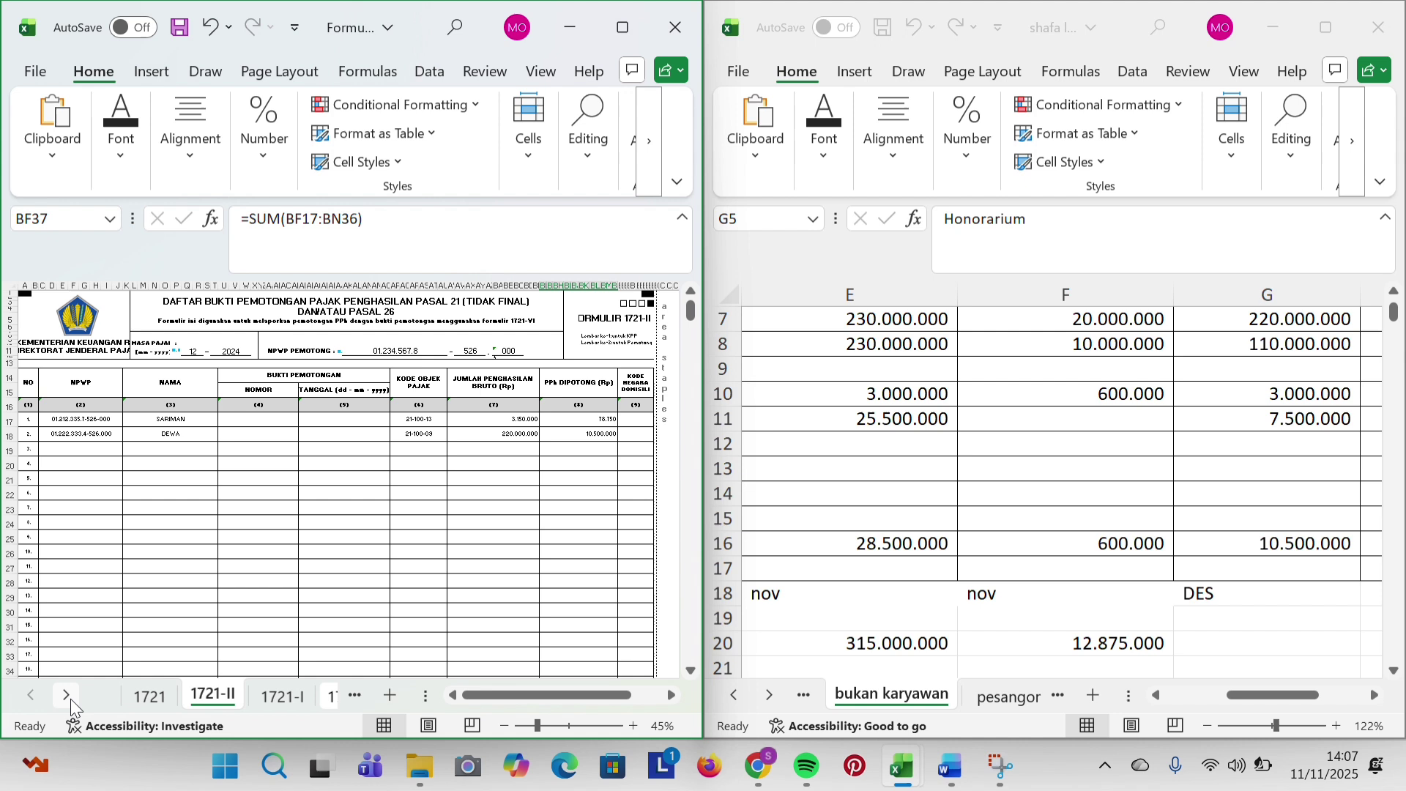
Open sheet 1721-I and check the Satu Masa Pajak and Satu Tahun Pajak boxes in its header.
{"action": "left_click", "coordinate": [289, 697]}
{"action": "scroll", "coordinate": [1133, 371], "scroll_direction": "up", "scroll_amount": 2}
{"action": "scroll", "coordinate": [1135, 370], "scroll_direction": "left", "scroll_amount": 3}
{"action": "scroll", "coordinate": [373, 530], "scroll_direction": "up", "scroll_amount": 6}
{"action": "scroll", "coordinate": [374, 530], "scroll_direction": "down", "scroll_amount": 3, "text": "ctrl"}
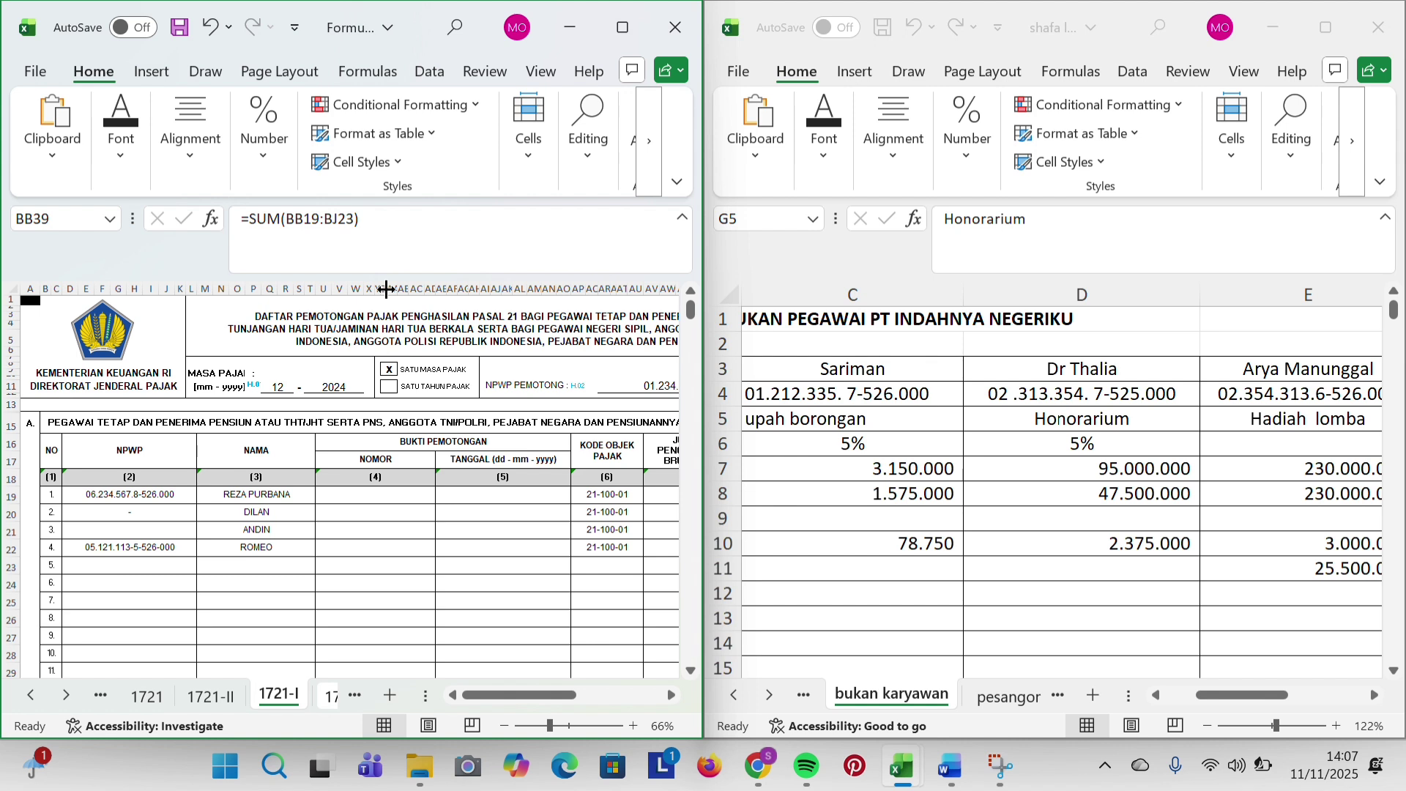
{"action": "left_click", "coordinate": [394, 389]}
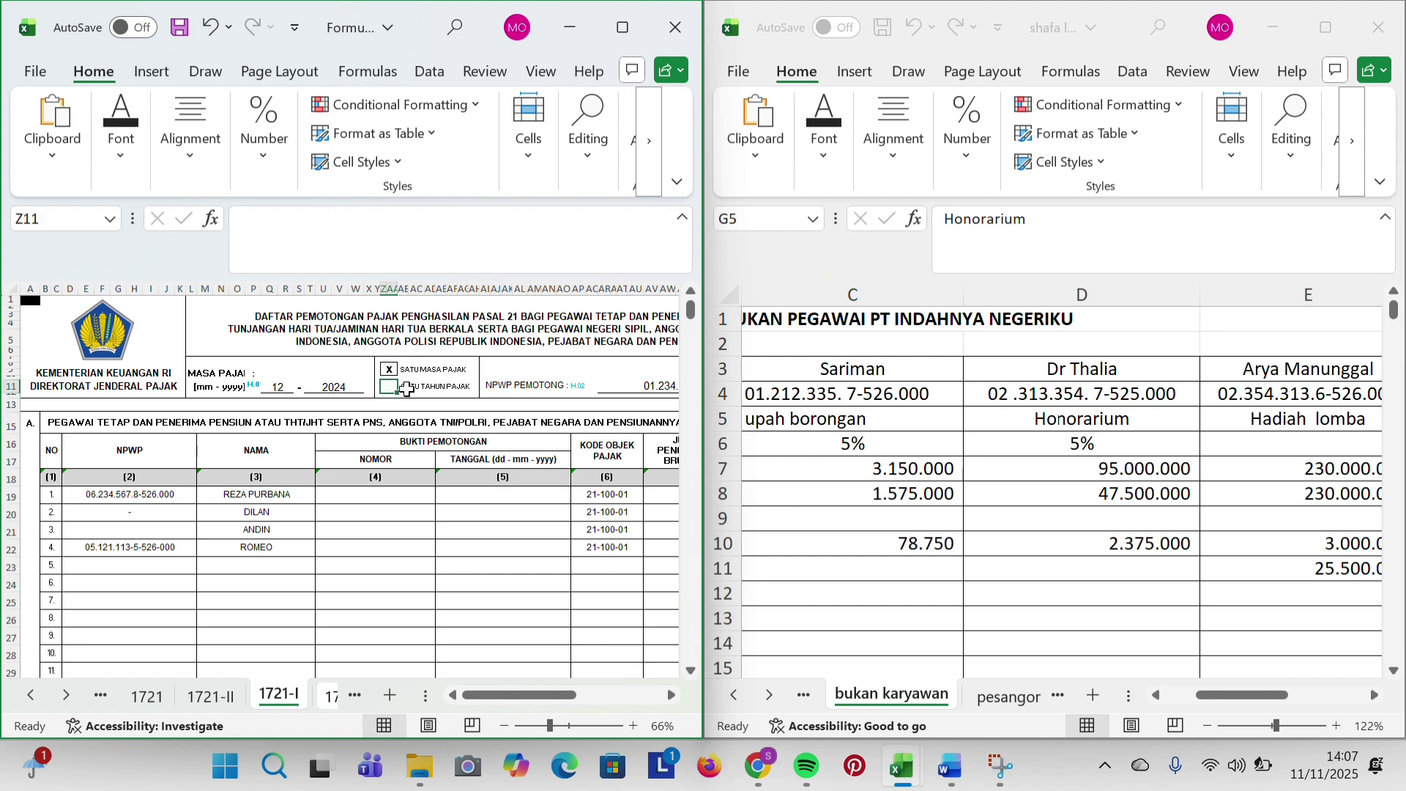
{"action": "left_click", "coordinate": [428, 390]}
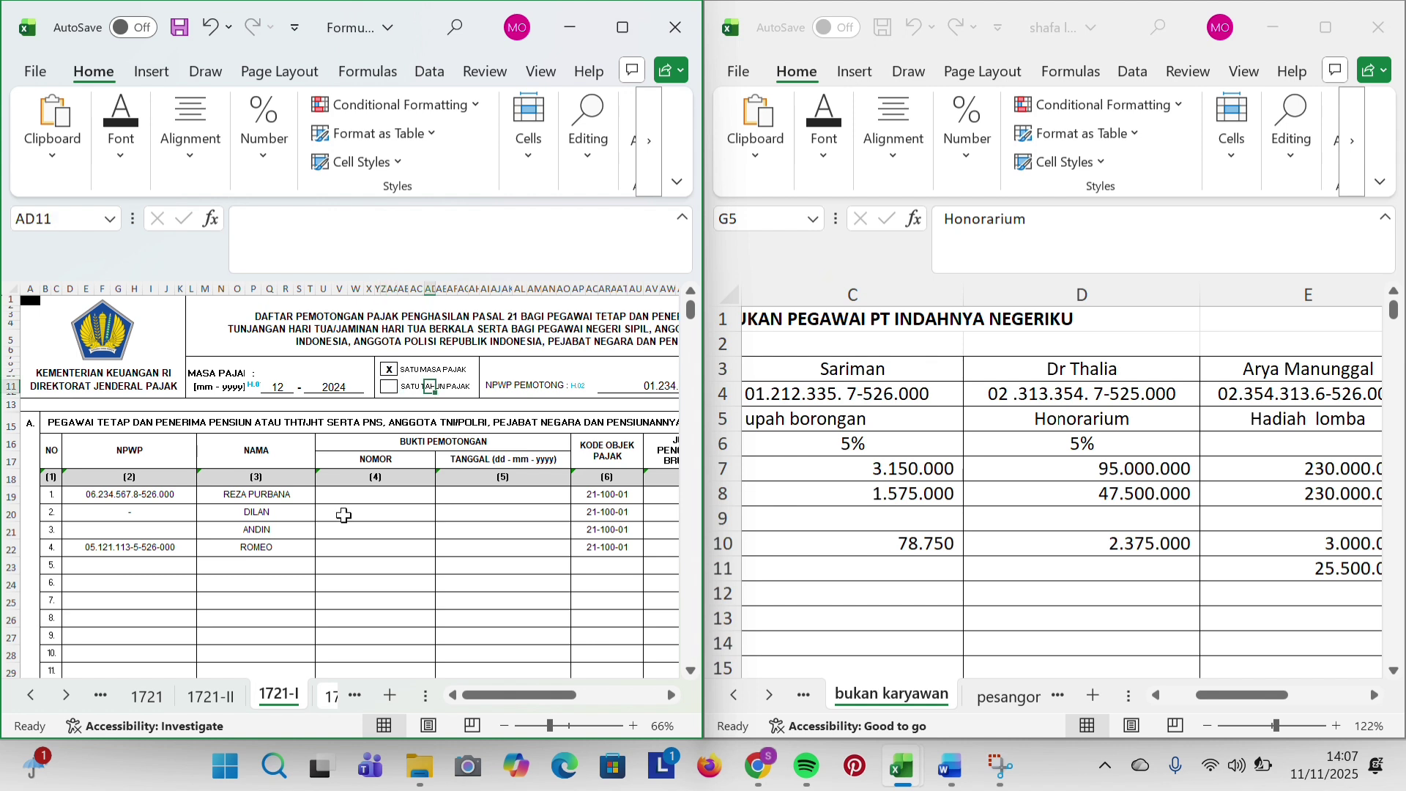